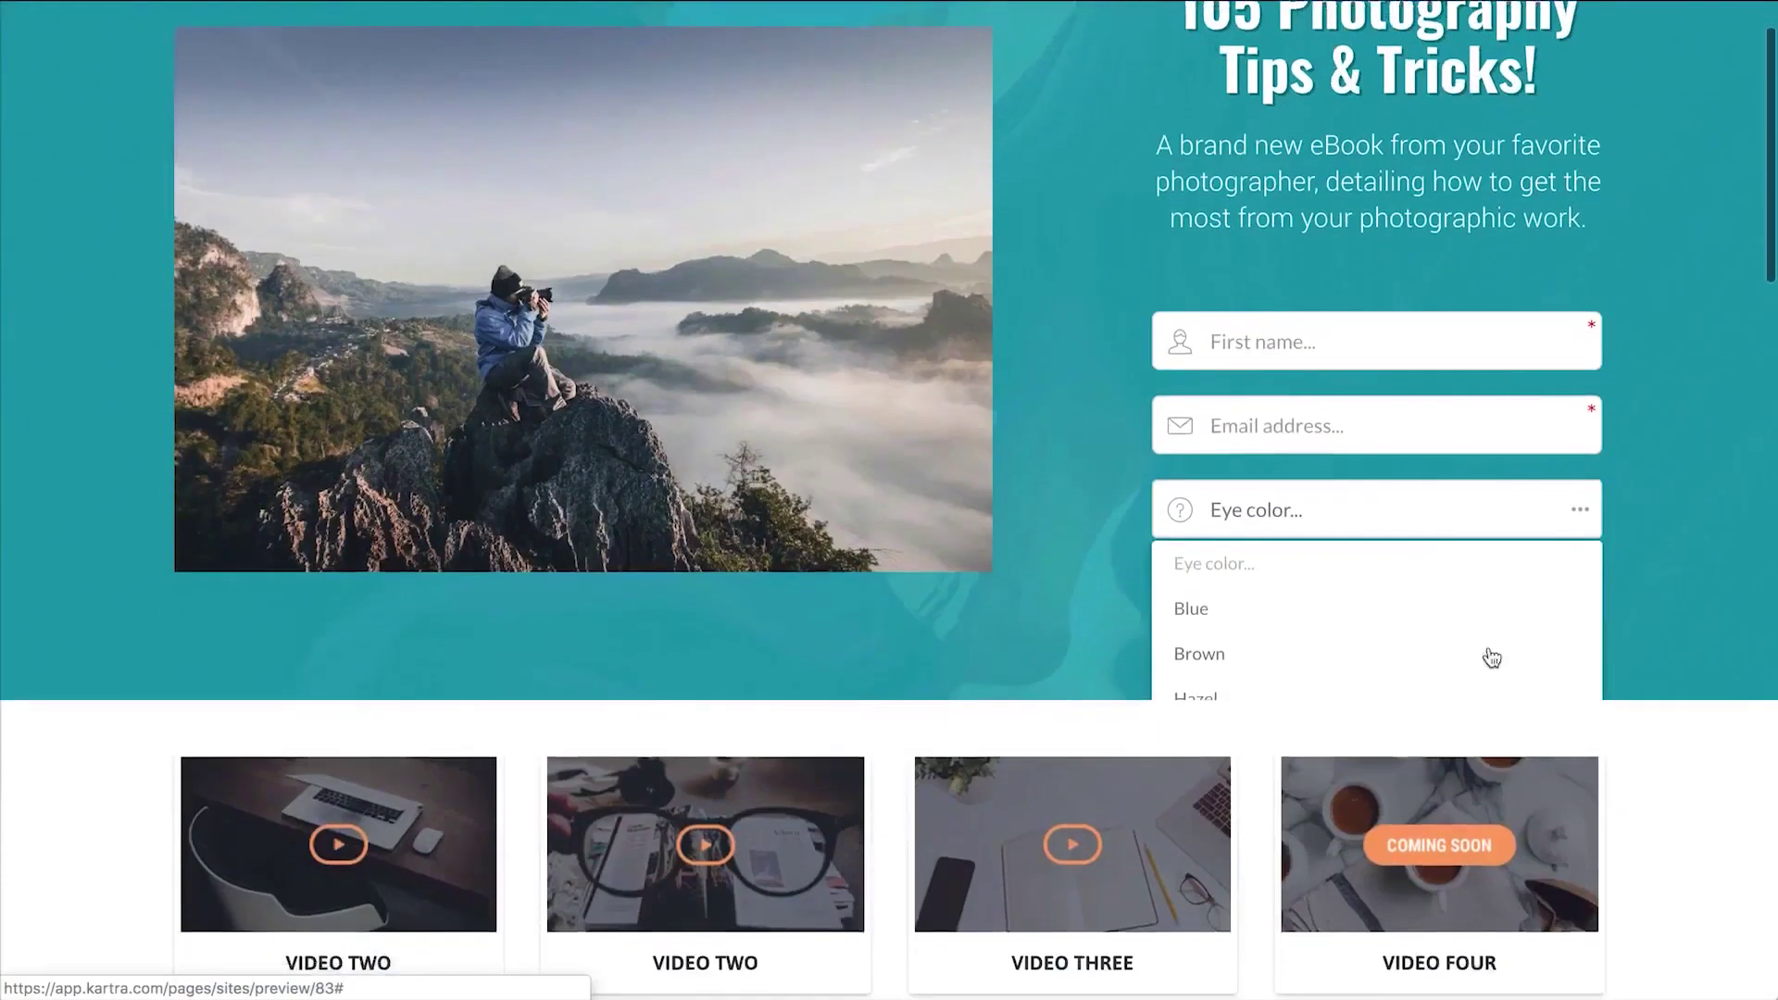
# Step: Try Kartra's City Lines signup popup and a second signup popup example
pyautogui.scroll(1, 1696, 568)
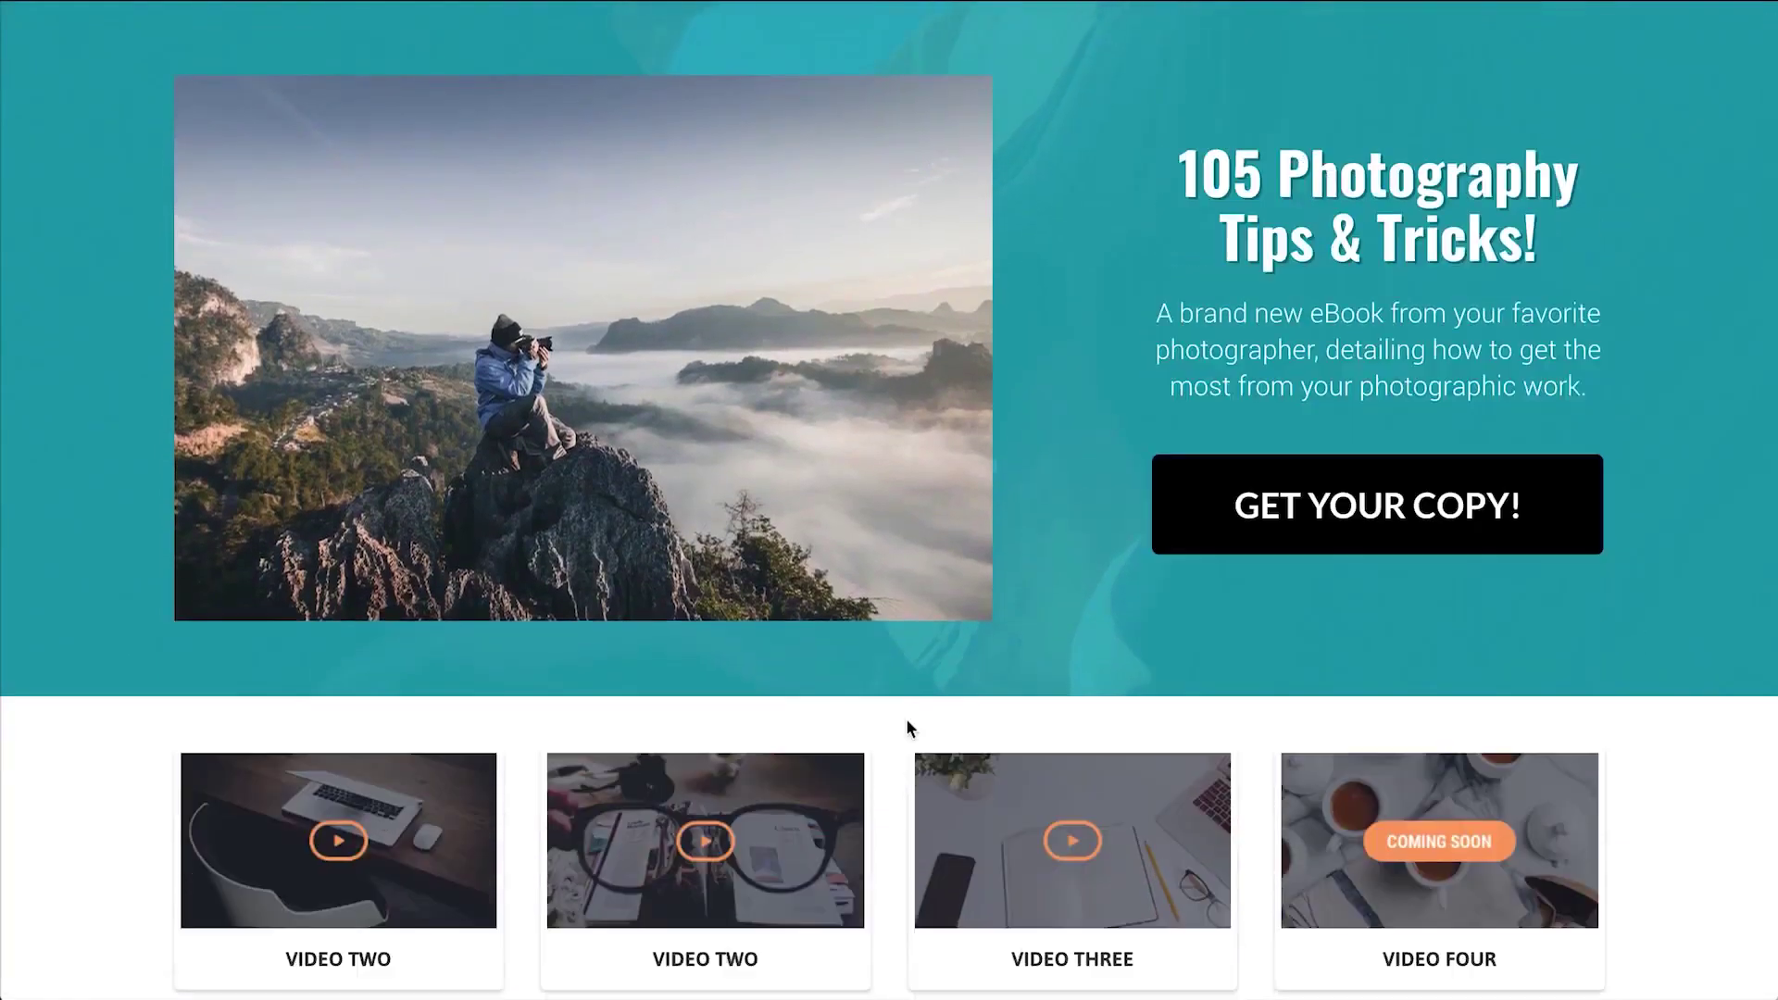
pyautogui.click(1229, 535)
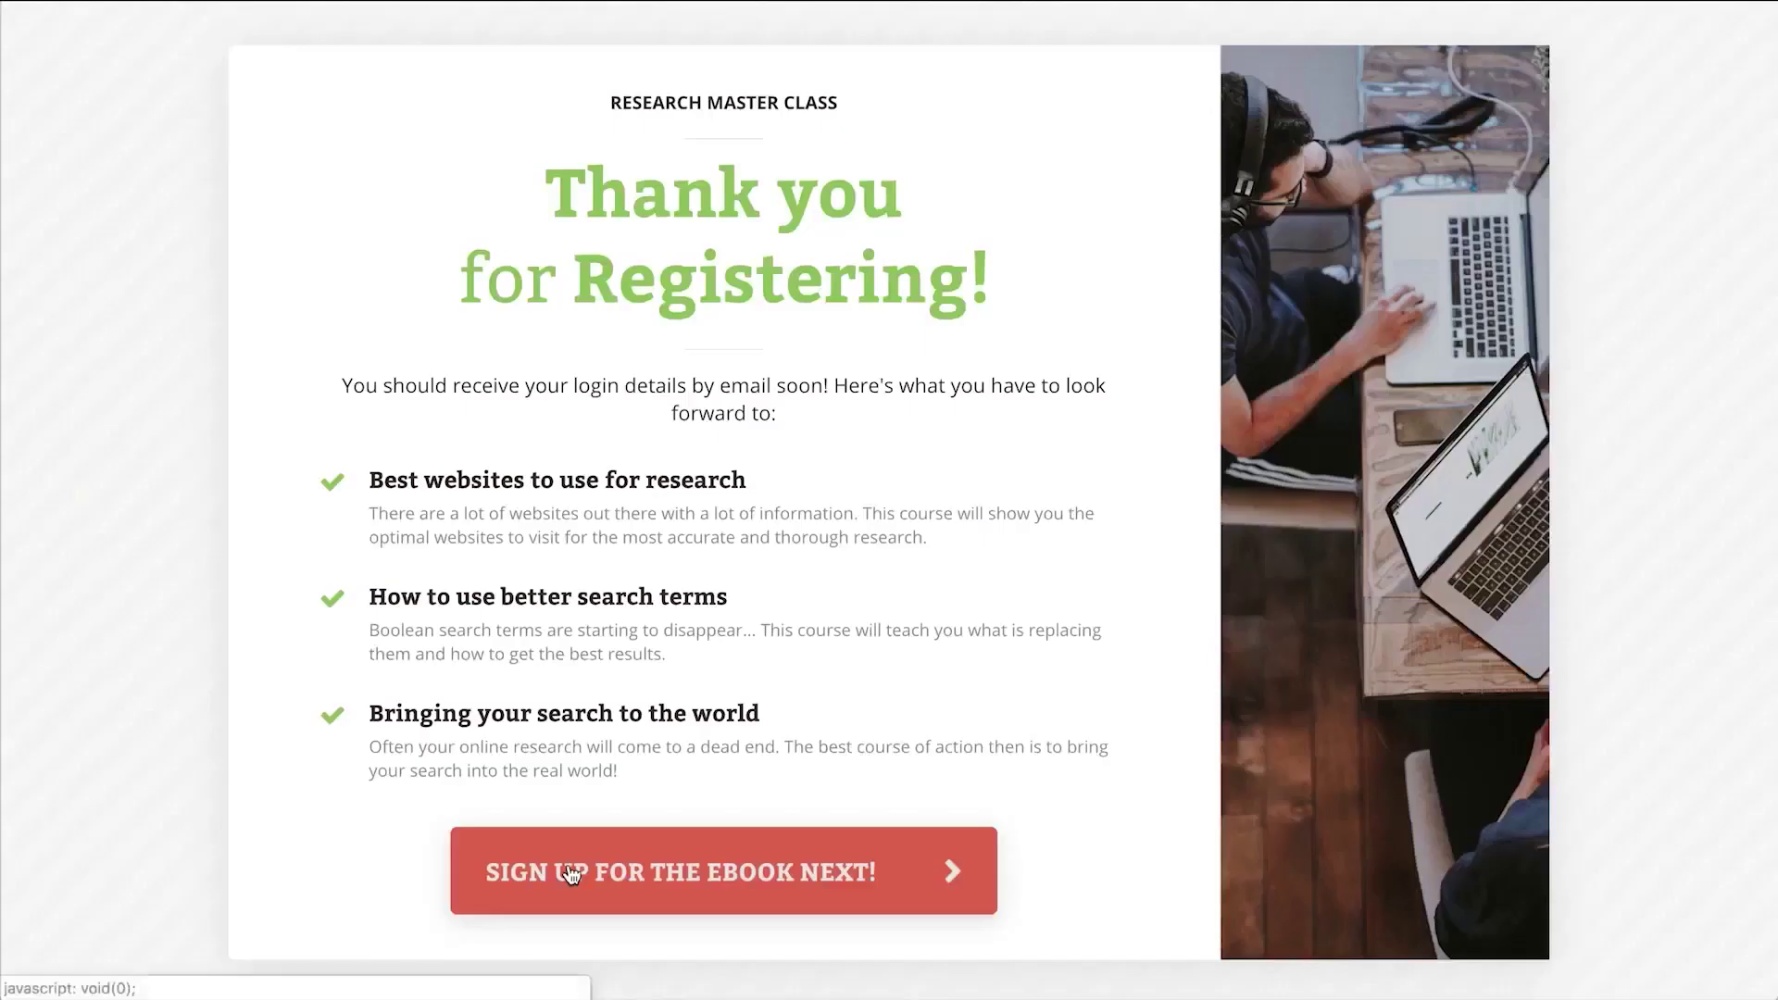
pyautogui.click(570, 872)
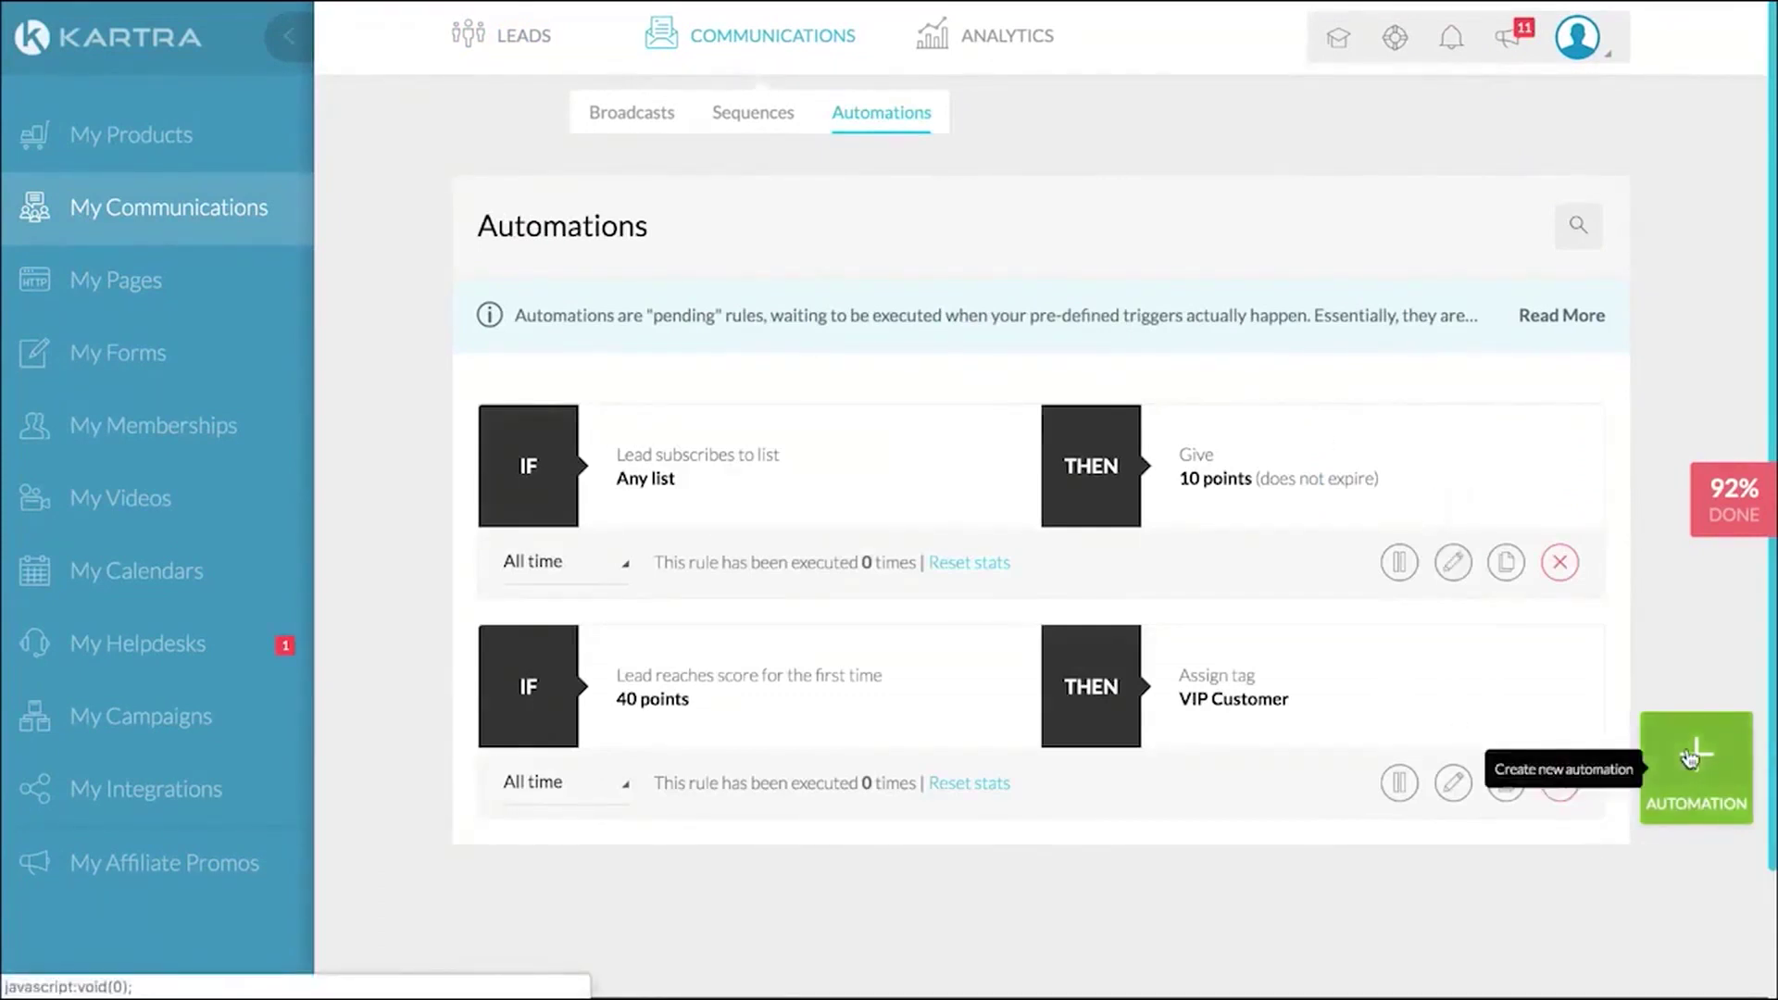
# Step: Start a new automation with an IF condition: lead visits the Main Site Thank You! page
pyautogui.click(1689, 758)
pyautogui.click(738, 294)
pyautogui.scroll(-3, 726, 448)
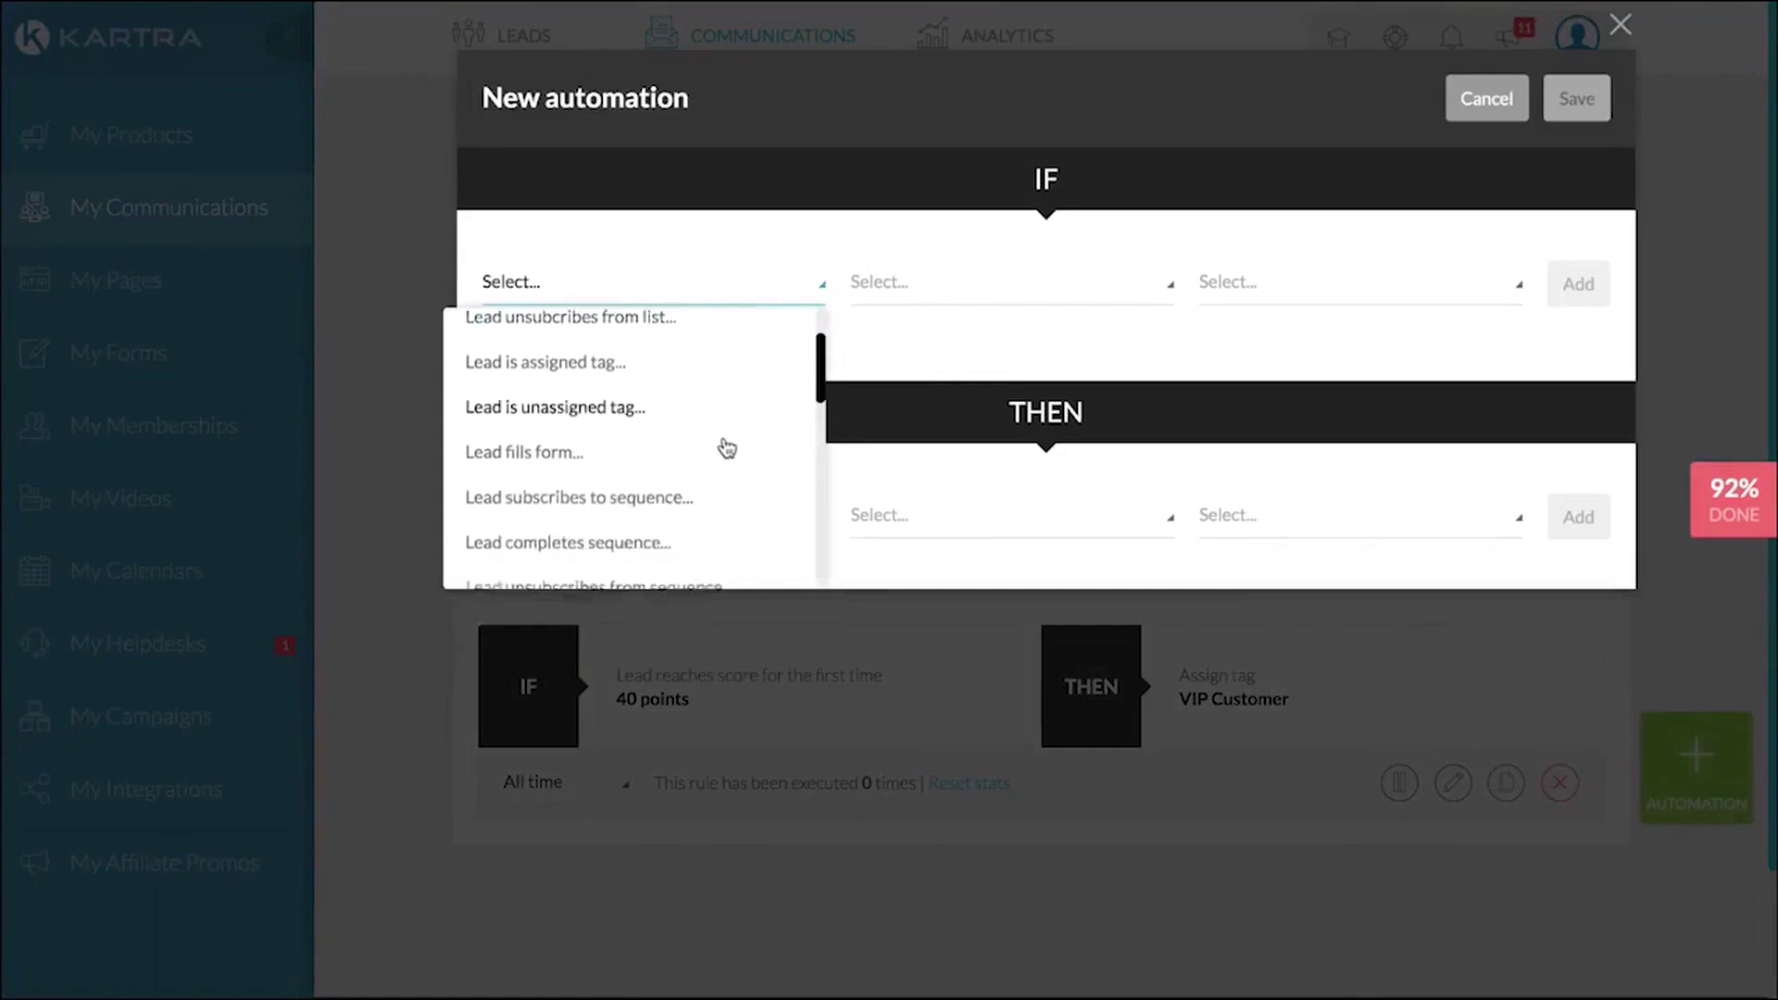
pyautogui.scroll(-2, 720, 566)
pyautogui.click(556, 363)
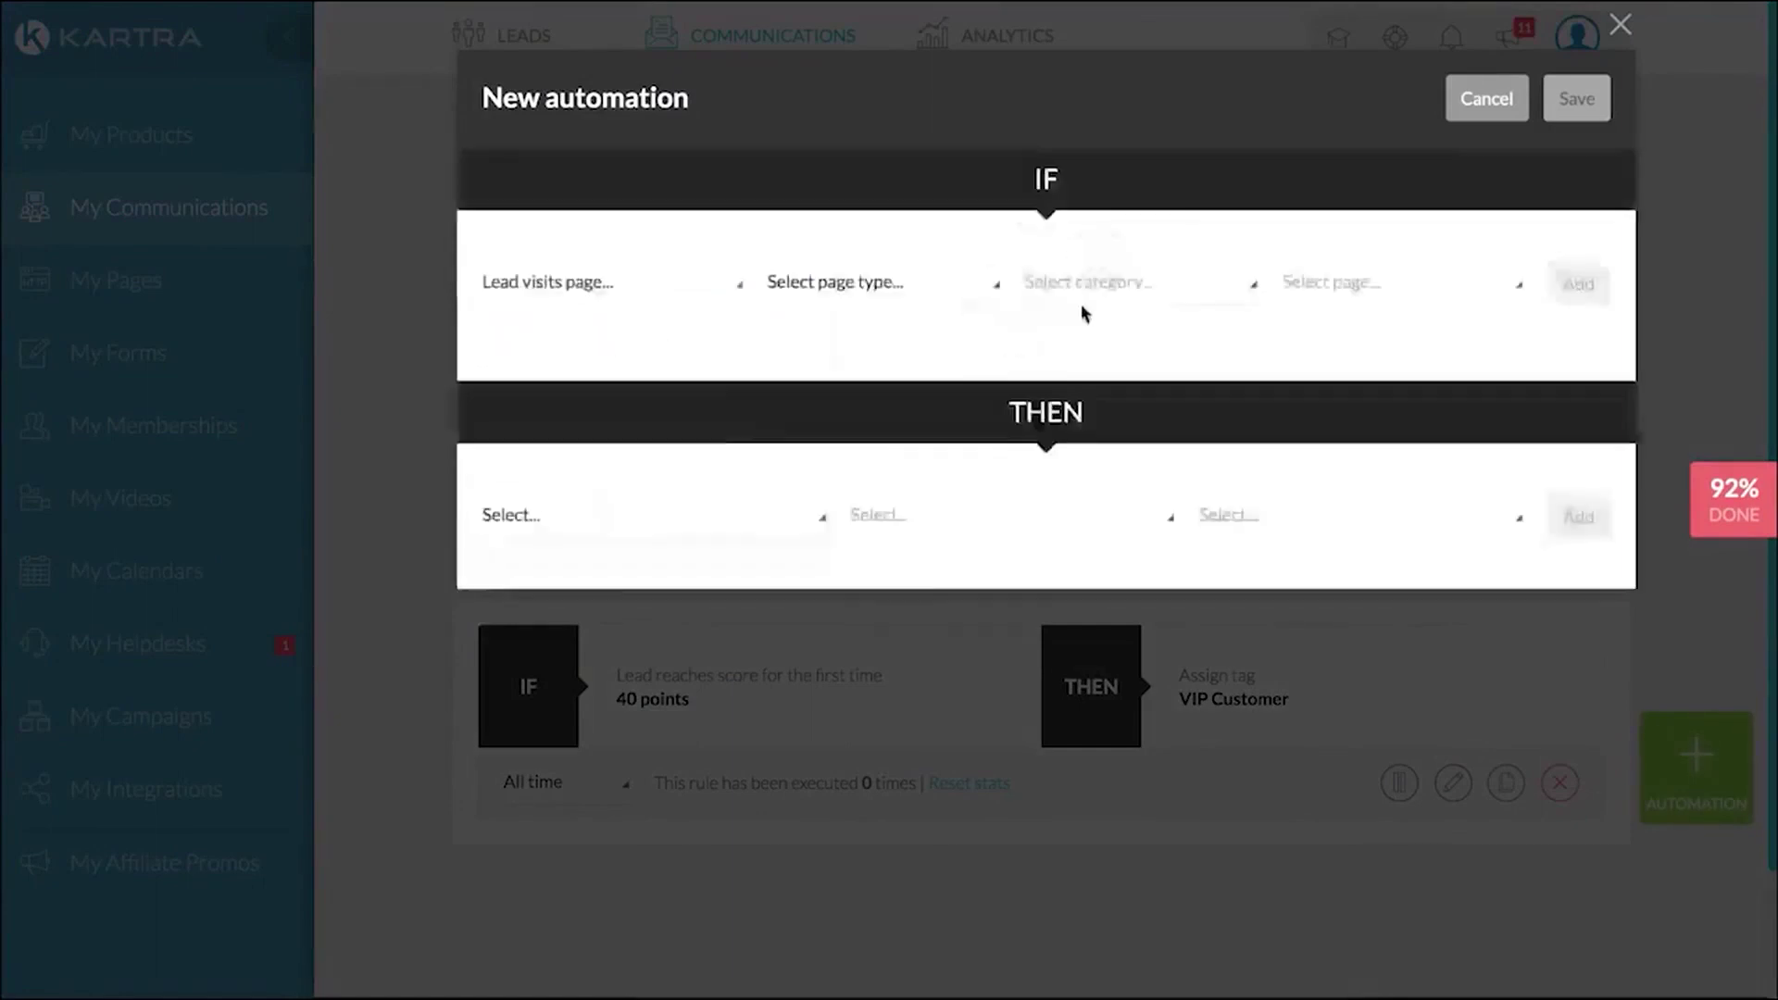
pyautogui.click(880, 281)
pyautogui.click(833, 375)
pyautogui.click(1143, 290)
pyautogui.click(1092, 375)
pyautogui.click(1378, 295)
pyautogui.click(1346, 421)
pyautogui.click(1578, 287)
# Step: Add a second IF condition: lead has Krazy Education Gold Membership access
pyautogui.click(741, 283)
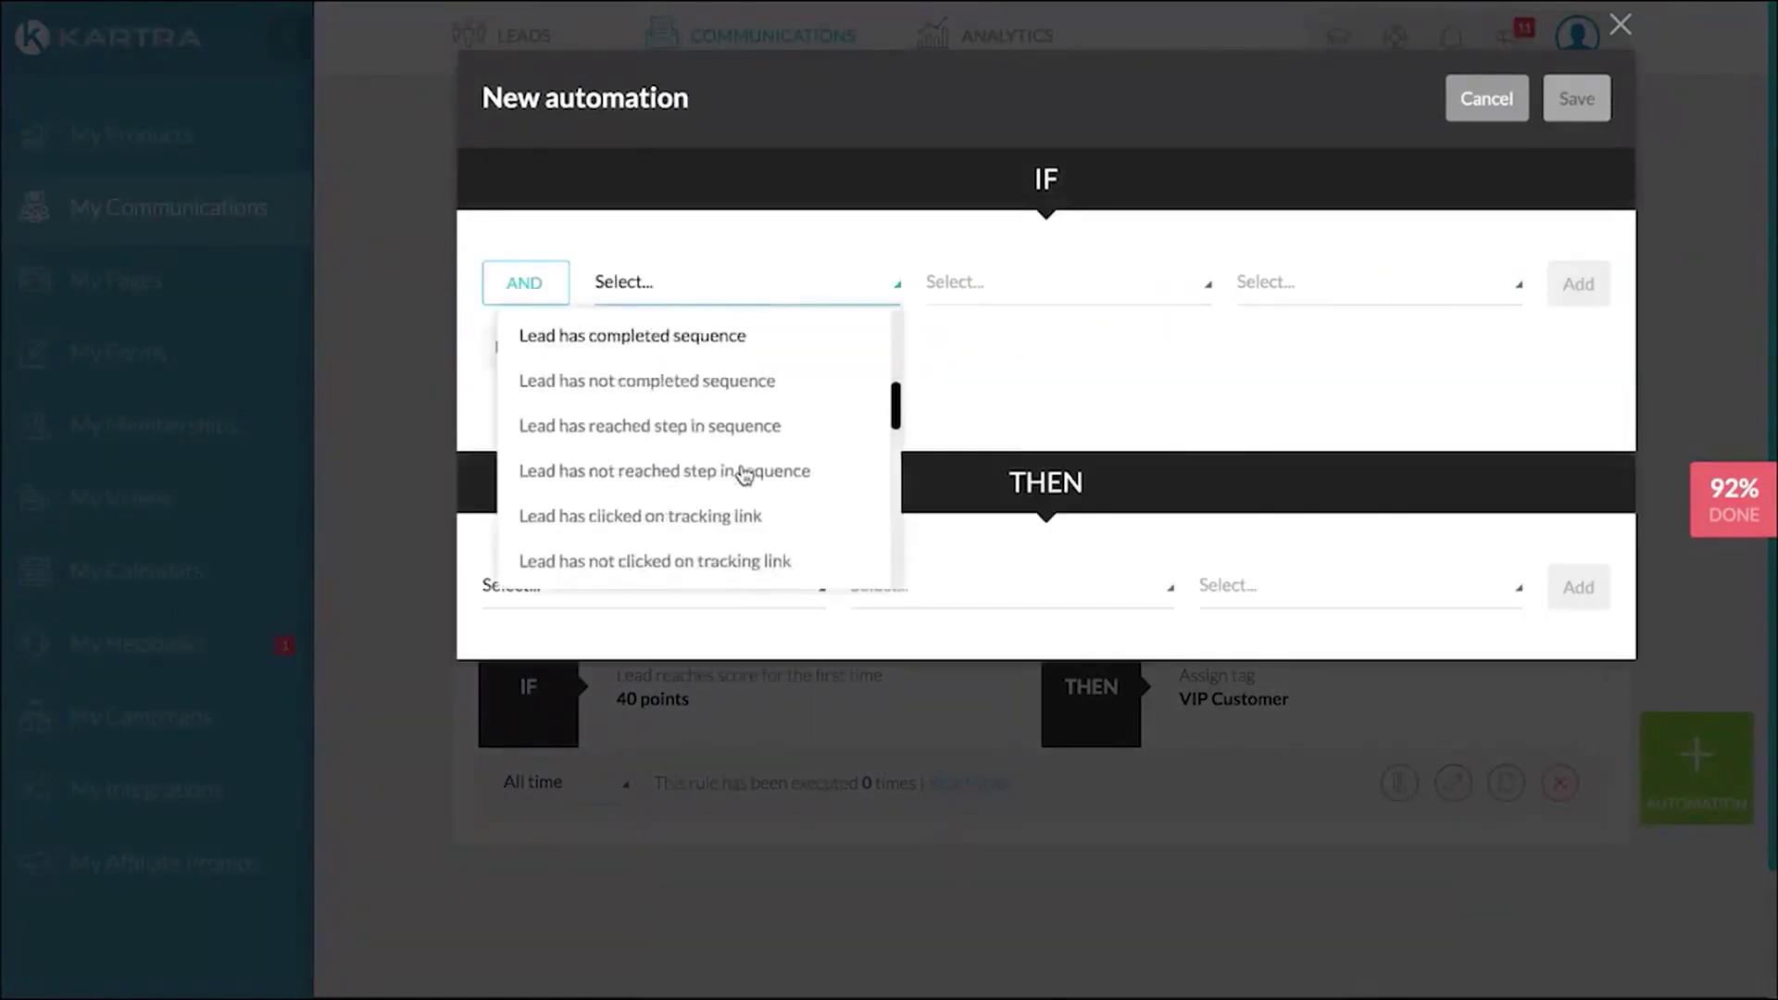
pyautogui.scroll(-3, 740, 470)
pyautogui.click(780, 390)
pyautogui.click(1064, 284)
pyautogui.click(1019, 335)
pyautogui.click(1282, 295)
pyautogui.click(1347, 421)
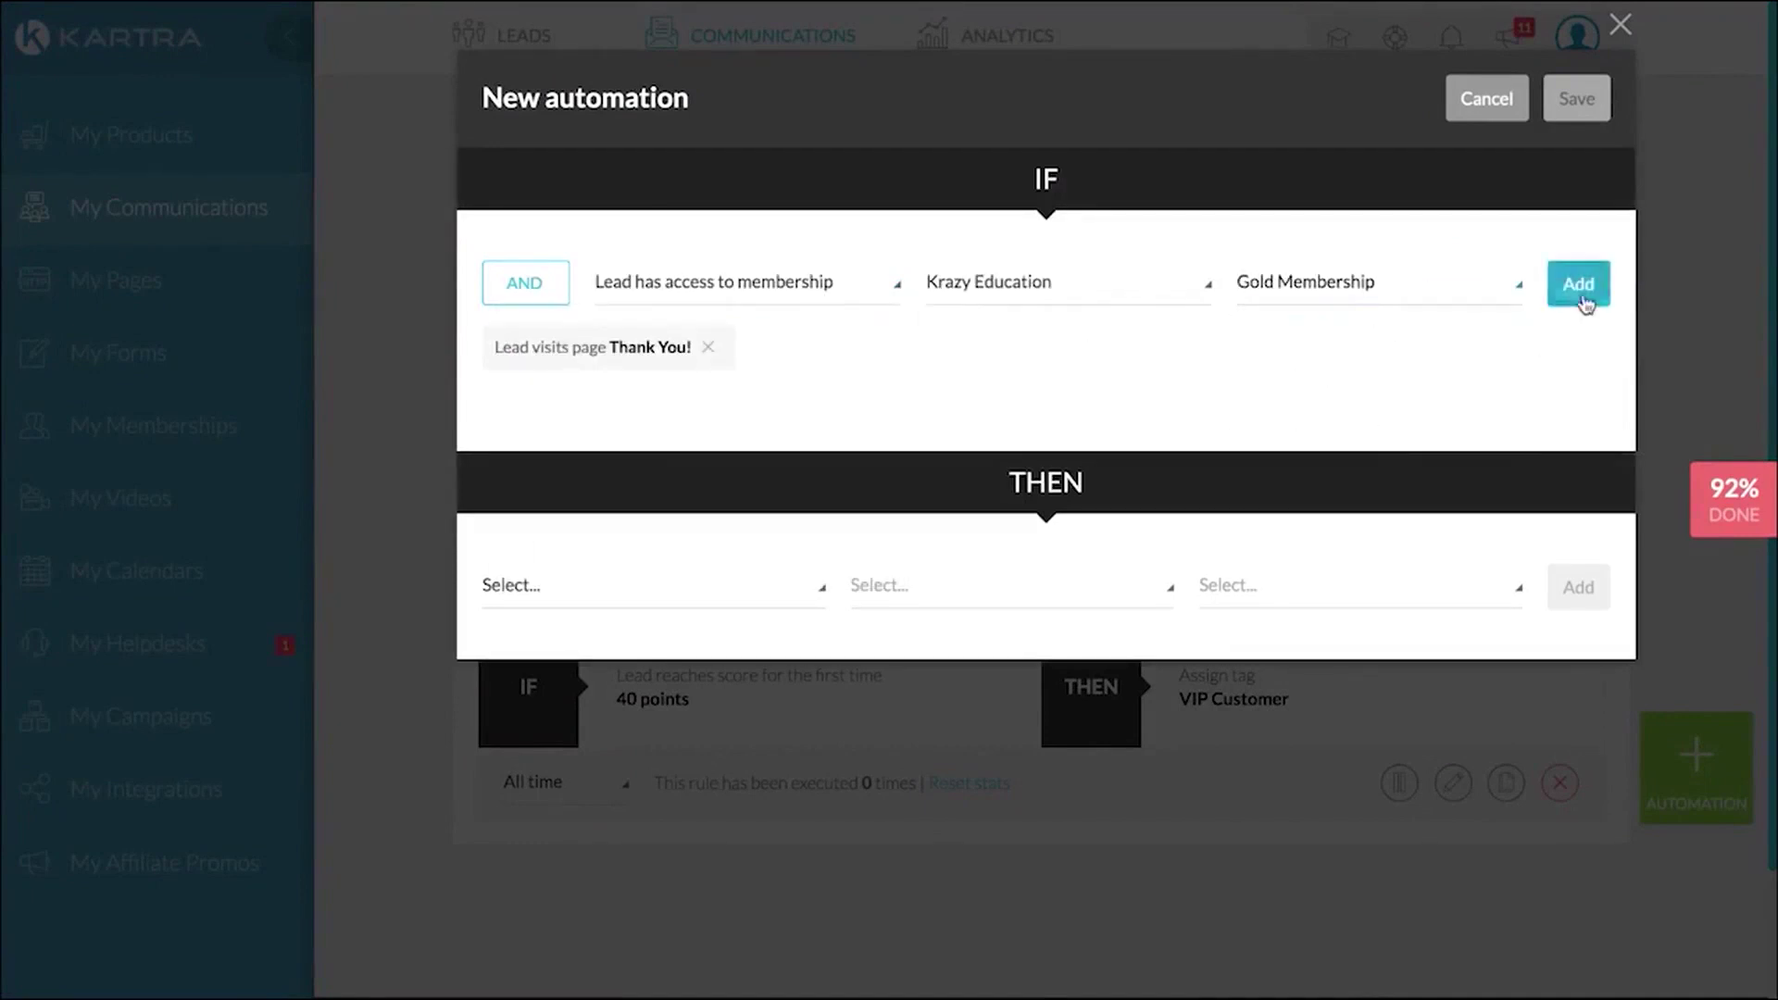
pyautogui.click(1579, 284)
# Step: Add a THEN action assigning the Membership tag CurrentMember
pyautogui.click(658, 593)
pyautogui.scroll(-5, 639, 458)
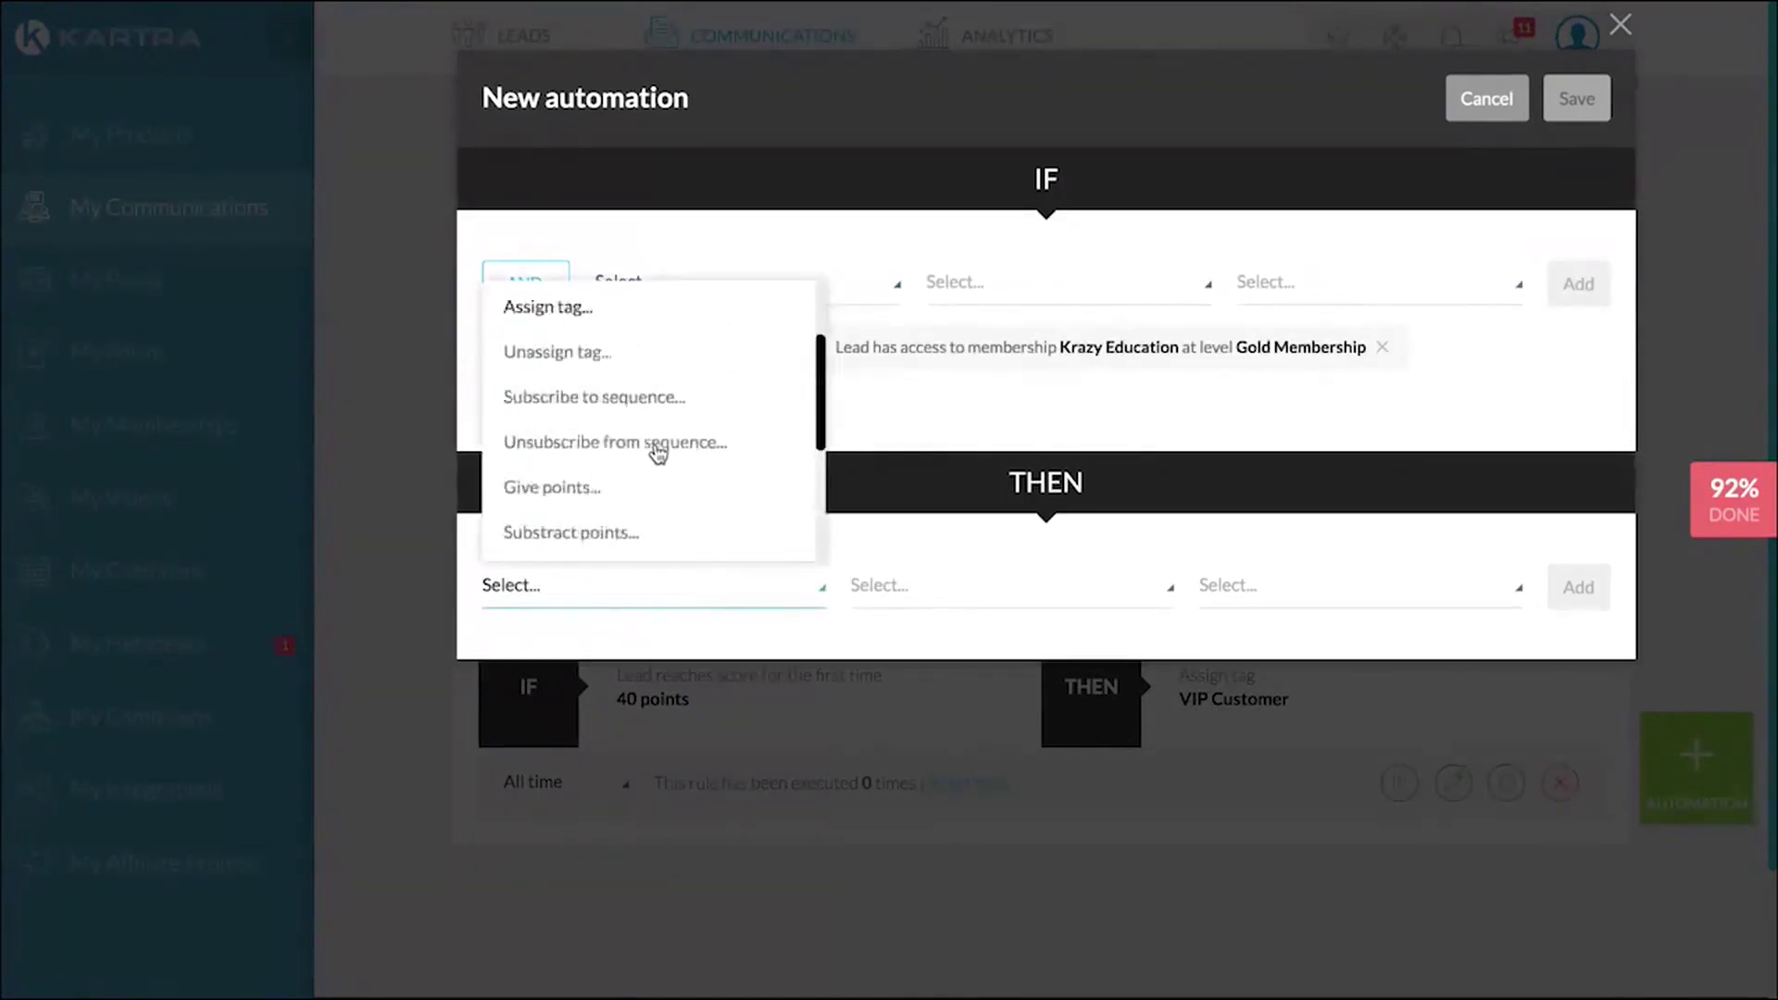
pyautogui.scroll(3, 648, 350)
pyautogui.scroll(2, 648, 350)
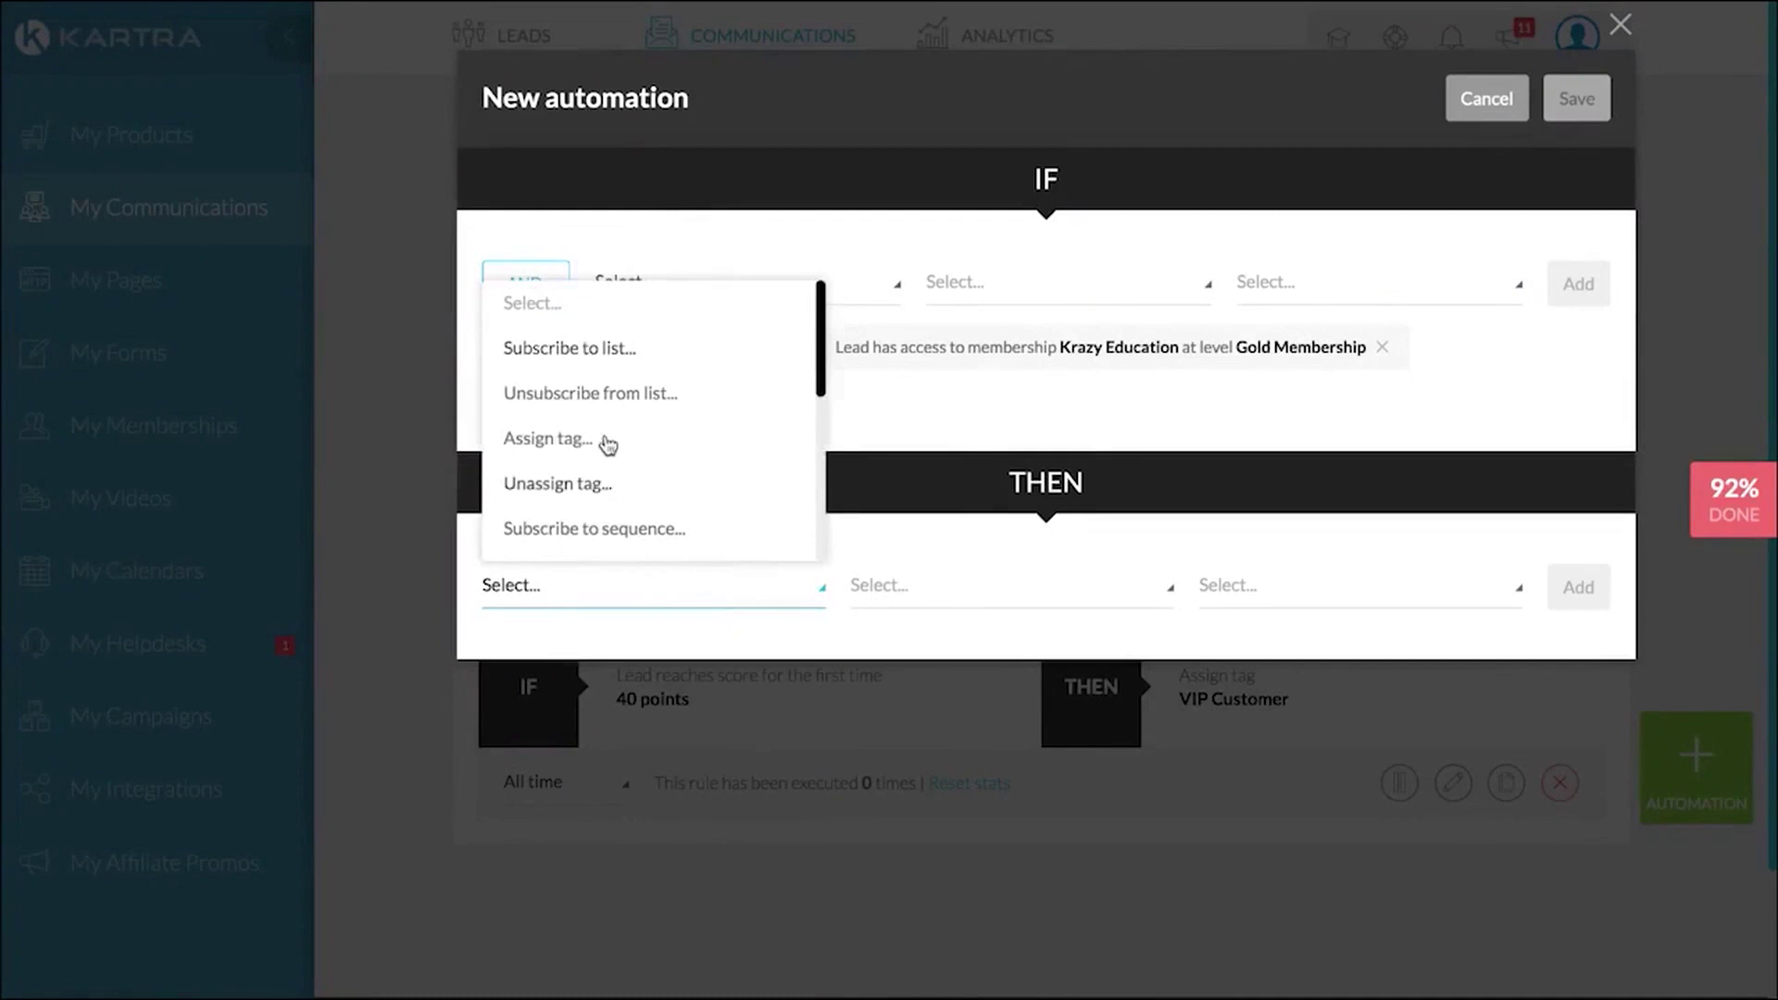
pyautogui.click(607, 440)
pyautogui.click(1064, 585)
pyautogui.click(937, 776)
pyautogui.click(1352, 593)
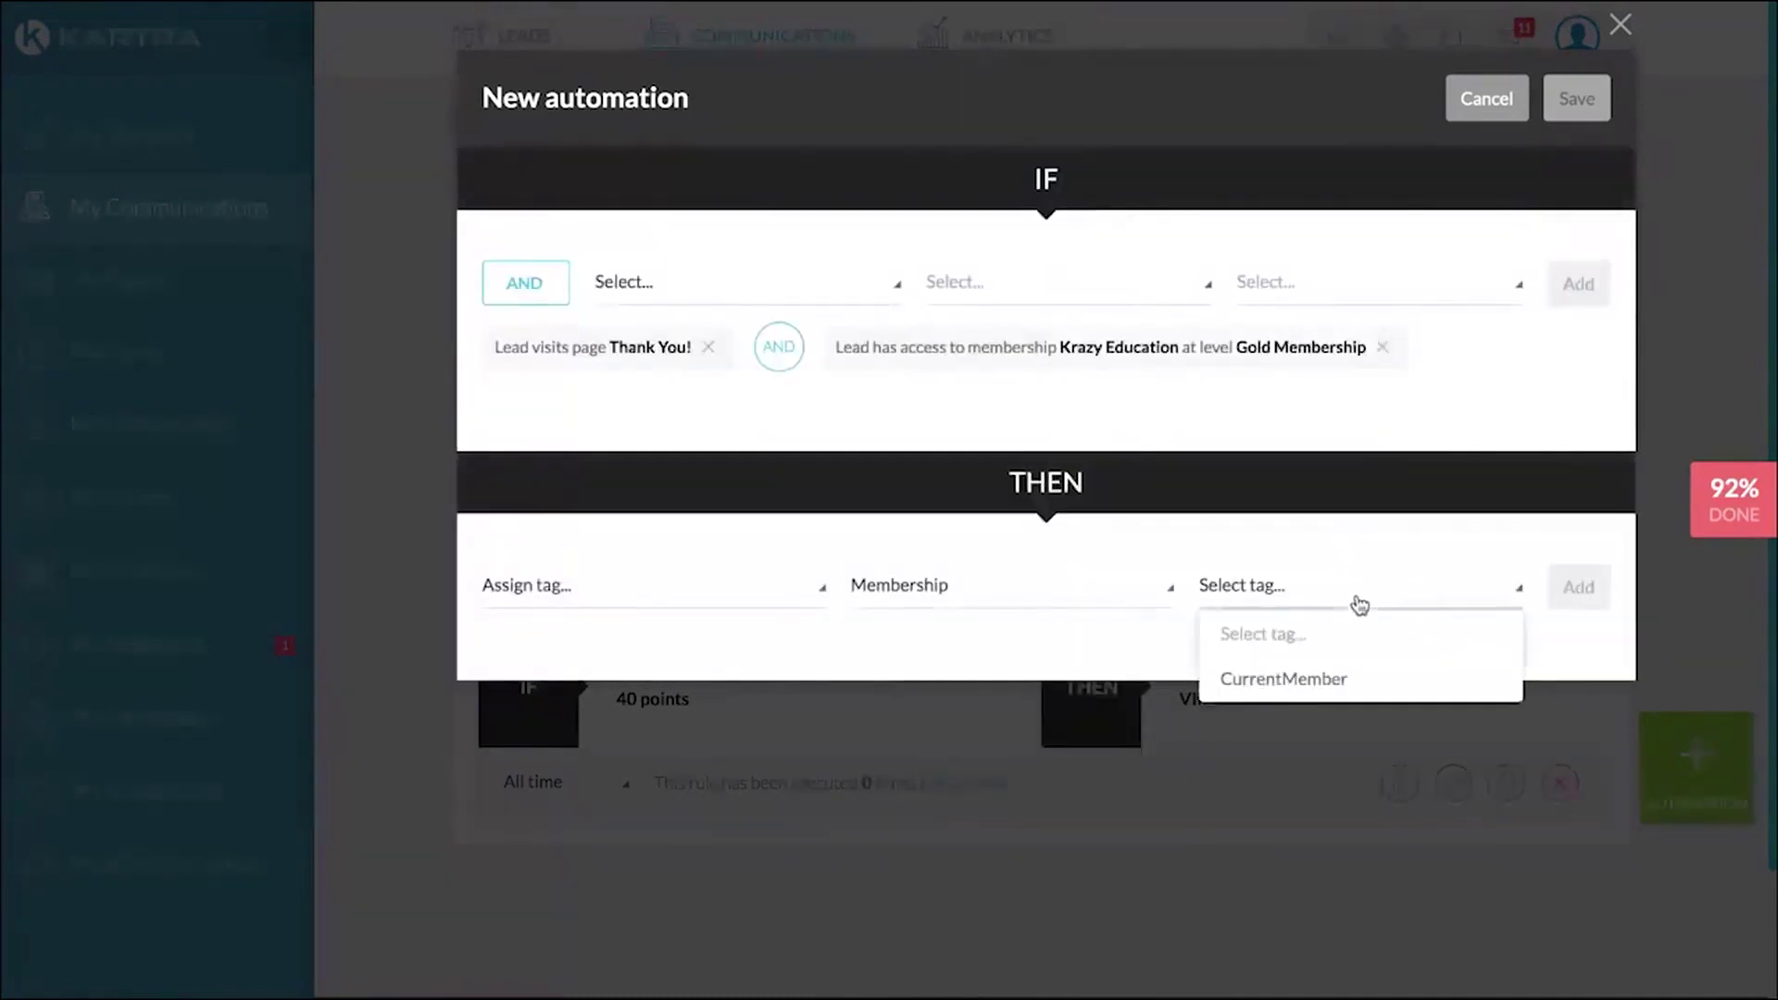
pyautogui.click(1282, 674)
pyautogui.click(1578, 586)
# Step: Add a second action subscribing to New Subscribers at Step 1, and save the automation
pyautogui.click(875, 592)
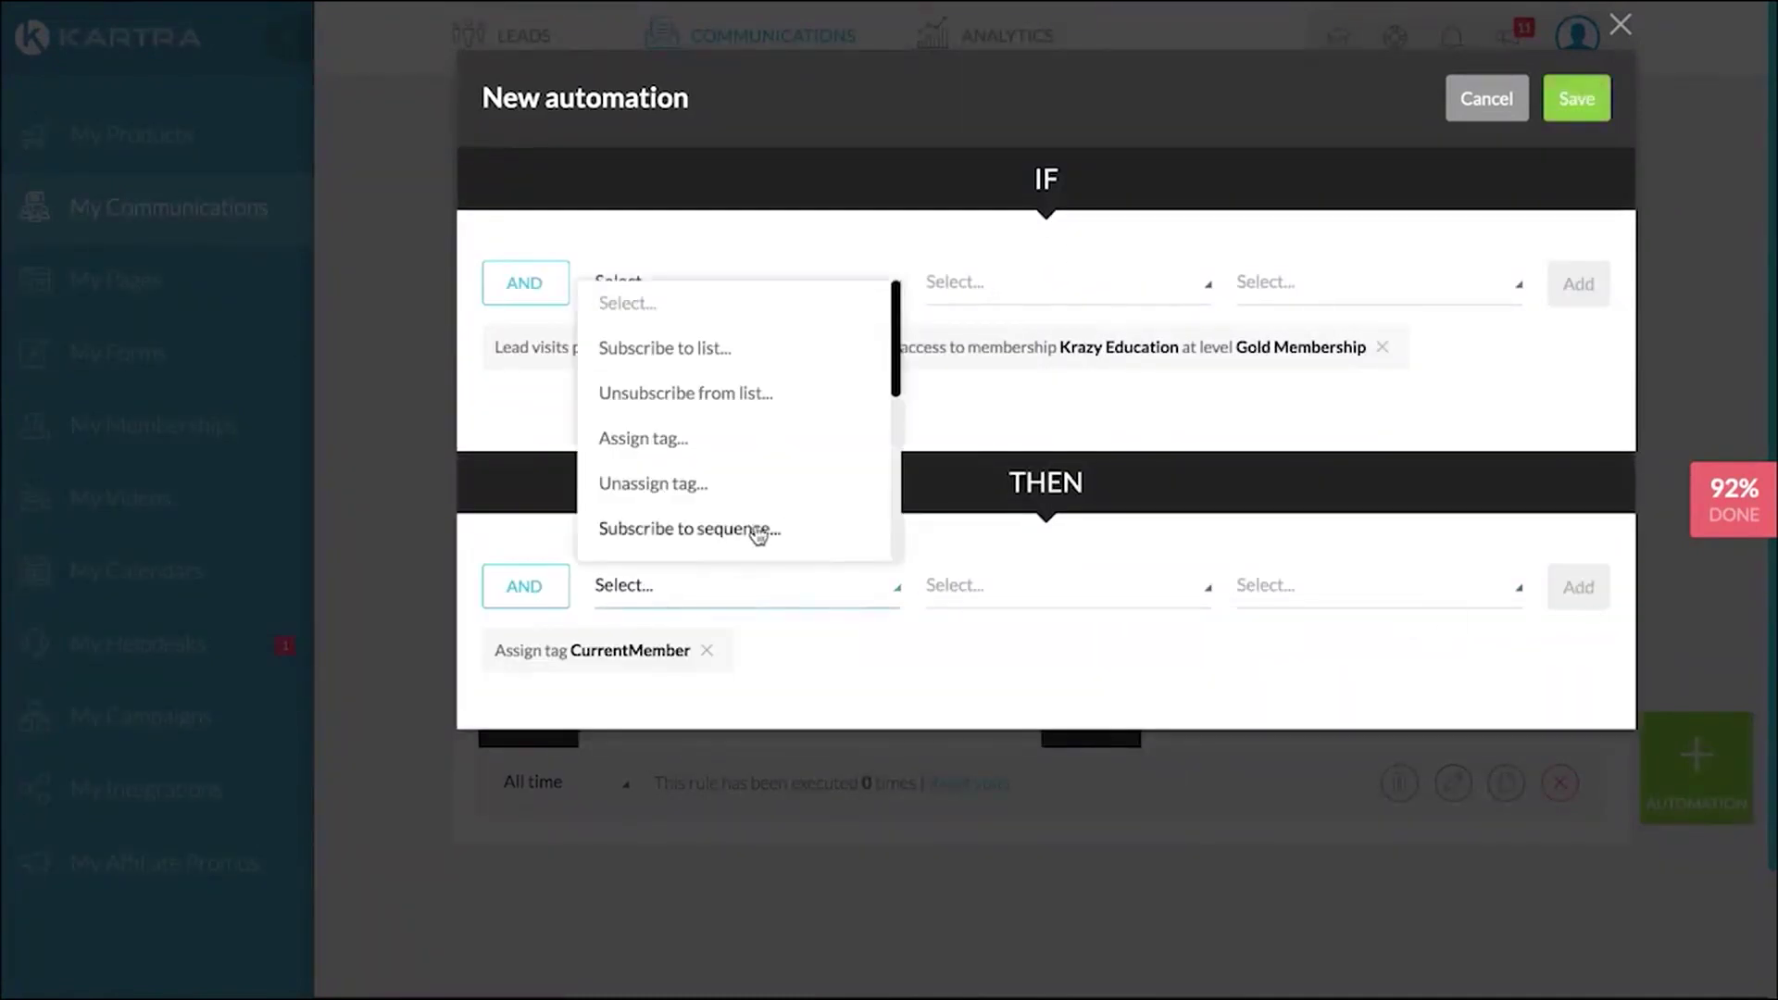
pyautogui.click(760, 528)
pyautogui.click(1102, 592)
pyautogui.click(1027, 683)
pyautogui.click(1393, 583)
pyautogui.click(1343, 694)
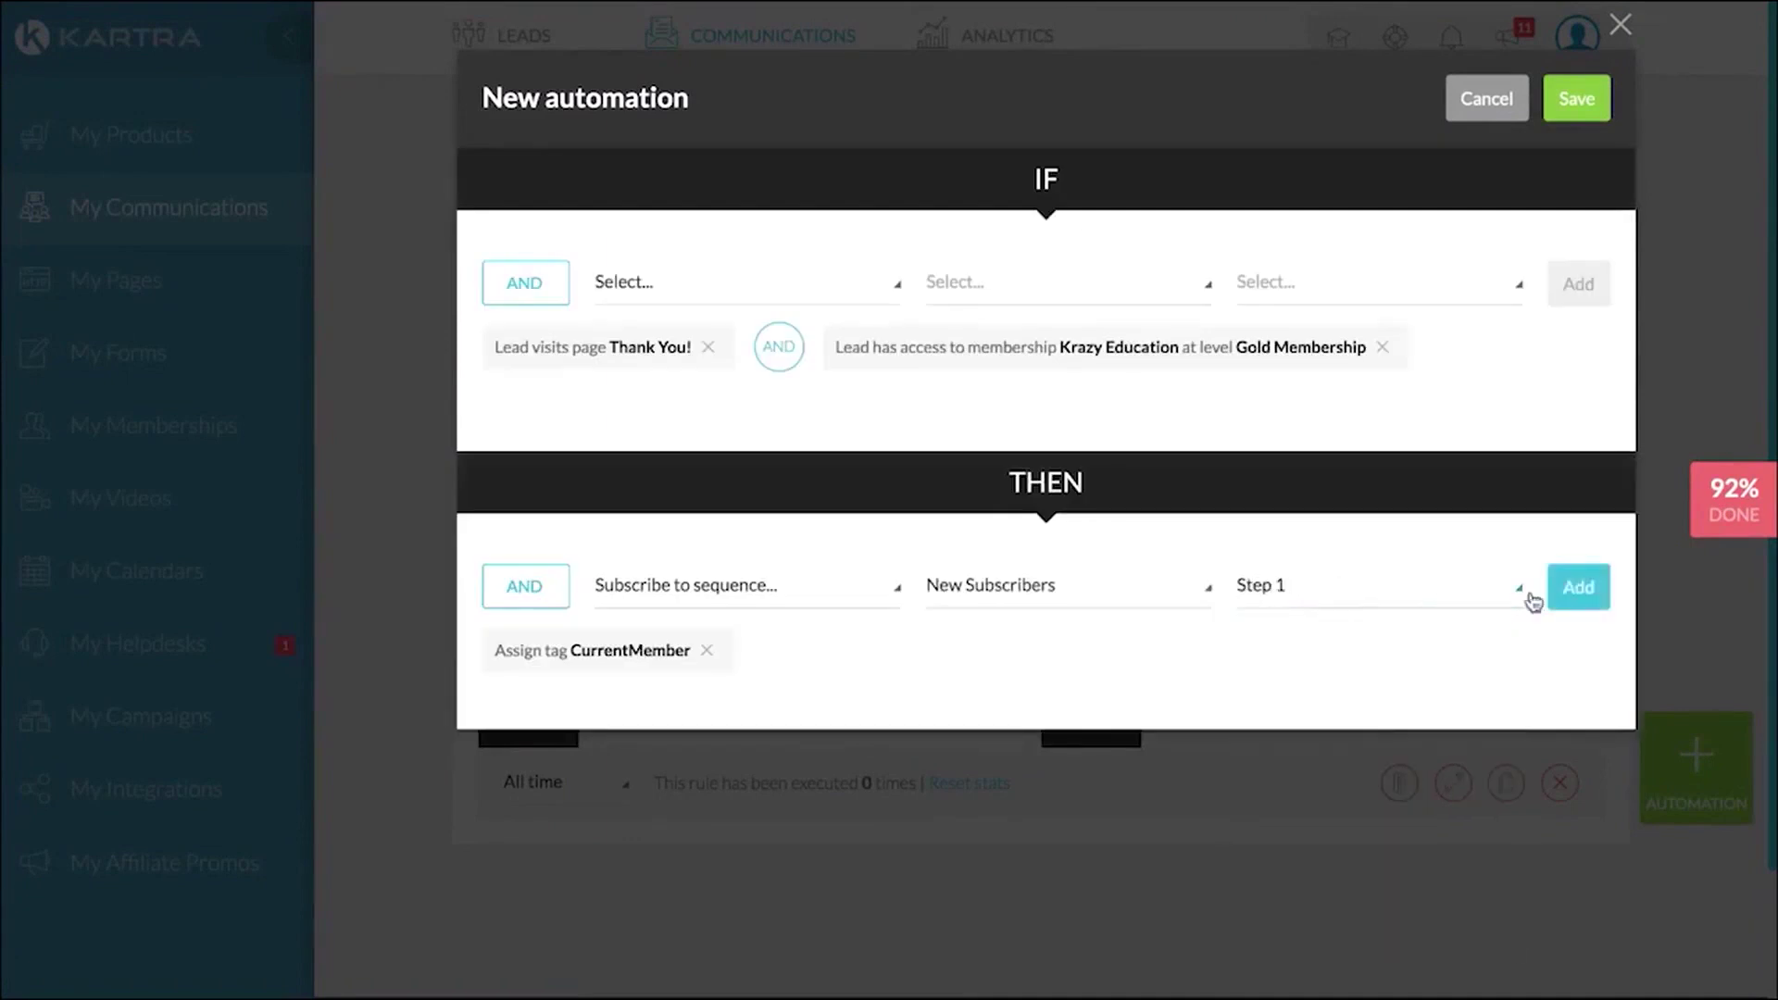
pyautogui.click(1576, 587)
pyautogui.click(1576, 96)
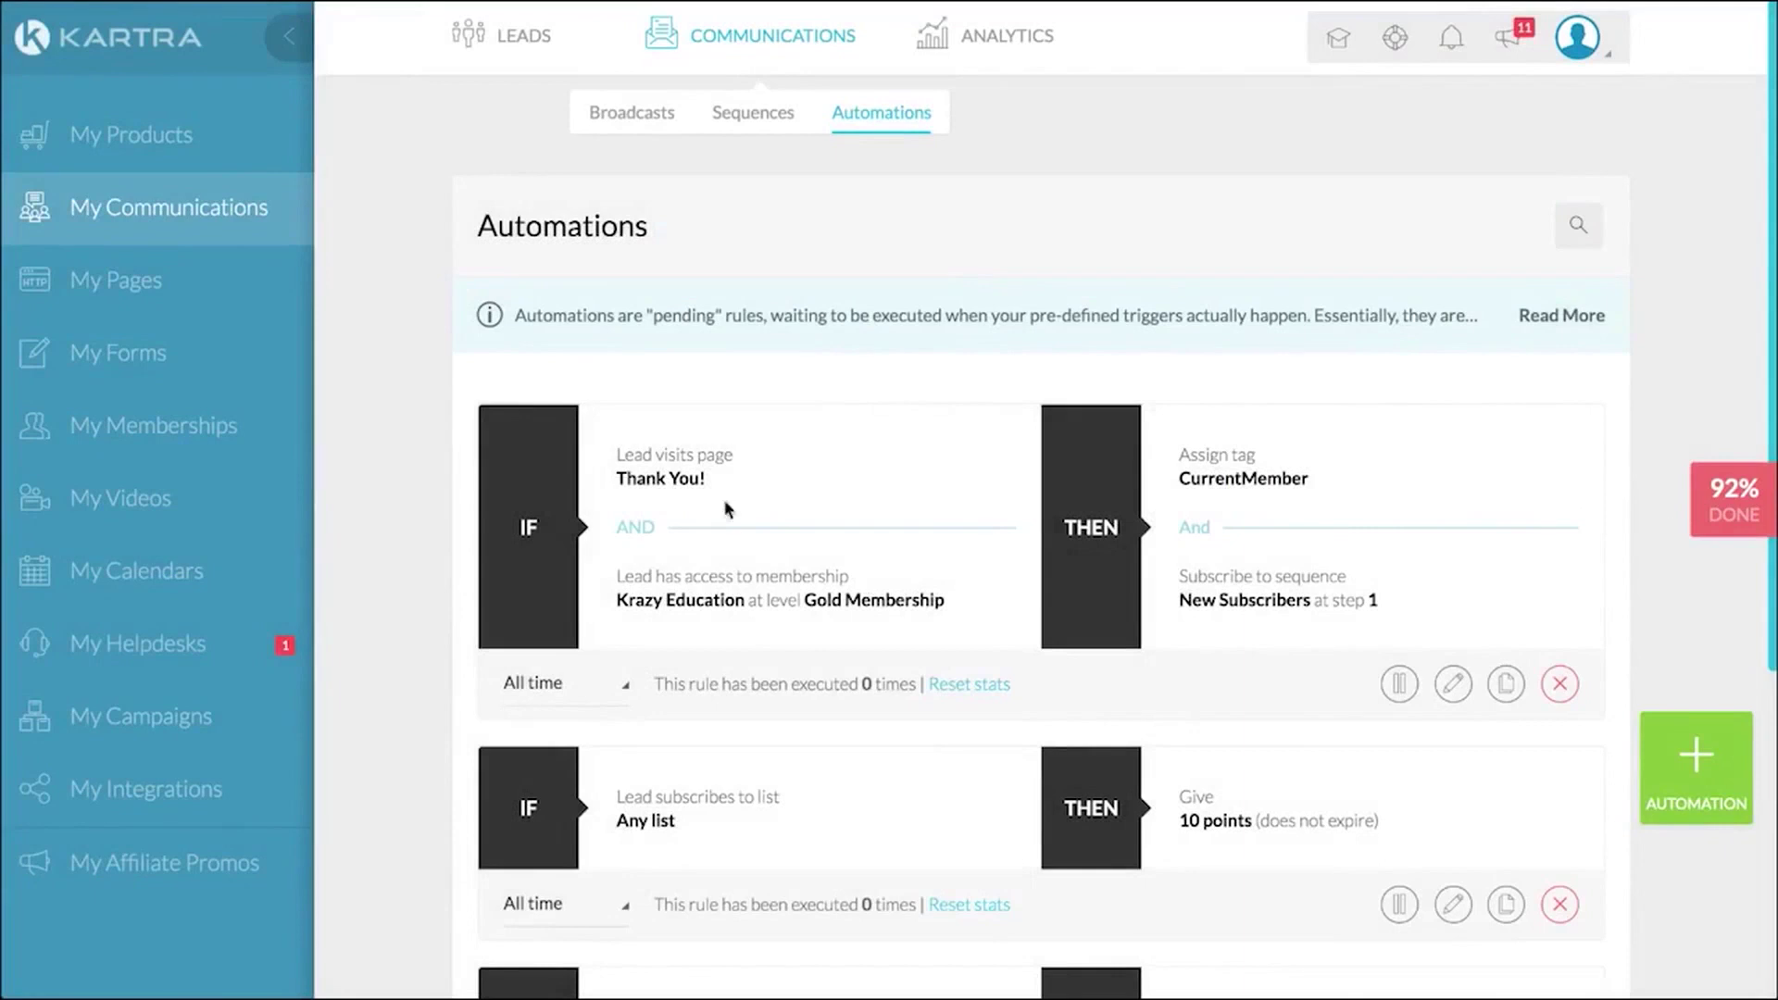
pyautogui.scroll(-4, 1422, 451)
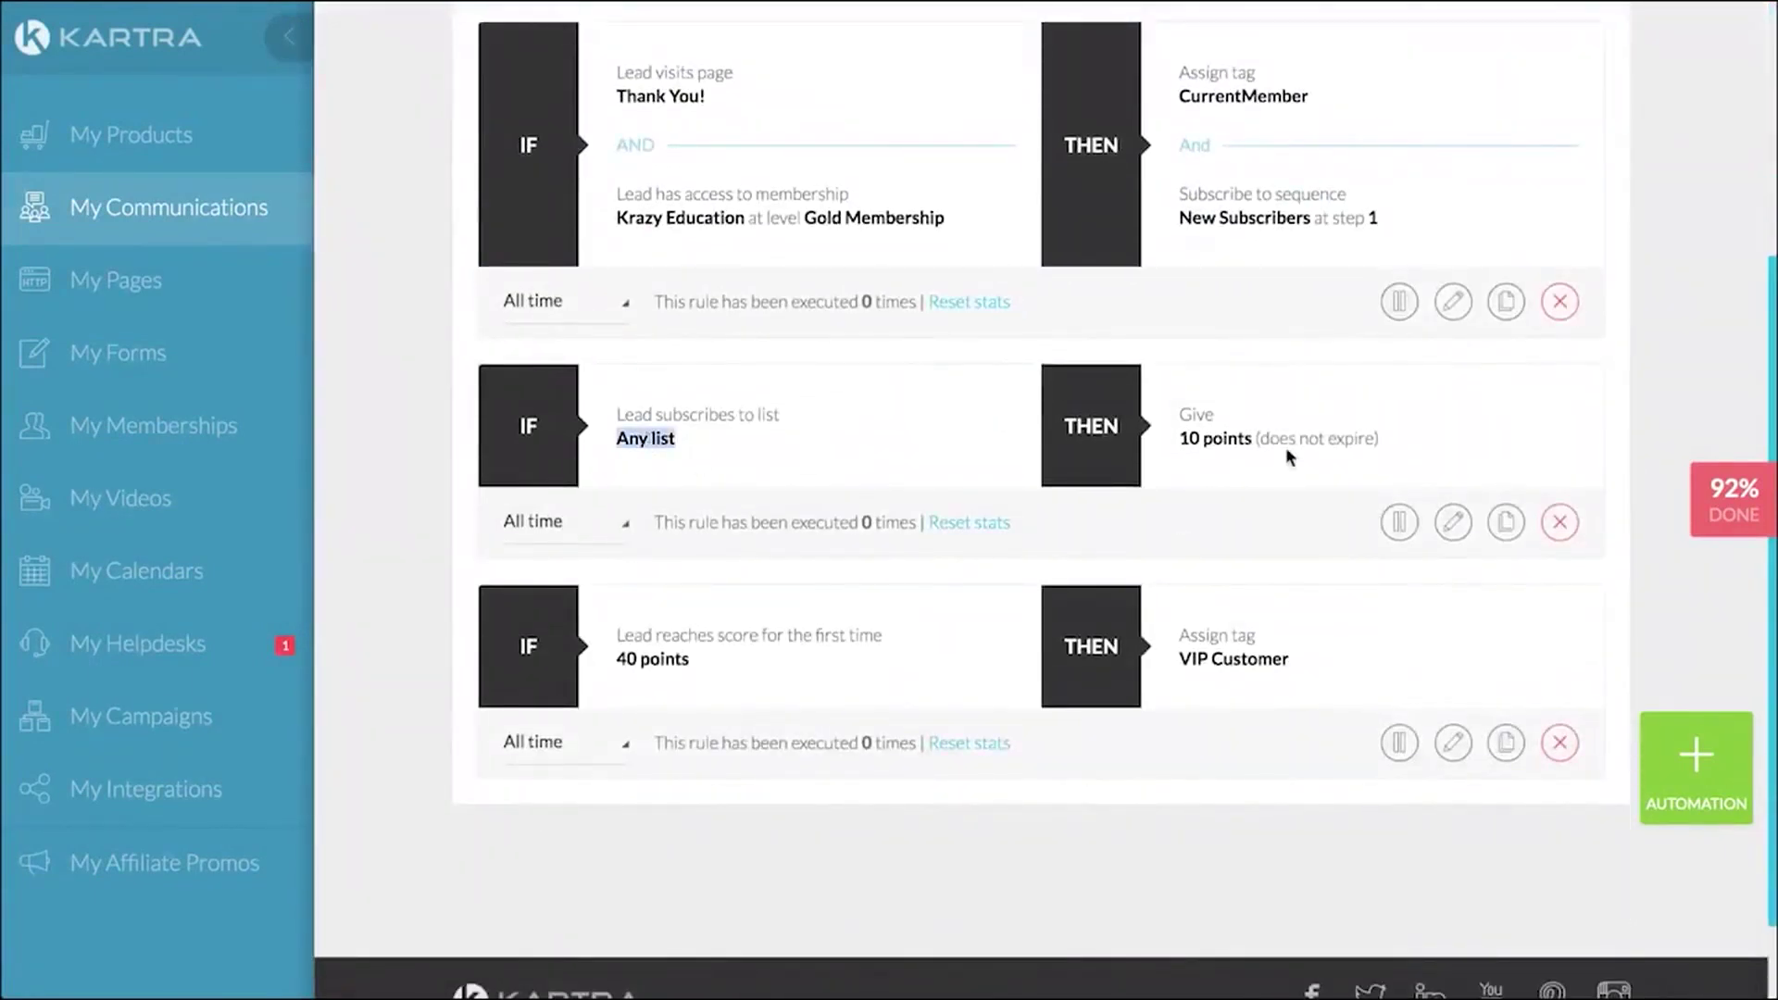
pyautogui.tripleClick(1219, 438)
pyautogui.click(1219, 438)
pyautogui.tripleClick(638, 661)
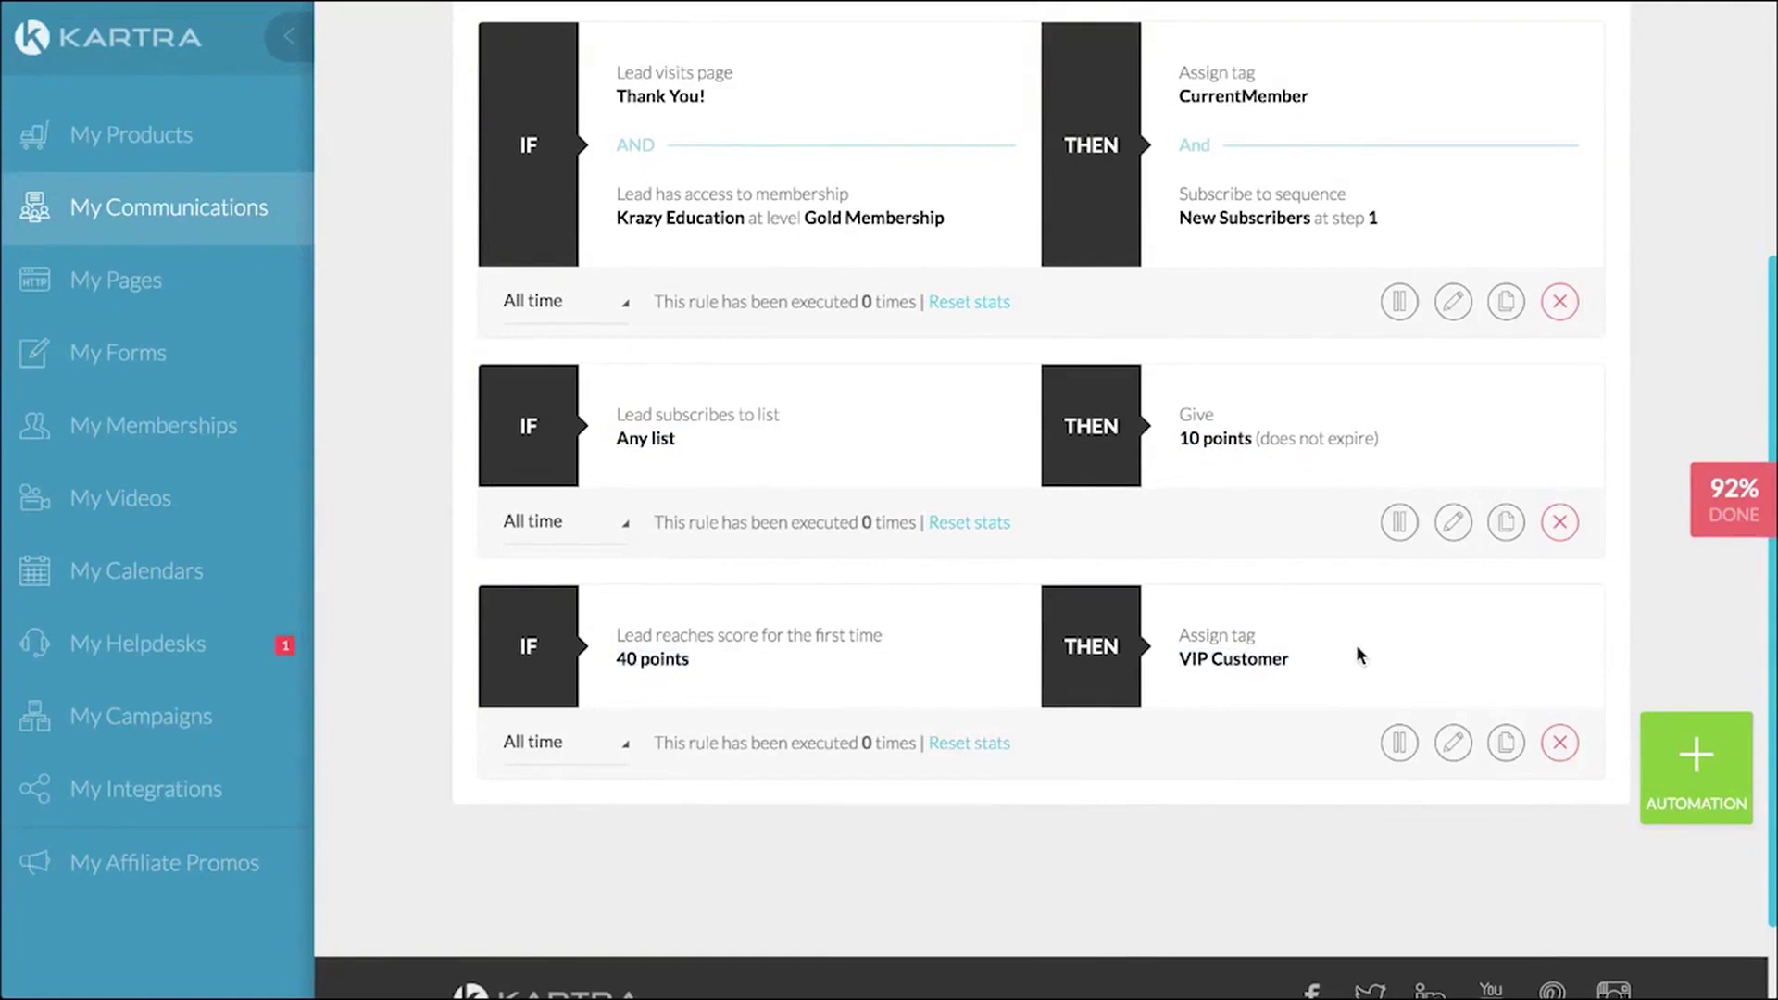
# Step: Open the New Subscribers sequence in the flow builder from the Sequences list
pyautogui.scroll(5, 1355, 645)
pyautogui.click(774, 114)
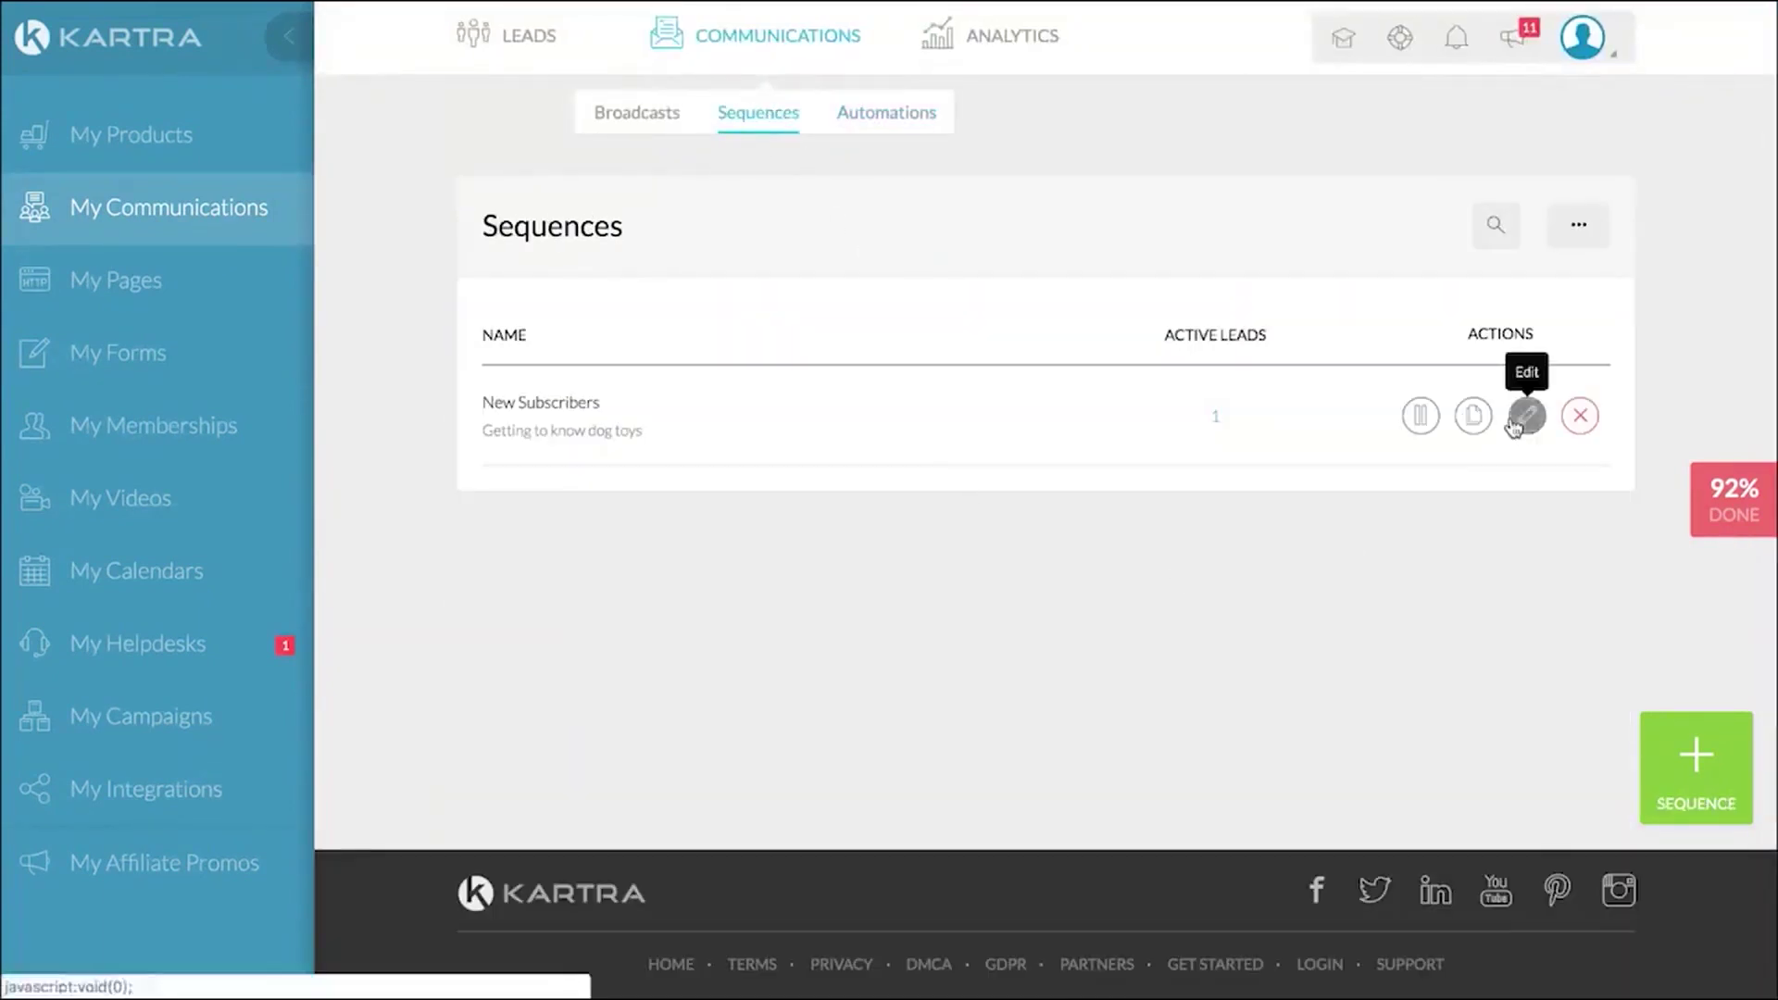
pyautogui.click(1523, 415)
pyautogui.click(1273, 97)
# Step: Browse the tag, order and page-visit starting rules, keep the opt-in form rule, and close
pyautogui.click(914, 305)
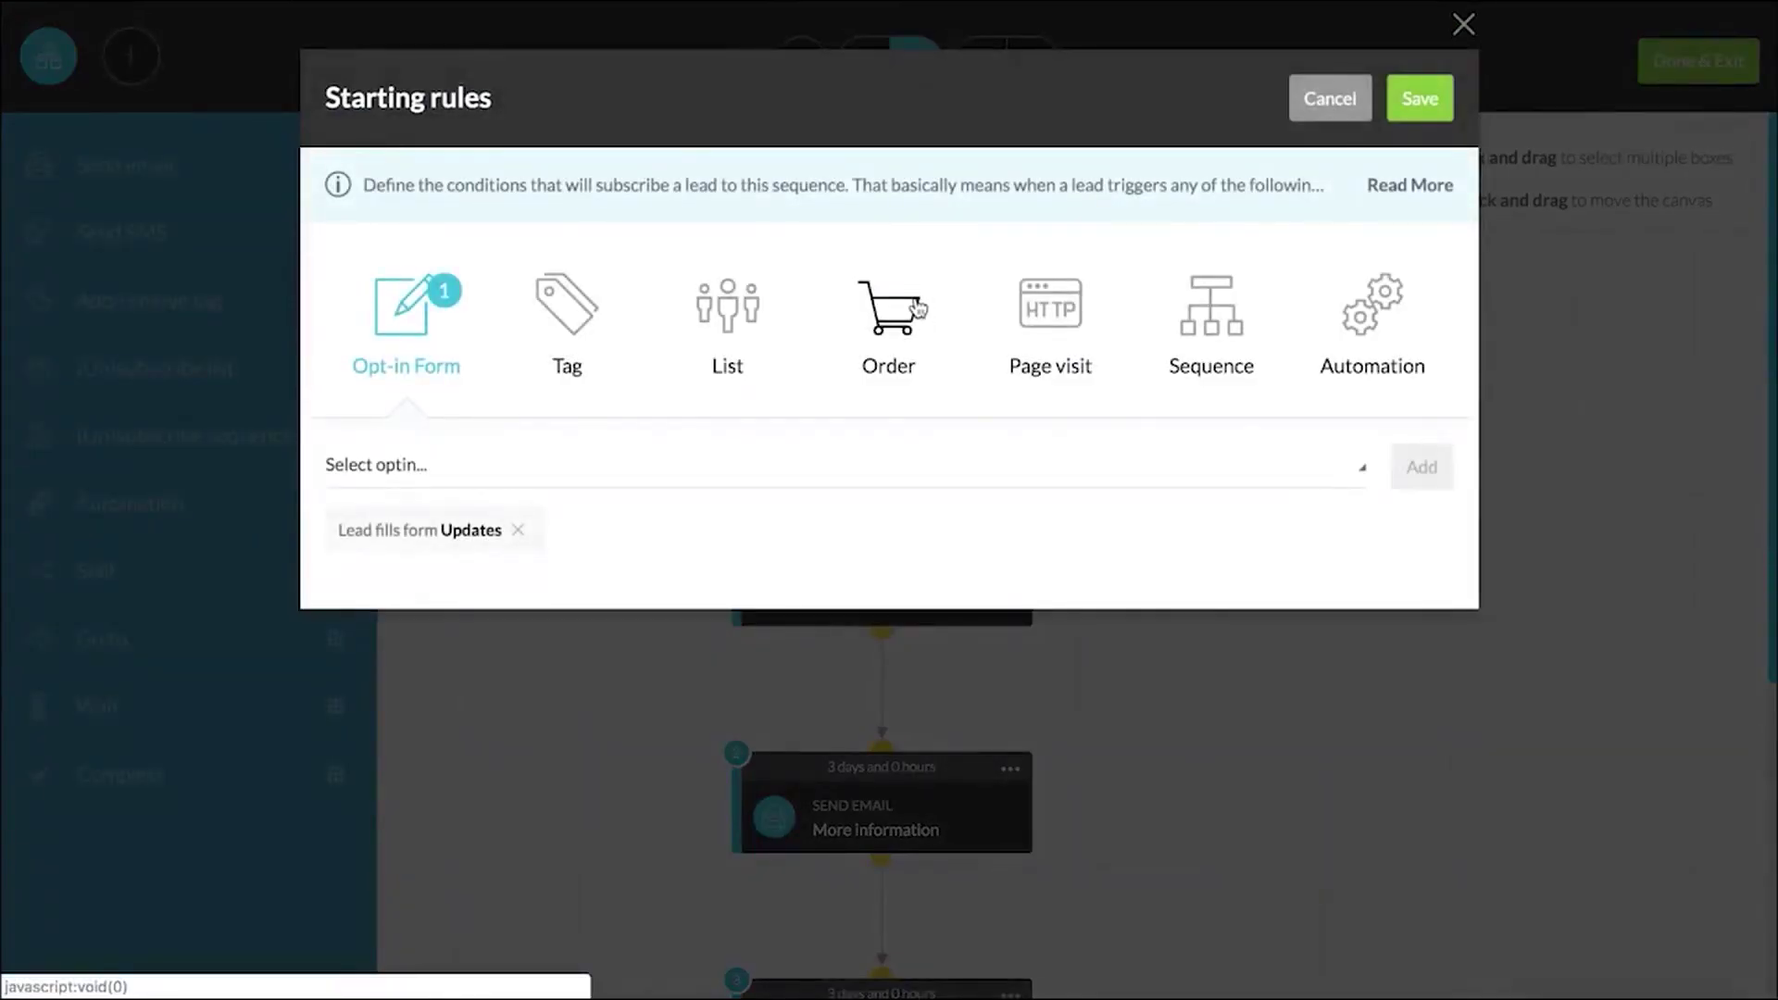
pyautogui.click(551, 319)
pyautogui.click(888, 310)
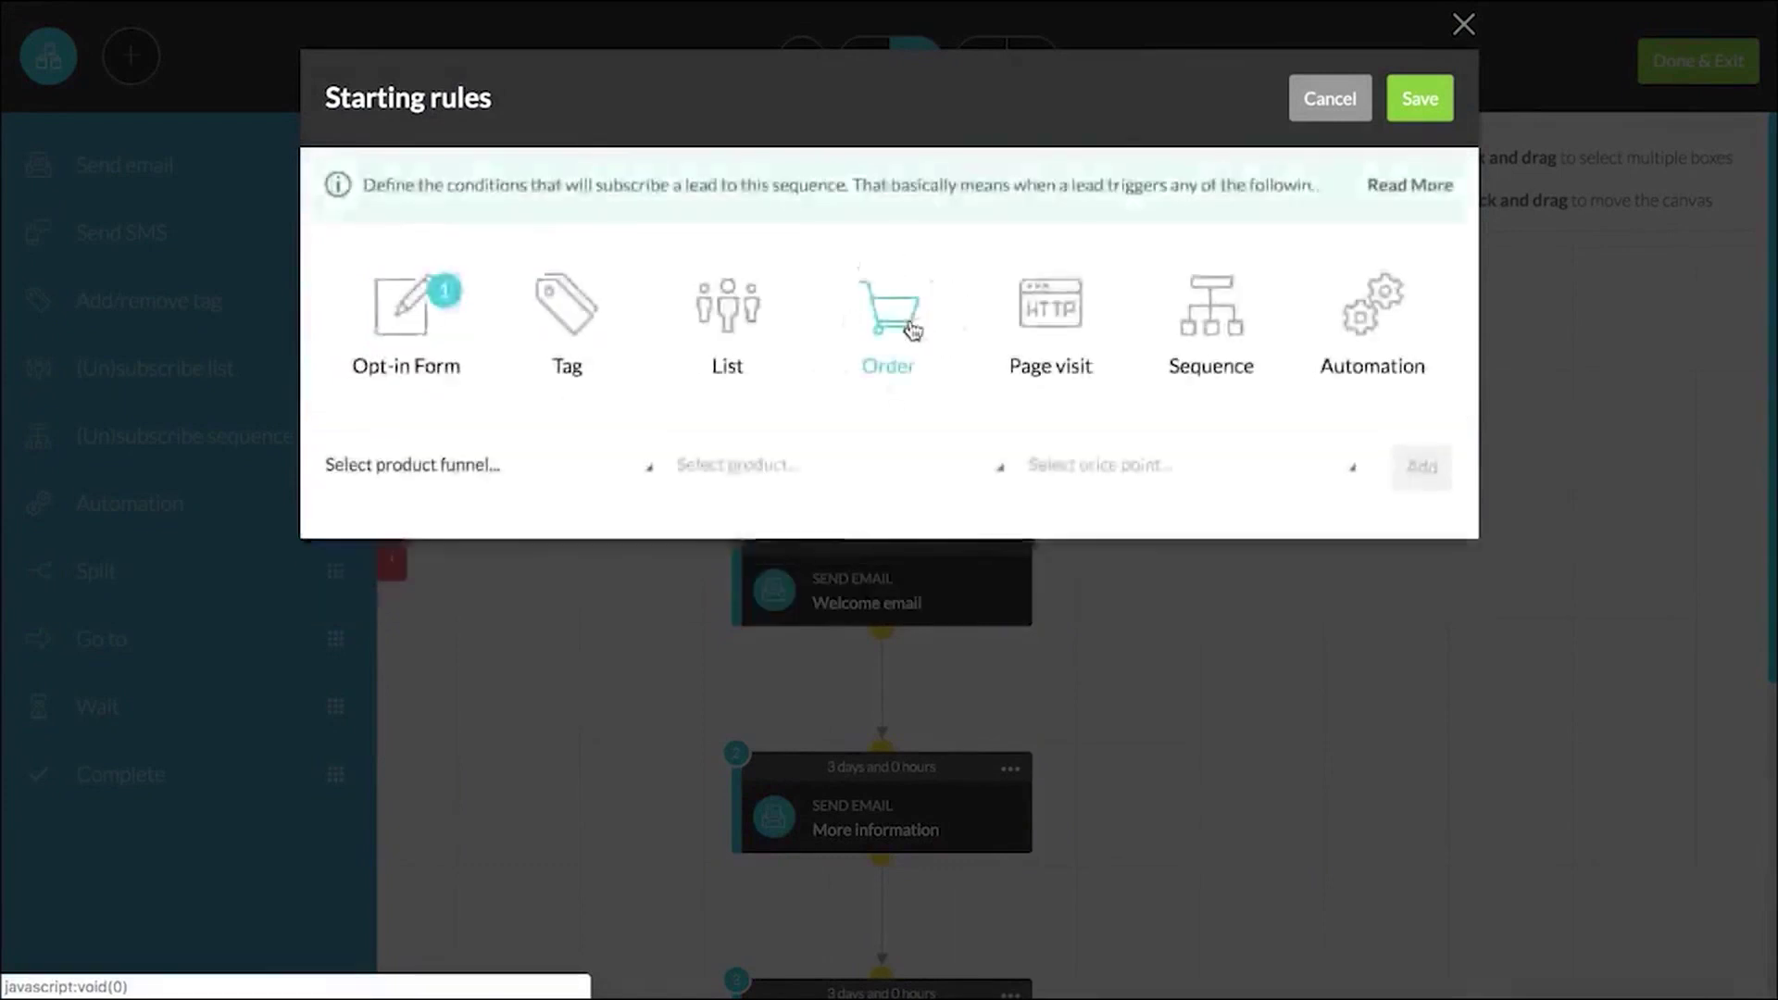
pyautogui.click(1056, 317)
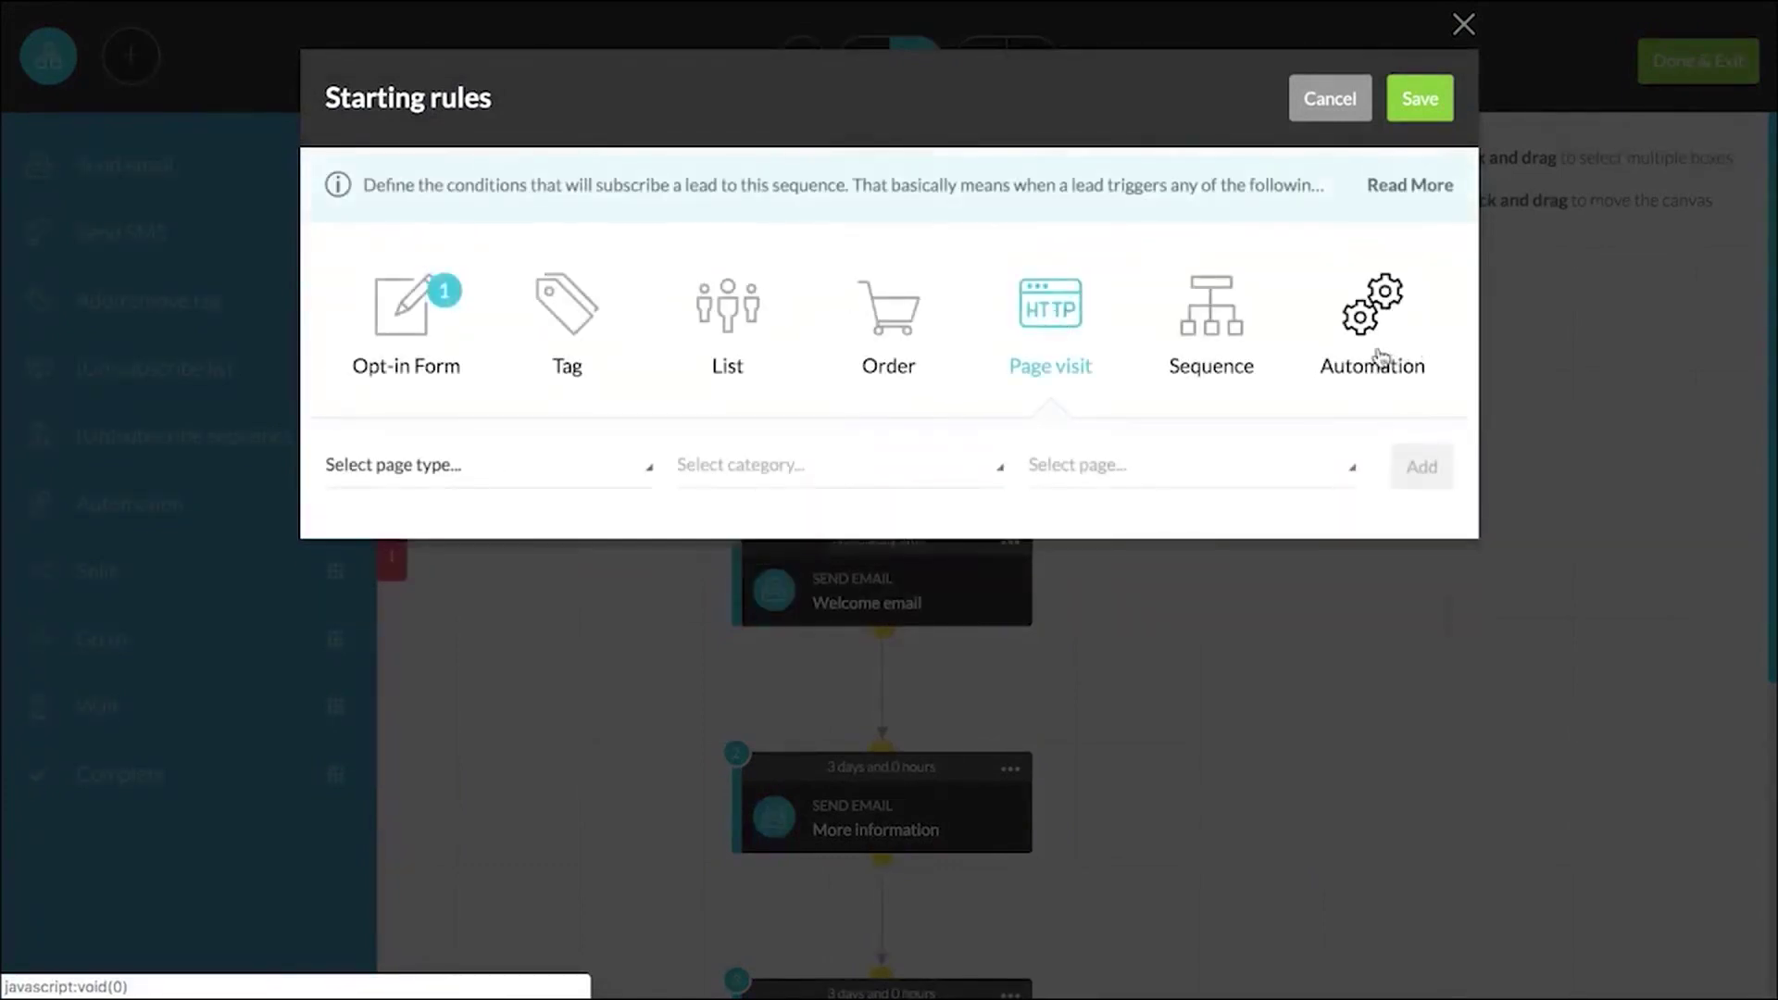
pyautogui.click(400, 333)
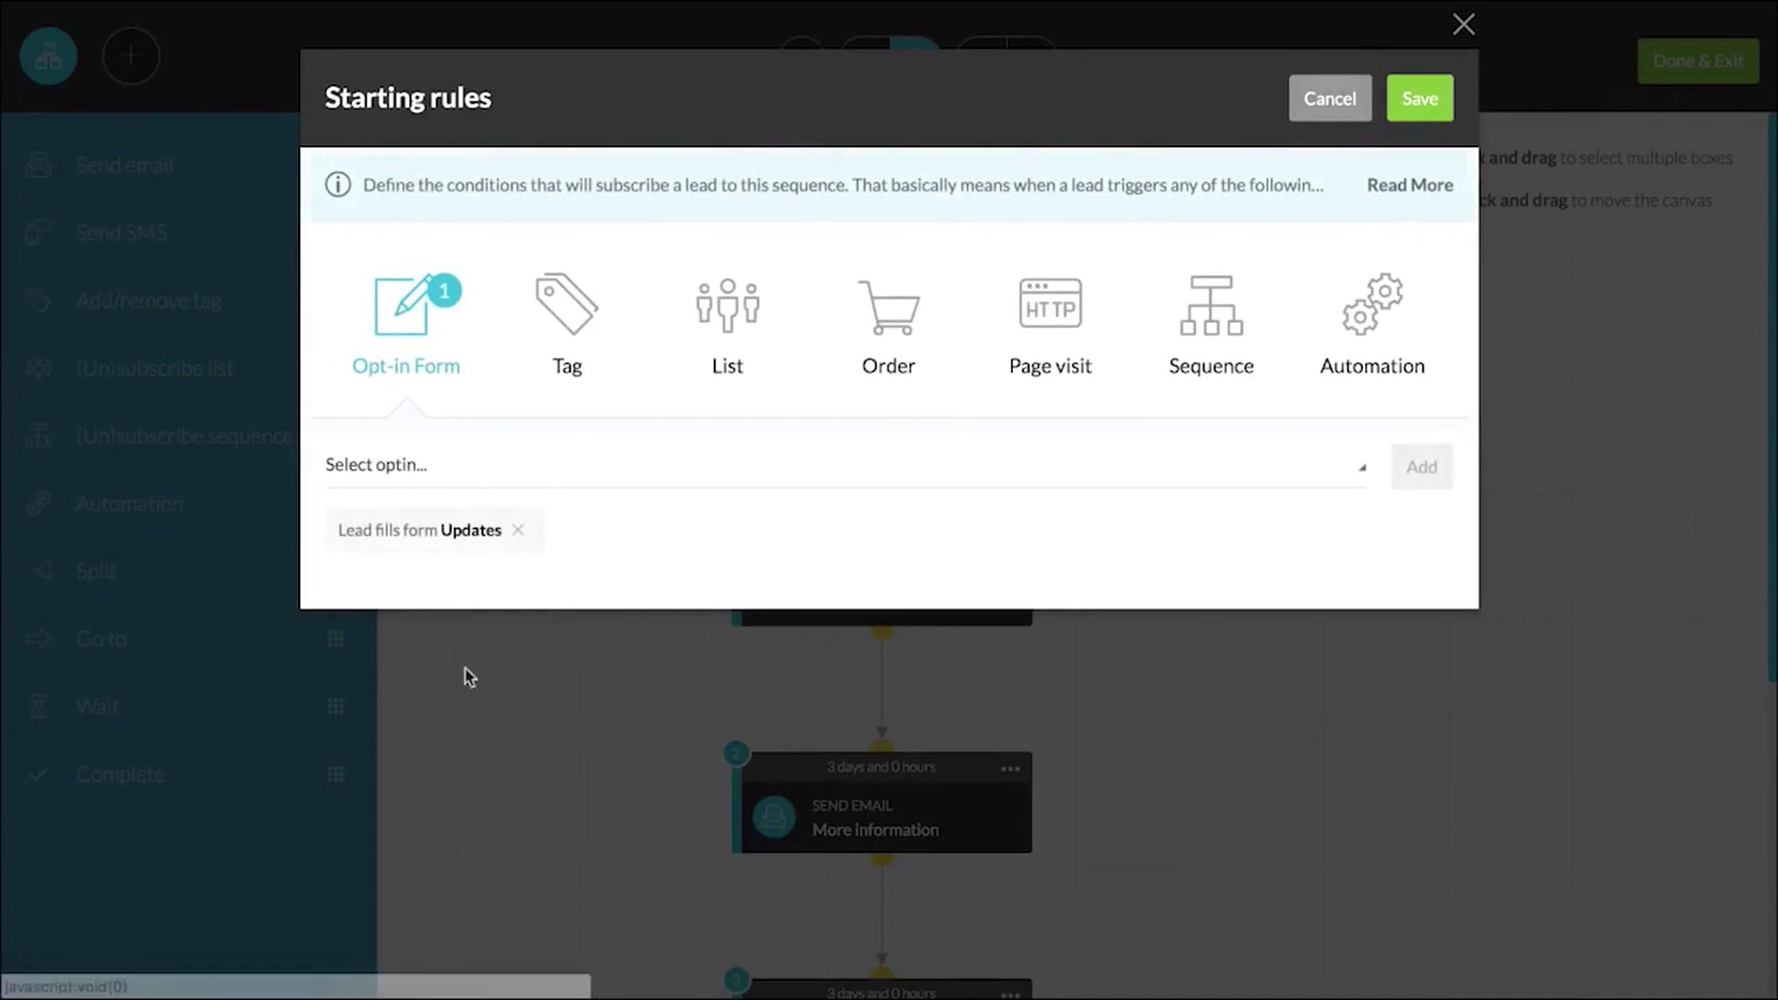
pyautogui.click(1431, 104)
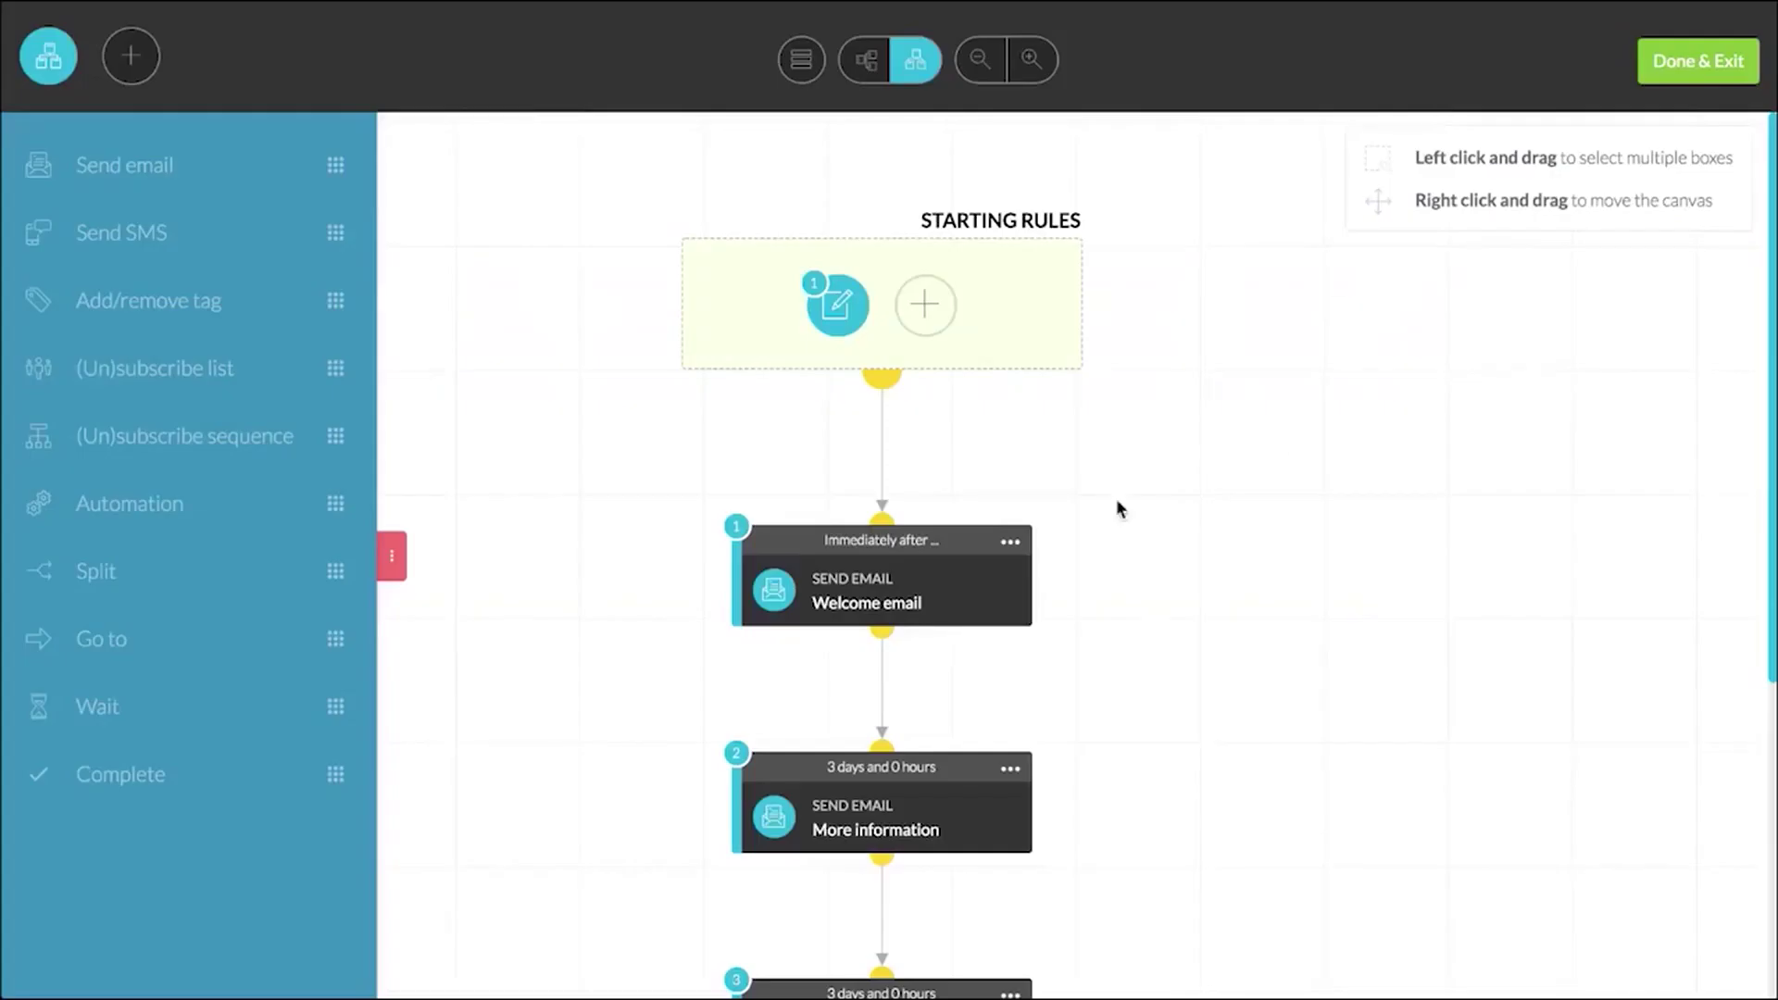
pyautogui.scroll(-3, 1064, 722)
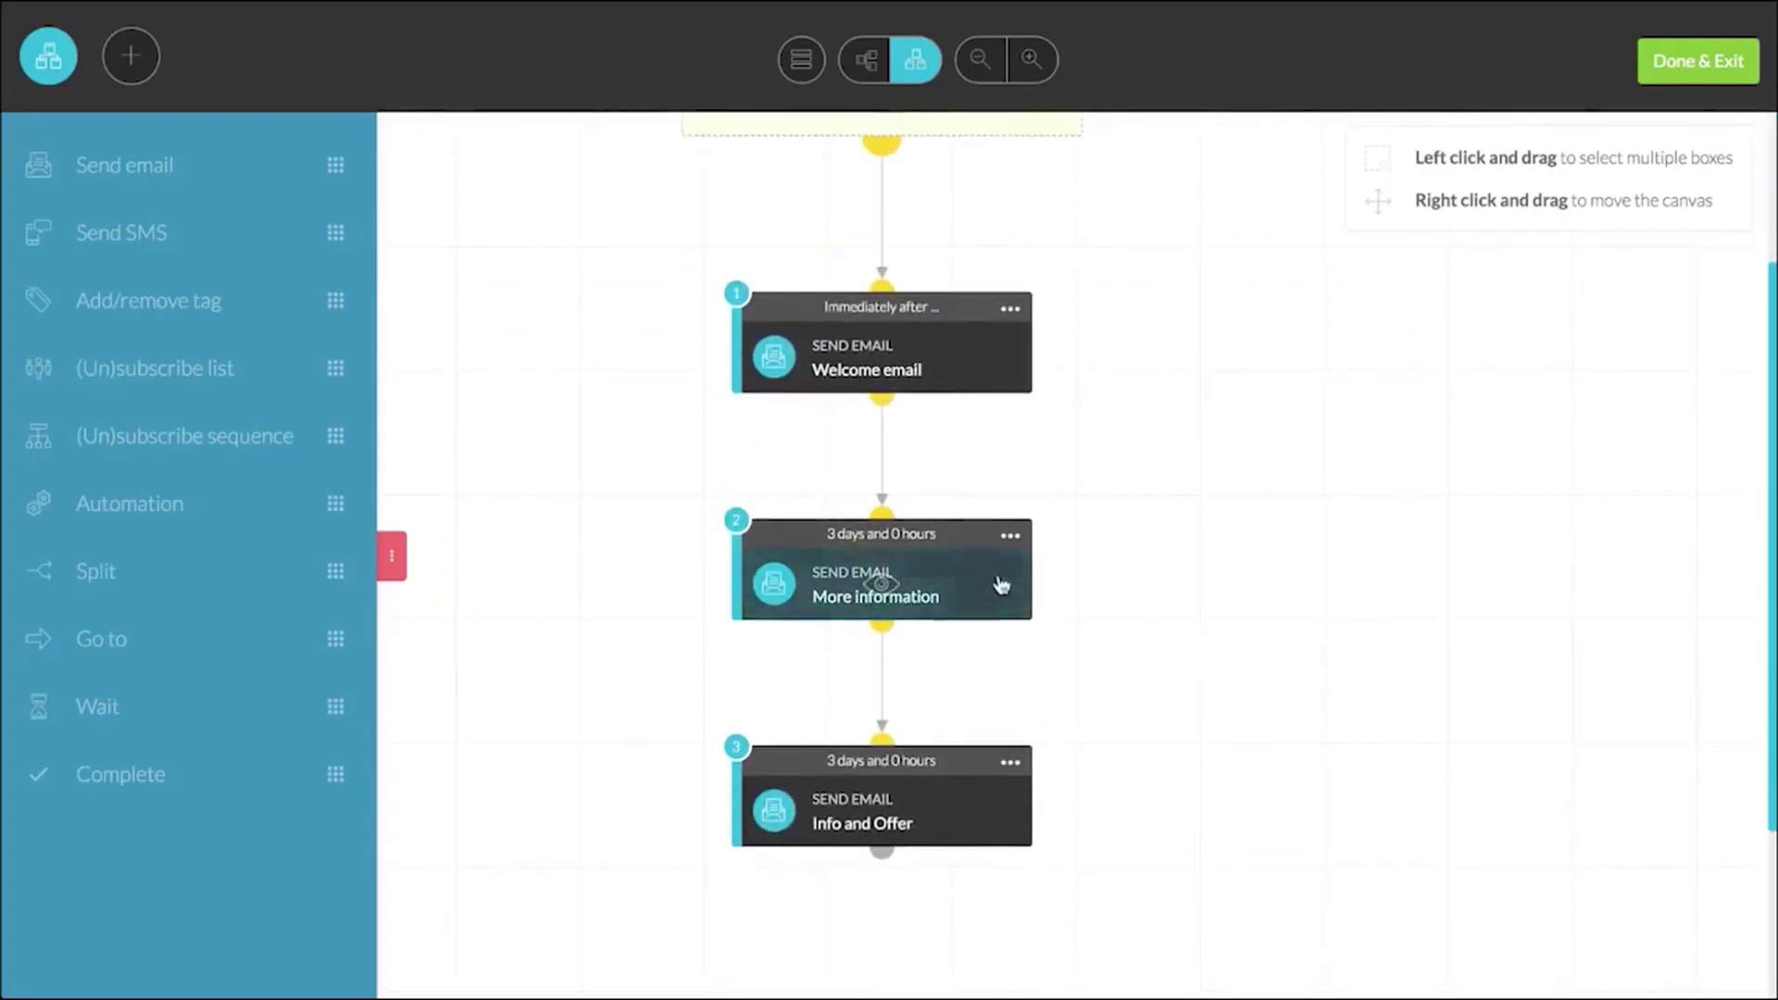
pyautogui.scroll(-2, 953, 587)
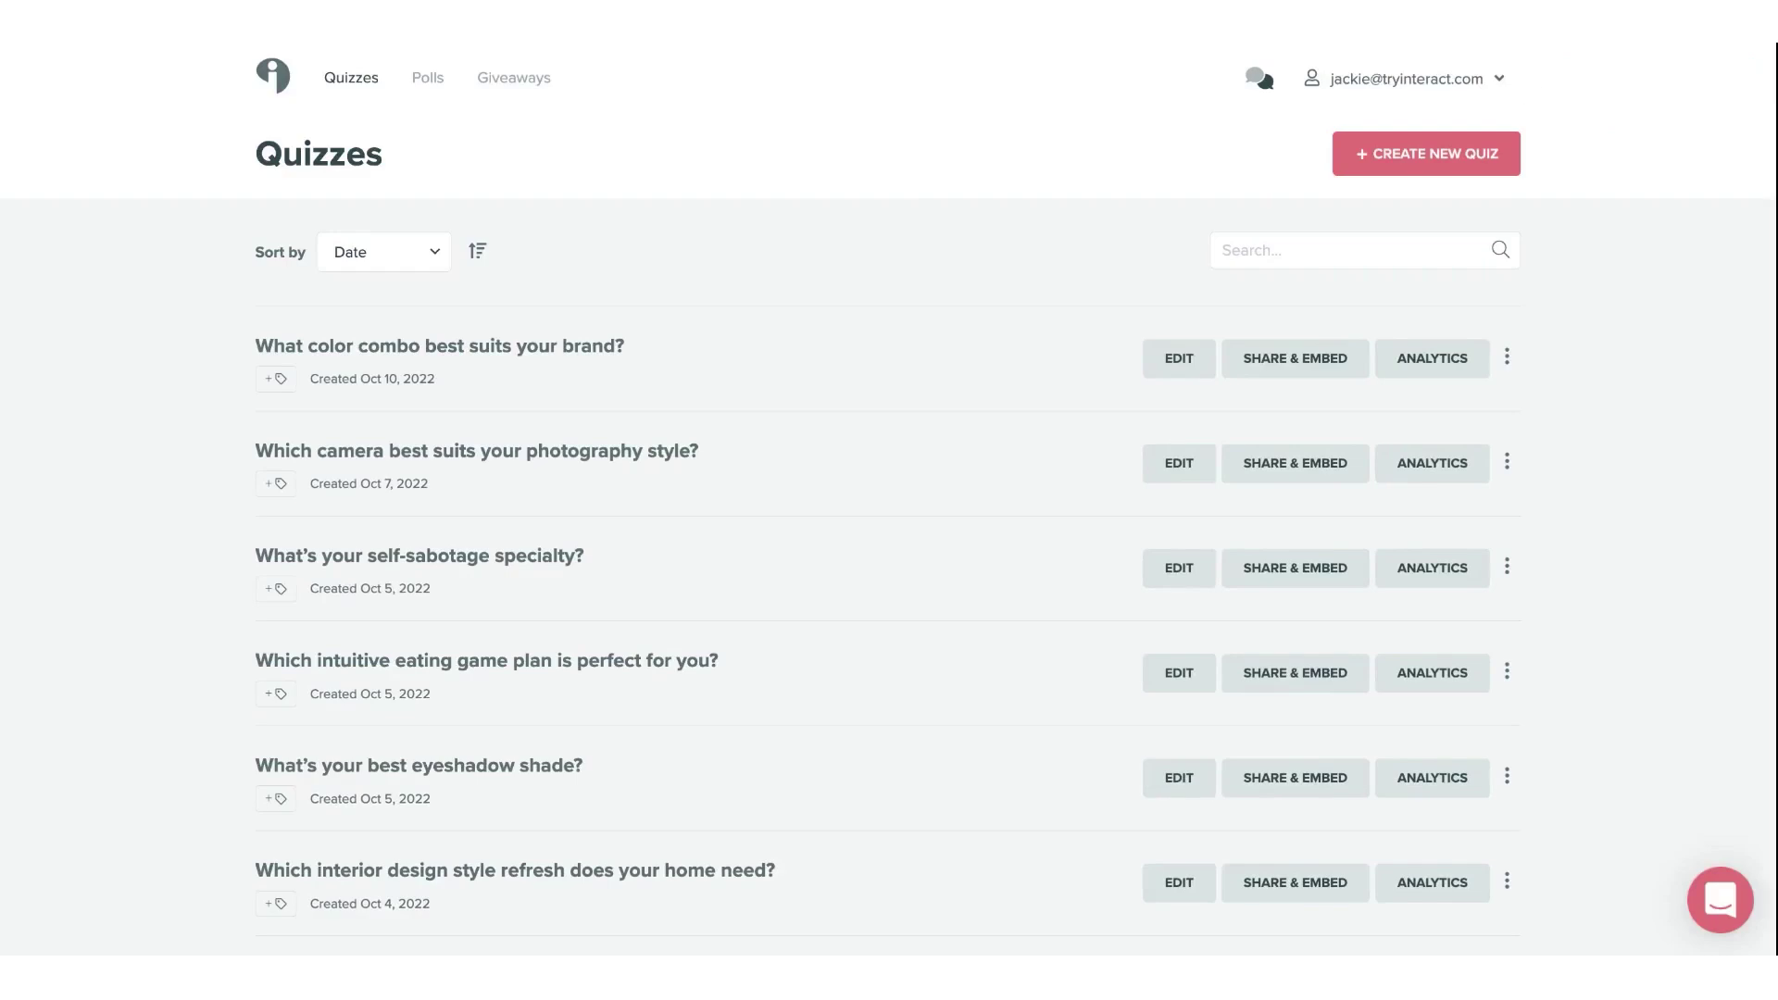
pyautogui.click(1506, 463)
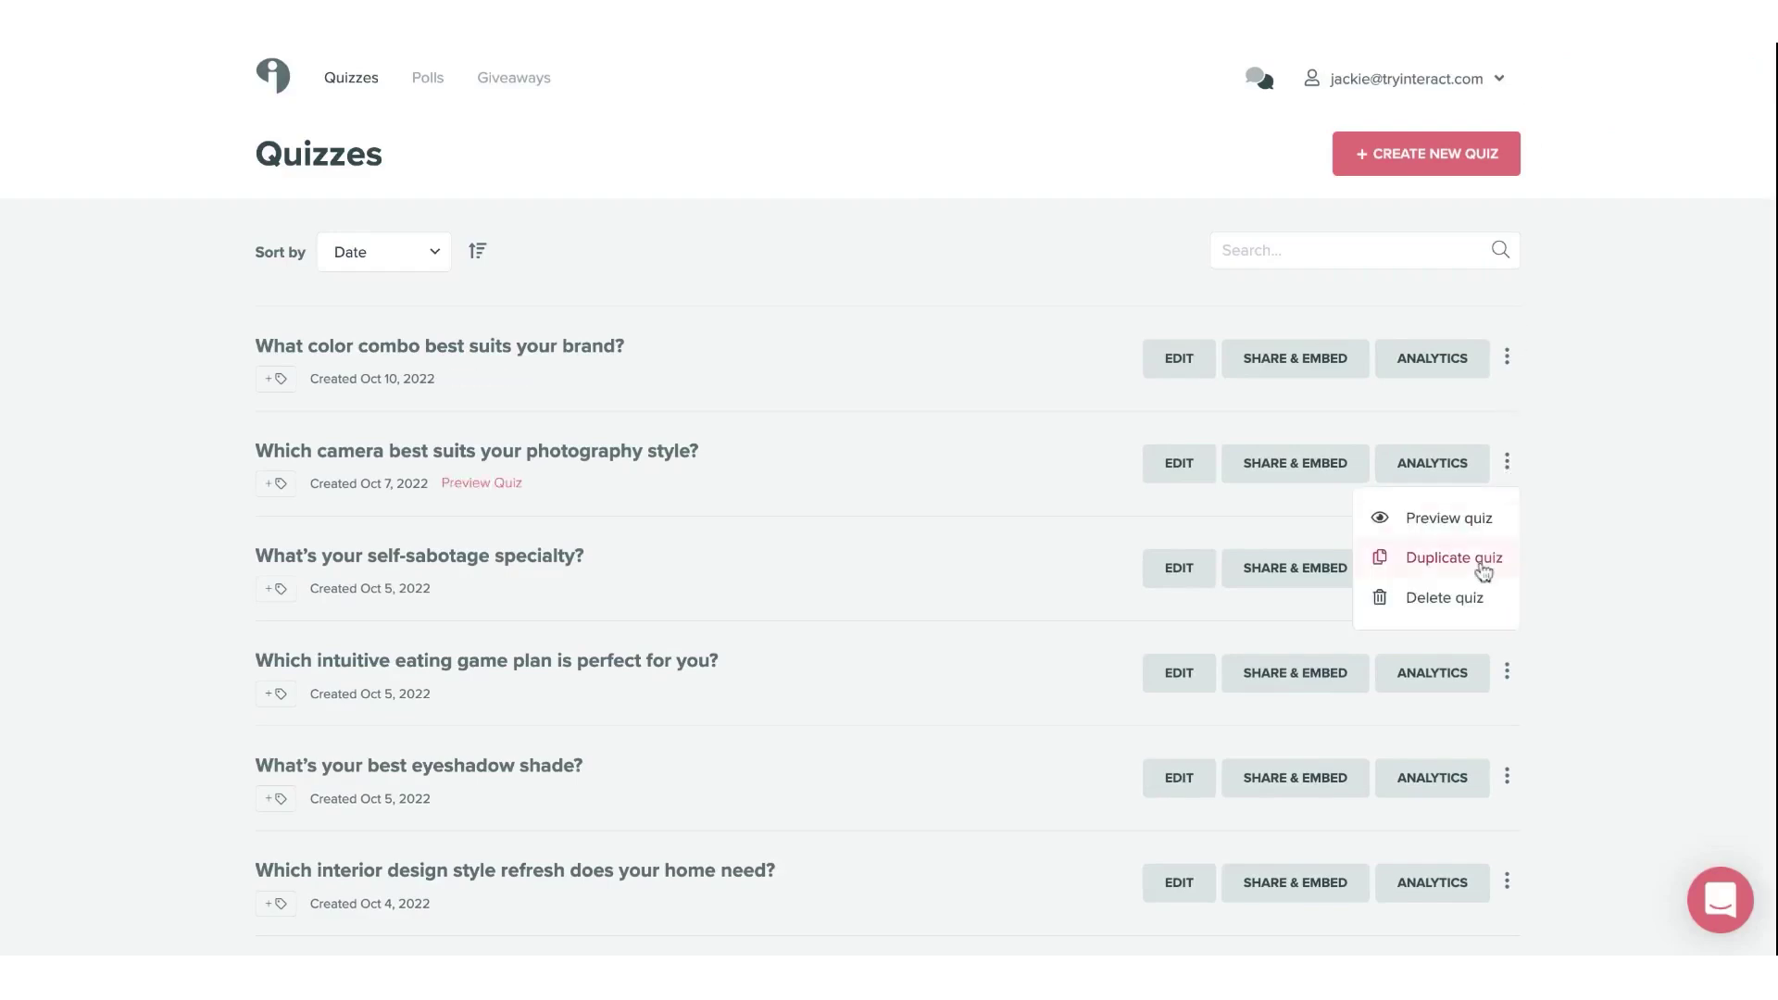
pyautogui.click(1490, 161)
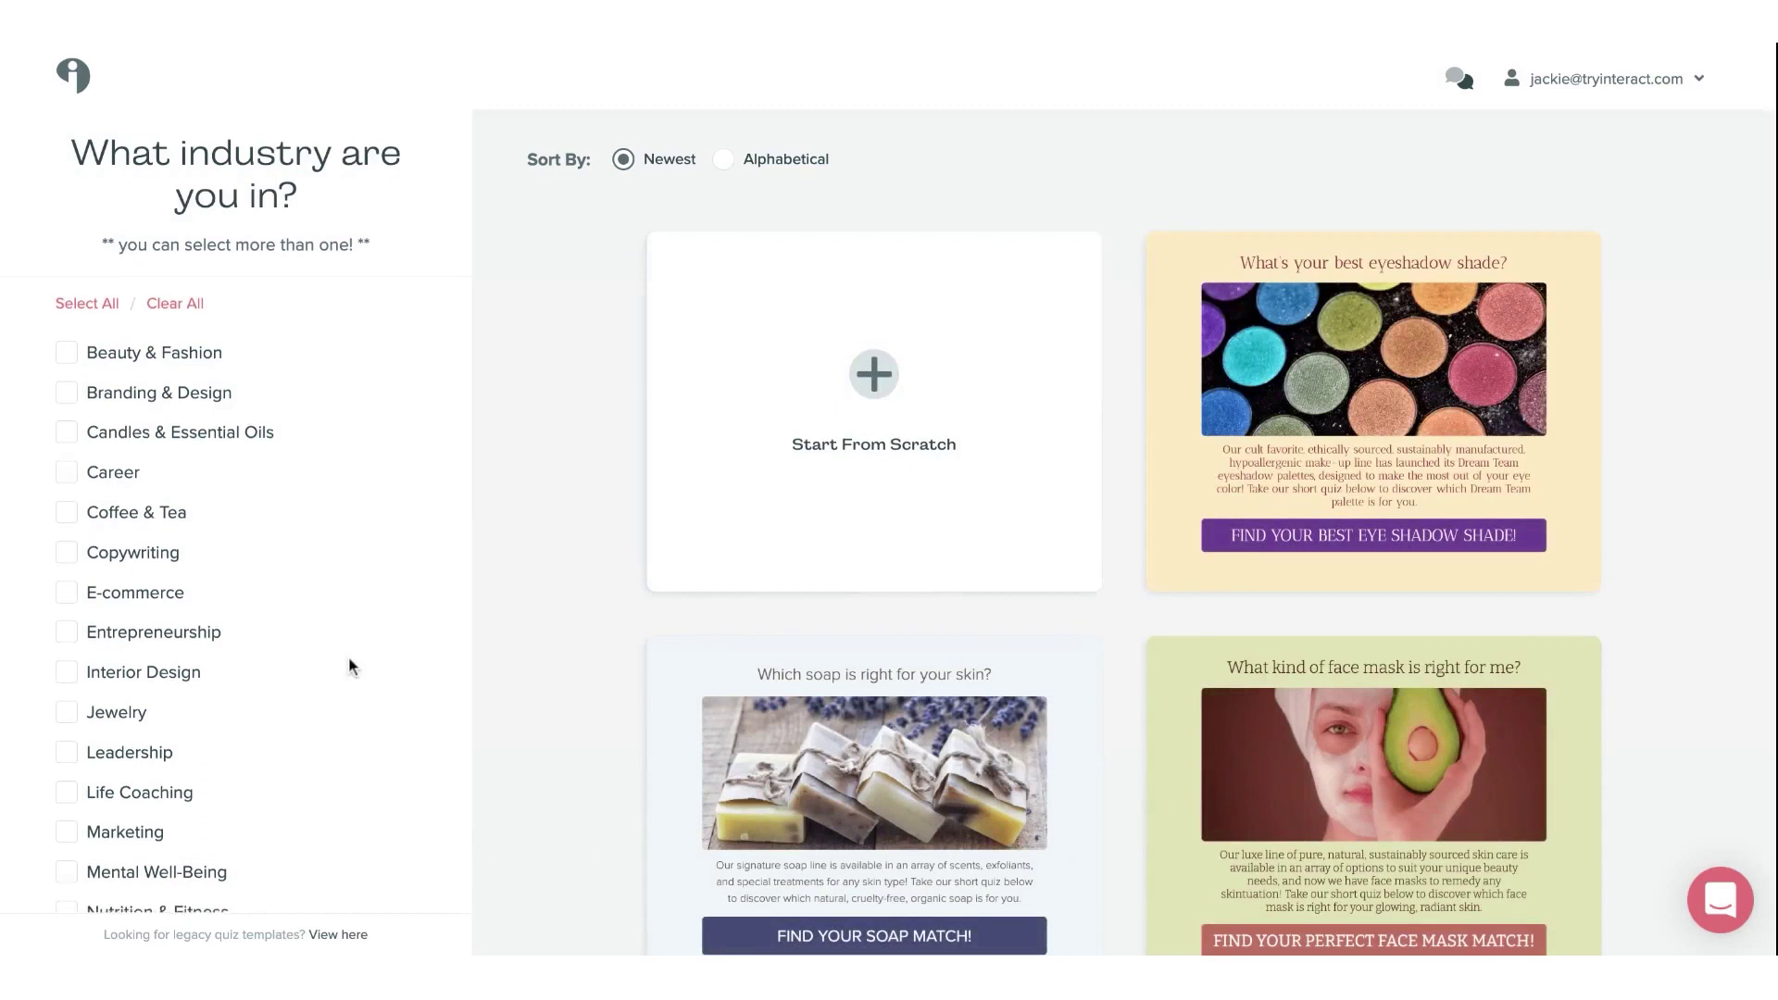
pyautogui.scroll(-2, 349, 666)
pyautogui.scroll(-1, 349, 666)
pyautogui.scroll(3, 218, 401)
pyautogui.click(219, 400)
pyautogui.scroll(-3, 246, 746)
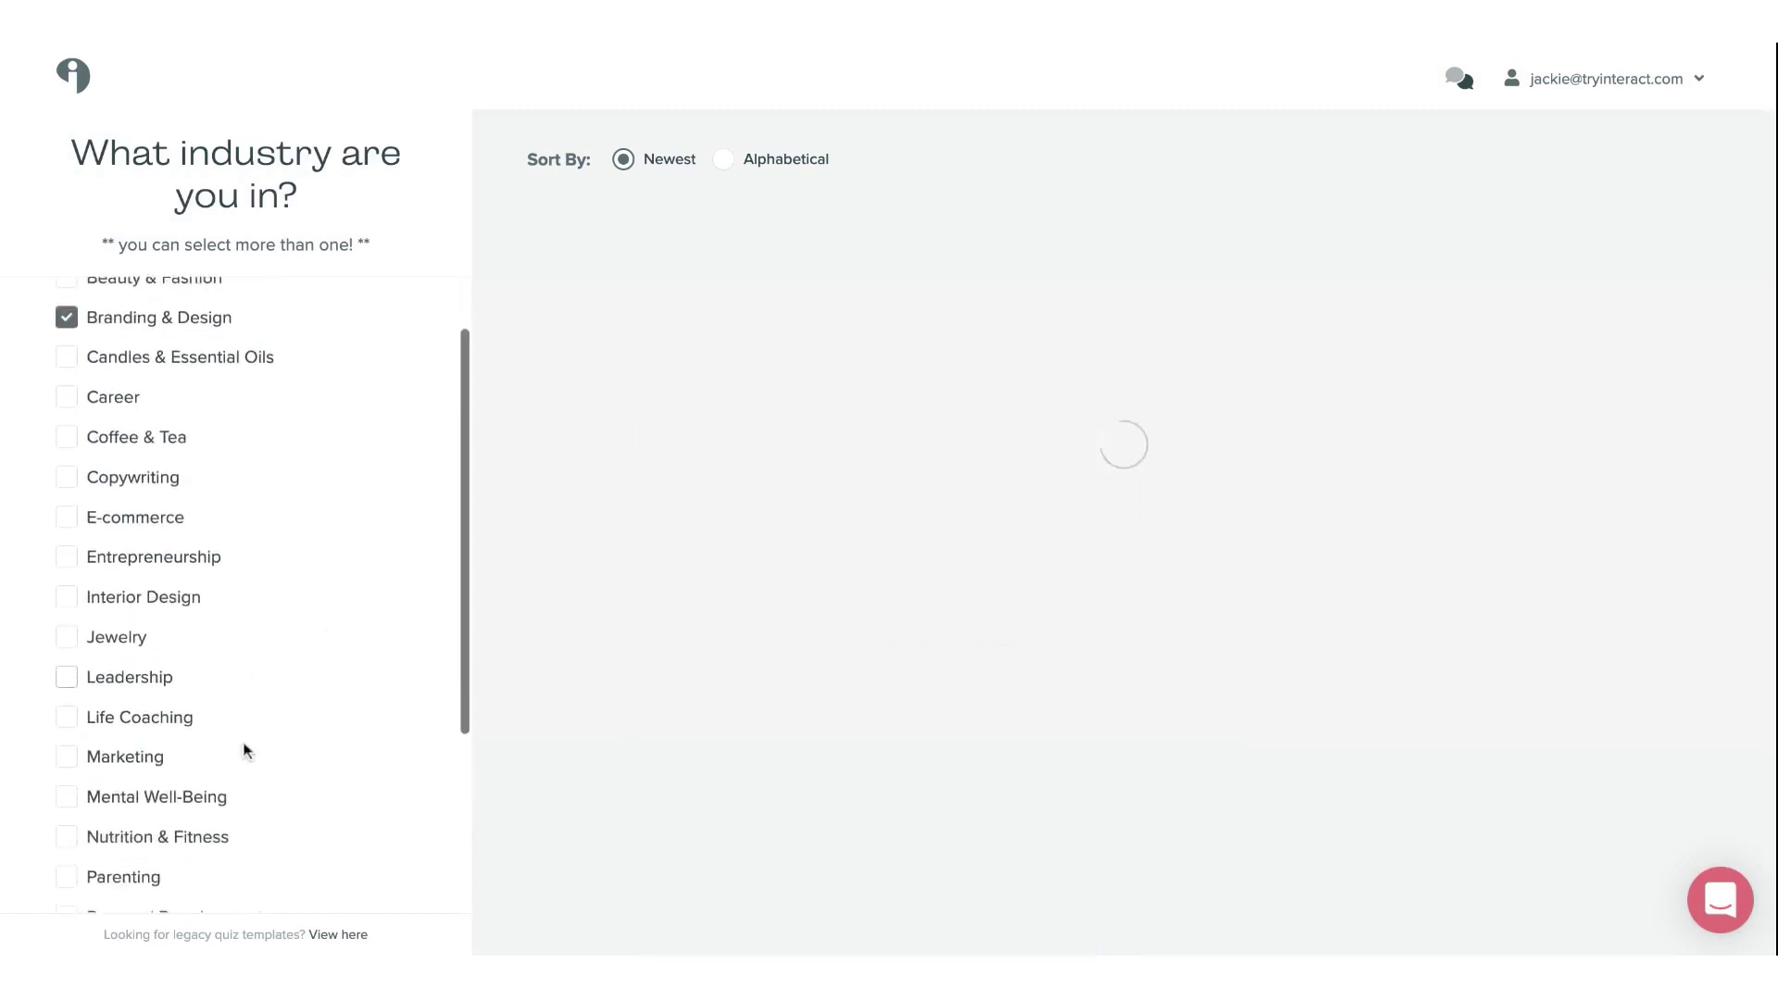
pyautogui.click(147, 606)
pyautogui.scroll(-2, 310, 753)
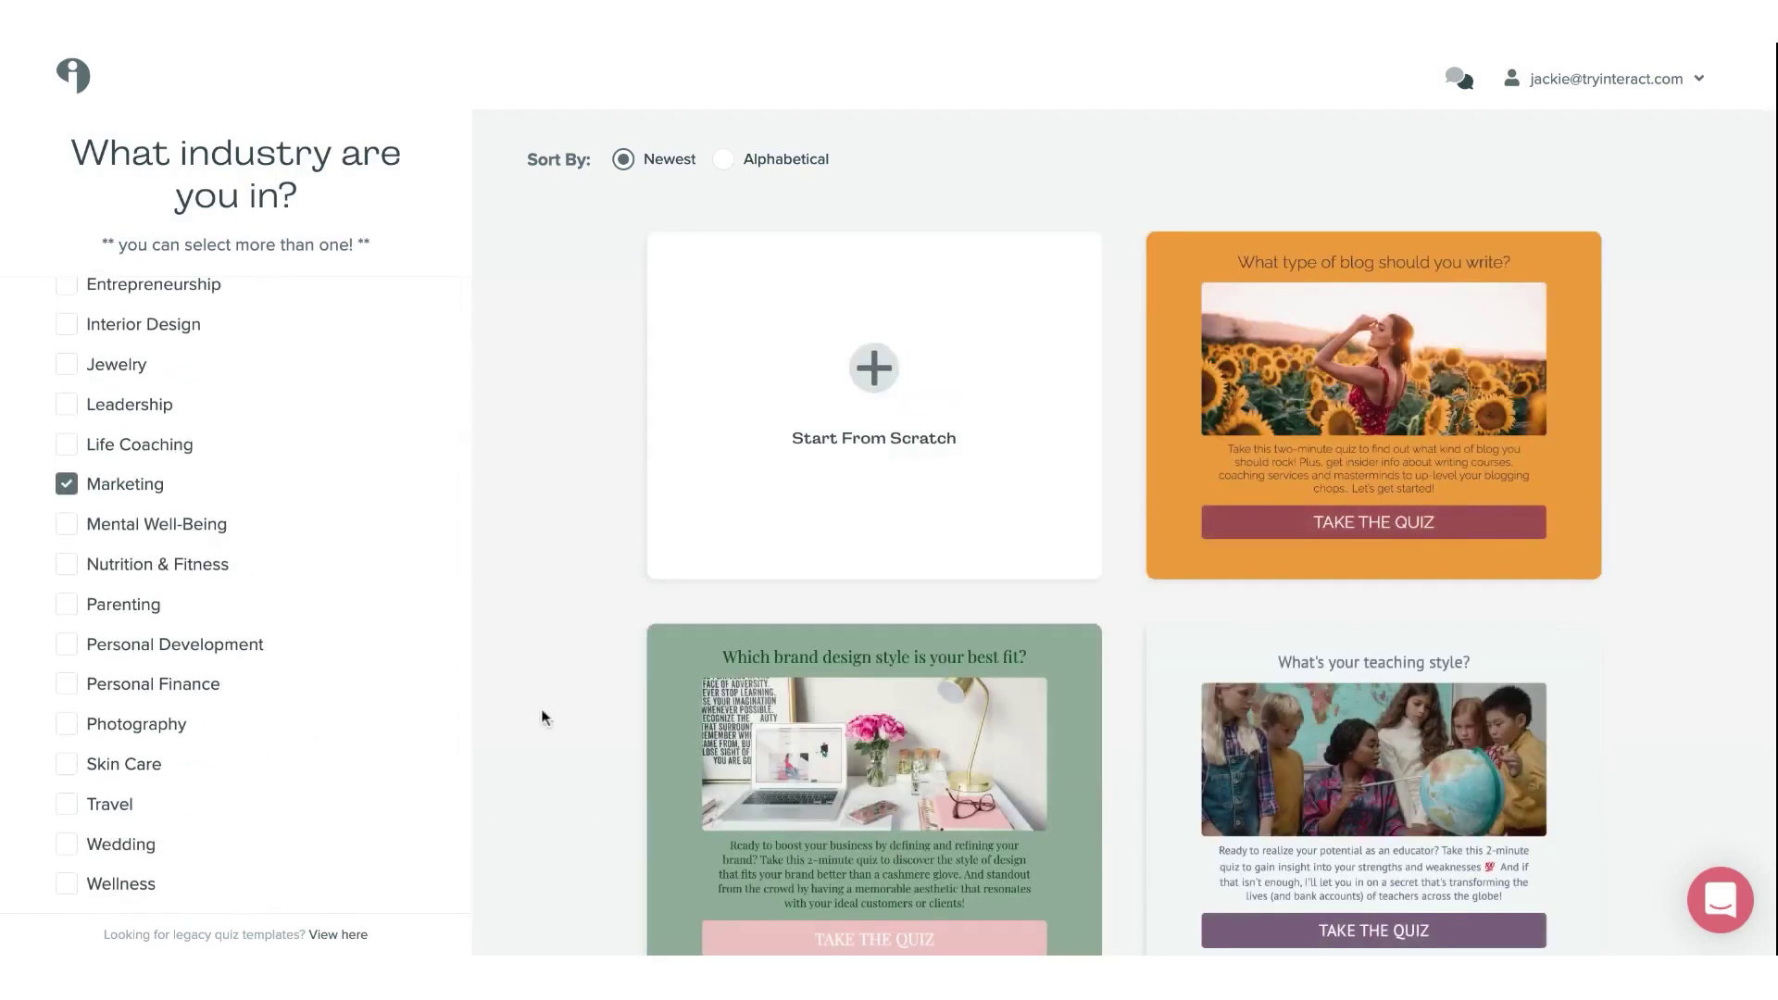
pyautogui.scroll(-6, 543, 718)
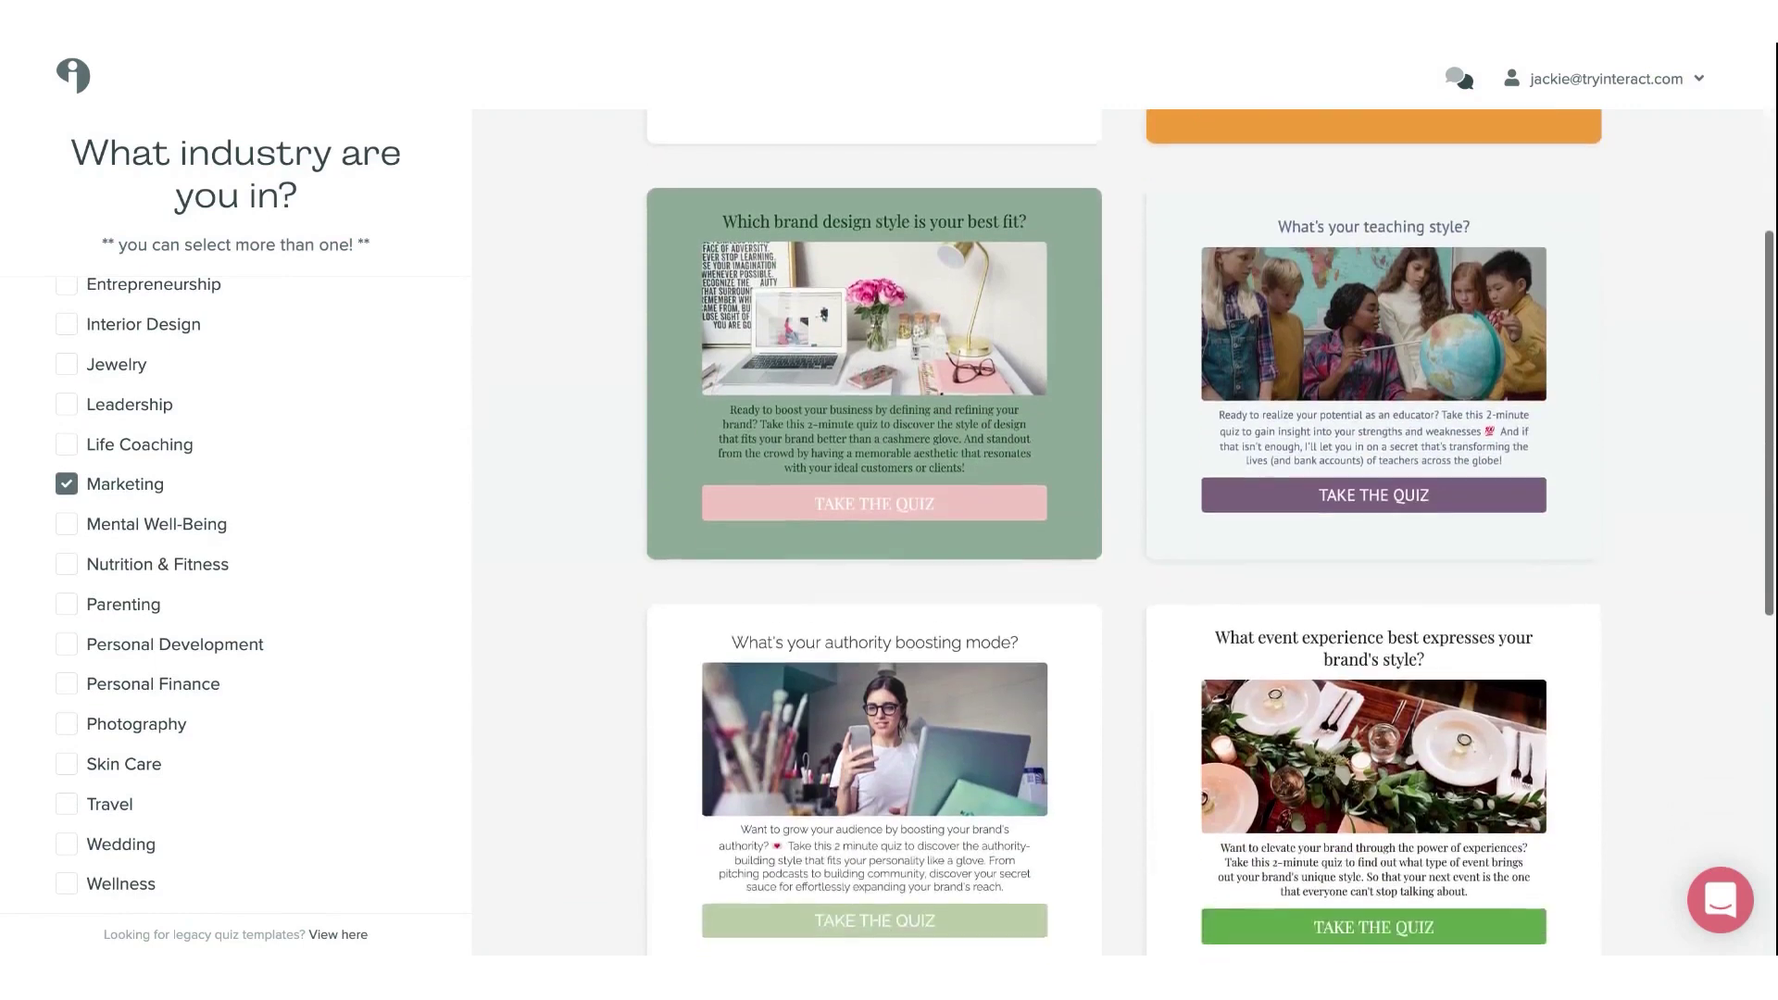
pyautogui.moveTo(695, 729)
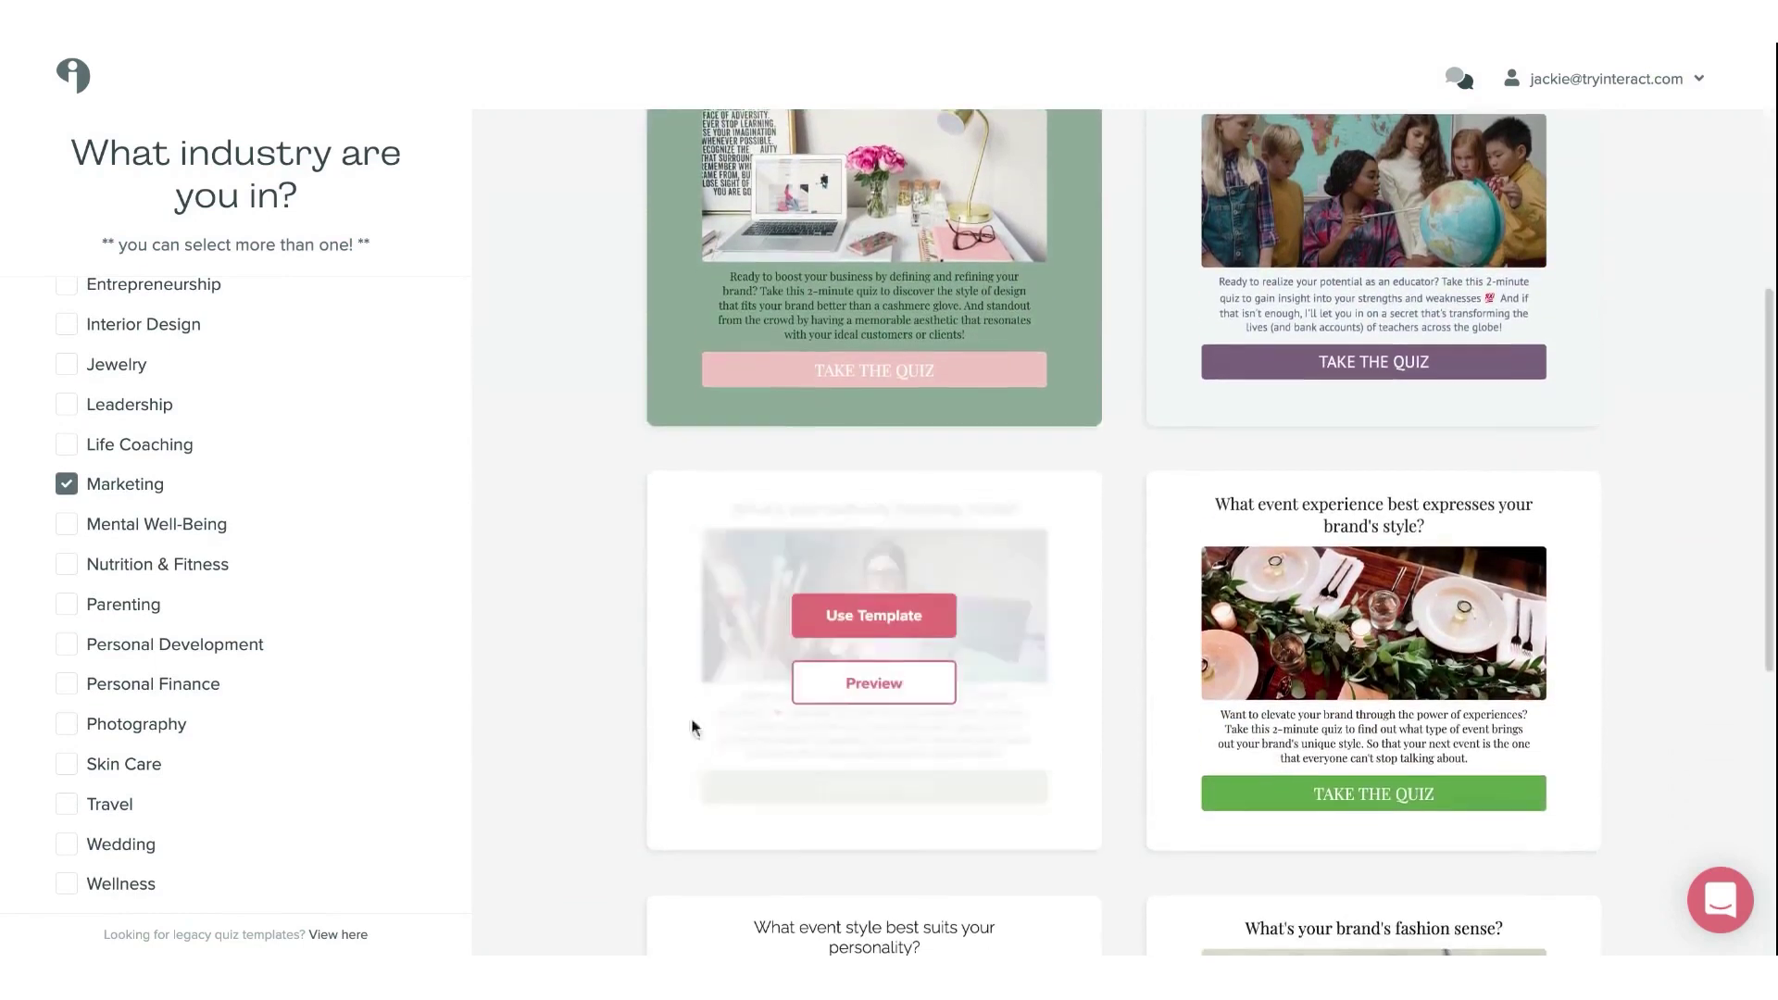
pyautogui.click(874, 682)
pyautogui.scroll(-8, 1769, 654)
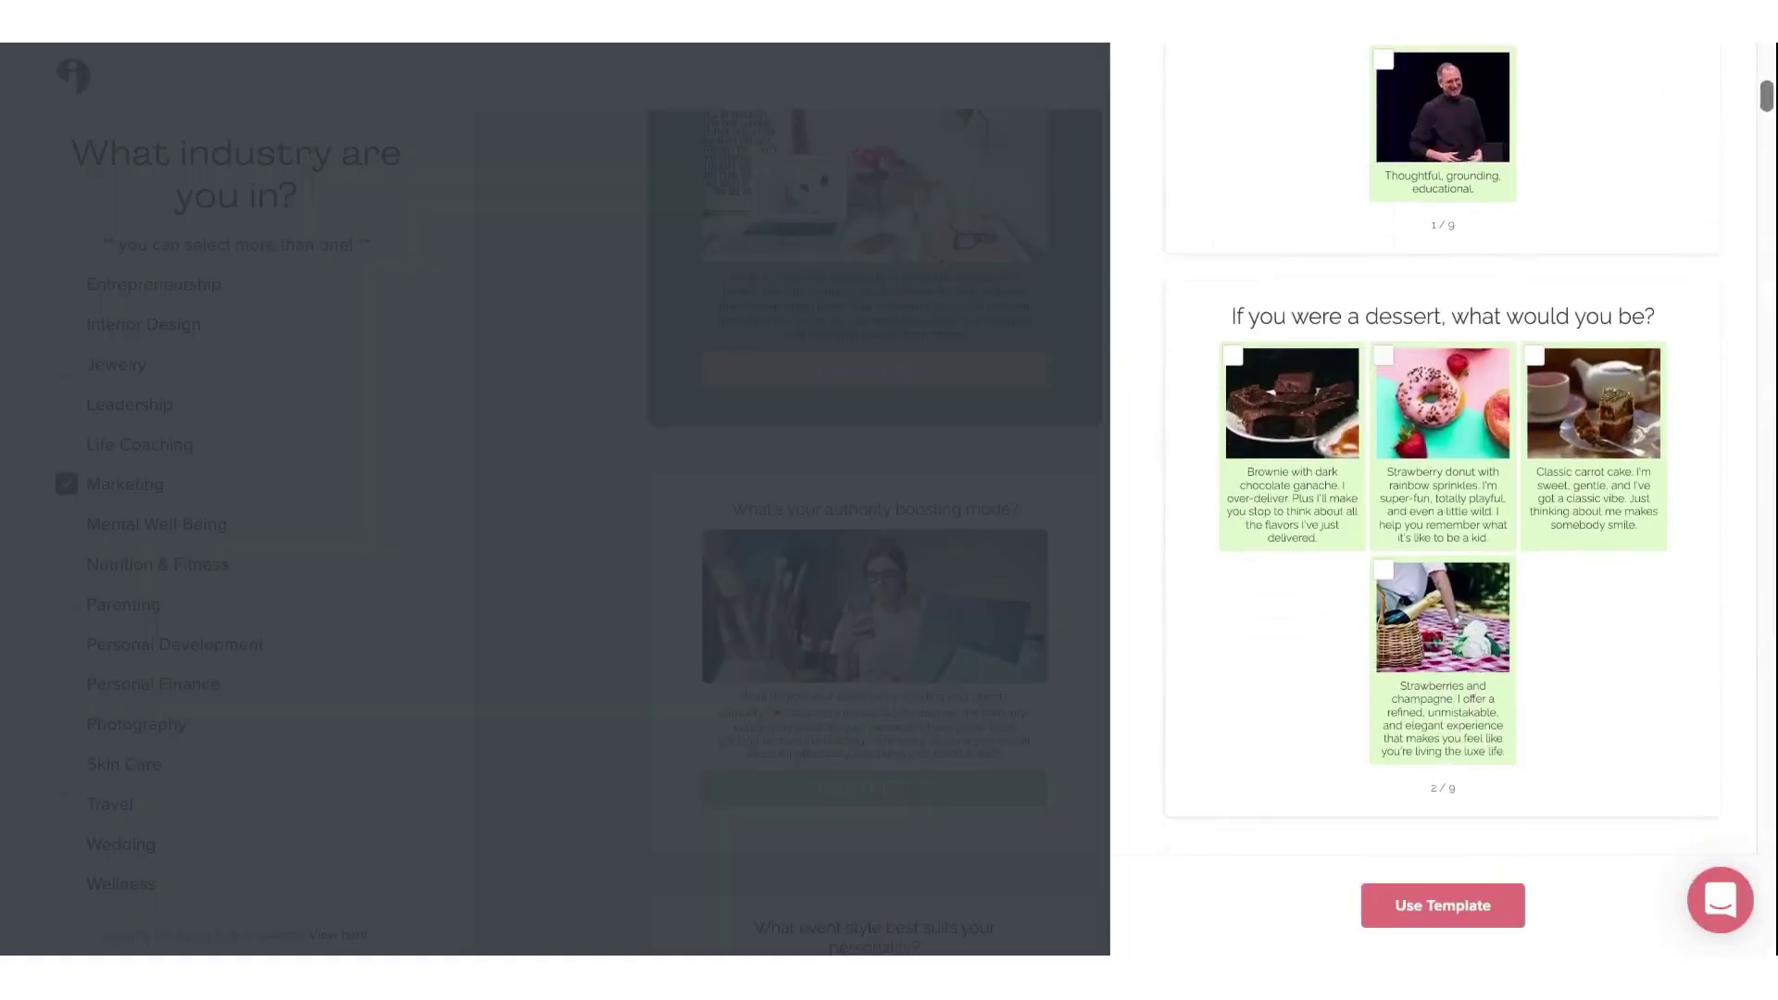
pyautogui.scroll(-15, 1443, 448)
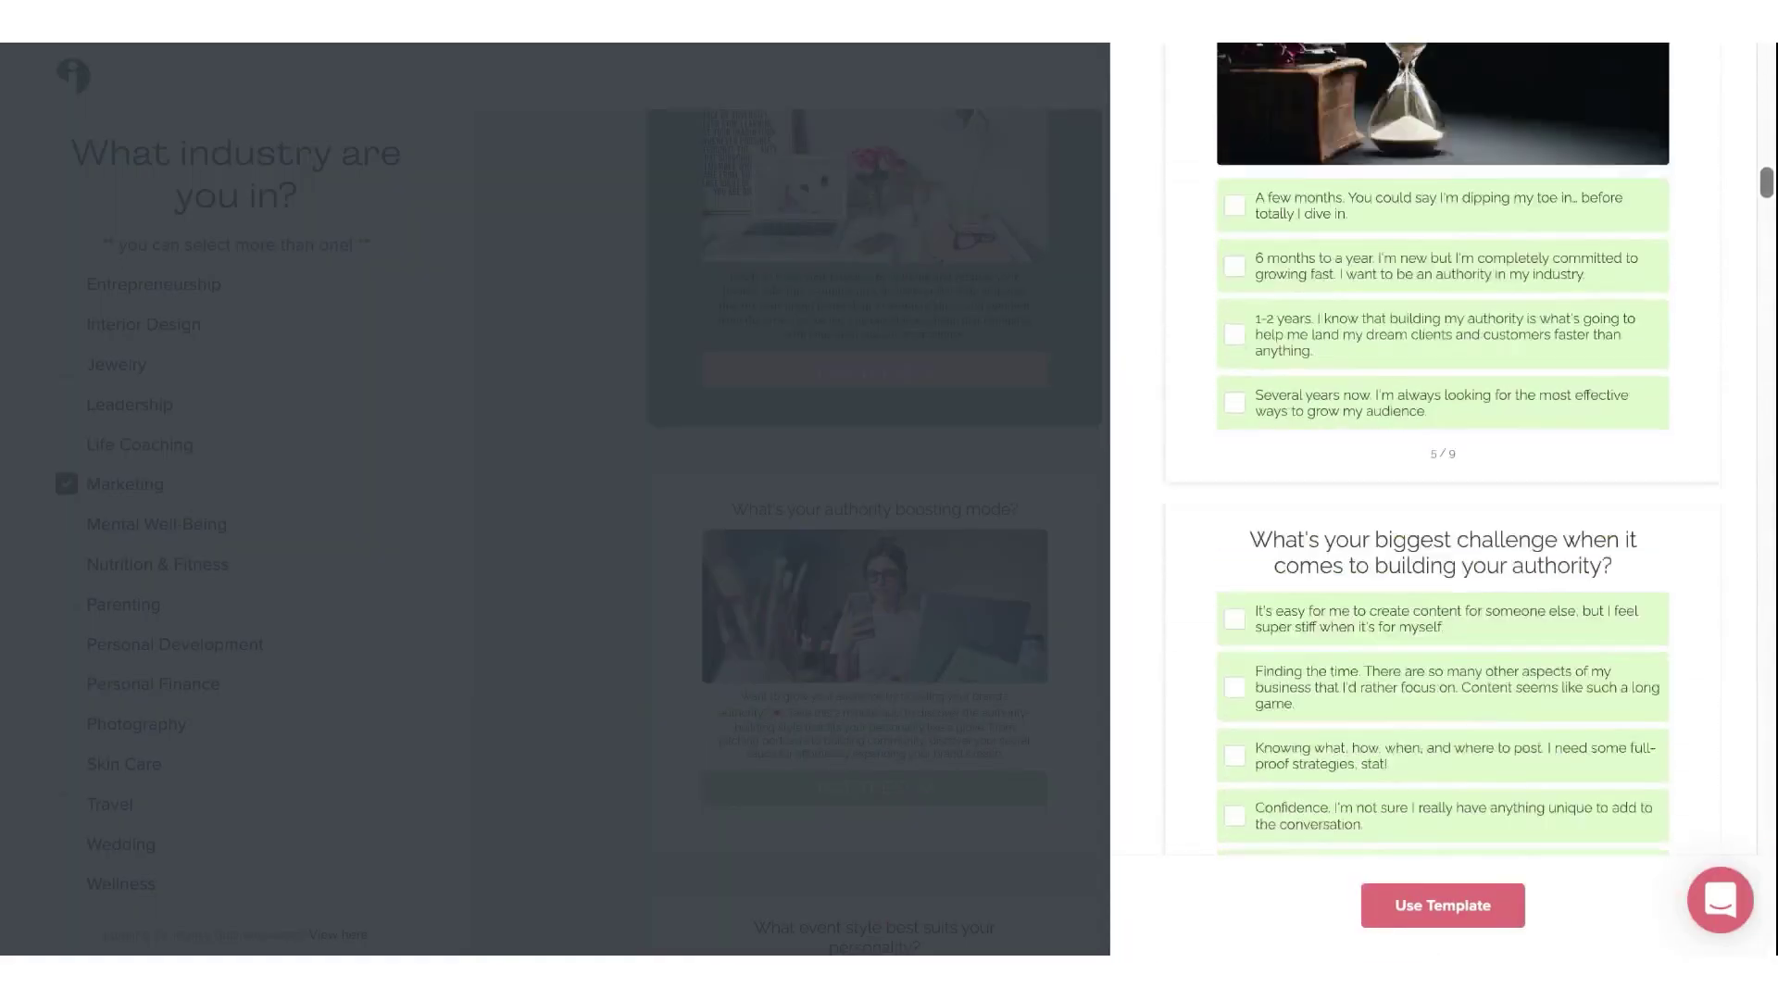
pyautogui.scroll(-15, 1442, 448)
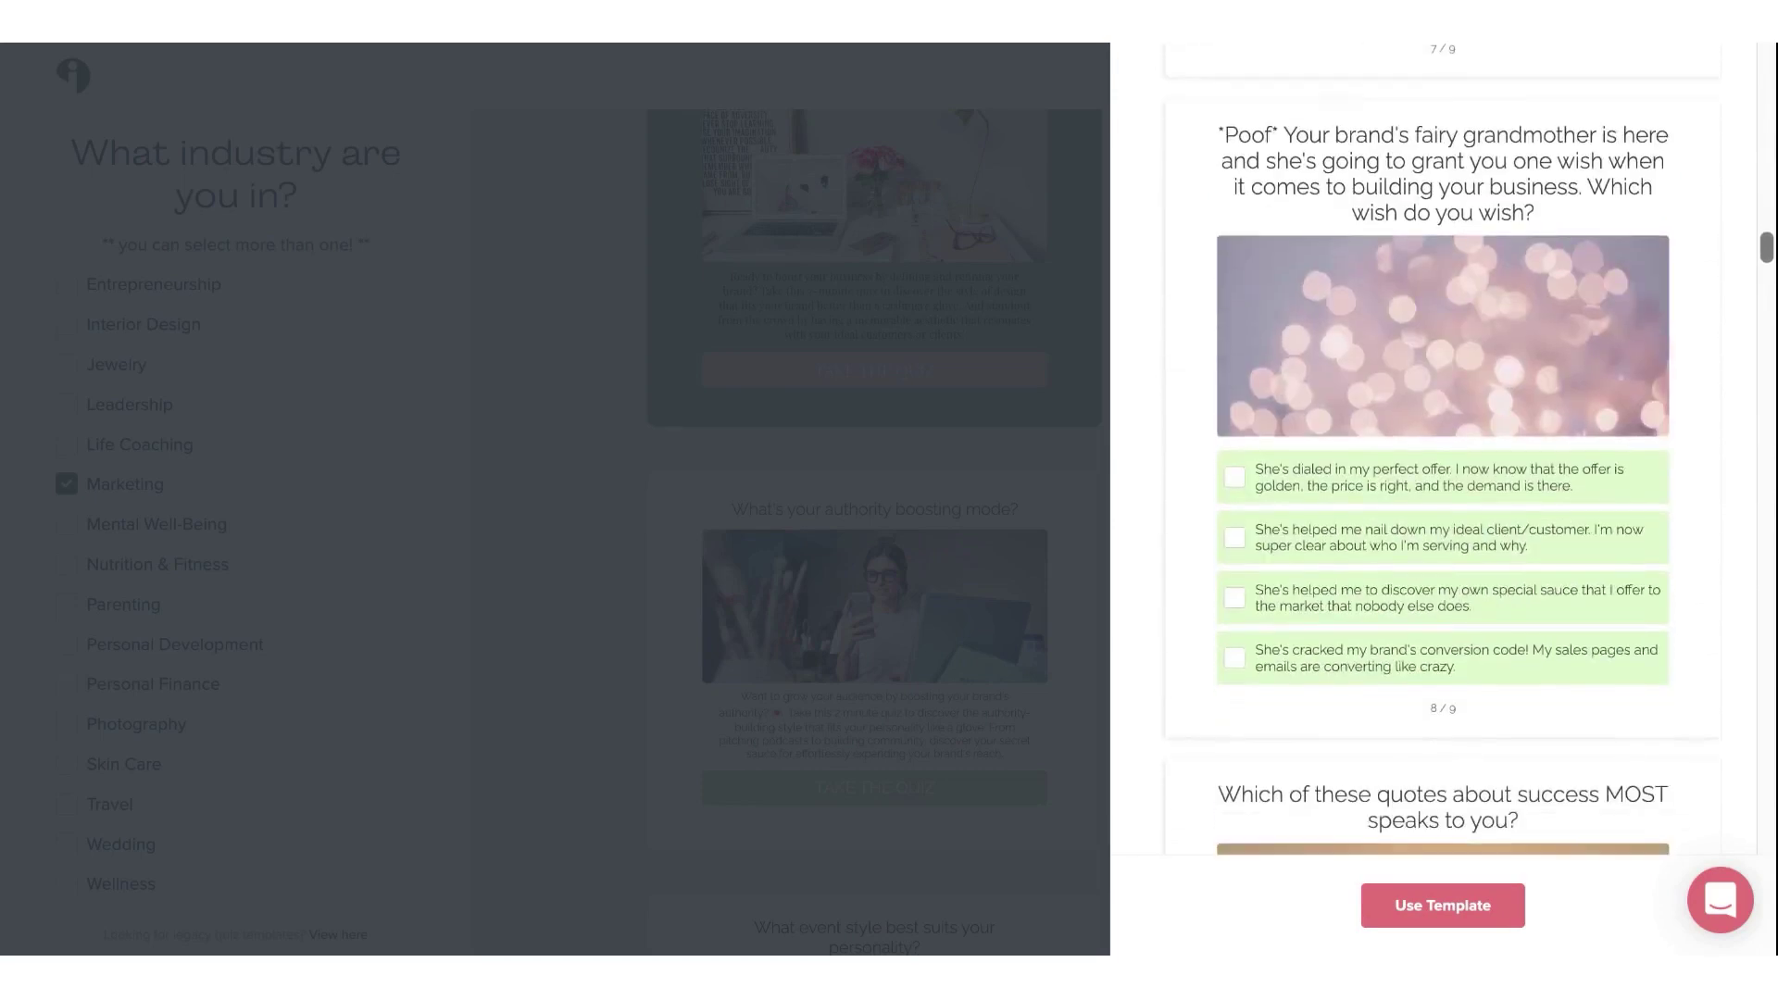
pyautogui.scroll(-15, 1443, 448)
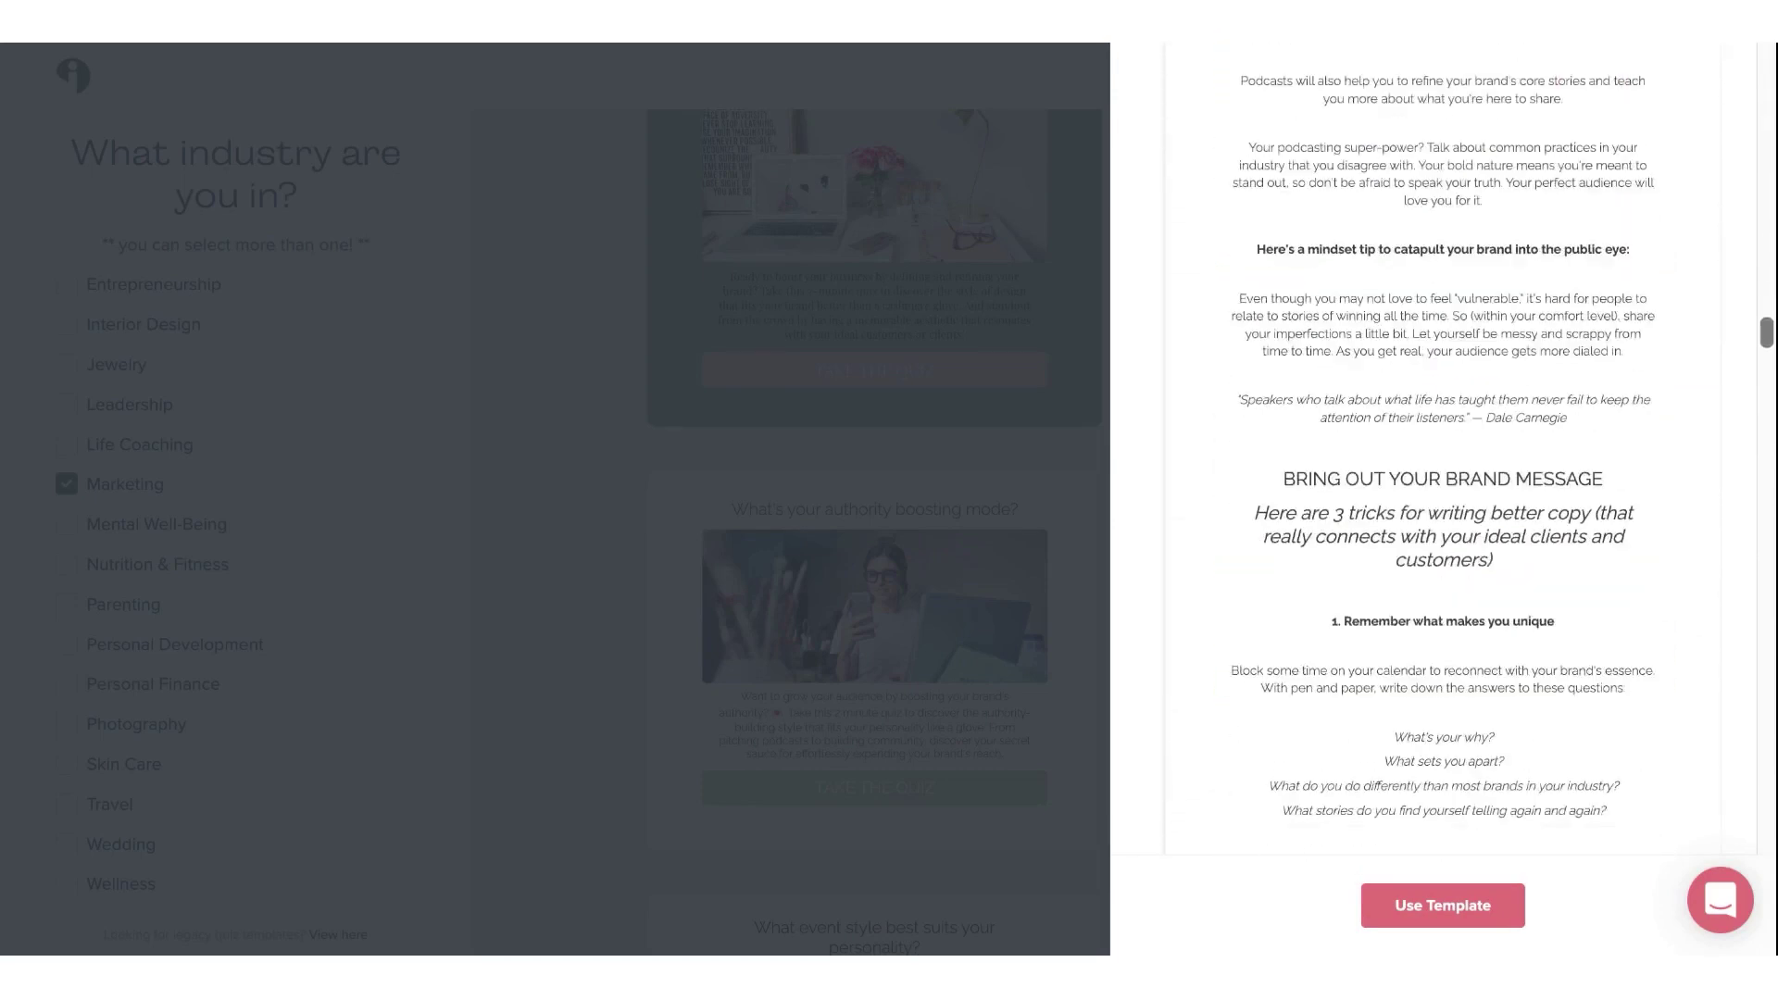
pyautogui.scroll(-15, 1442, 448)
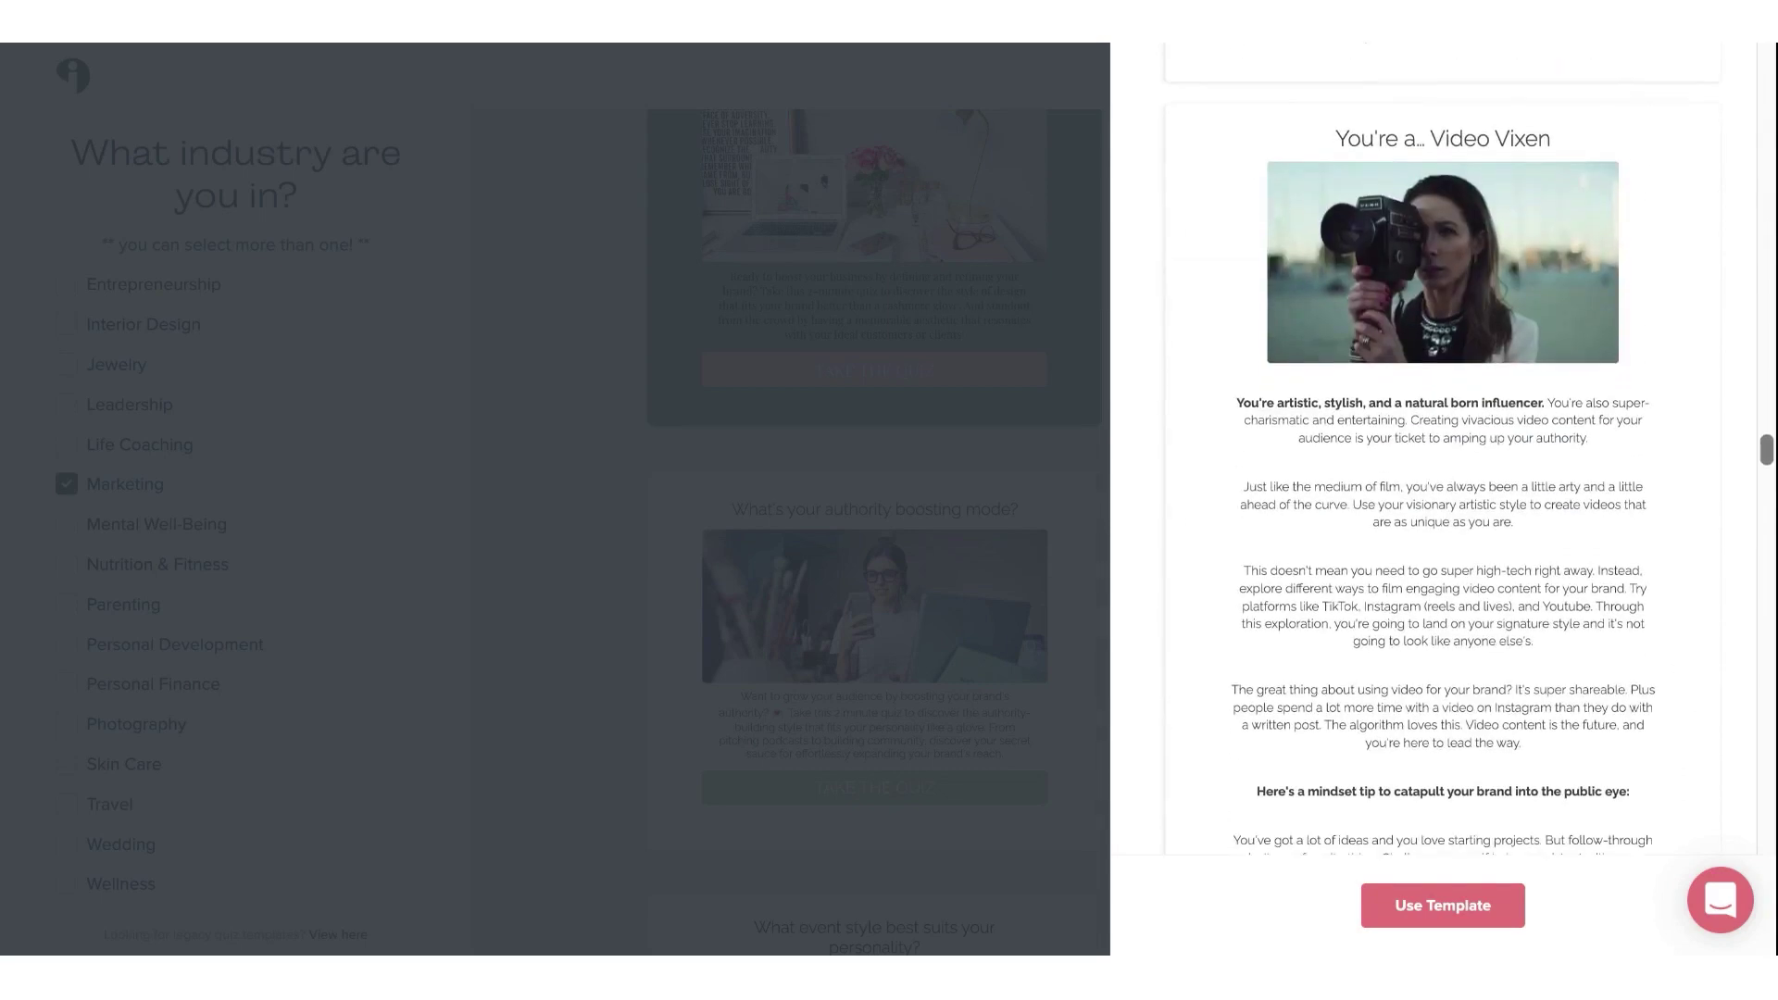
pyautogui.scroll(-15, 1443, 448)
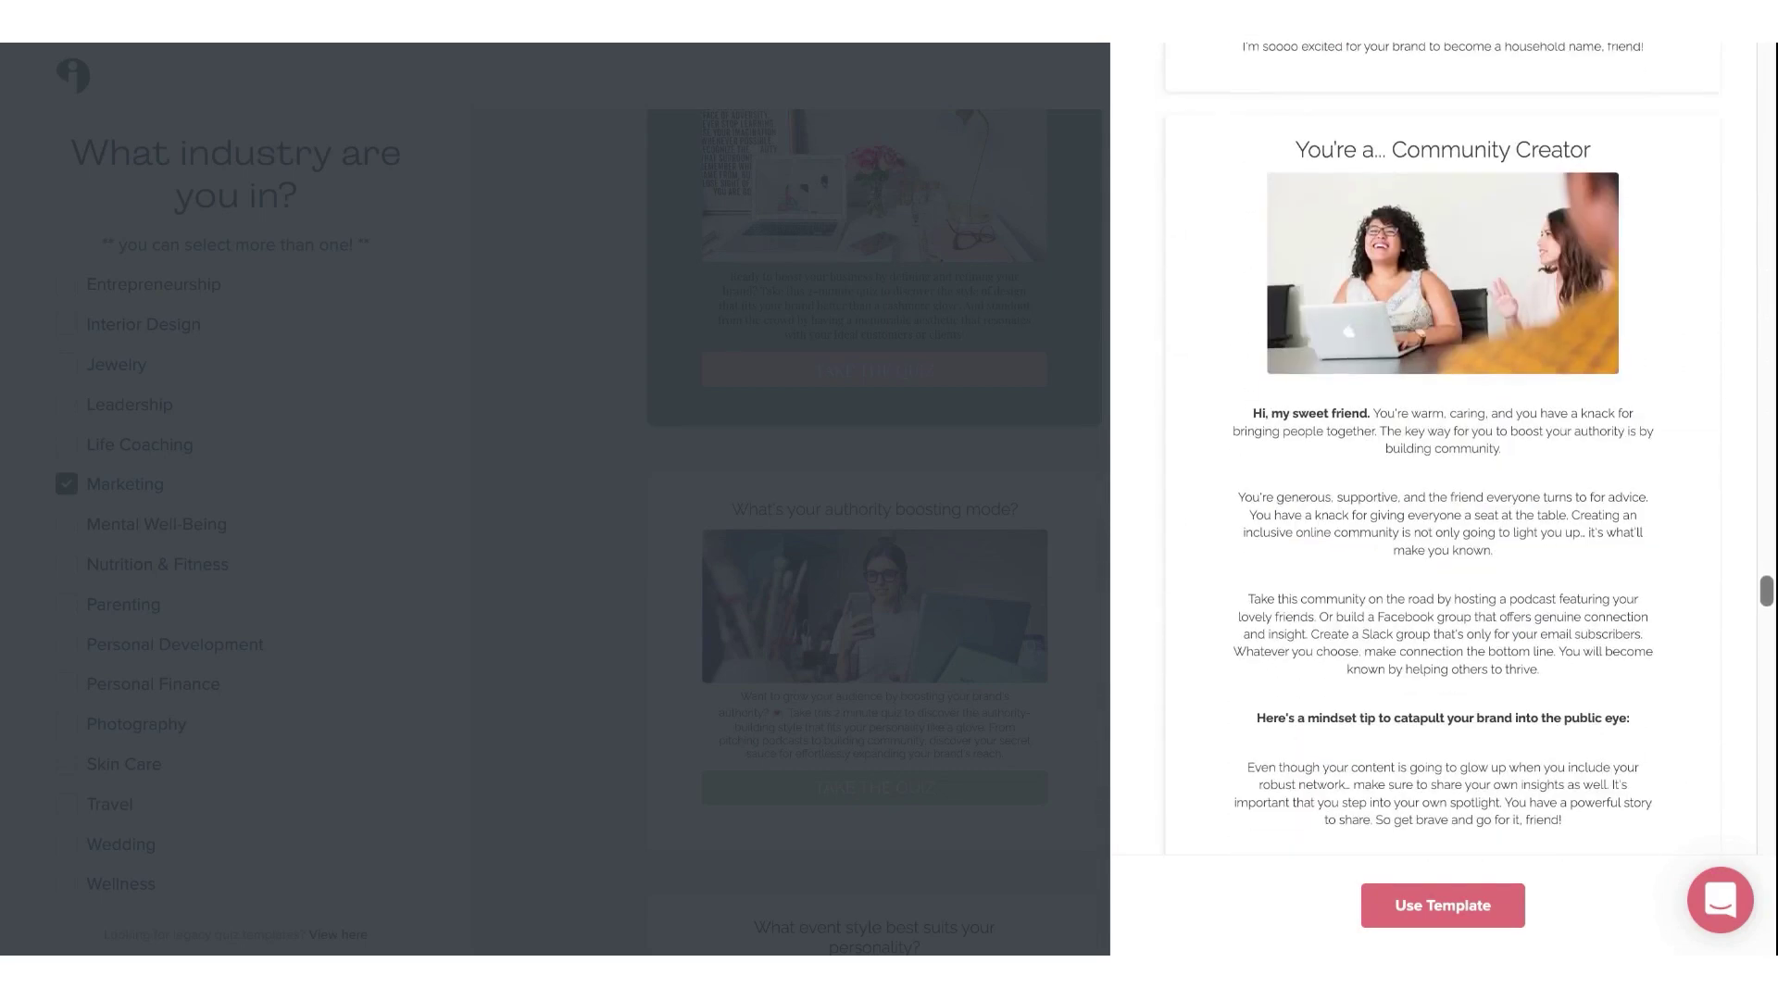
pyautogui.scroll(-15, 1442, 448)
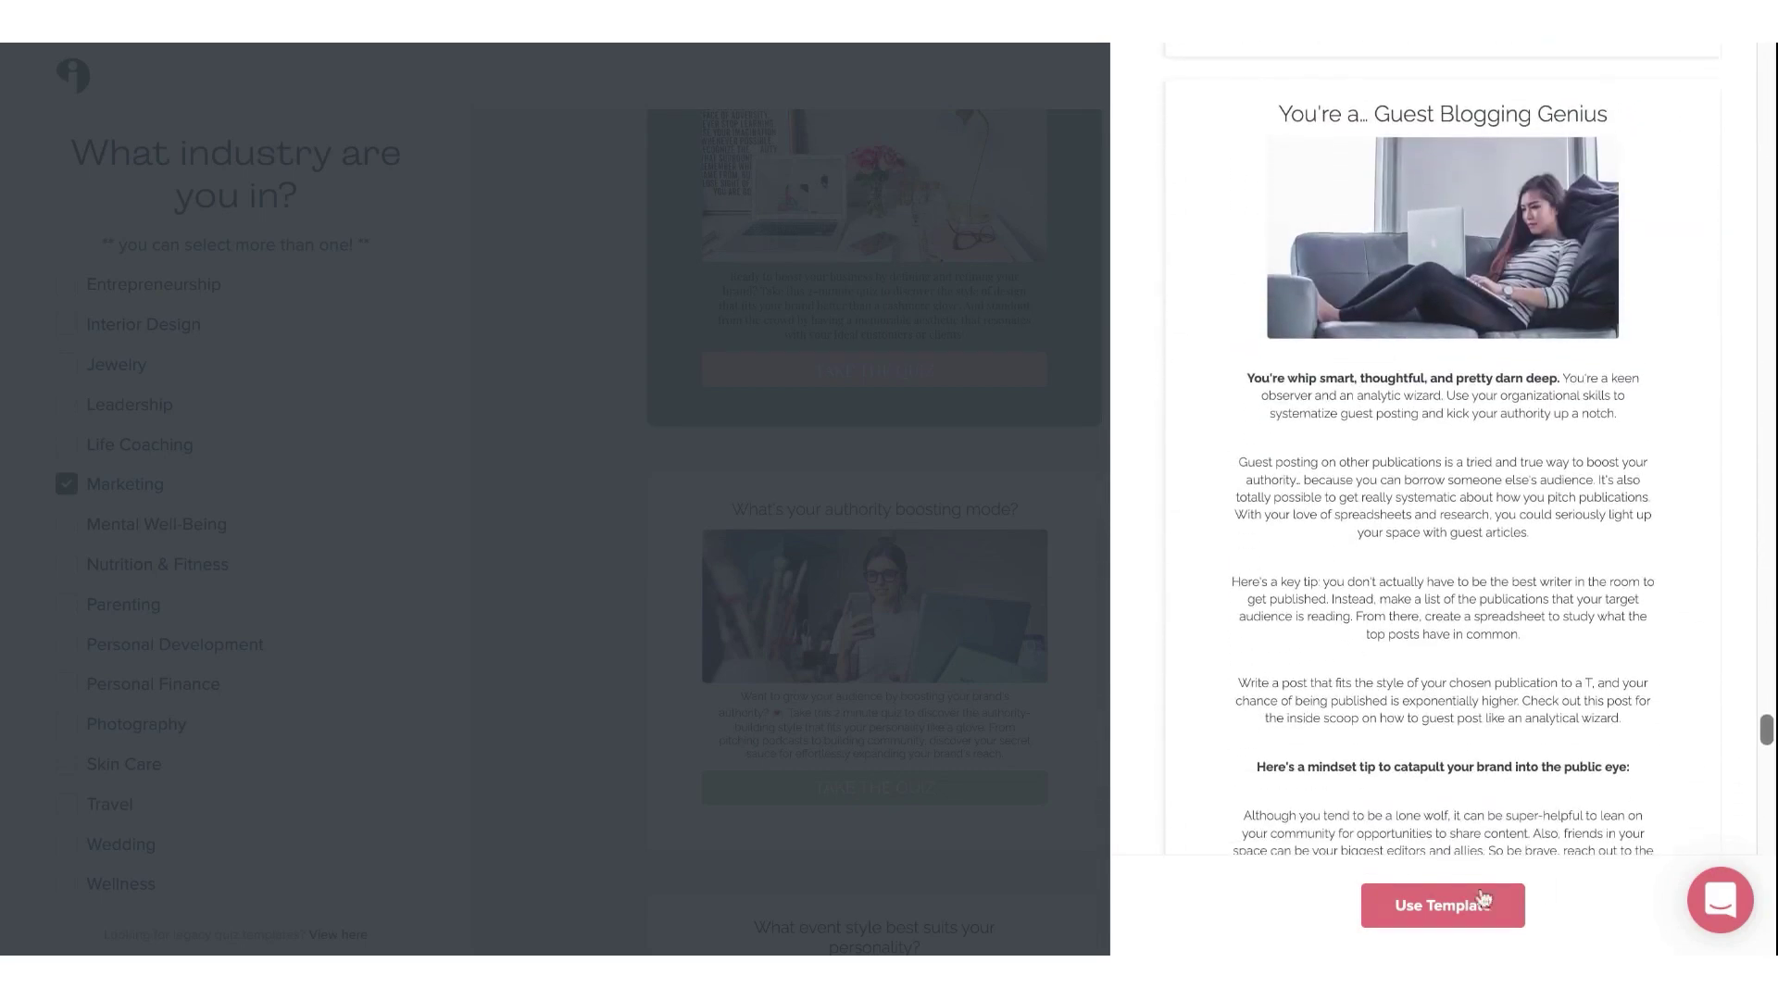
# Step: Start a quiz from the template and tint its background light pink
pyautogui.click(1481, 898)
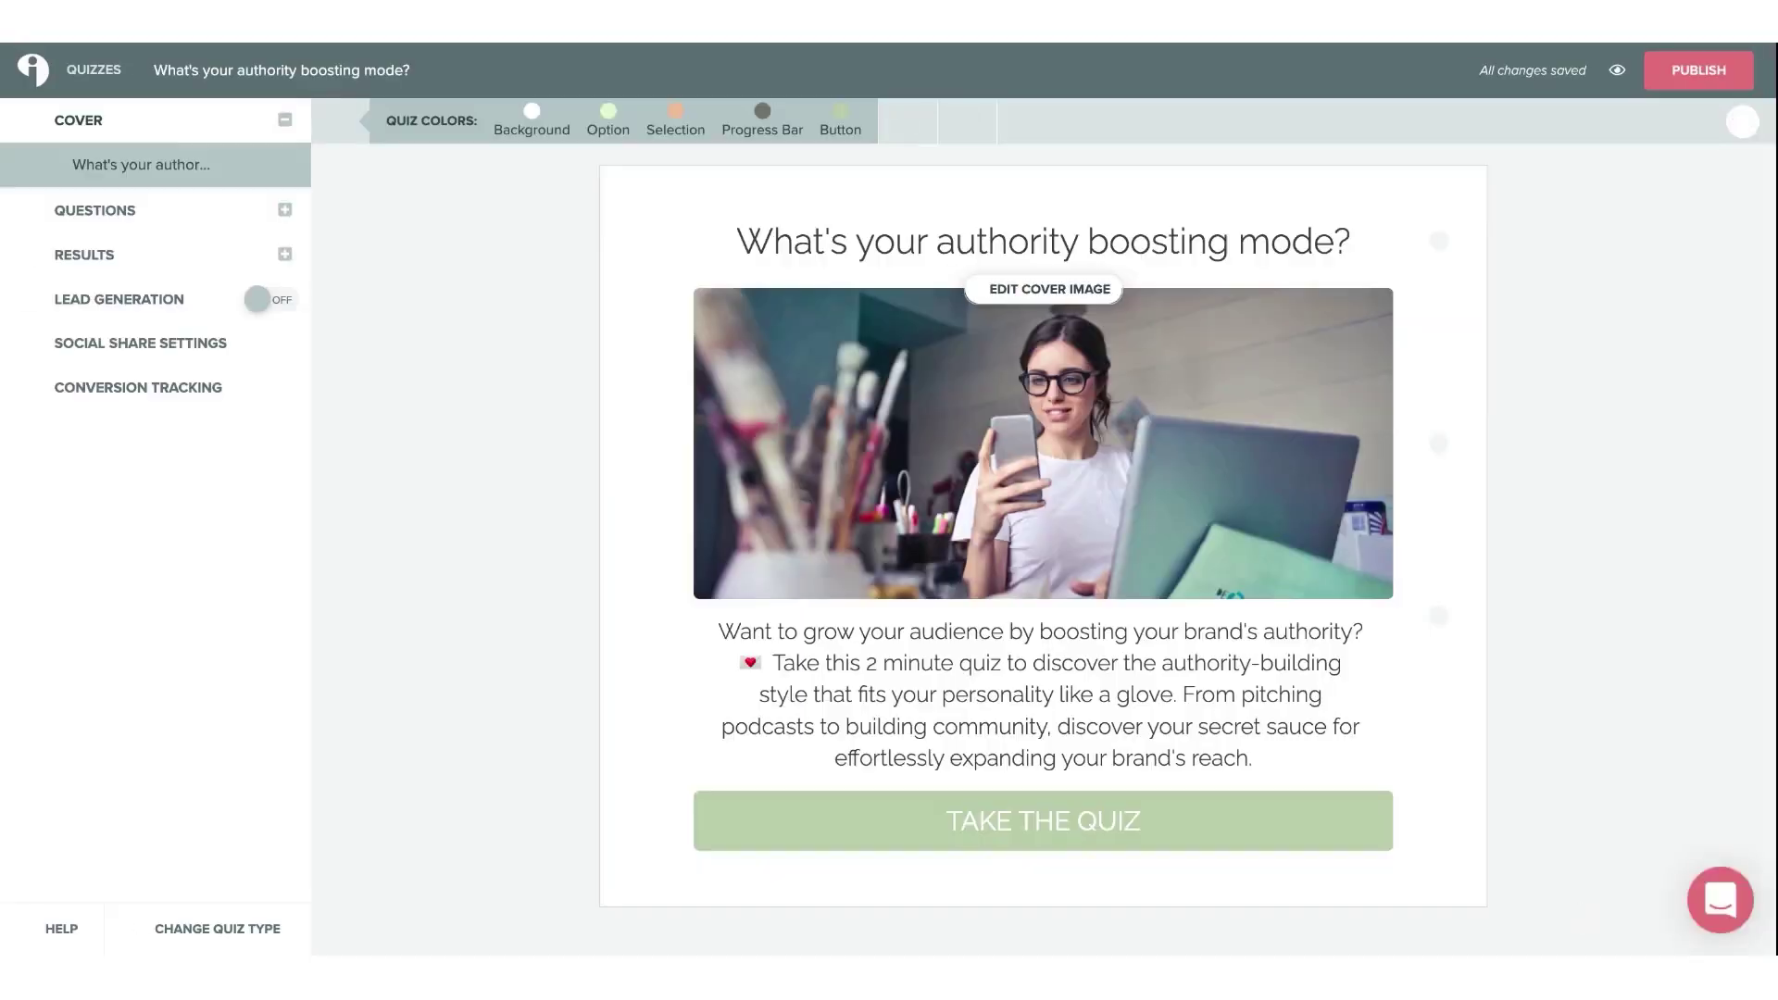
pyautogui.click(533, 113)
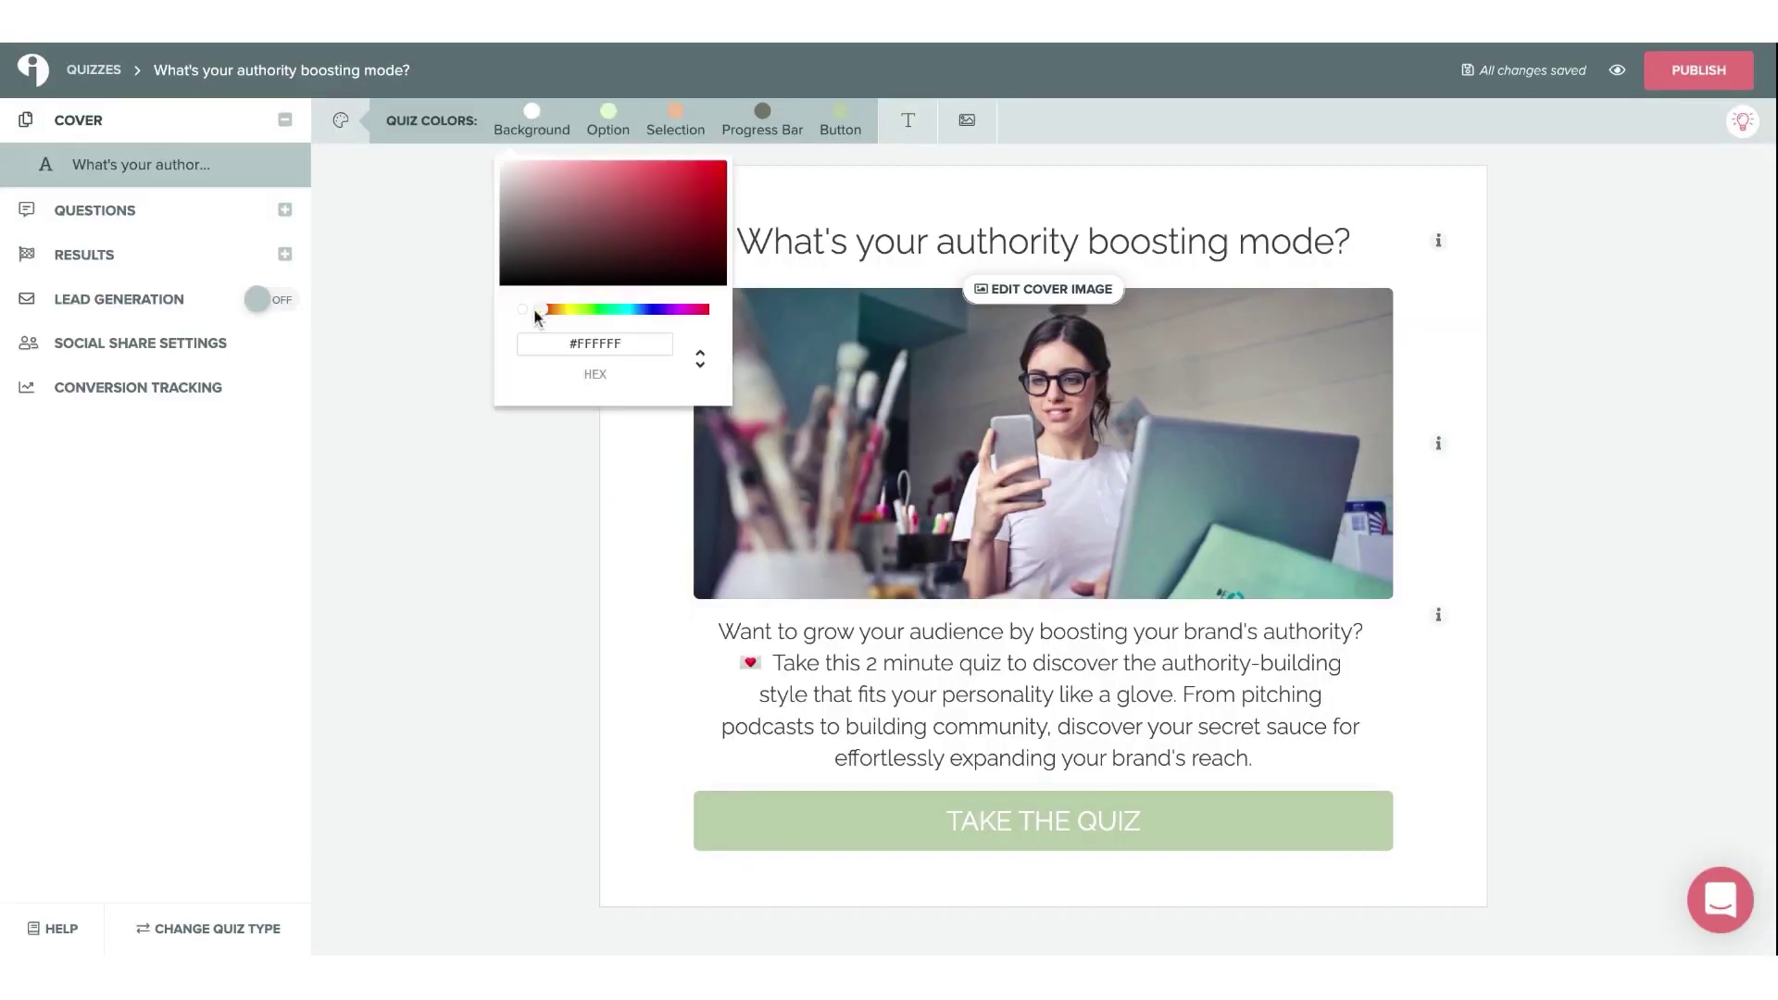
pyautogui.moveTo(515, 182); pyautogui.dragTo(505, 168)
pyautogui.click(376, 222)
# Step: Review the option and selection colours and make the Take the Quiz button dark green
pyautogui.click(608, 113)
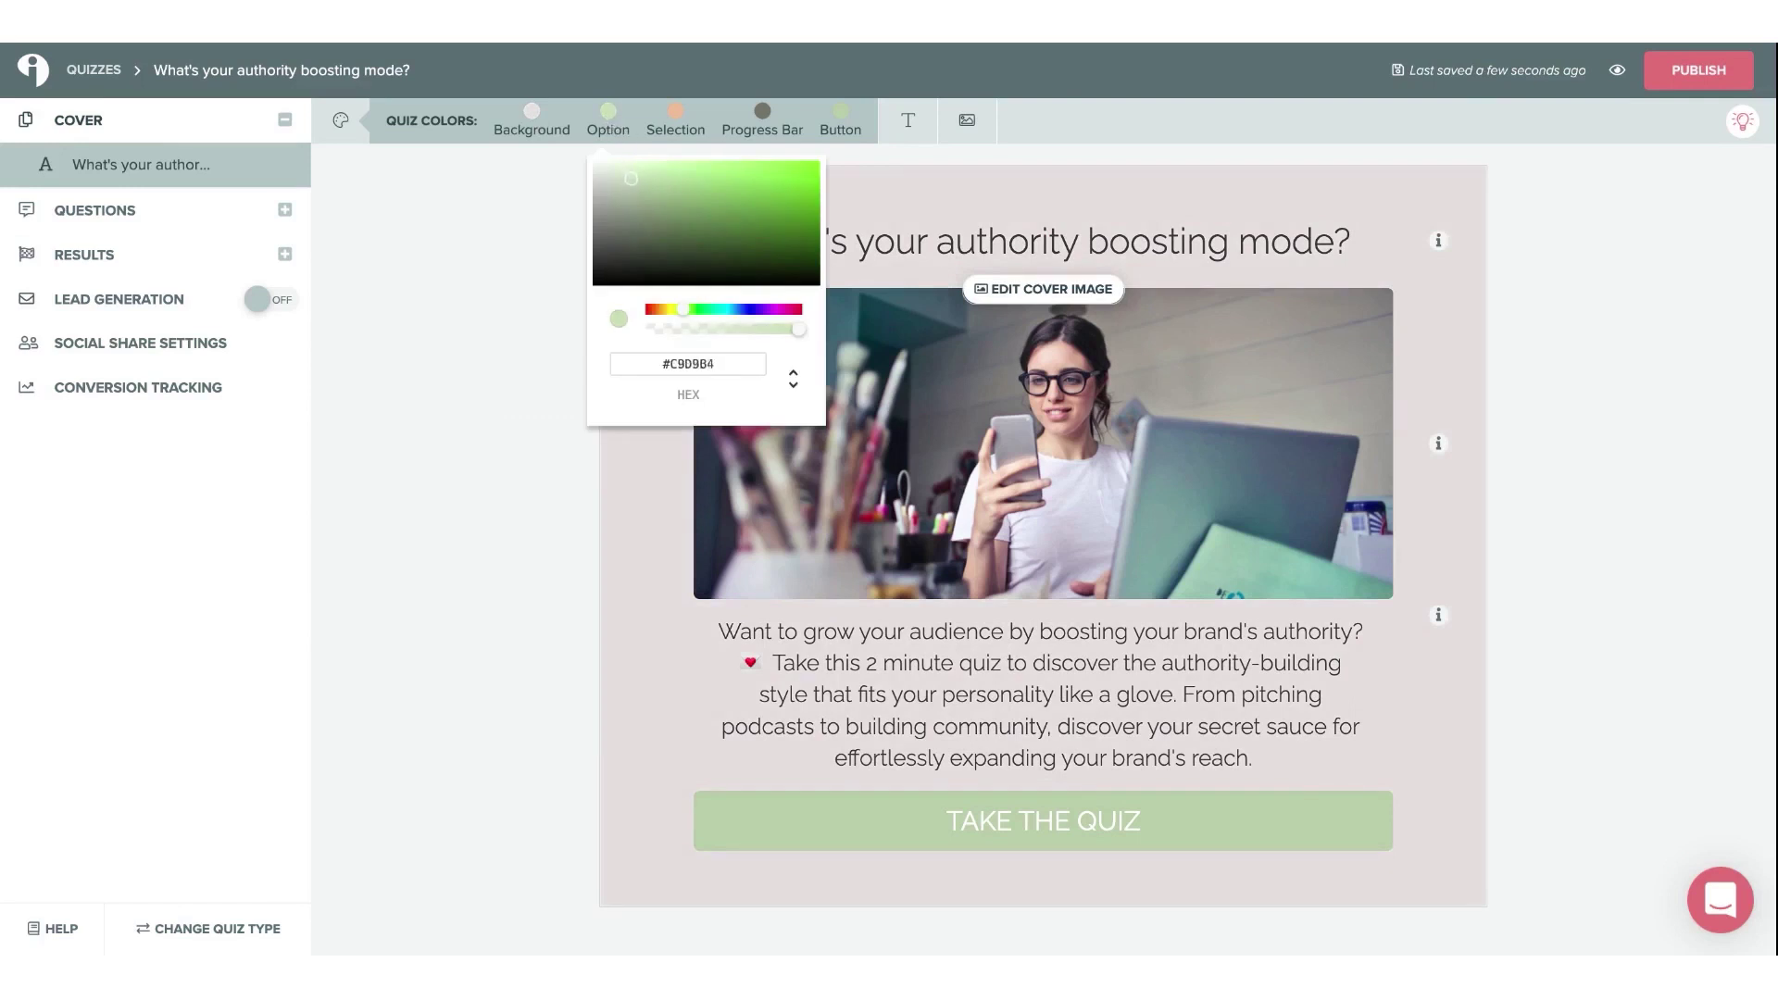
pyautogui.click(686, 125)
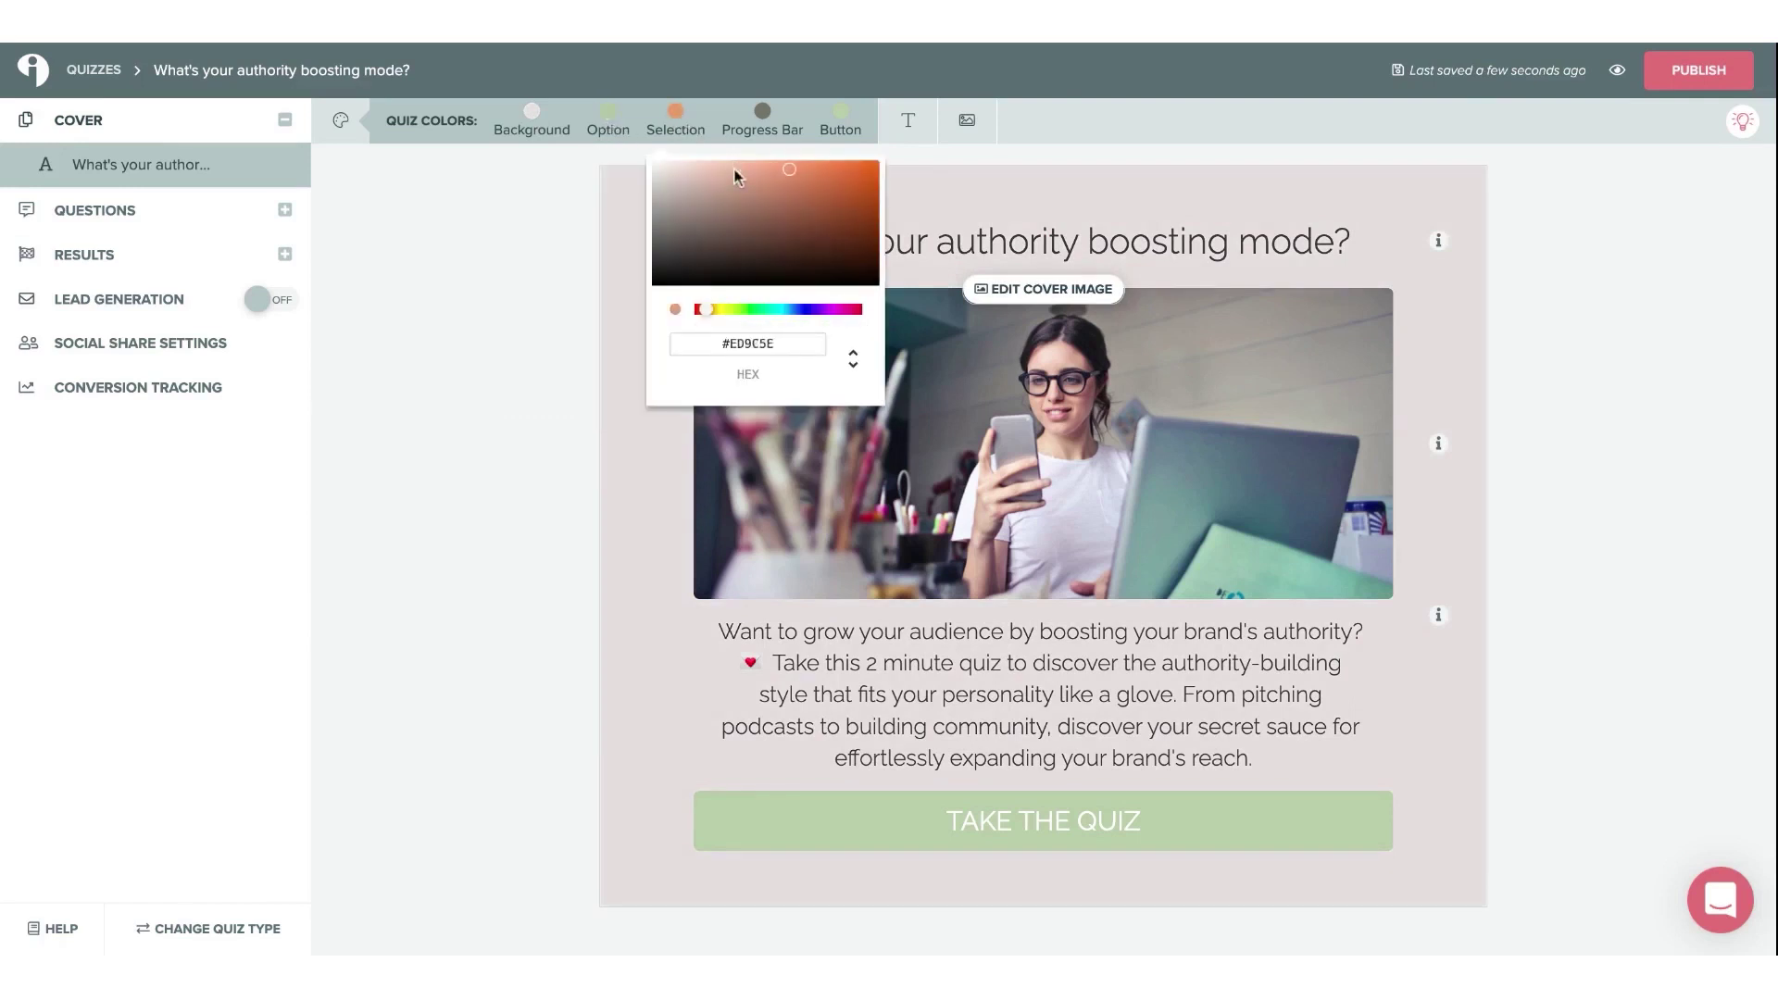
pyautogui.click(682, 226)
pyautogui.click(840, 114)
pyautogui.click(864, 231)
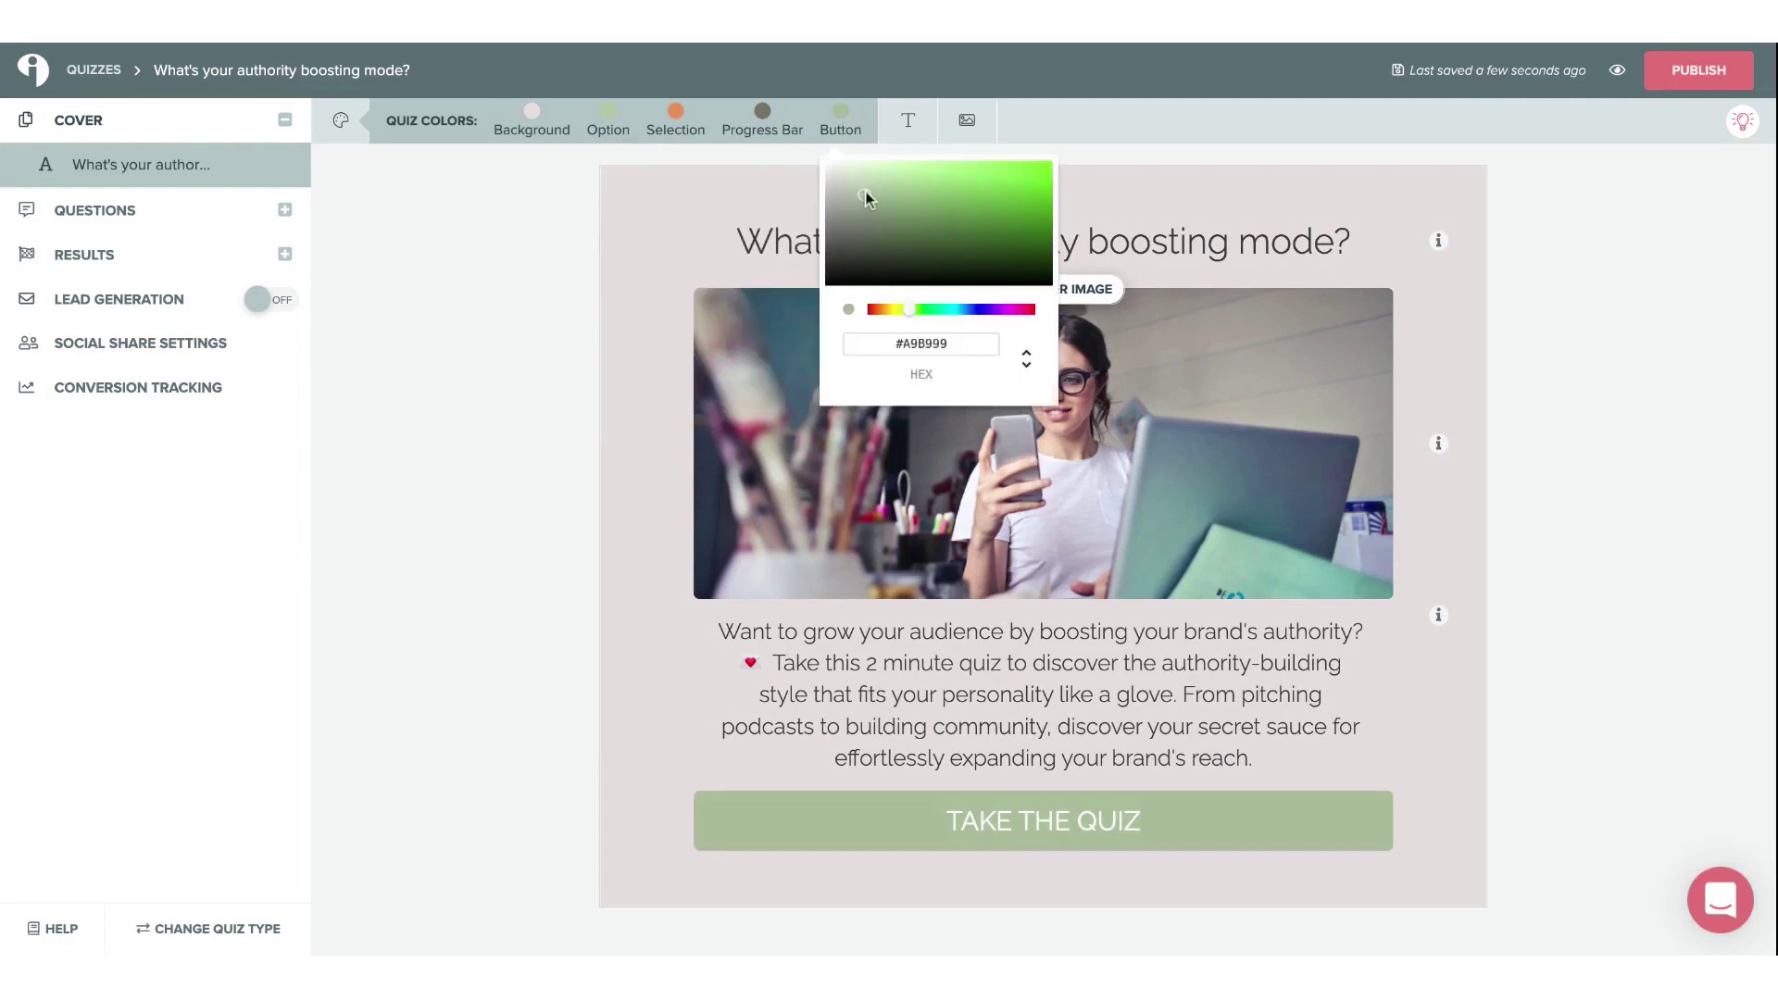
pyautogui.click(655, 252)
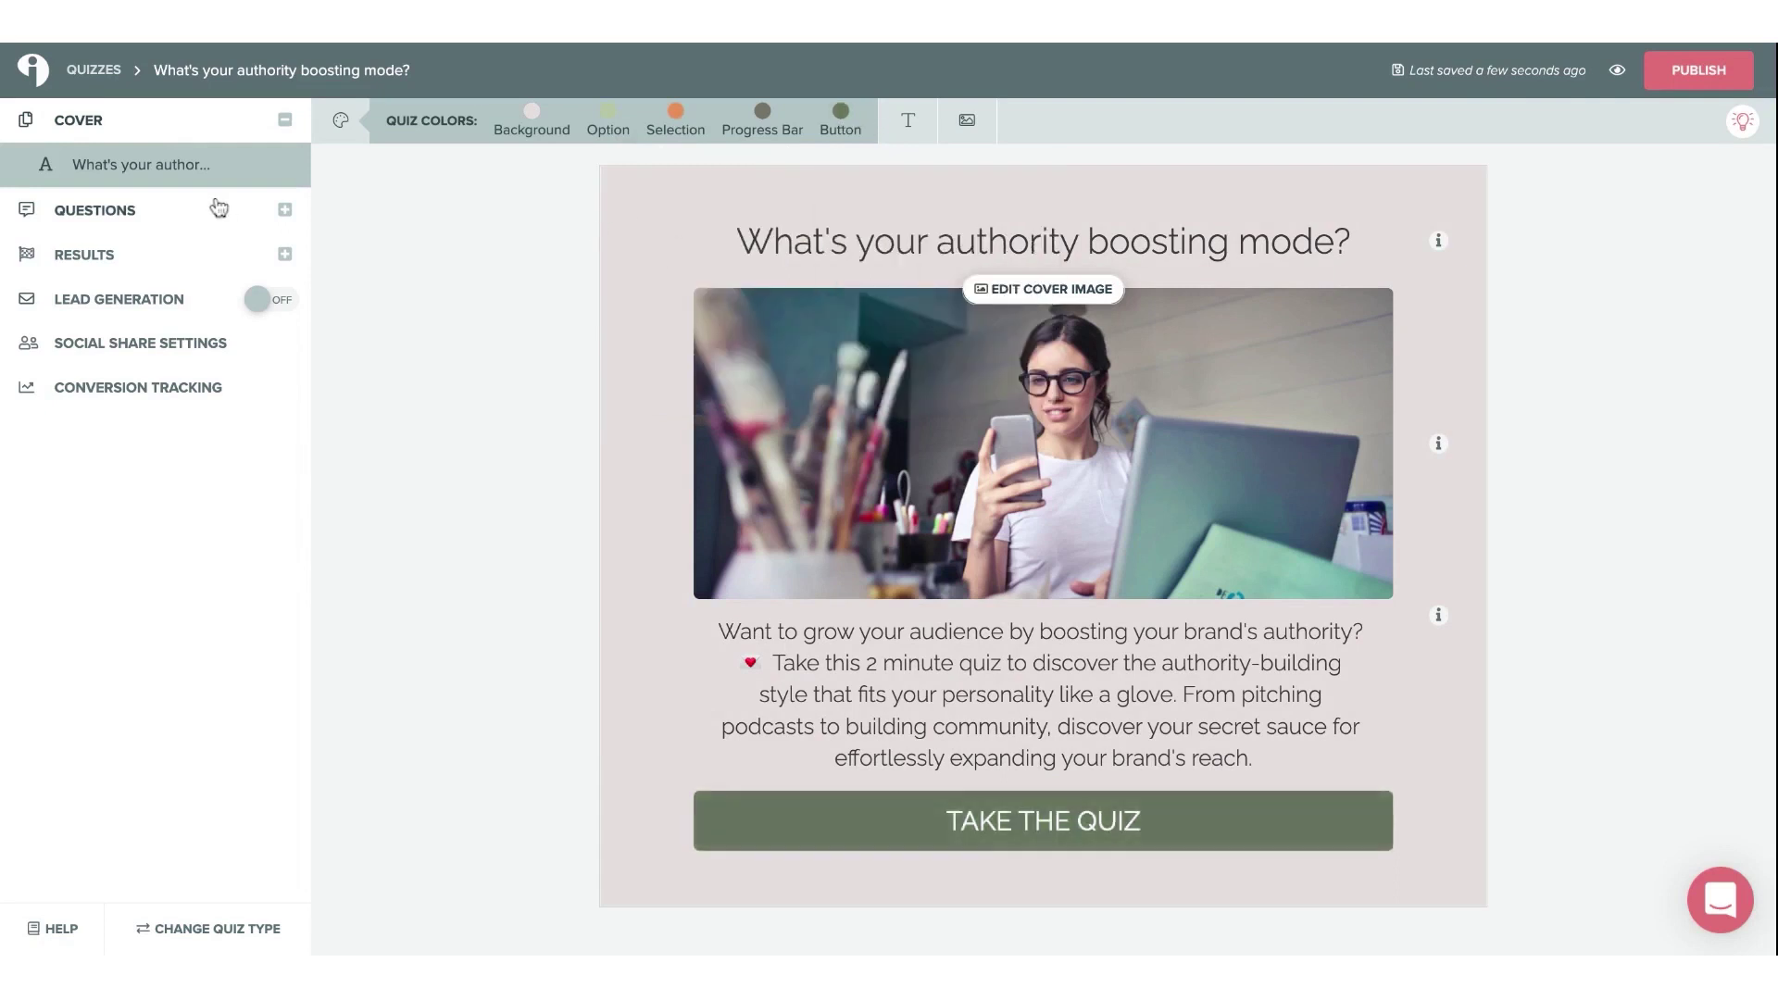
# Step: Open the quiz's question list and select the advice-from-friends question
pyautogui.click(754, 632)
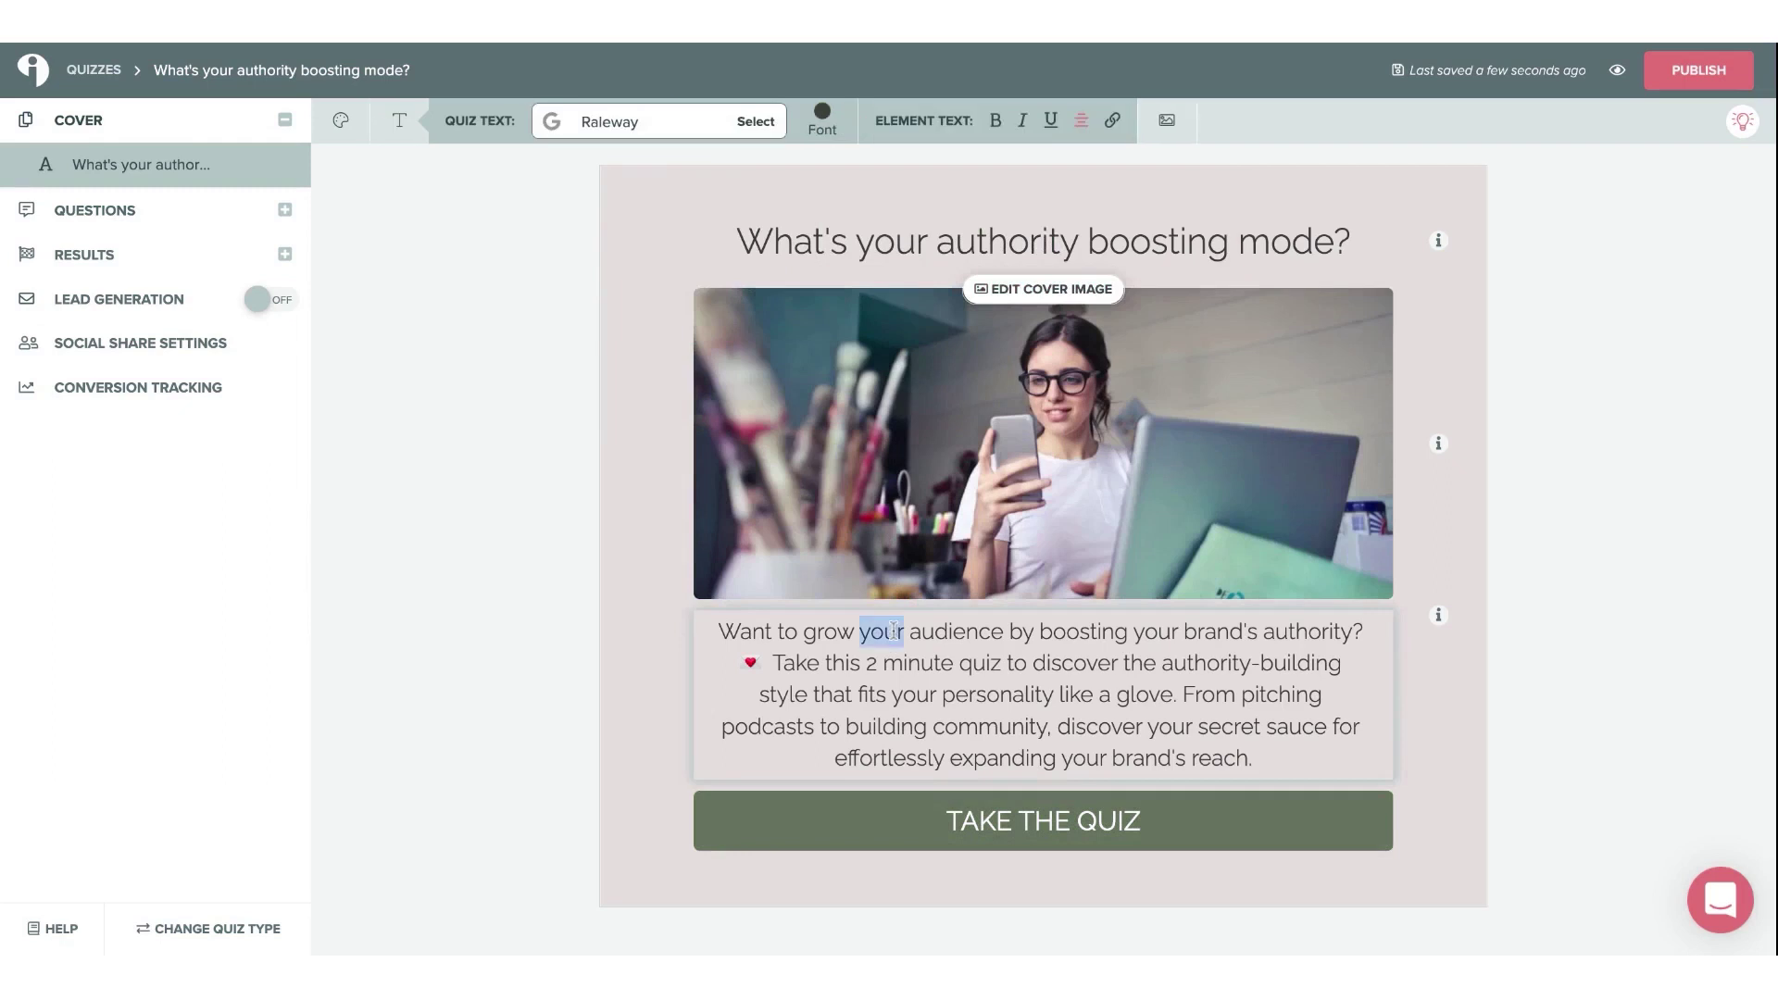
pyautogui.hotkey('ctrl', 'a')
pyautogui.press('Left')
pyautogui.click(176, 215)
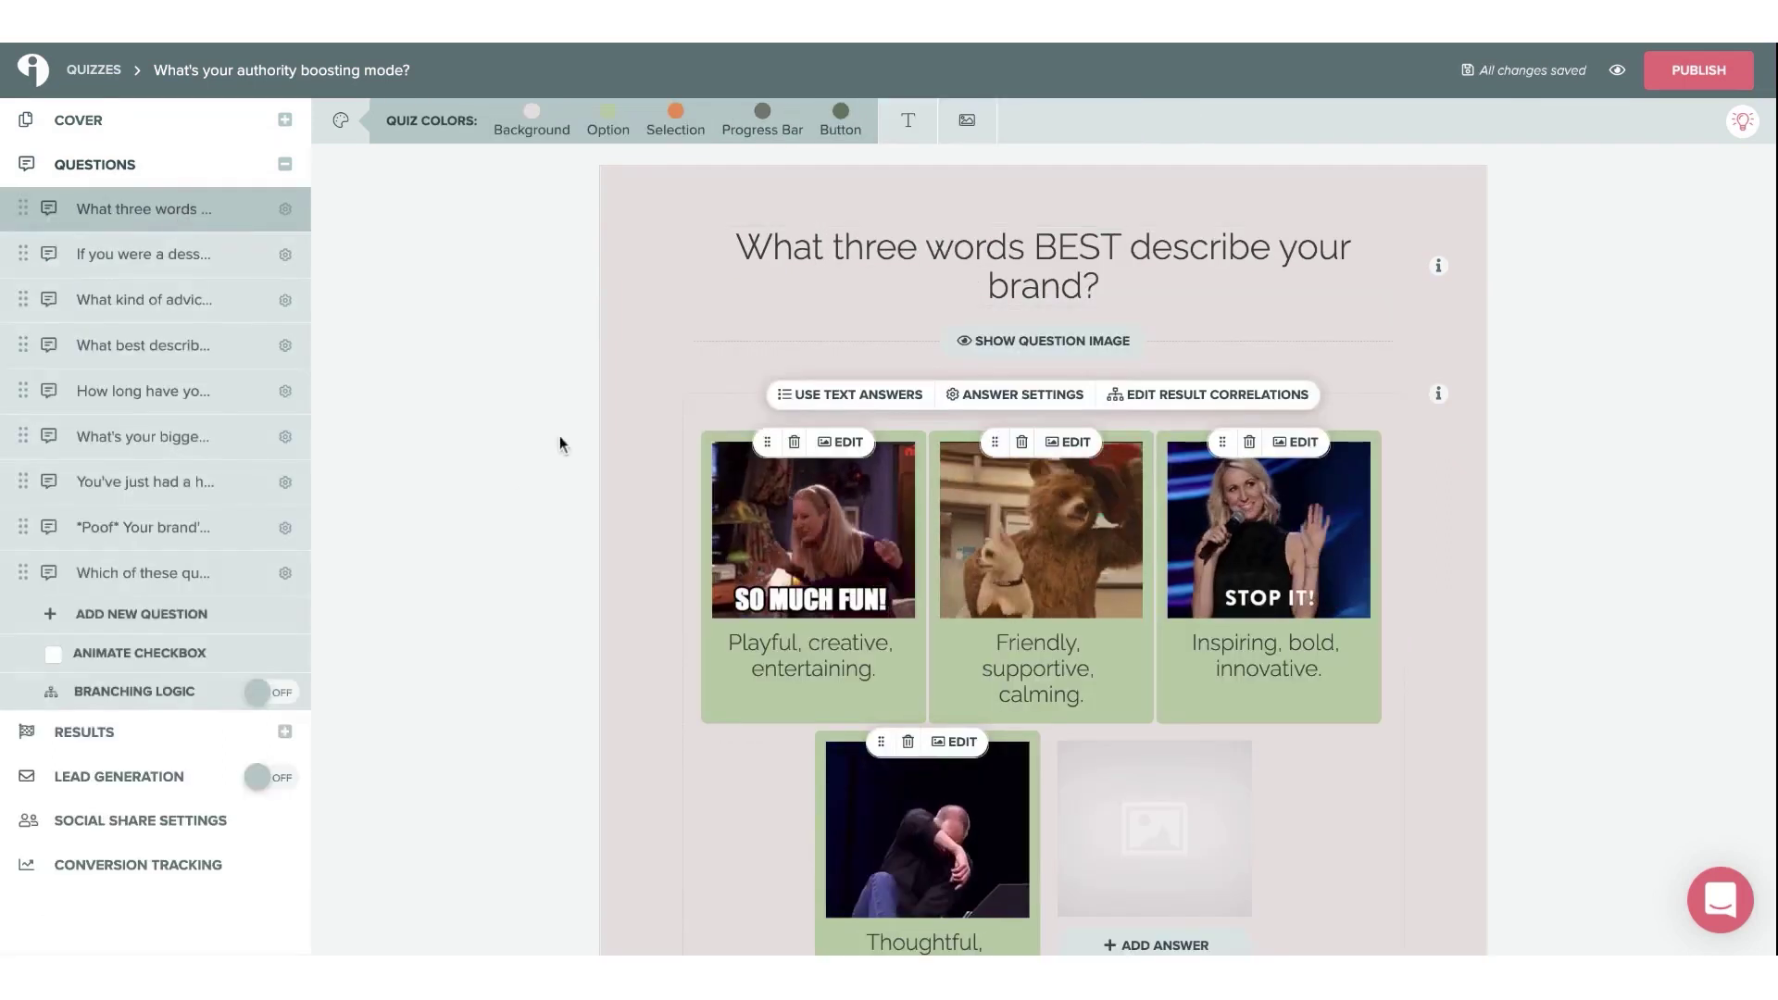
pyautogui.click(185, 255)
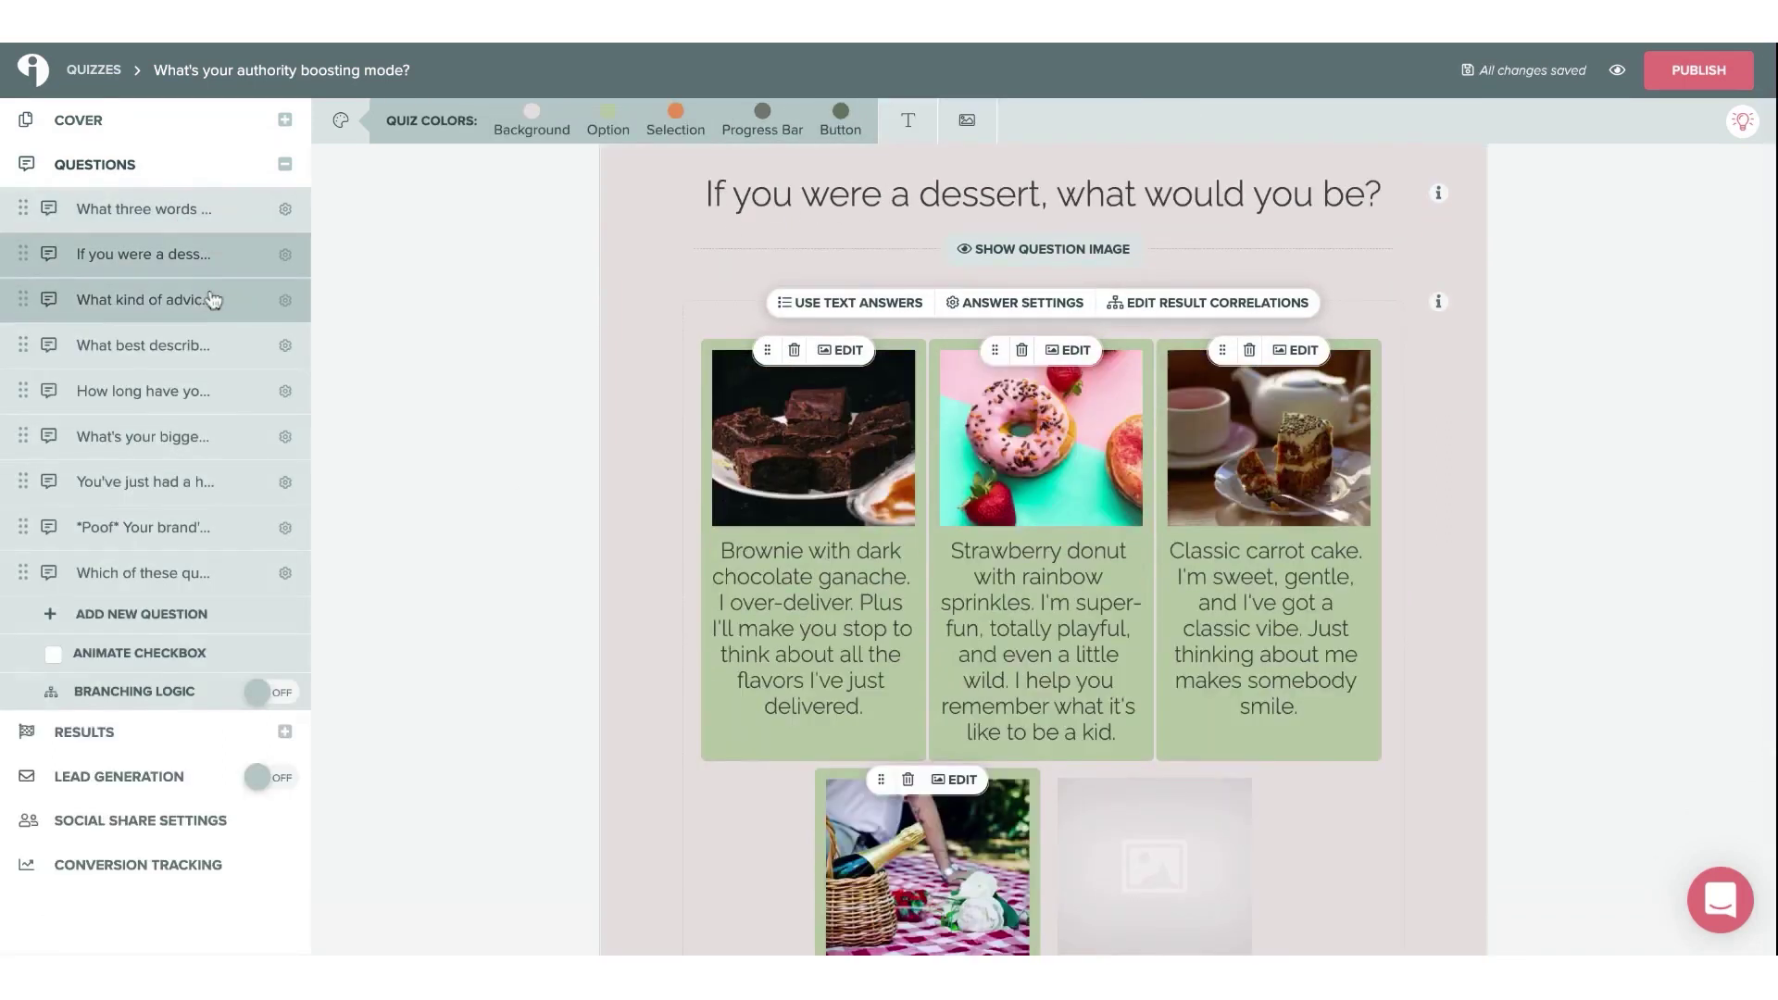
pyautogui.click(213, 299)
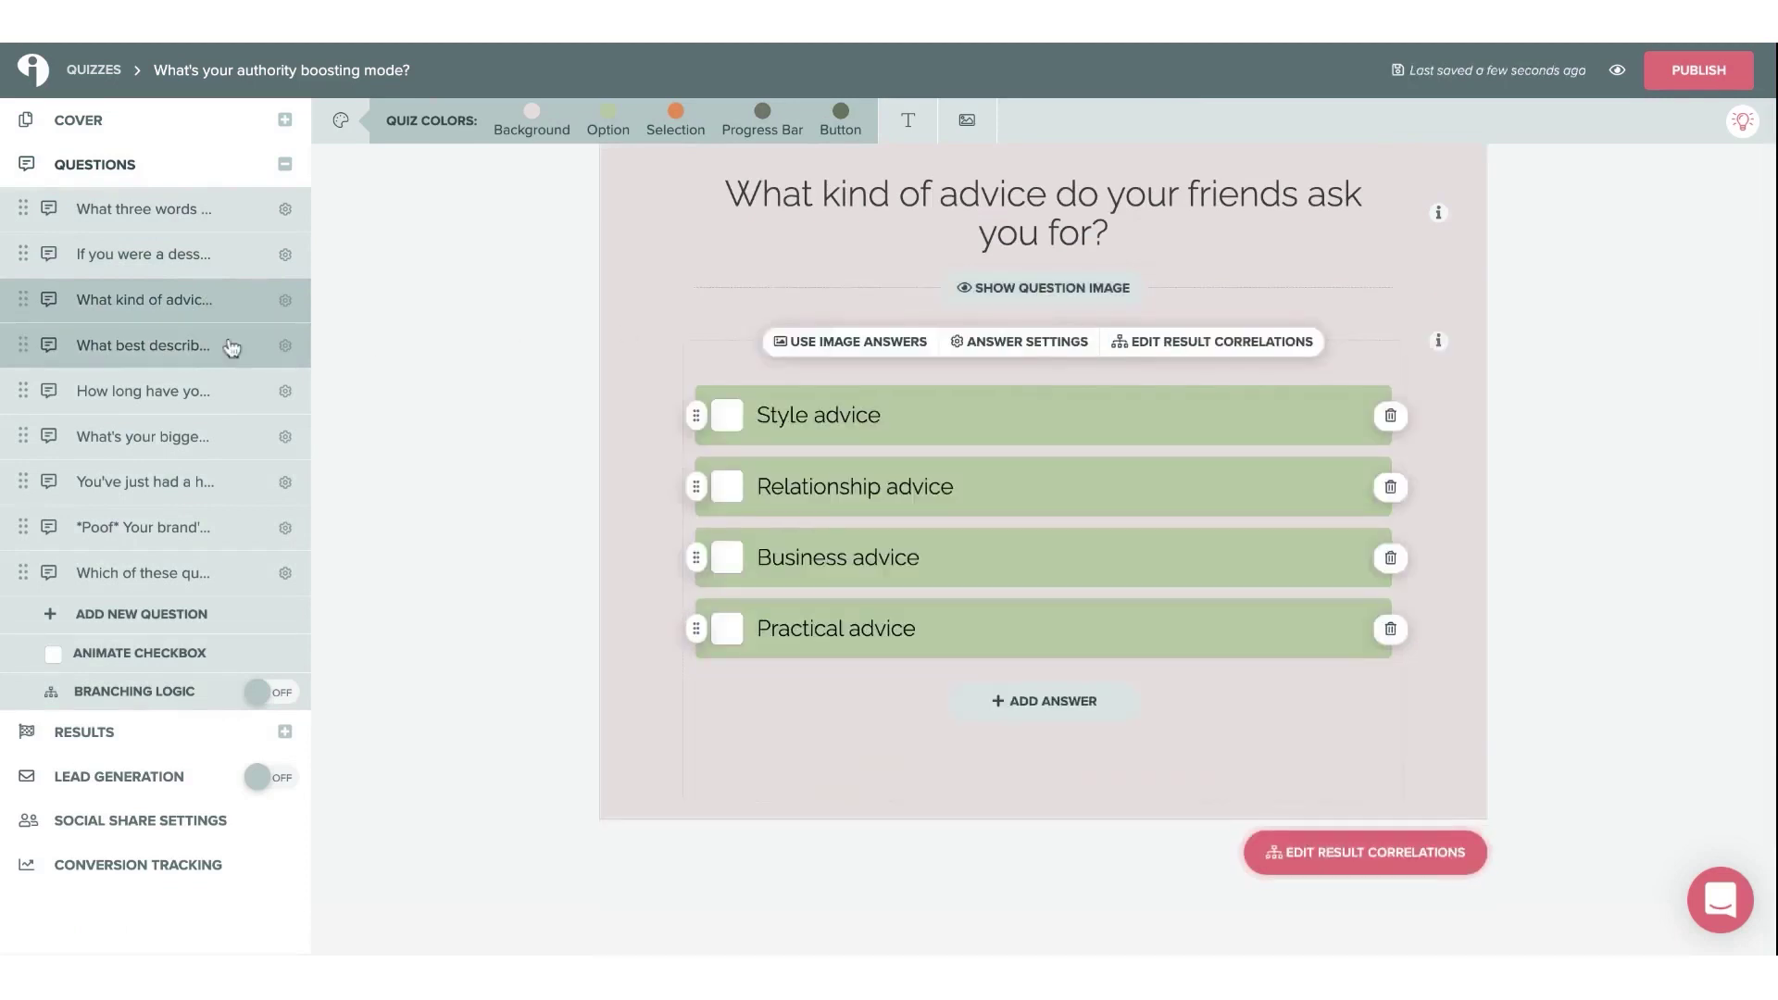
# Step: Remove the advice question's current image
pyautogui.click(1045, 288)
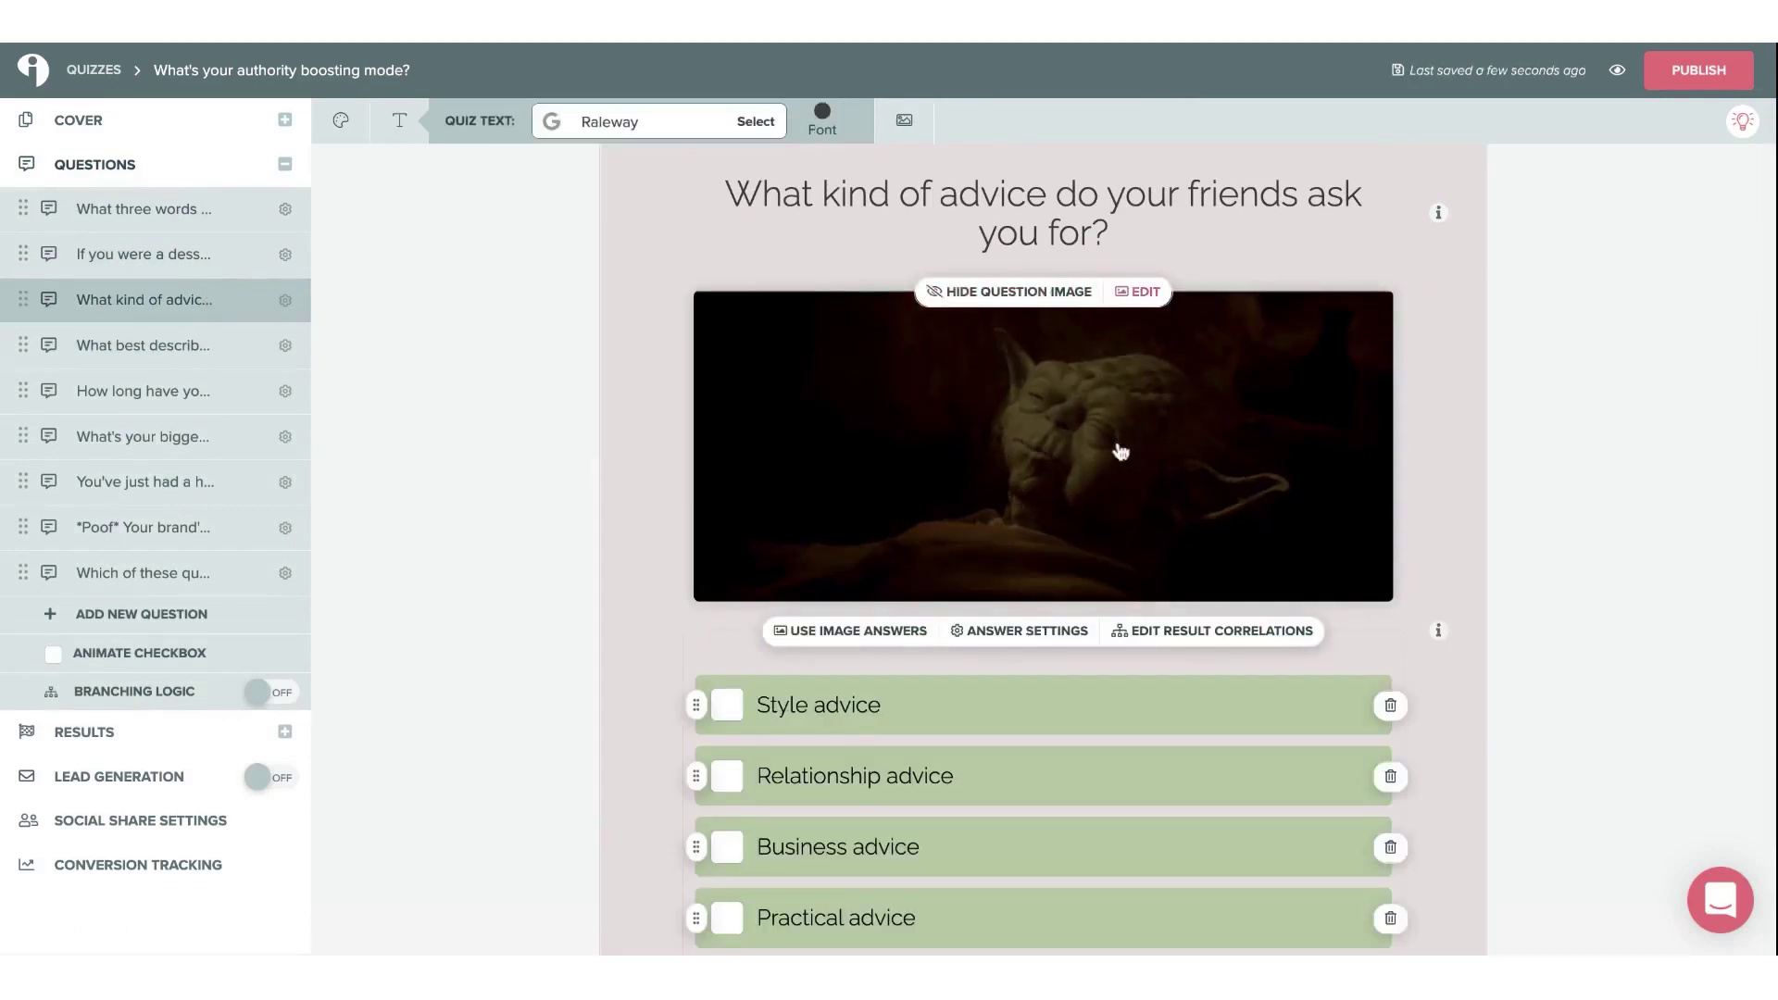
pyautogui.click(1135, 293)
pyautogui.click(532, 107)
pyautogui.click(585, 104)
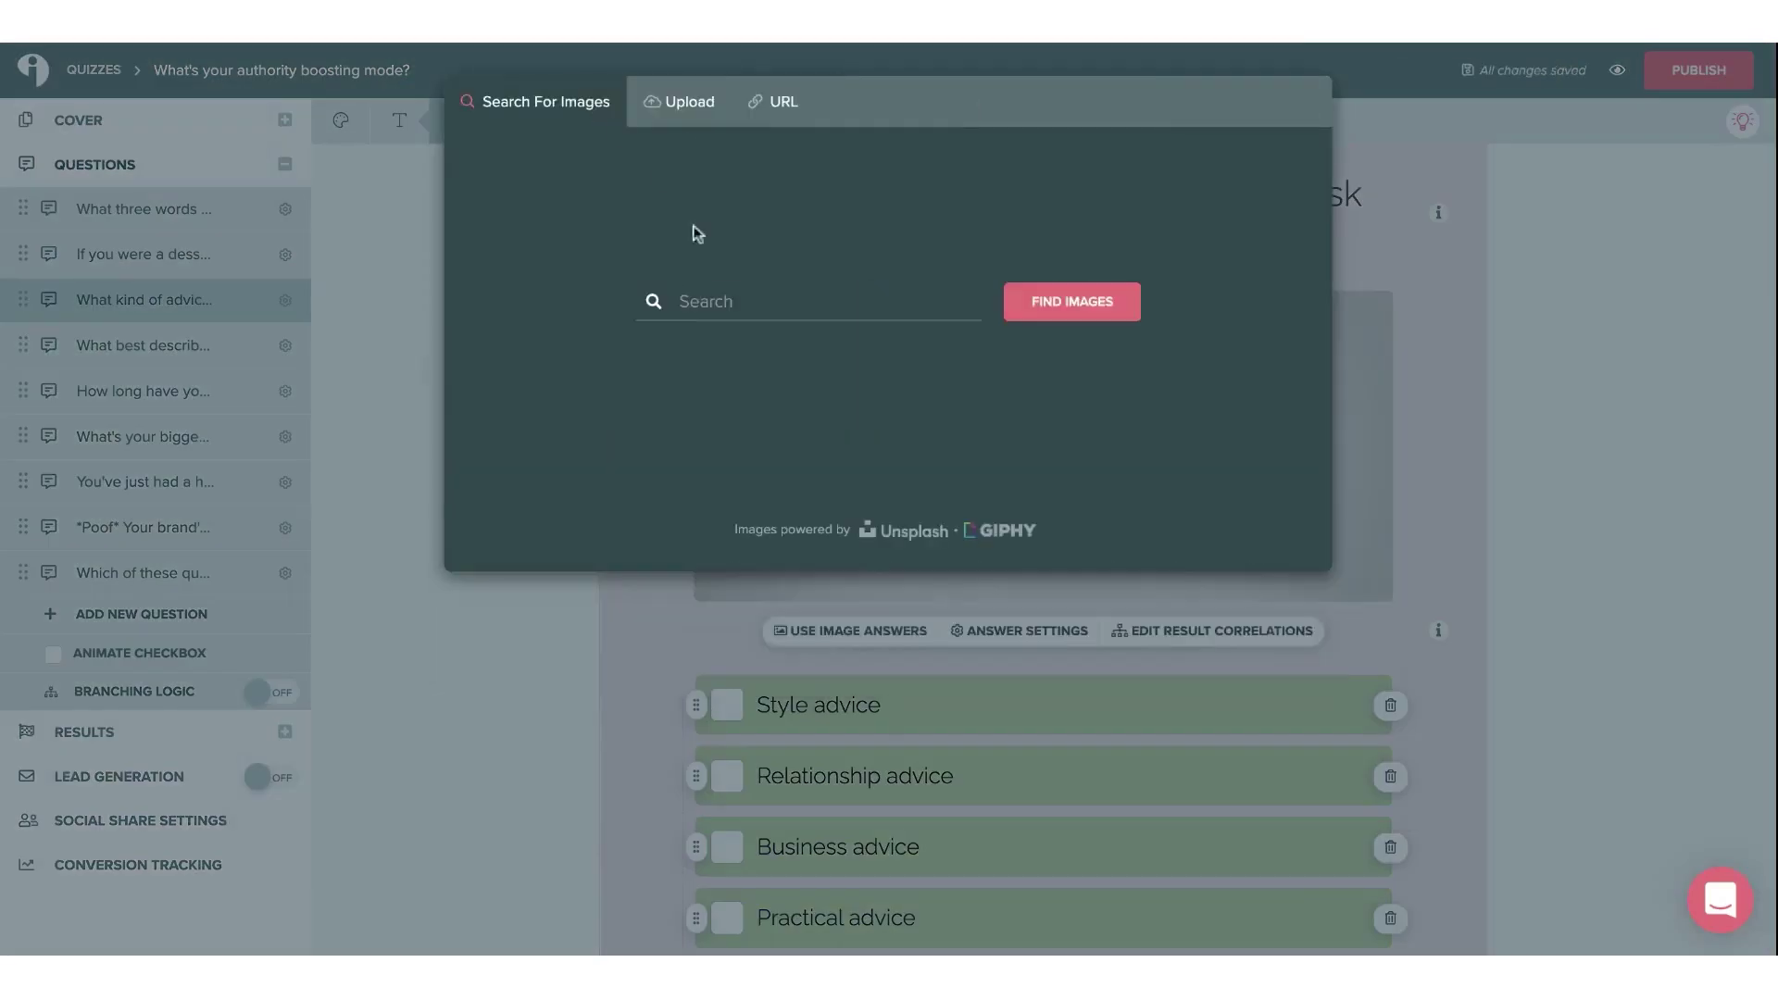
# Step: Search 'asking friends', pick the Unsplash photo of two friends toasting, and crop and save it
pyautogui.write('asking friends')
pyautogui.press('Return')
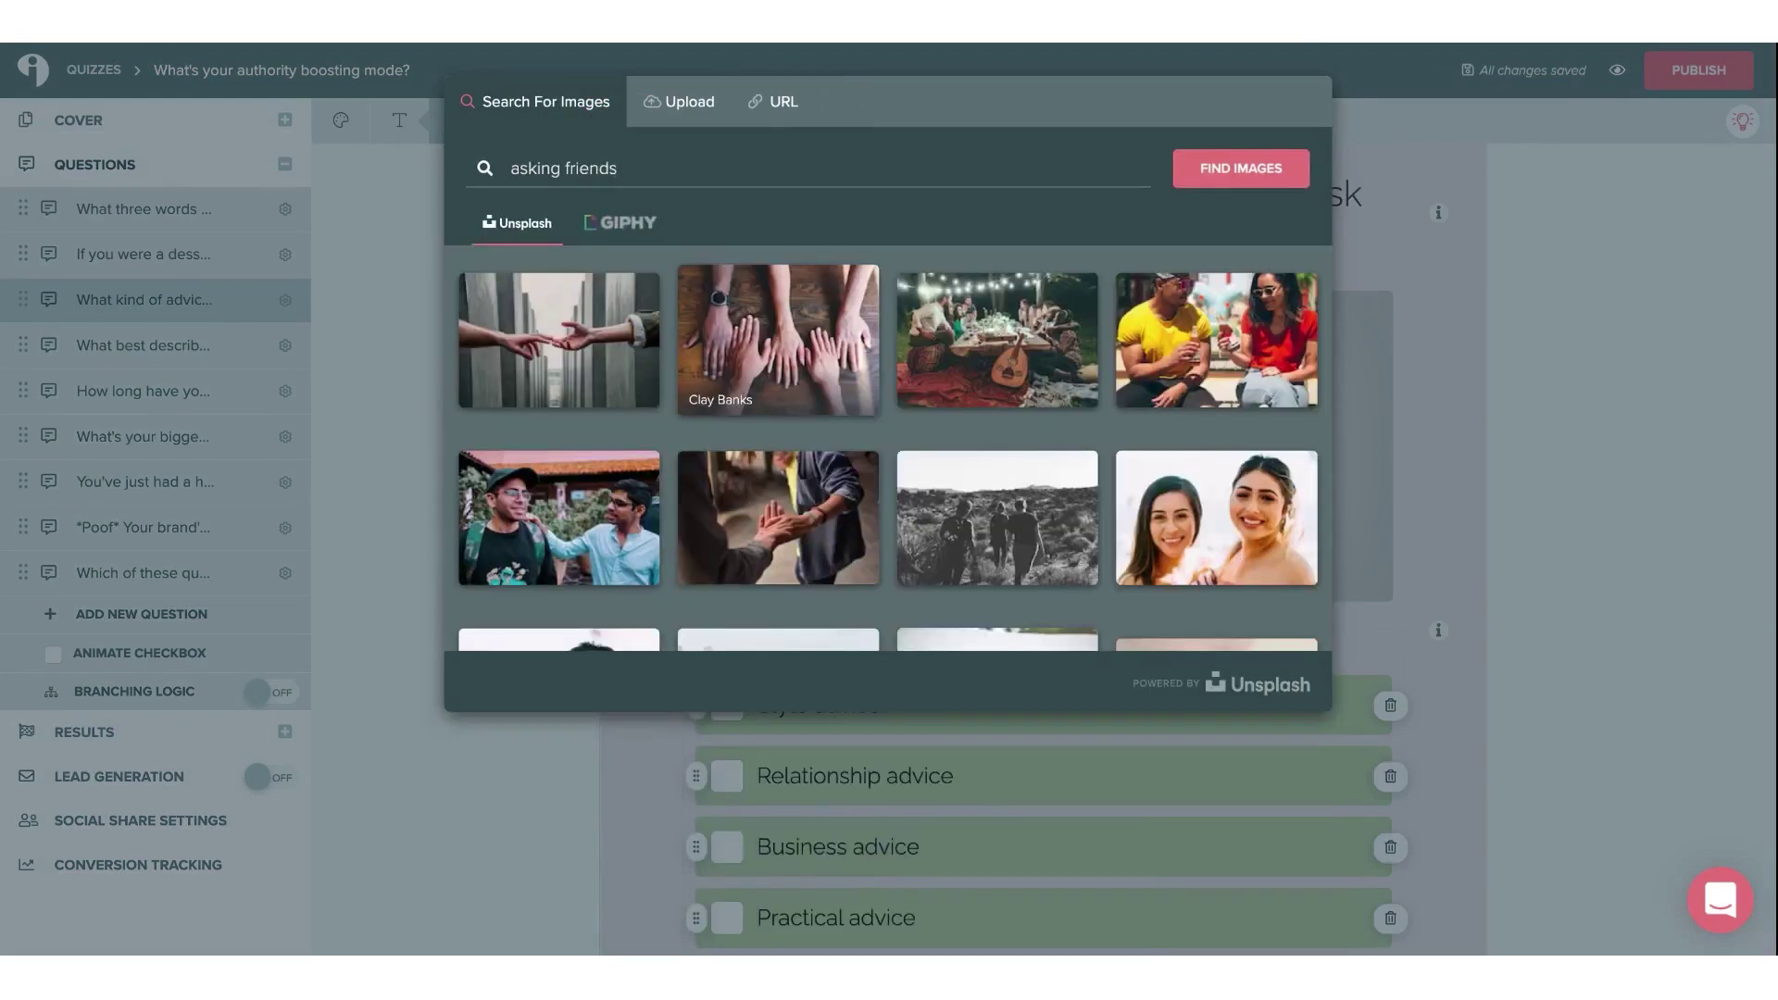
pyautogui.click(634, 228)
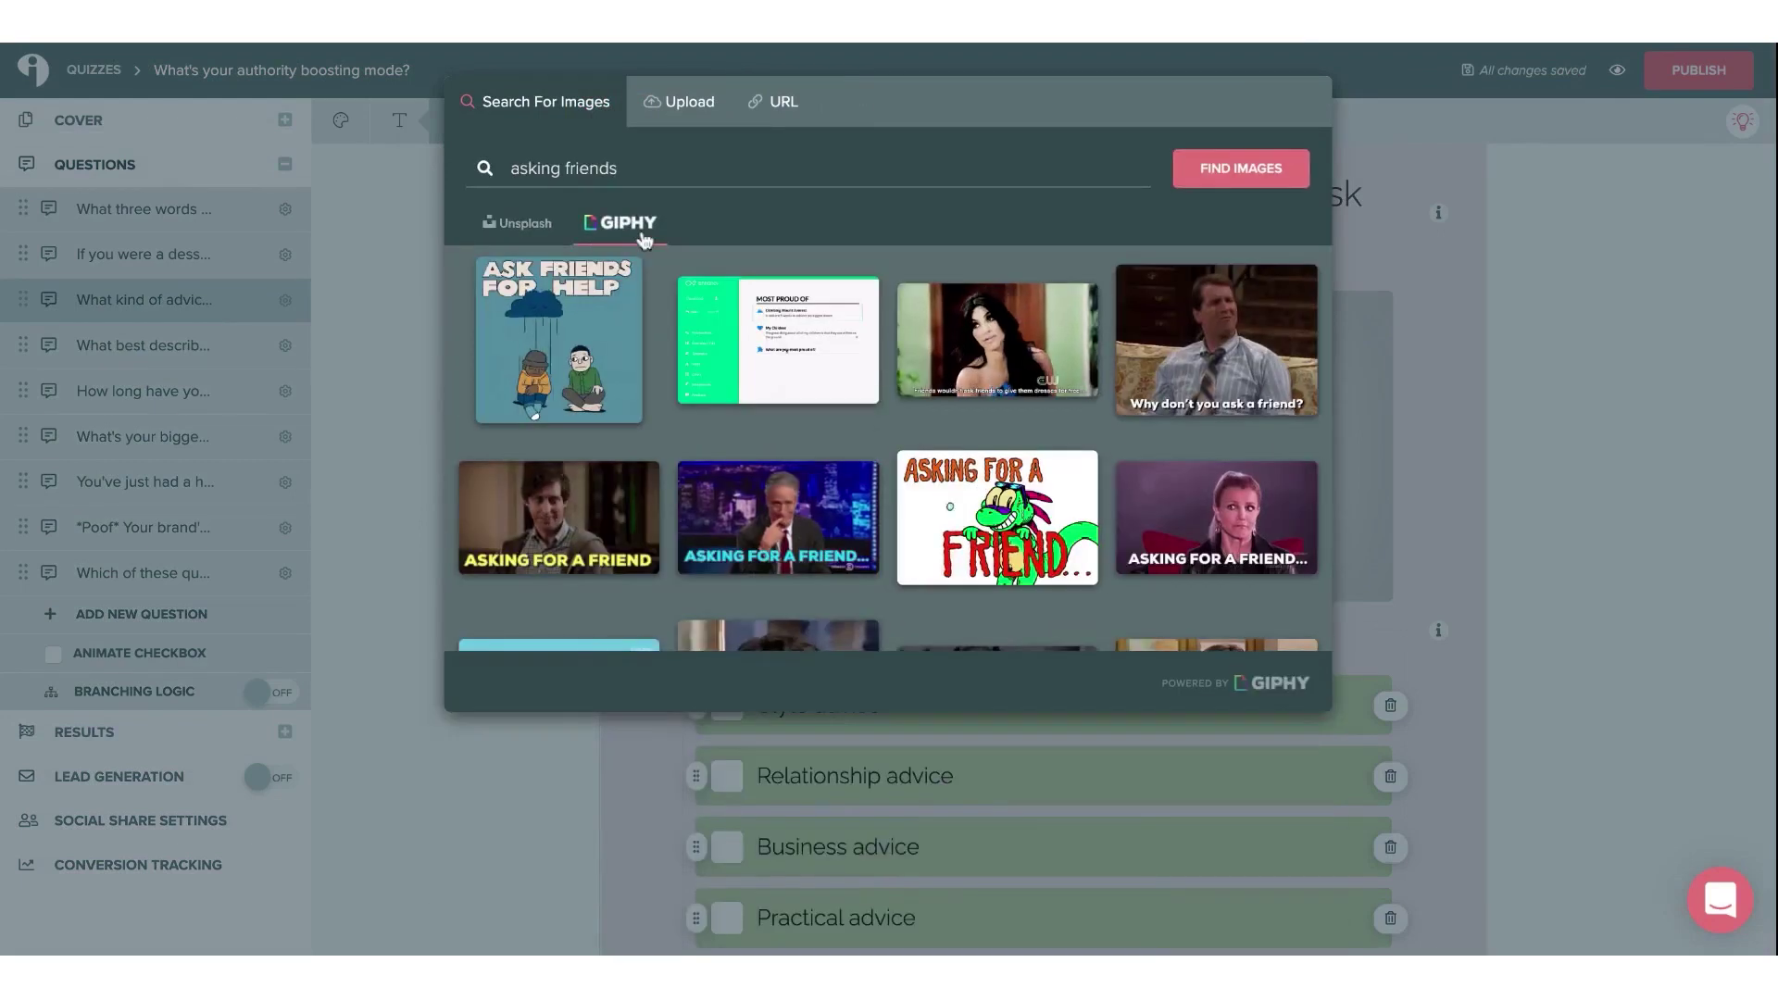
pyautogui.scroll(-3, 666, 421)
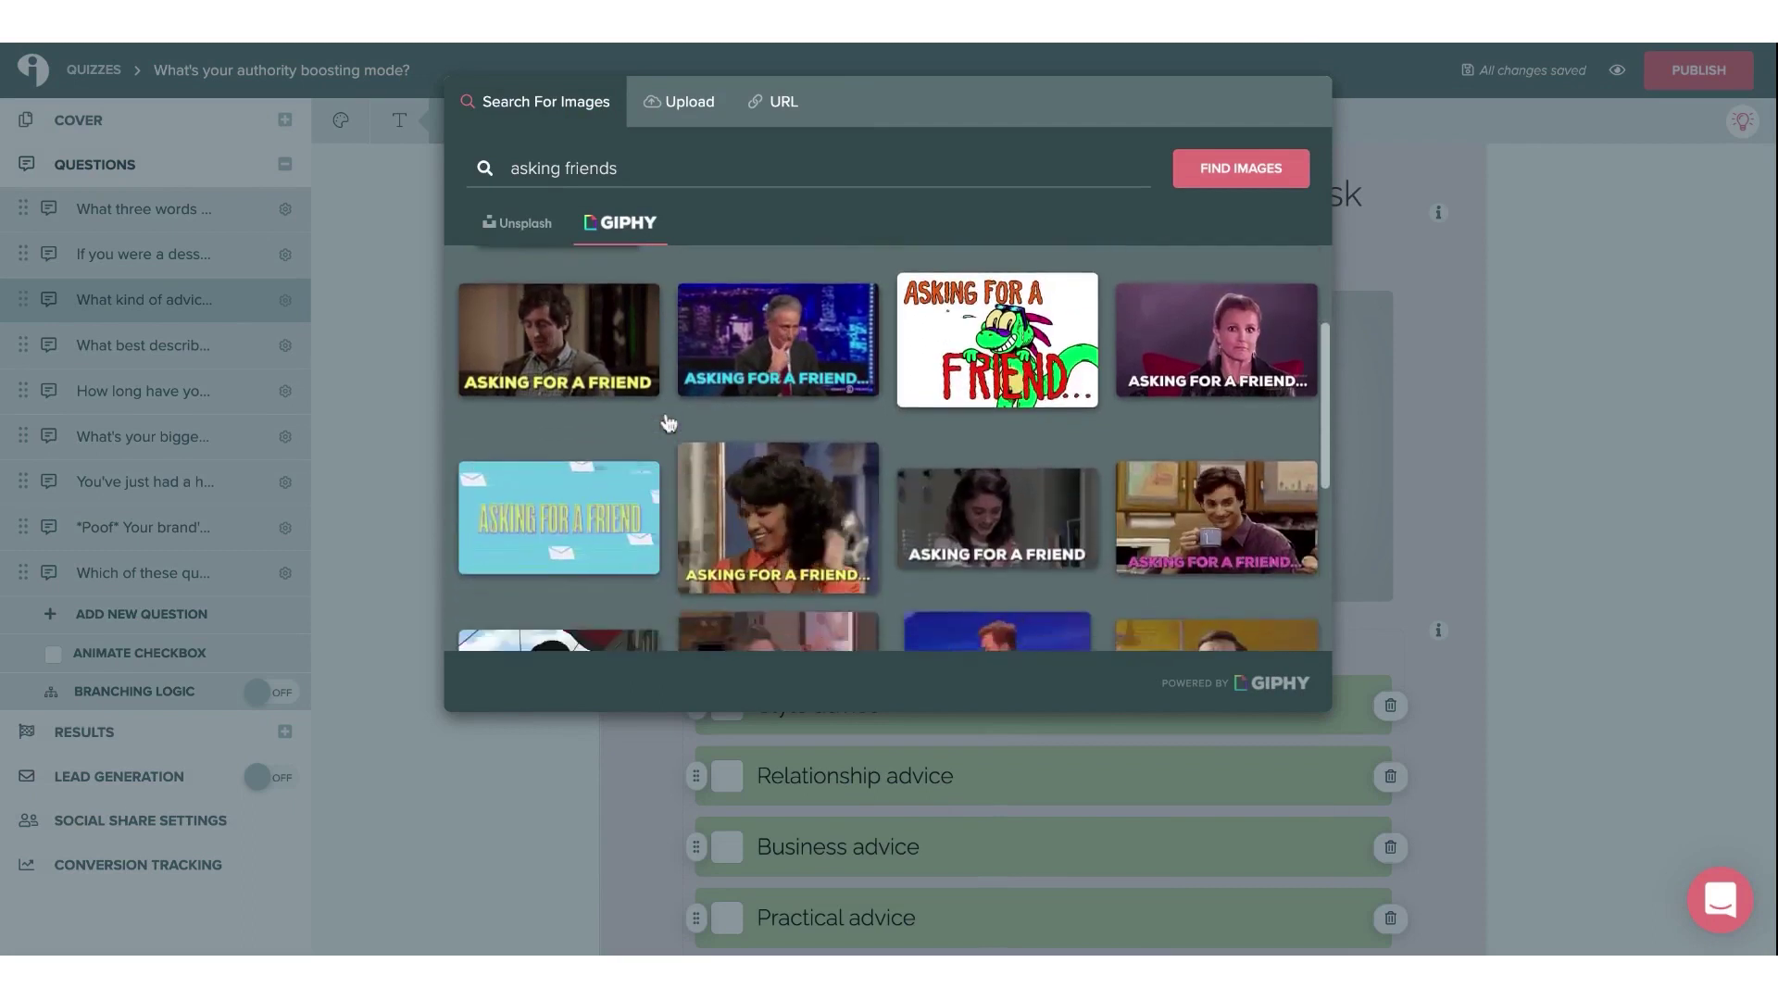
pyautogui.click(516, 222)
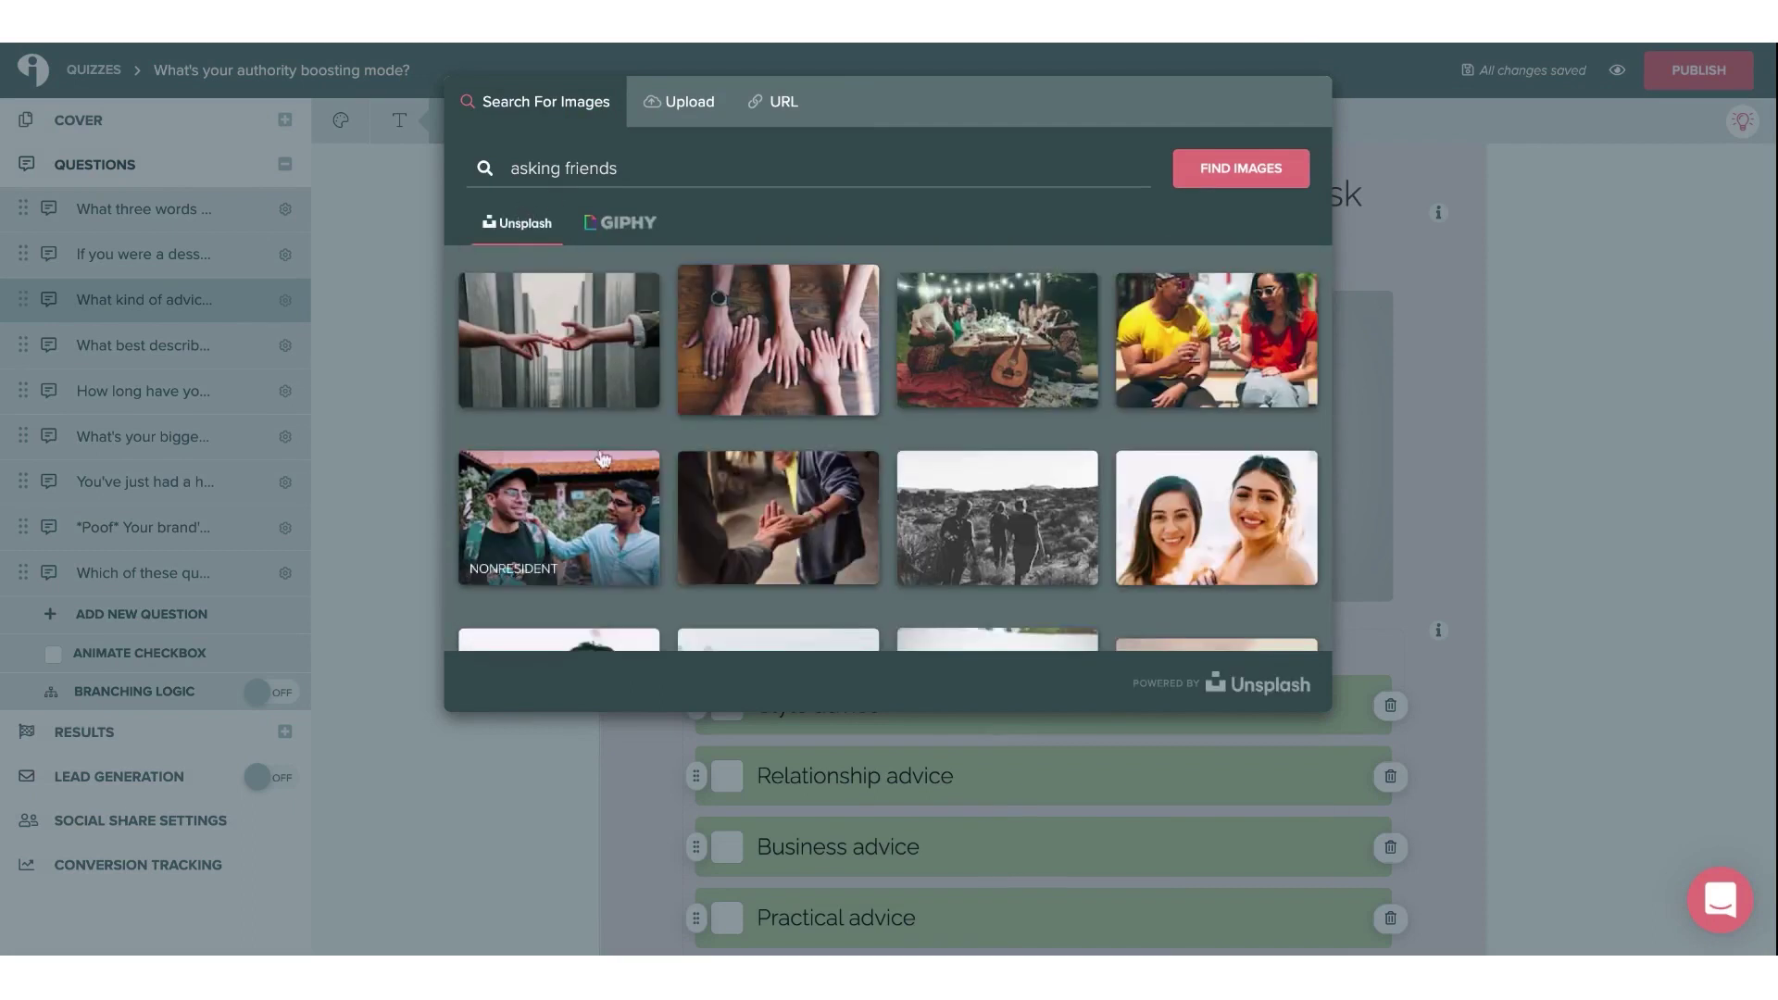
pyautogui.scroll(-3, 887, 451)
pyautogui.scroll(-5, 808, 466)
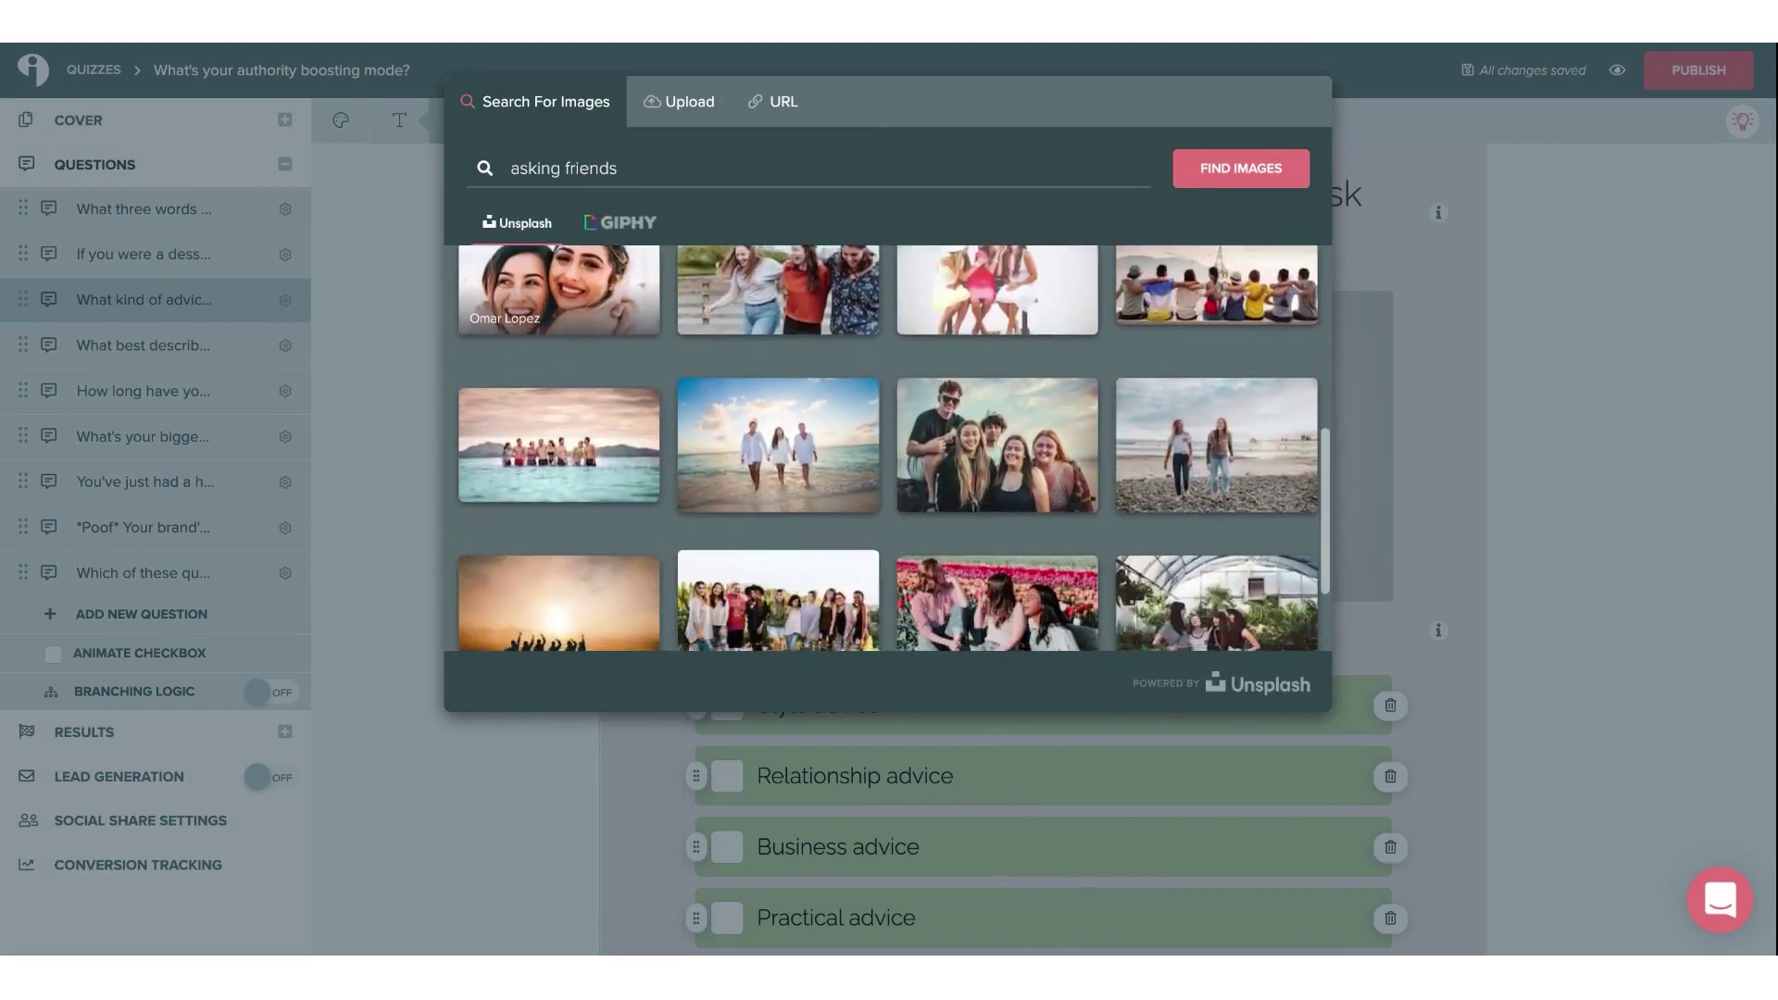
pyautogui.scroll(10, 808, 466)
pyautogui.click(1222, 345)
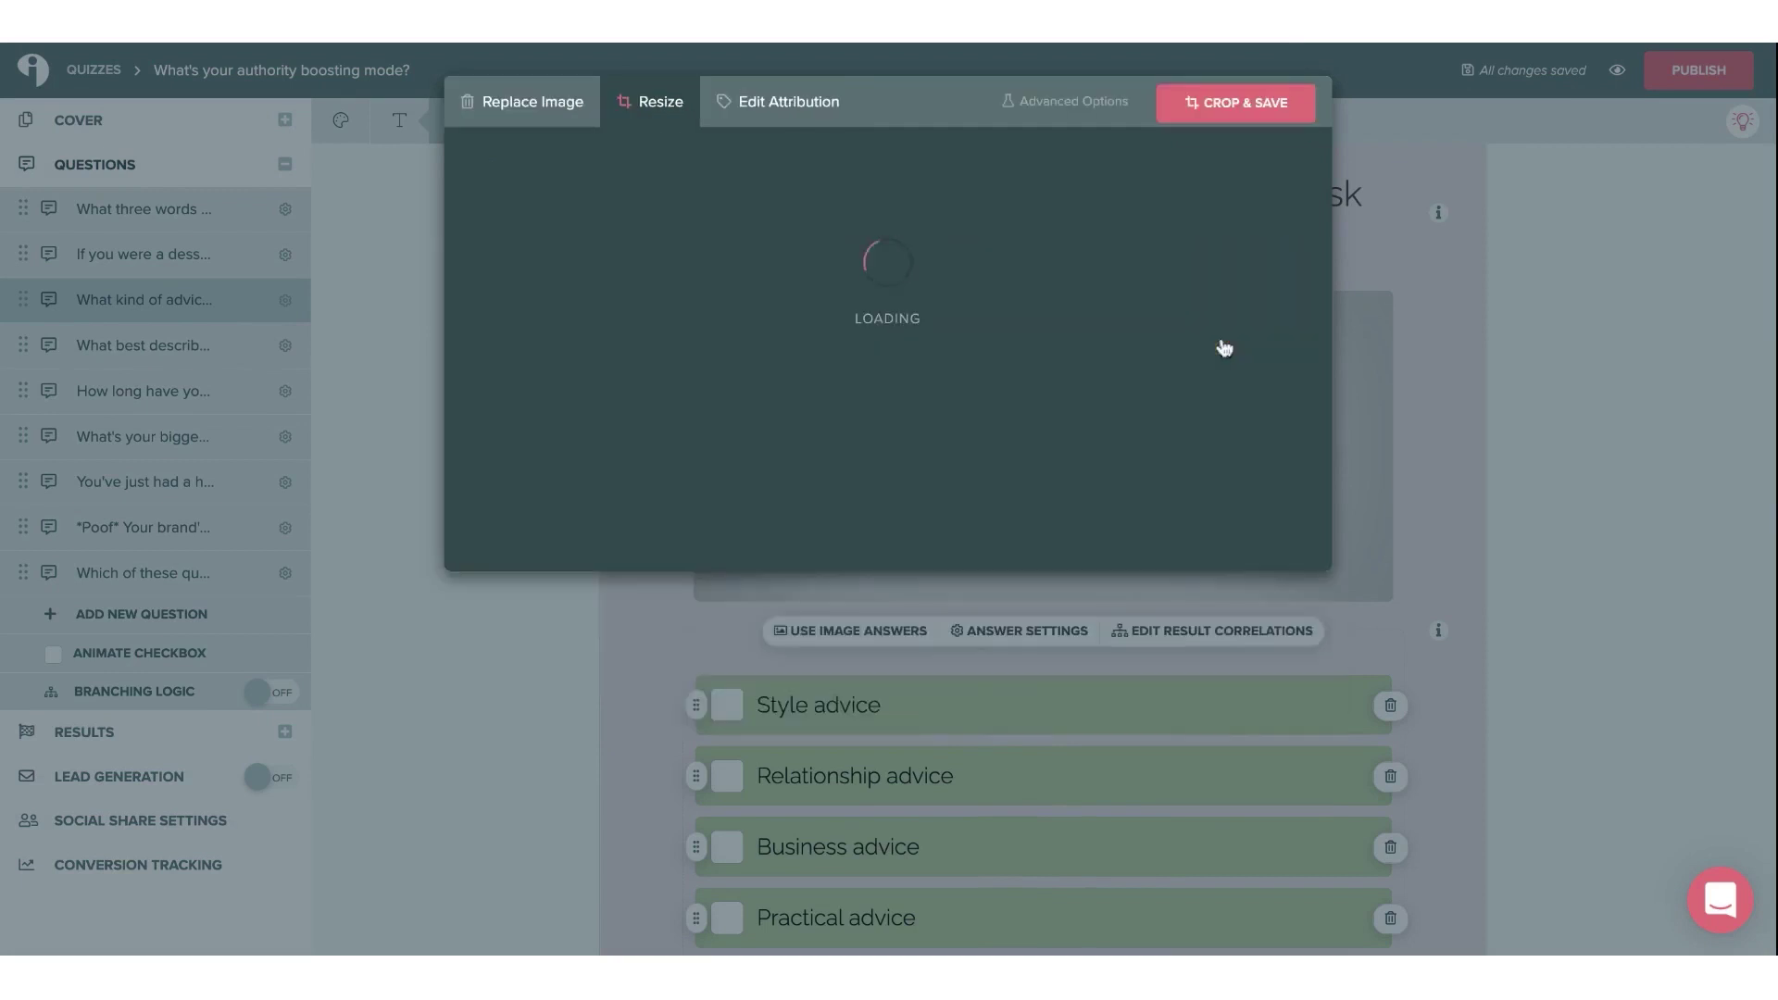
pyautogui.click(1245, 118)
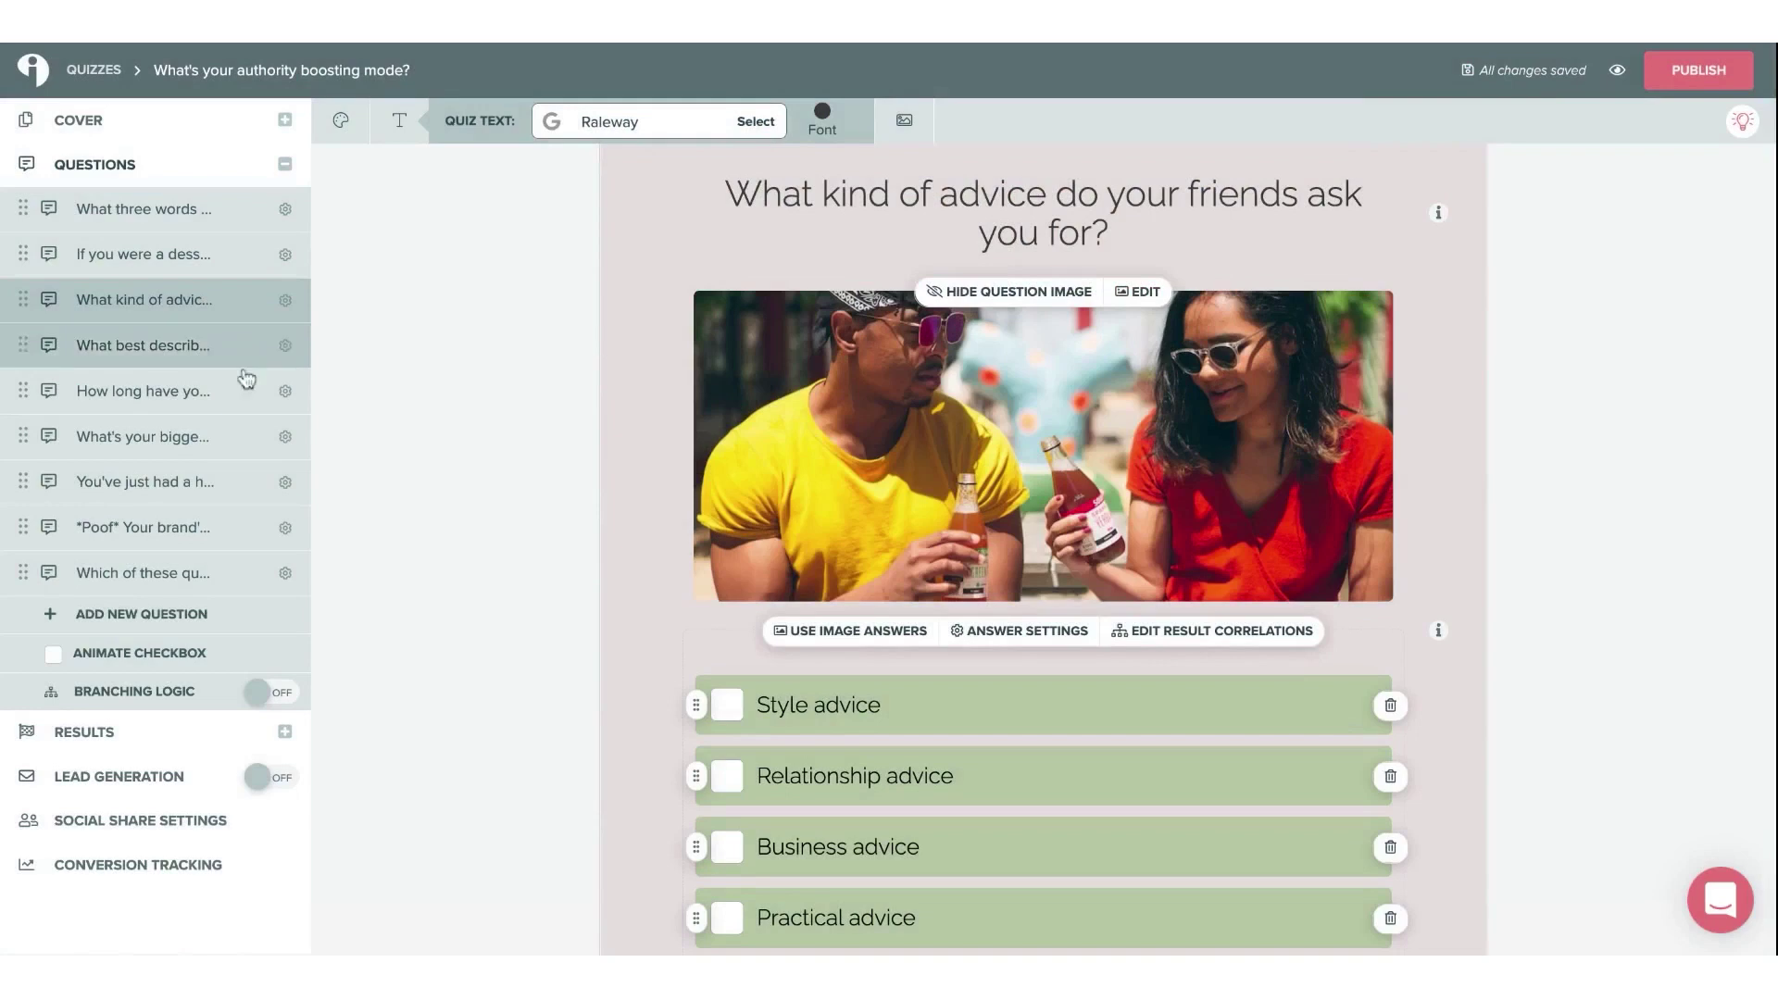
# Step: Check the how-long-in-business question's result correlations, then open the Podcasting Pro result
pyautogui.click(219, 390)
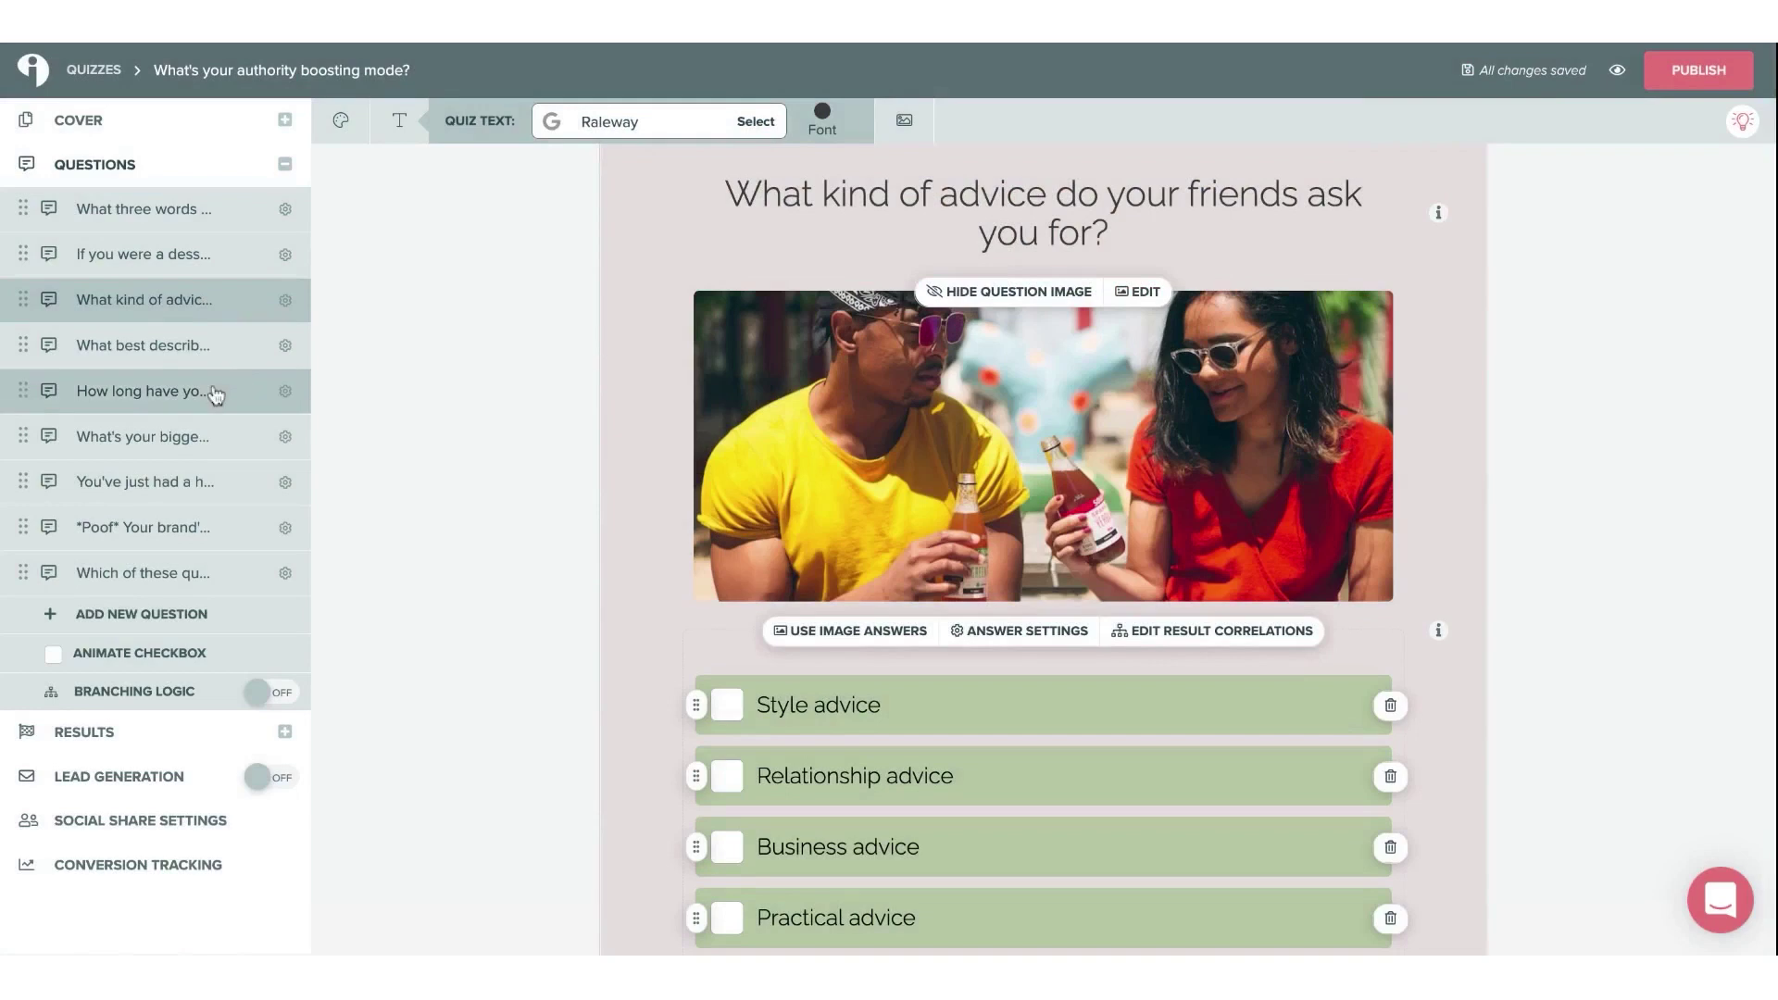
pyautogui.click(1235, 591)
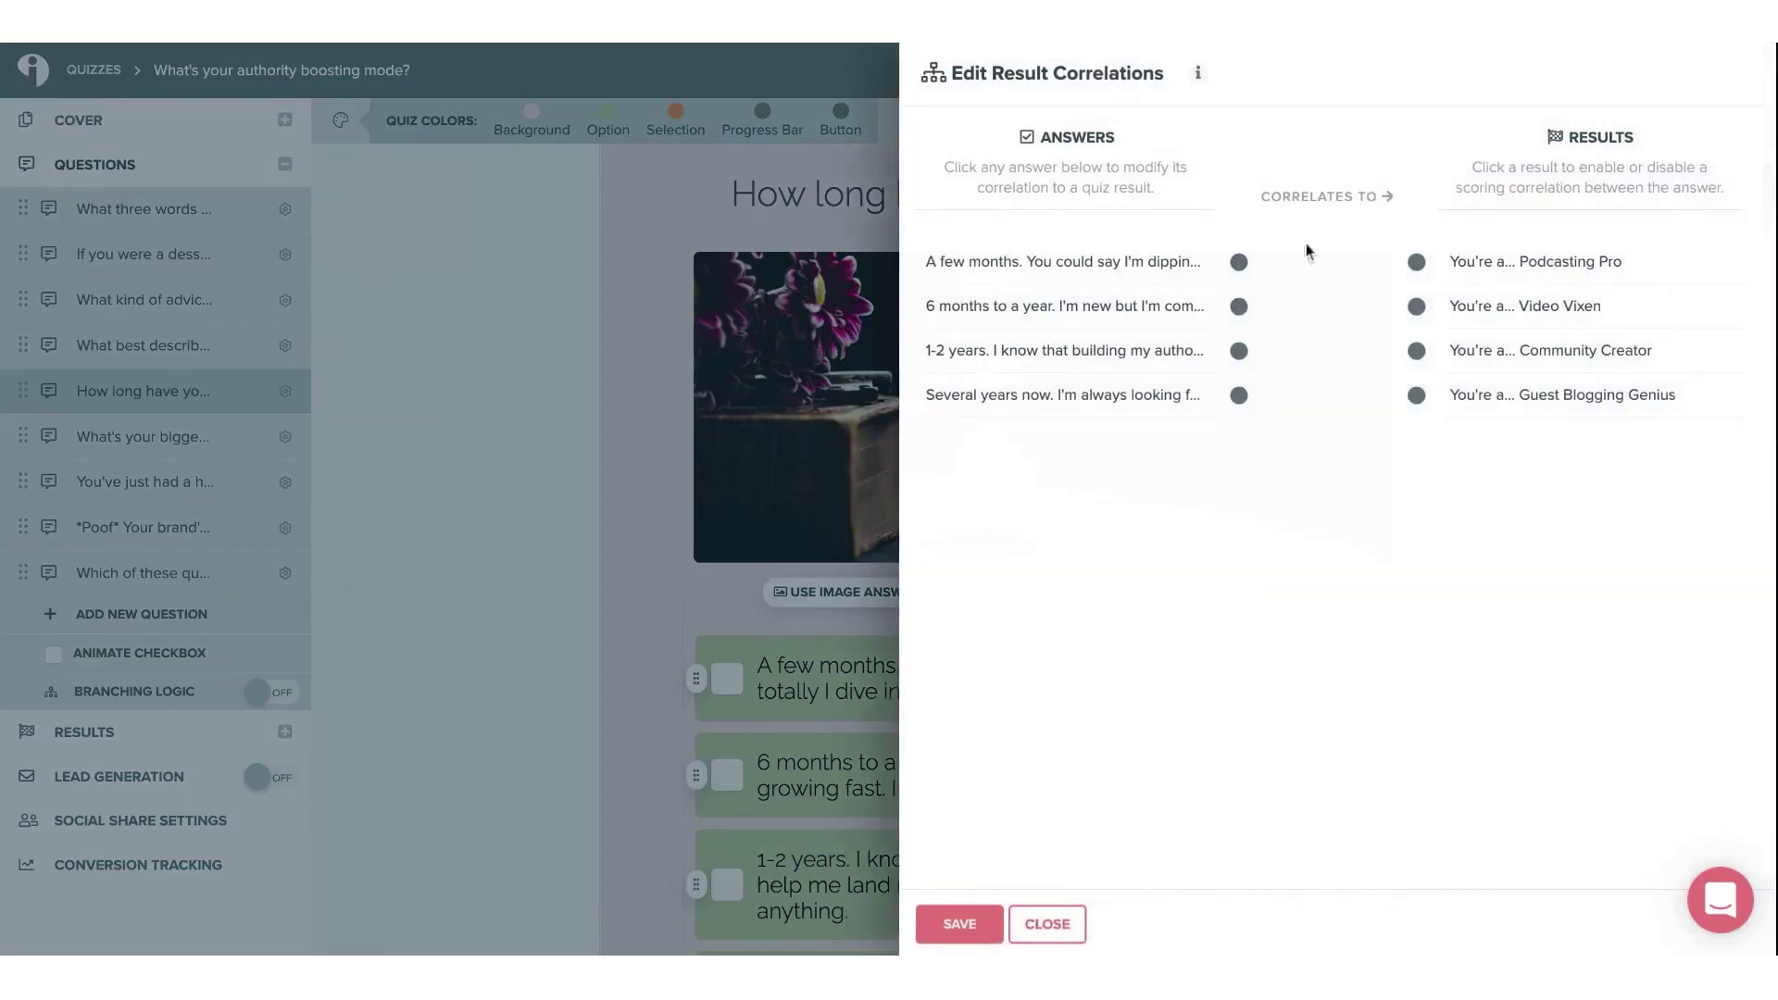
pyautogui.click(1061, 937)
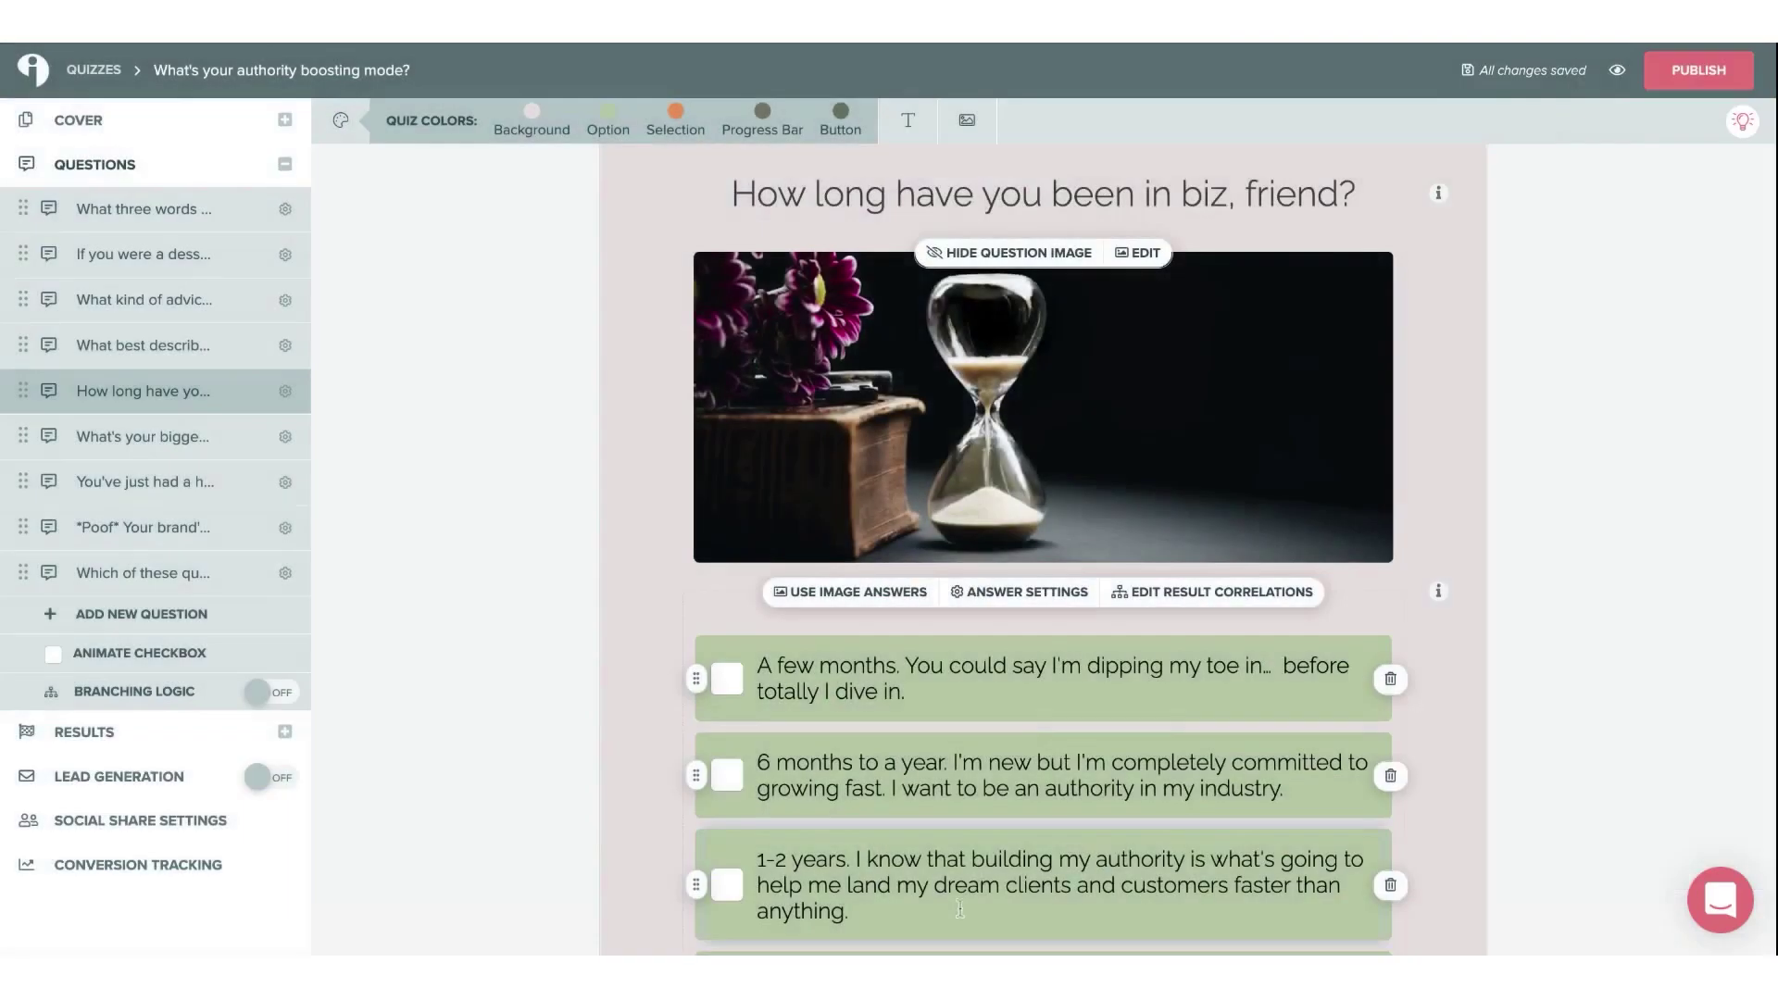
pyautogui.click(197, 742)
pyautogui.scroll(-20, 1587, 675)
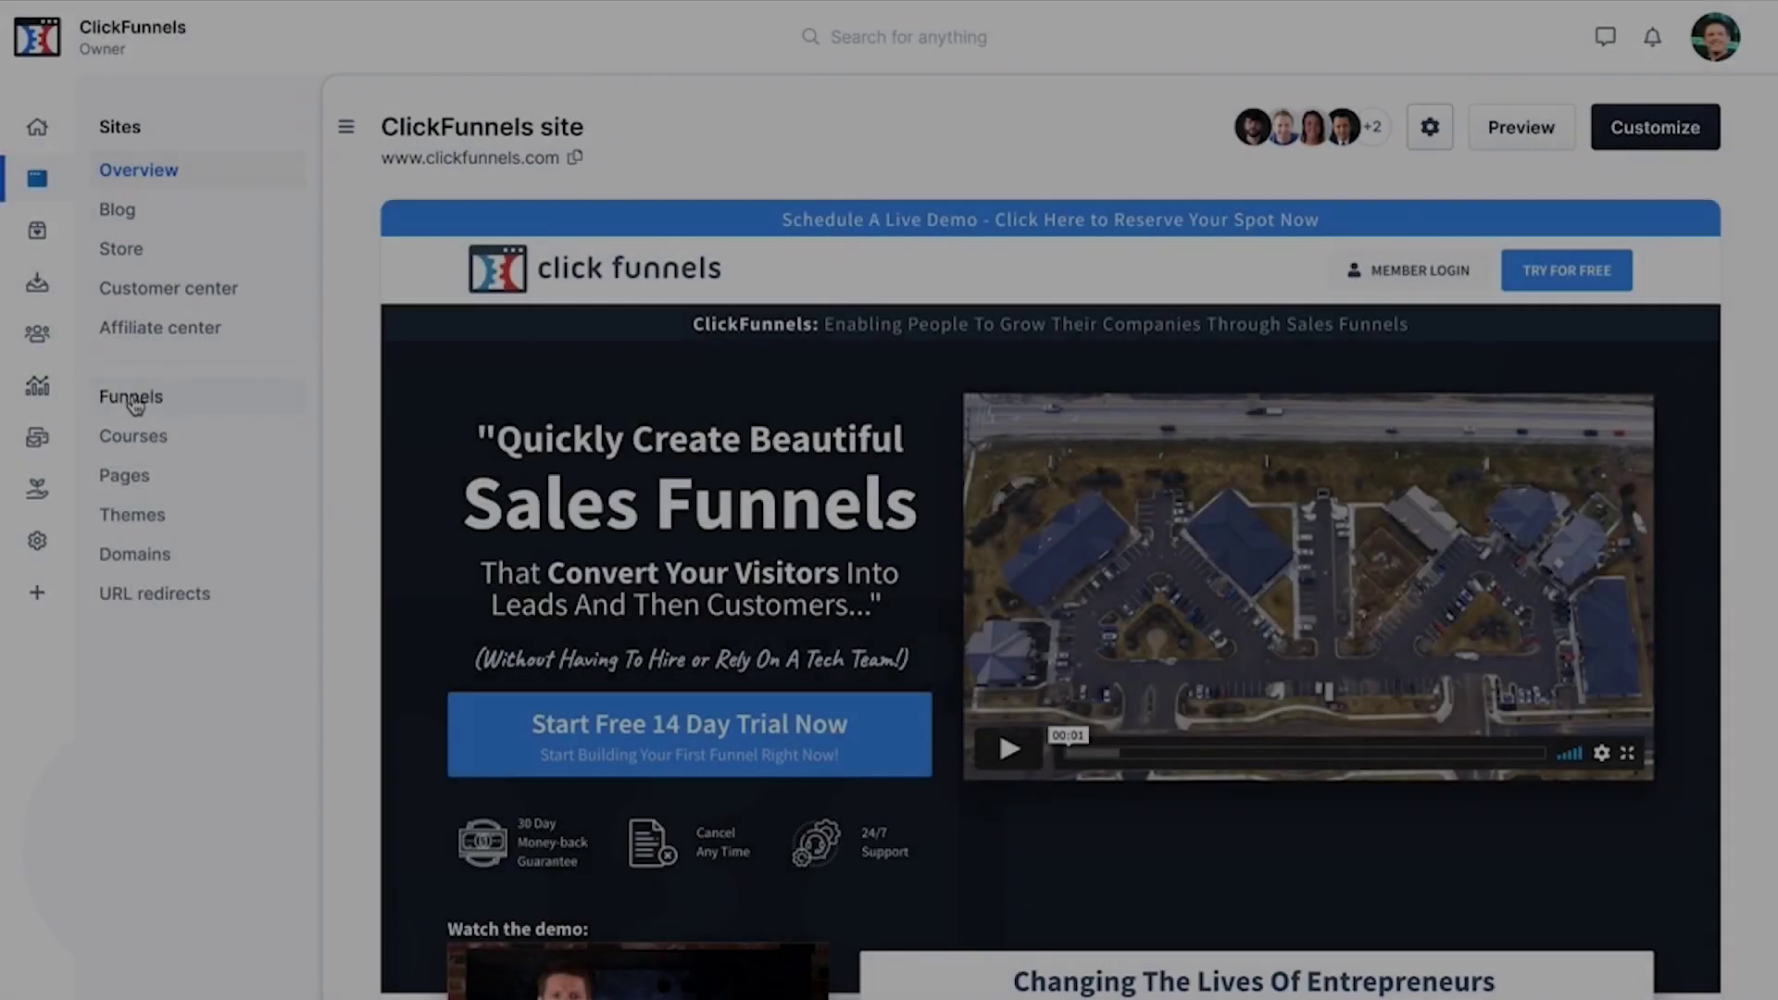
# Step: Go to the Funnels list, review team access, and open One Funnel Away (2021)
pyautogui.click(132, 398)
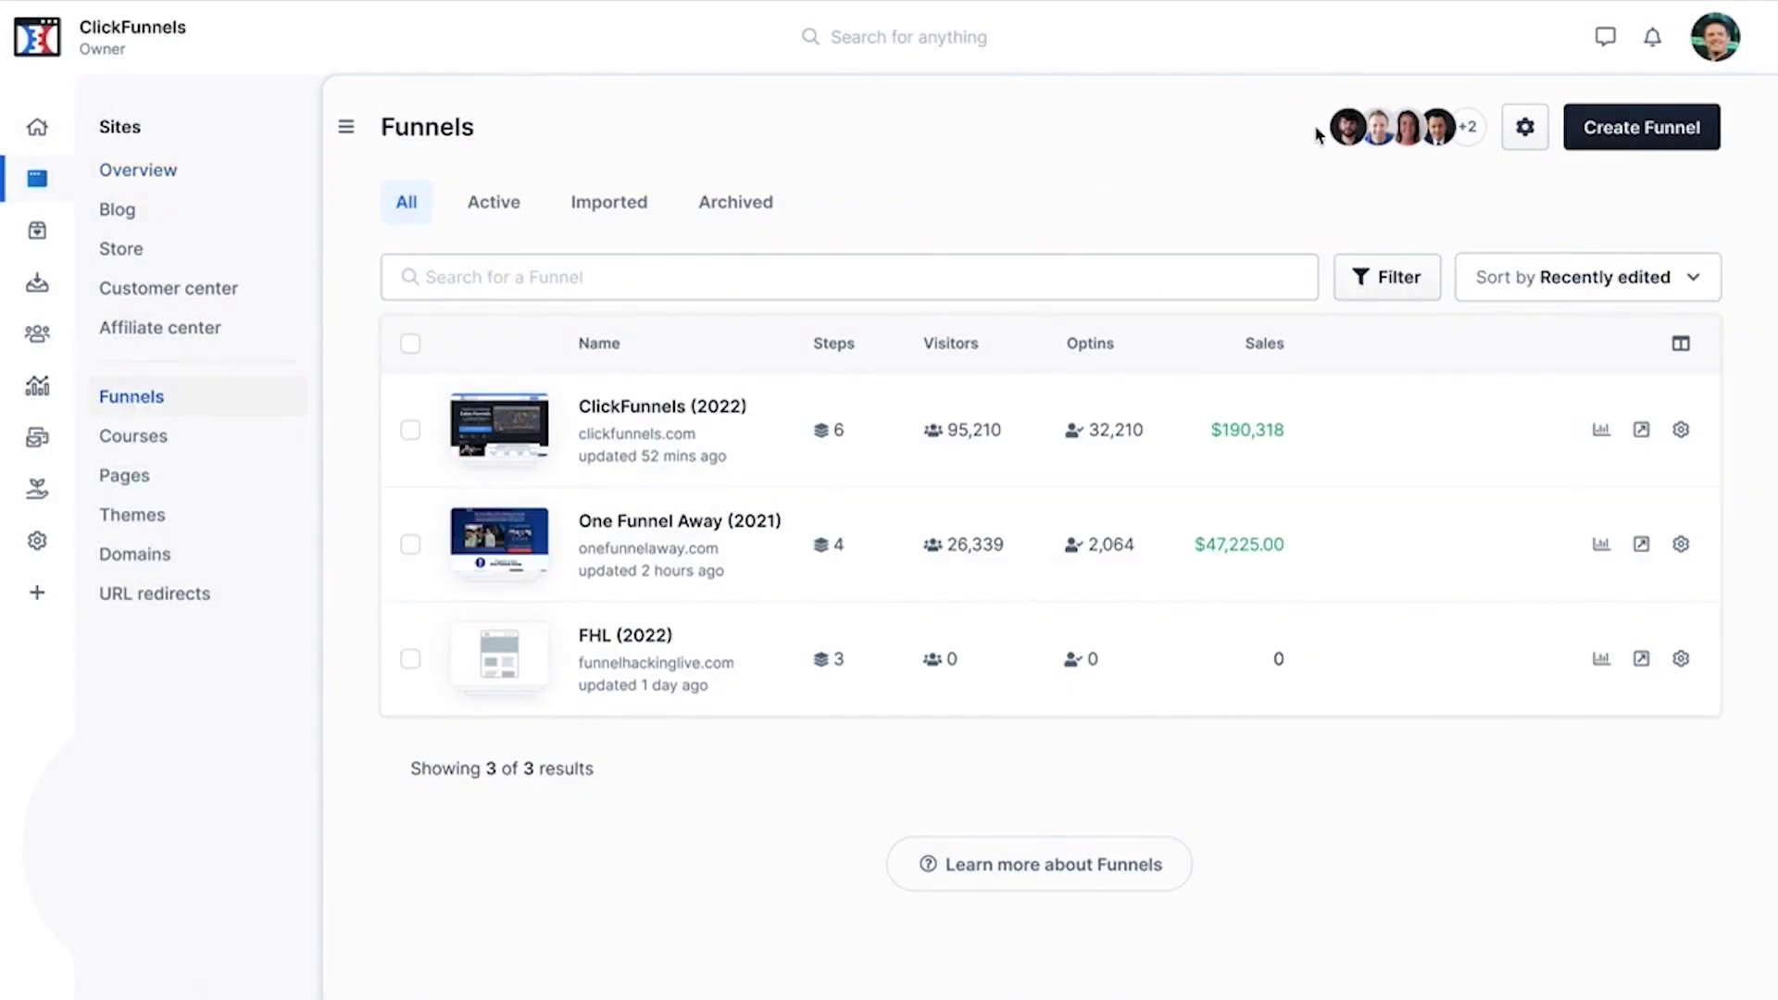
pyautogui.click(346, 128)
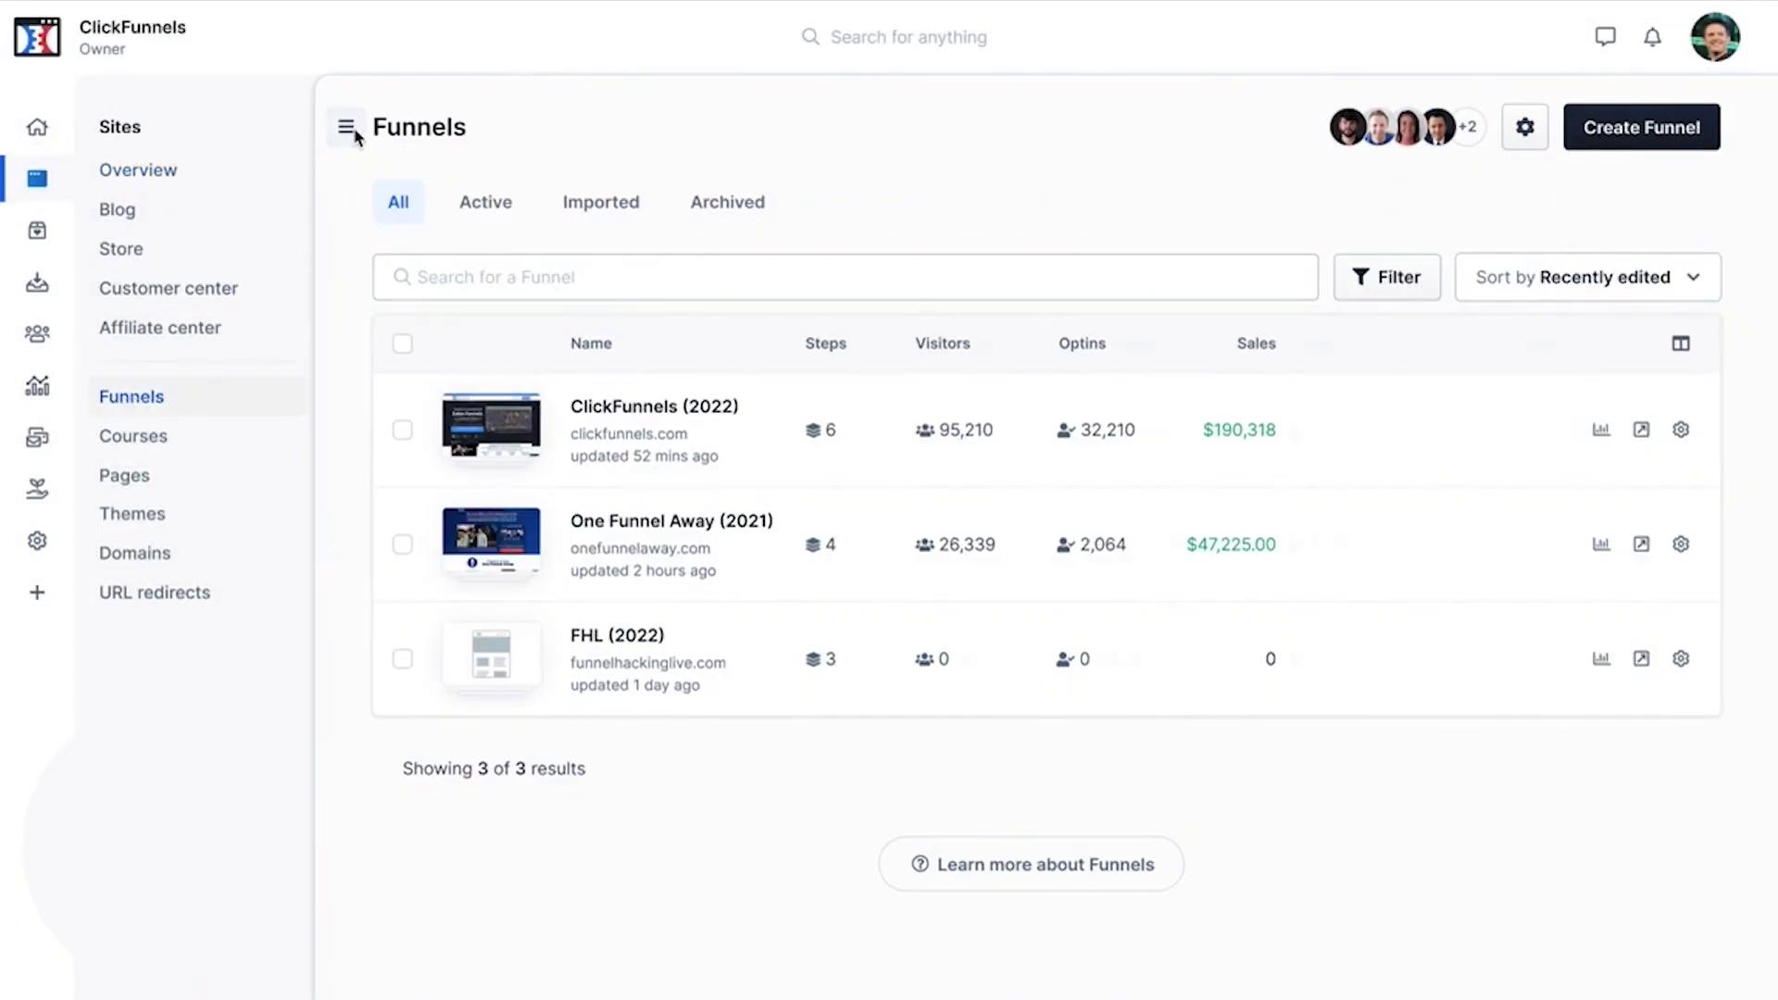
pyautogui.click(1348, 139)
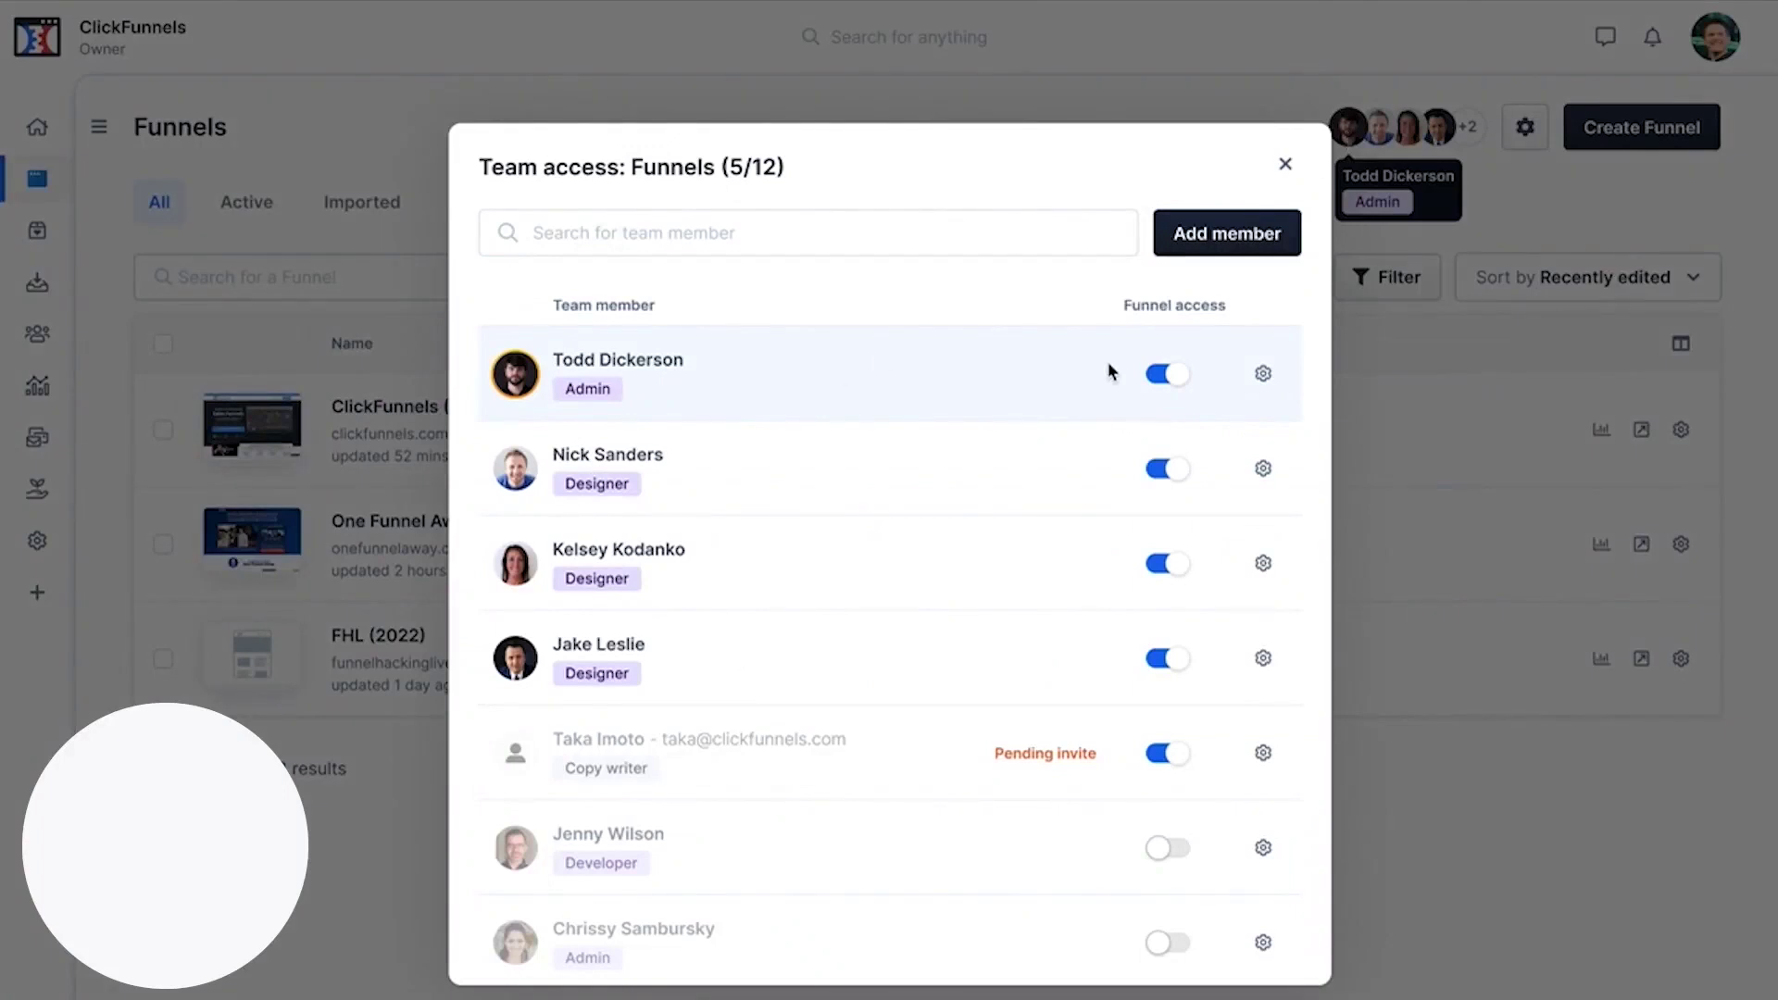
pyautogui.click(1283, 165)
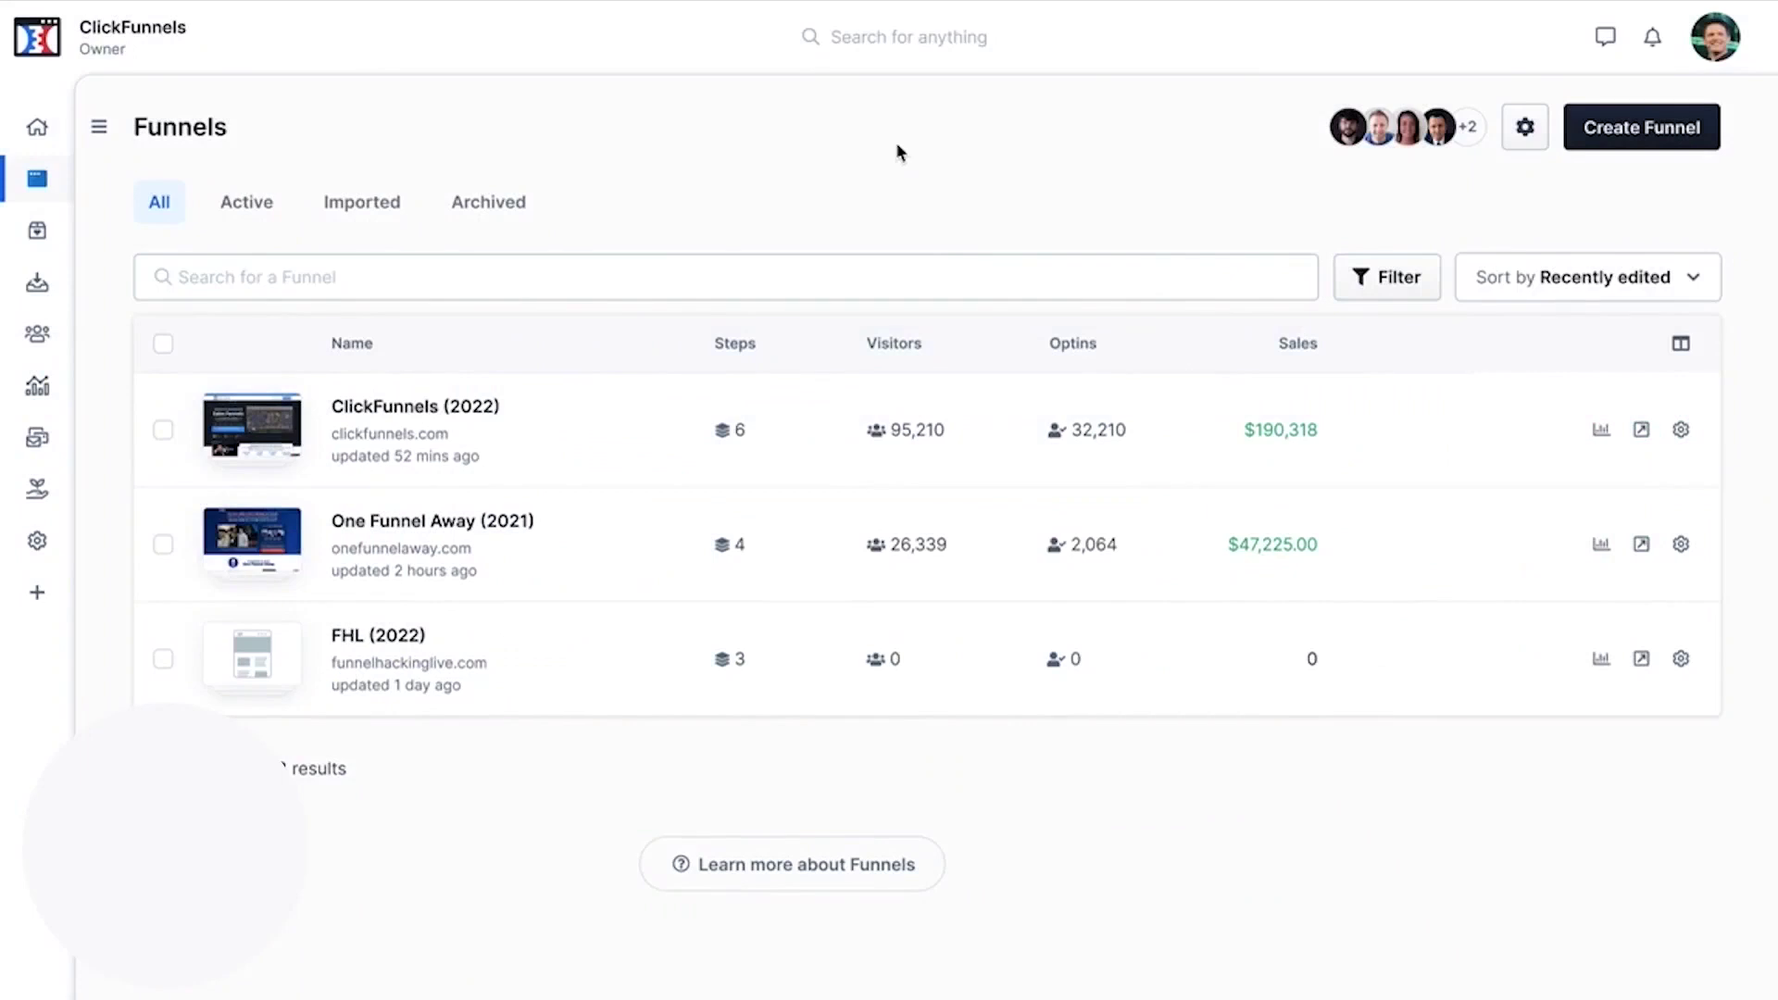
pyautogui.click(522, 512)
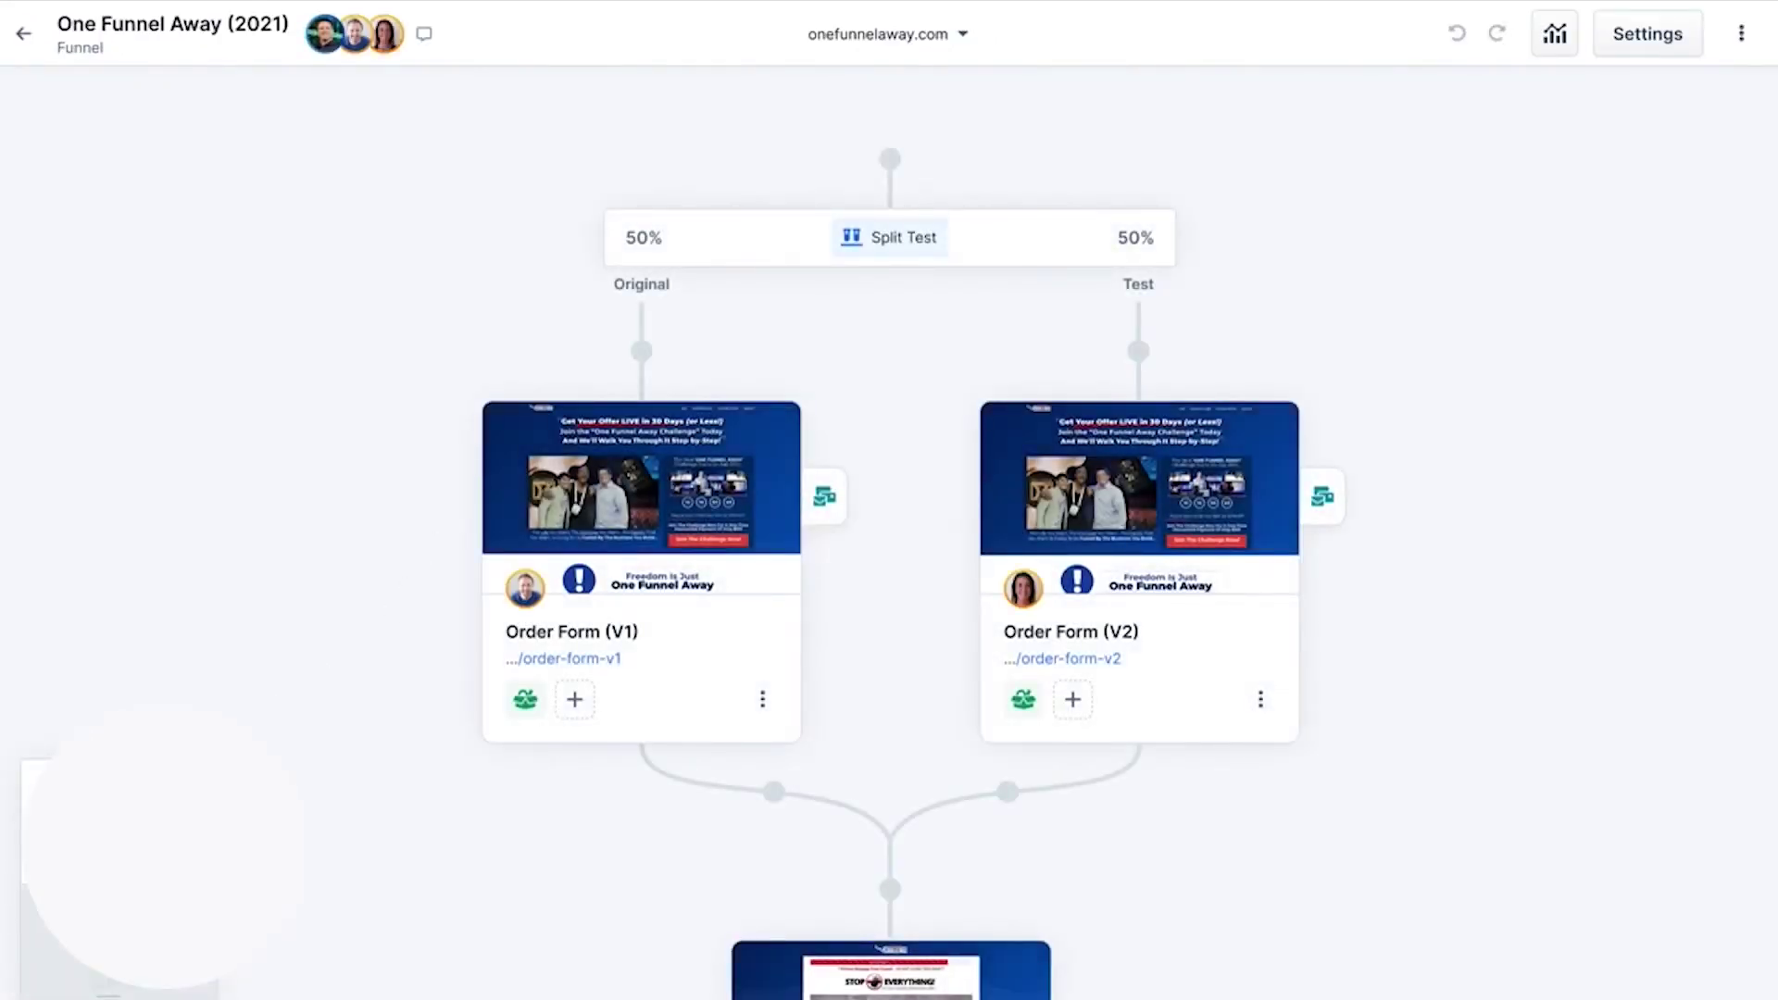
# Step: Review a collaborator's permissions on the funnel and scroll down to OTO #1
pyautogui.click(361, 48)
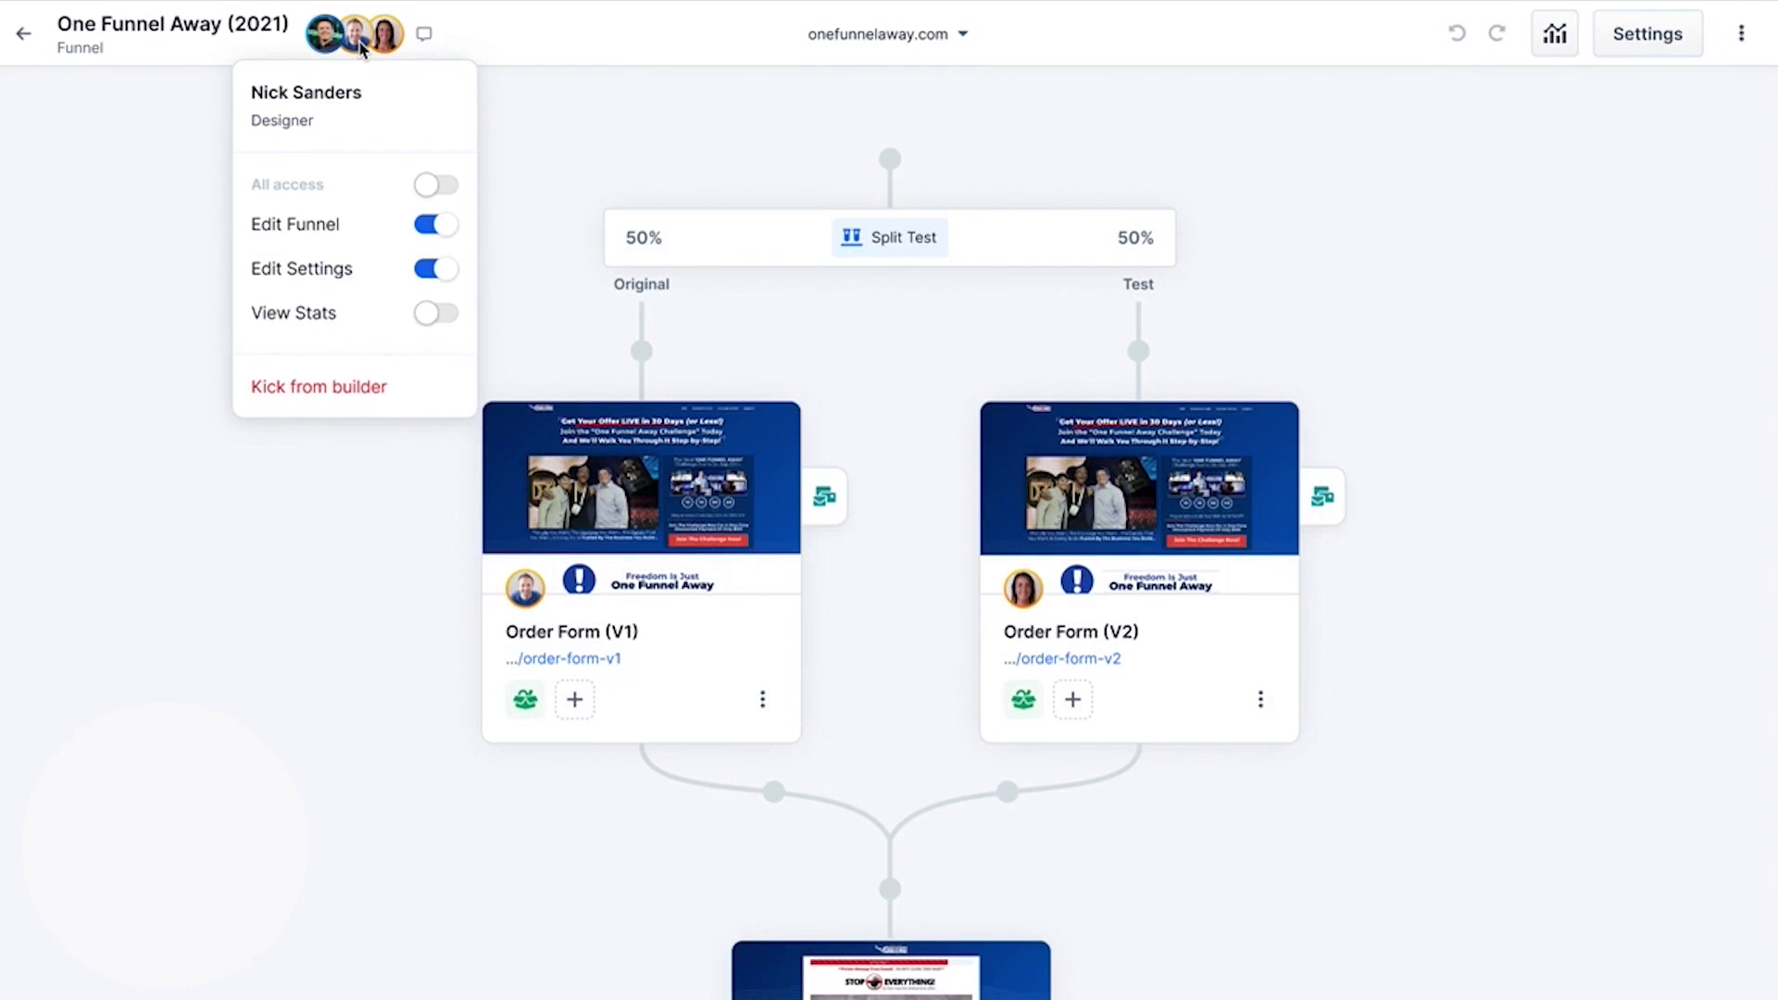
pyautogui.click(491, 120)
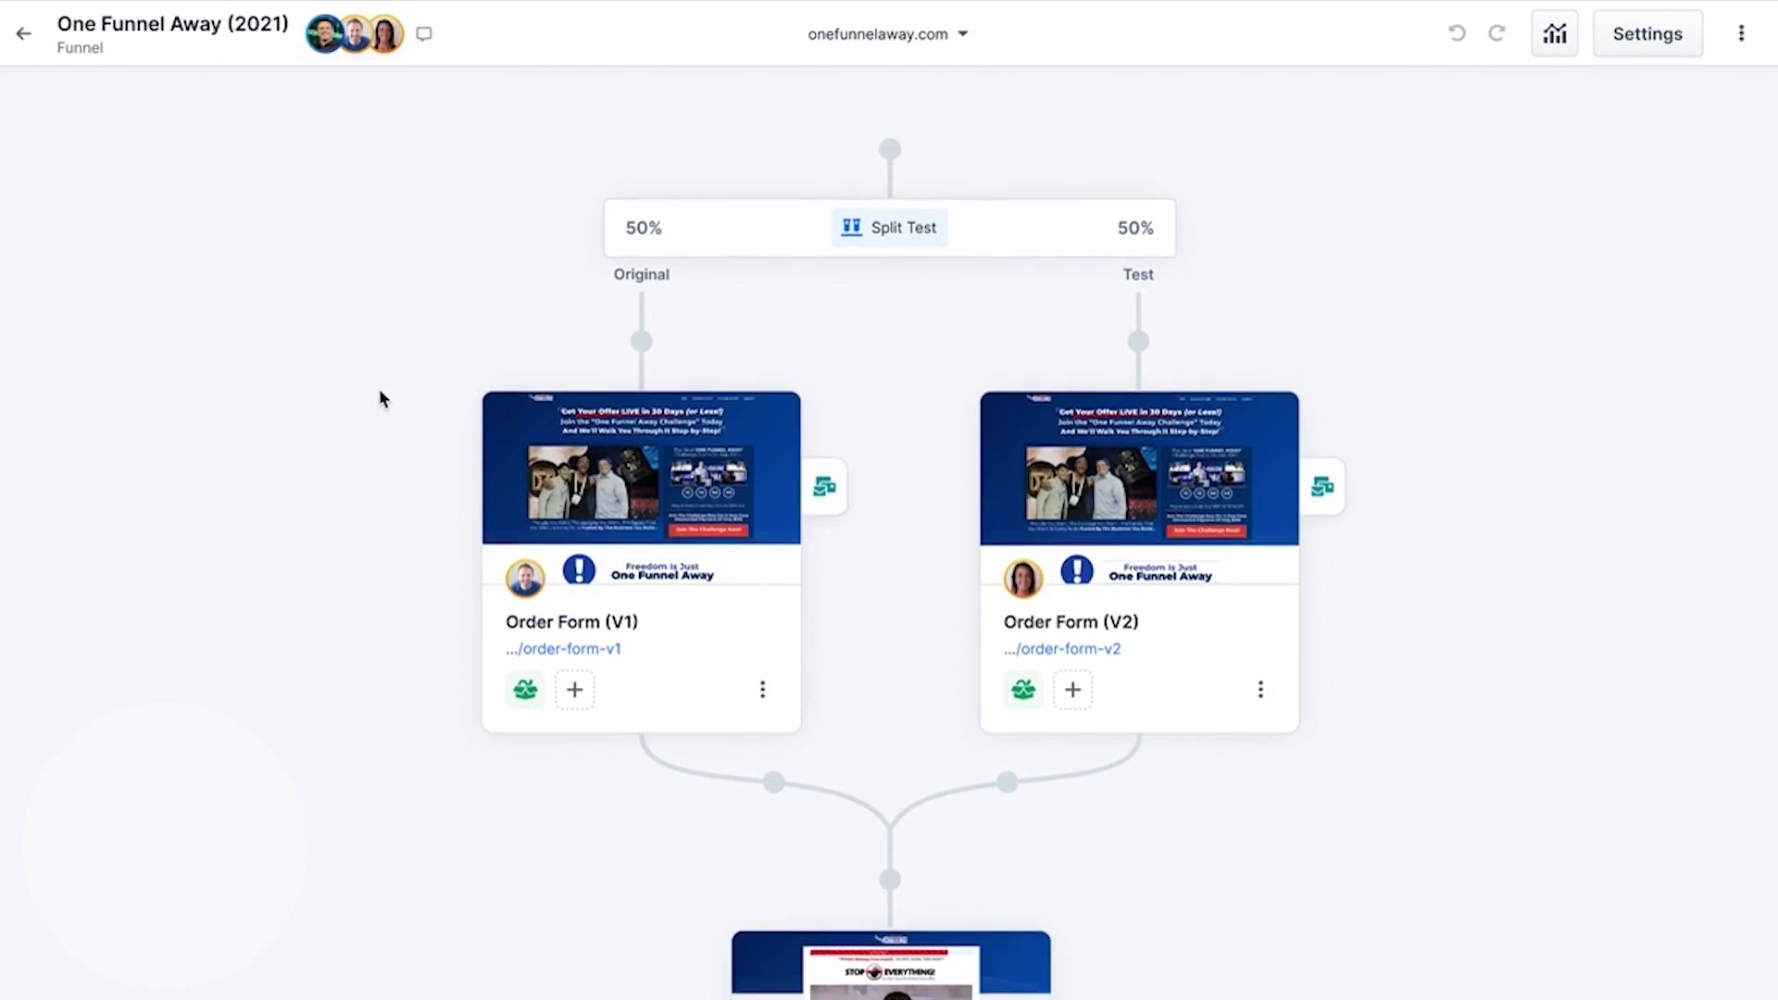
pyautogui.scroll(-3, 380, 388)
pyautogui.scroll(-10, 380, 392)
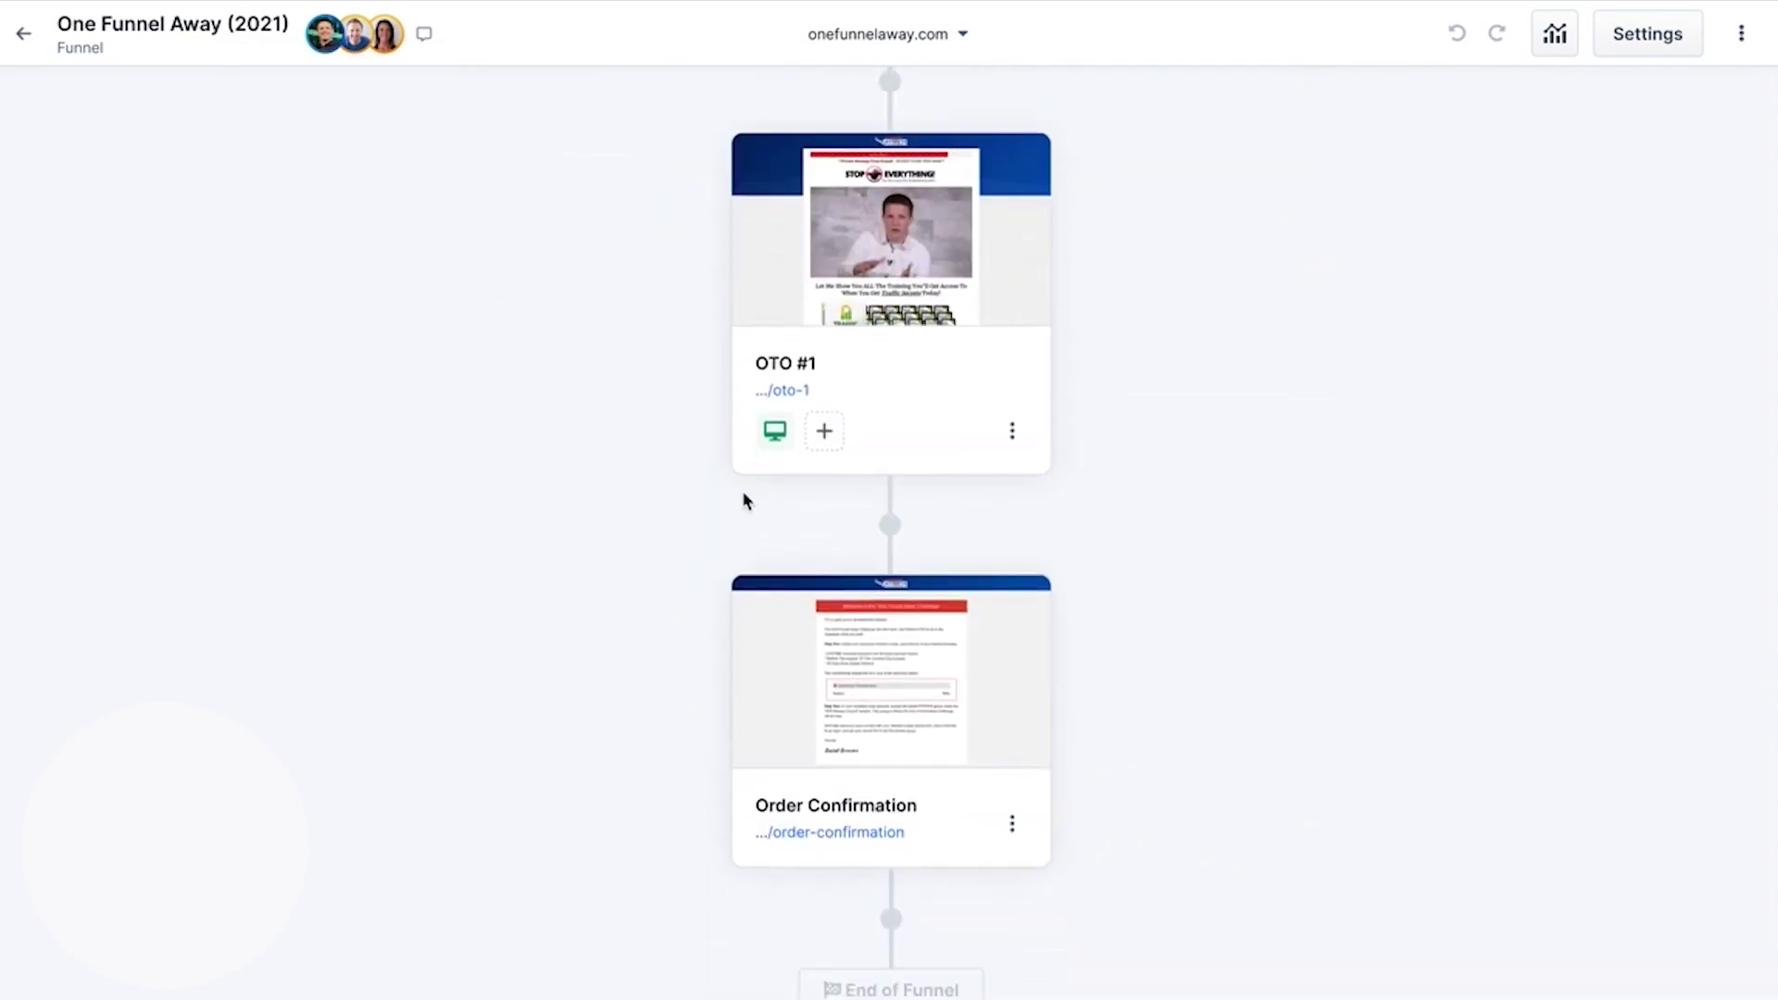
# Step: Add a split test after OTO #1 using the existing The Ultimate Course (2022) page, then edit it
pyautogui.click(890, 525)
pyautogui.click(1411, 319)
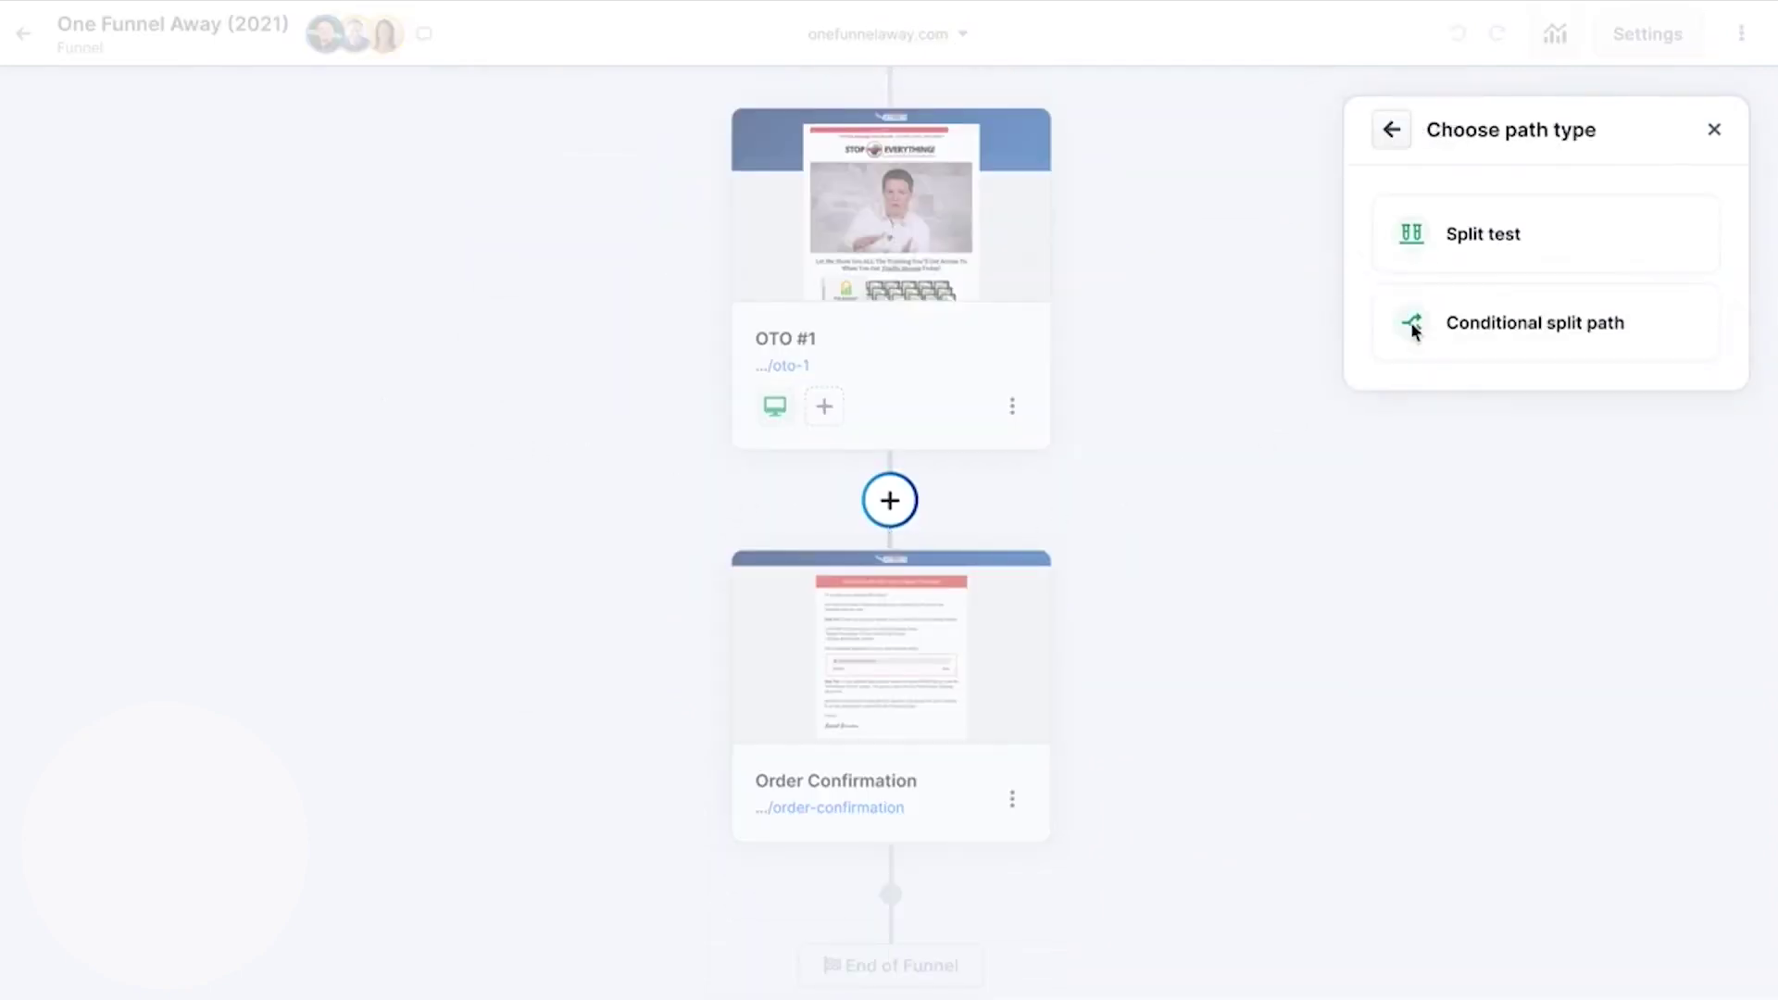
pyautogui.click(1436, 250)
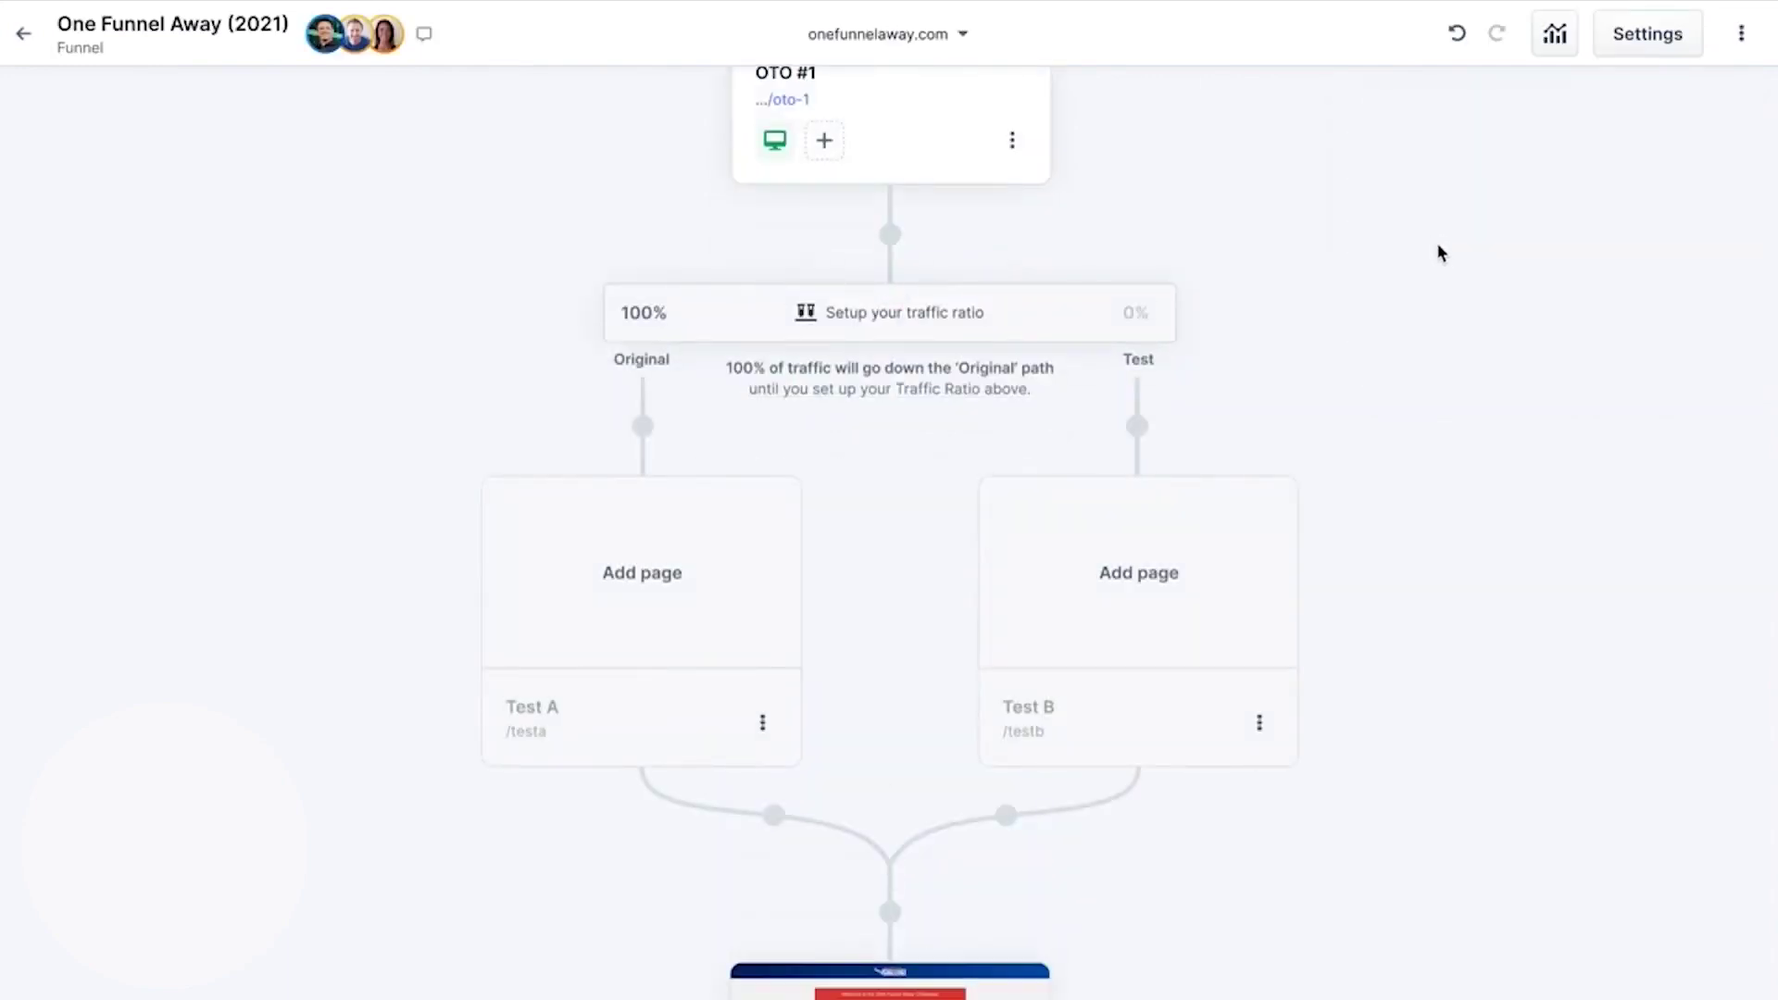
pyautogui.click(741, 504)
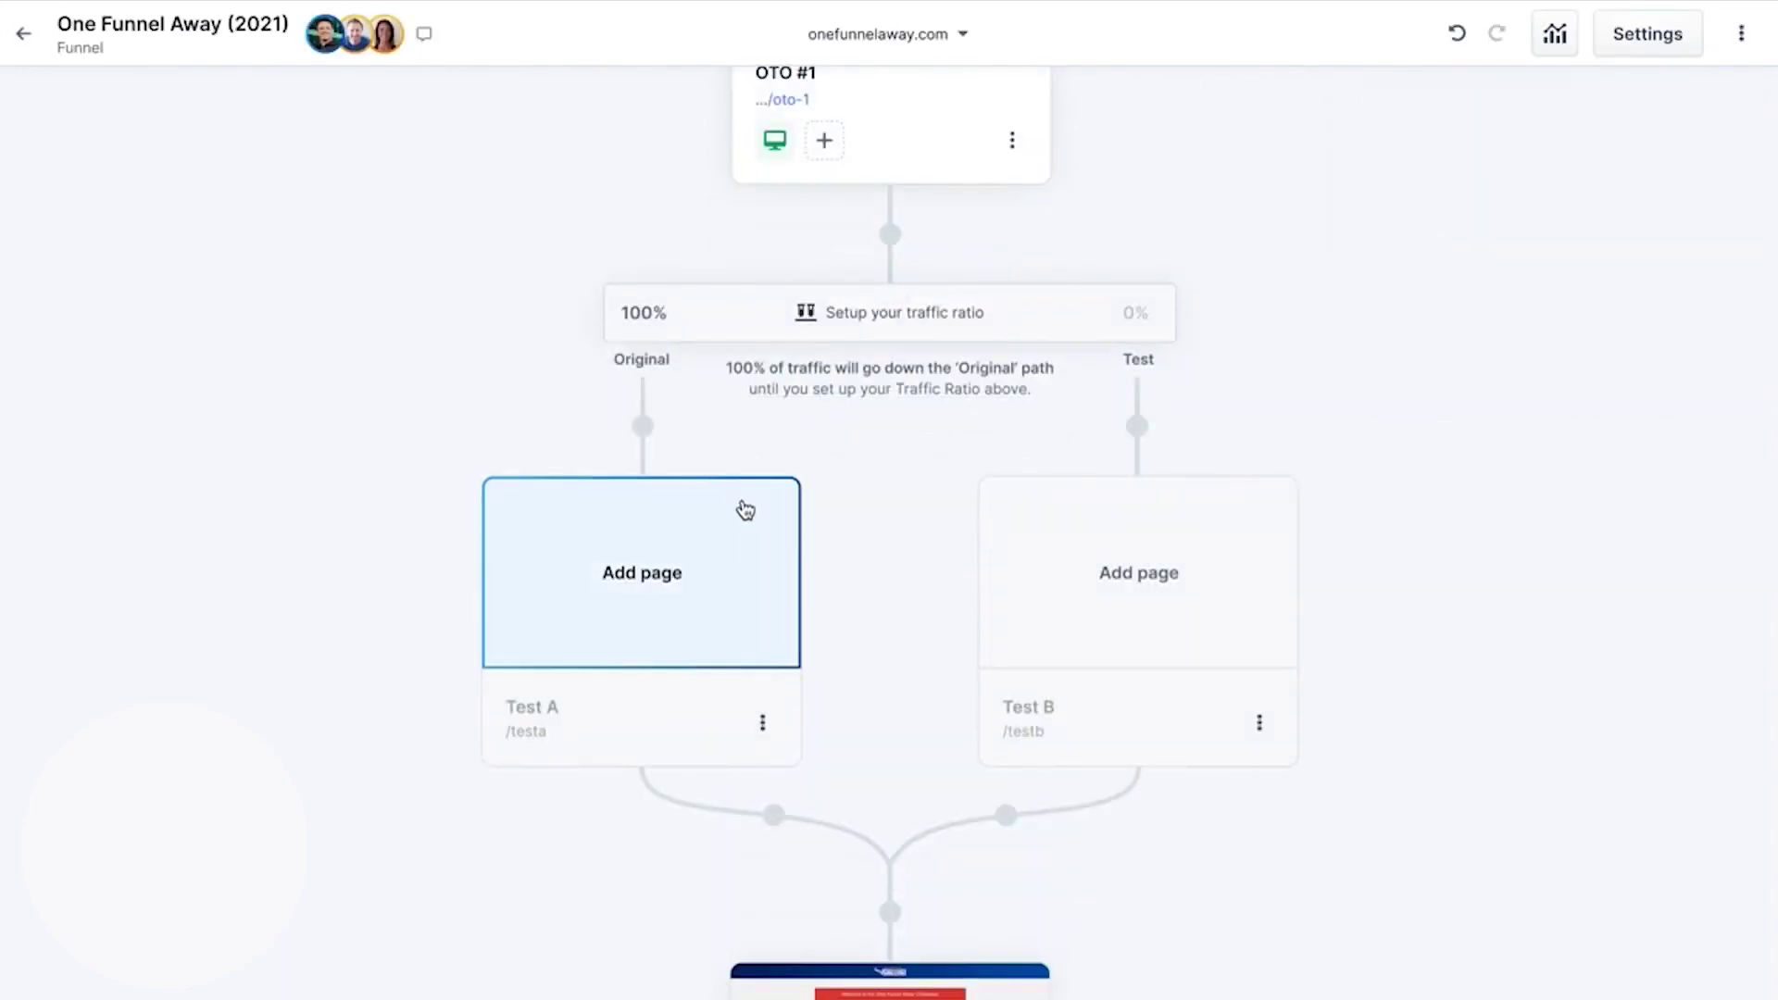
pyautogui.click(1396, 240)
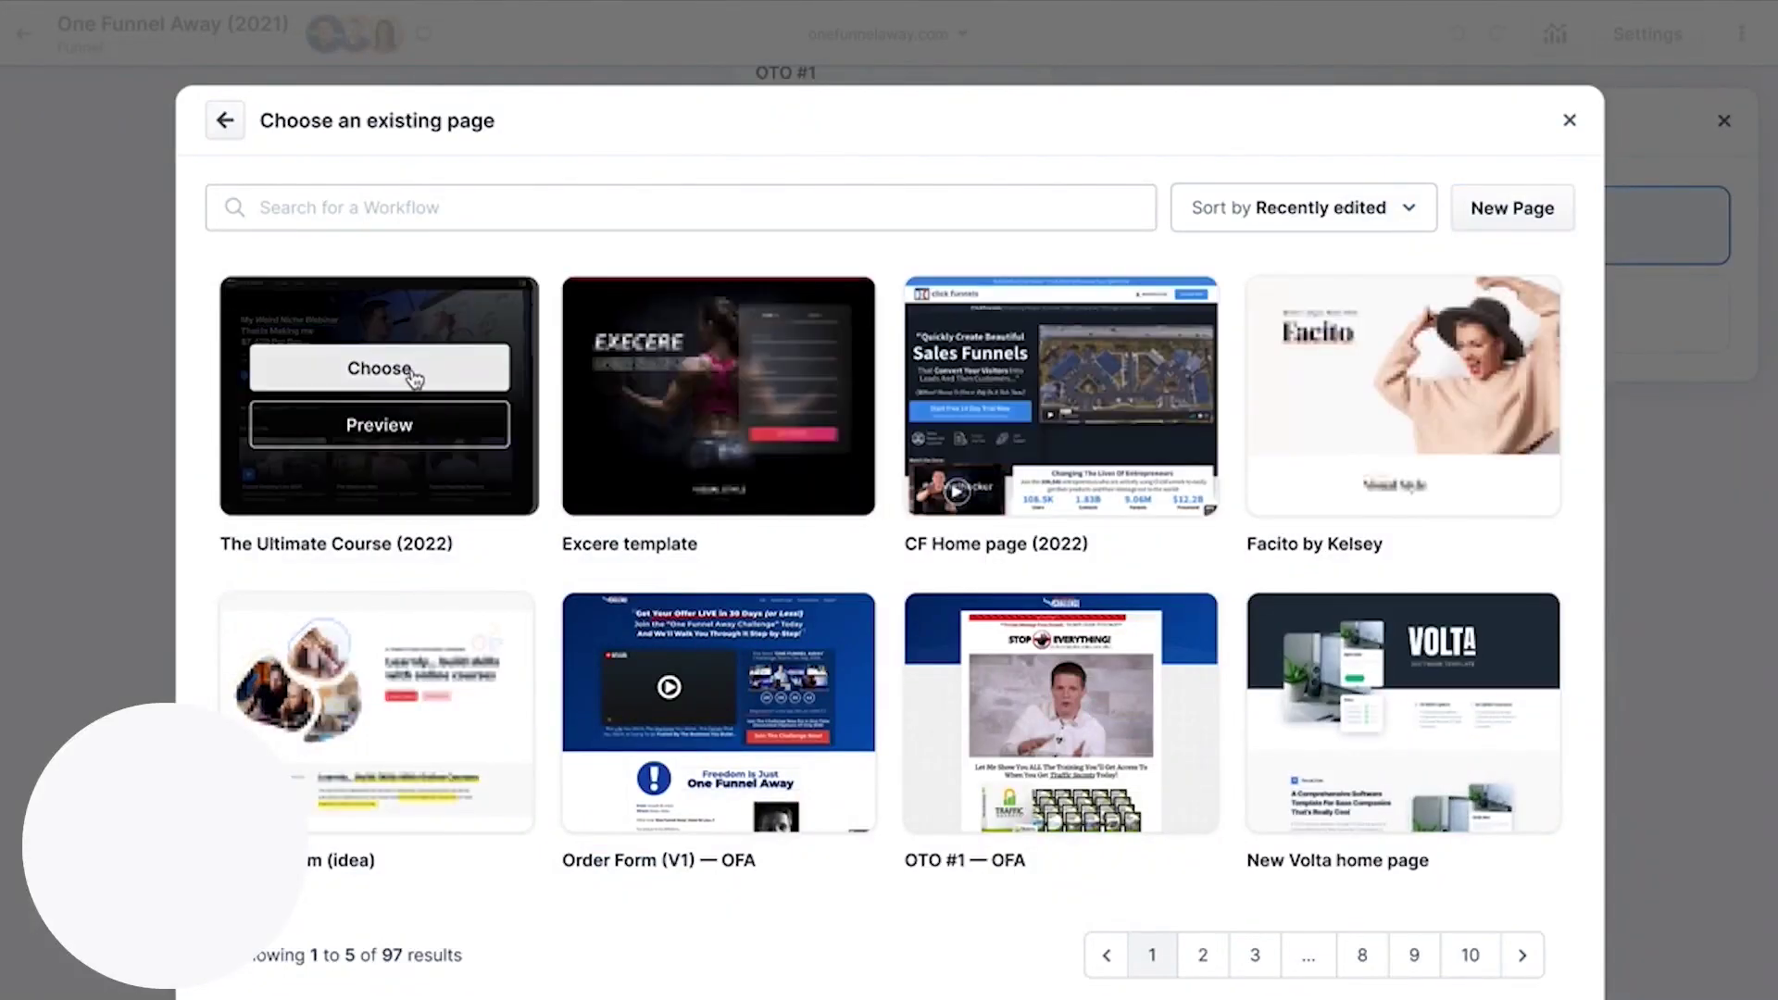
pyautogui.click(416, 369)
pyautogui.click(524, 546)
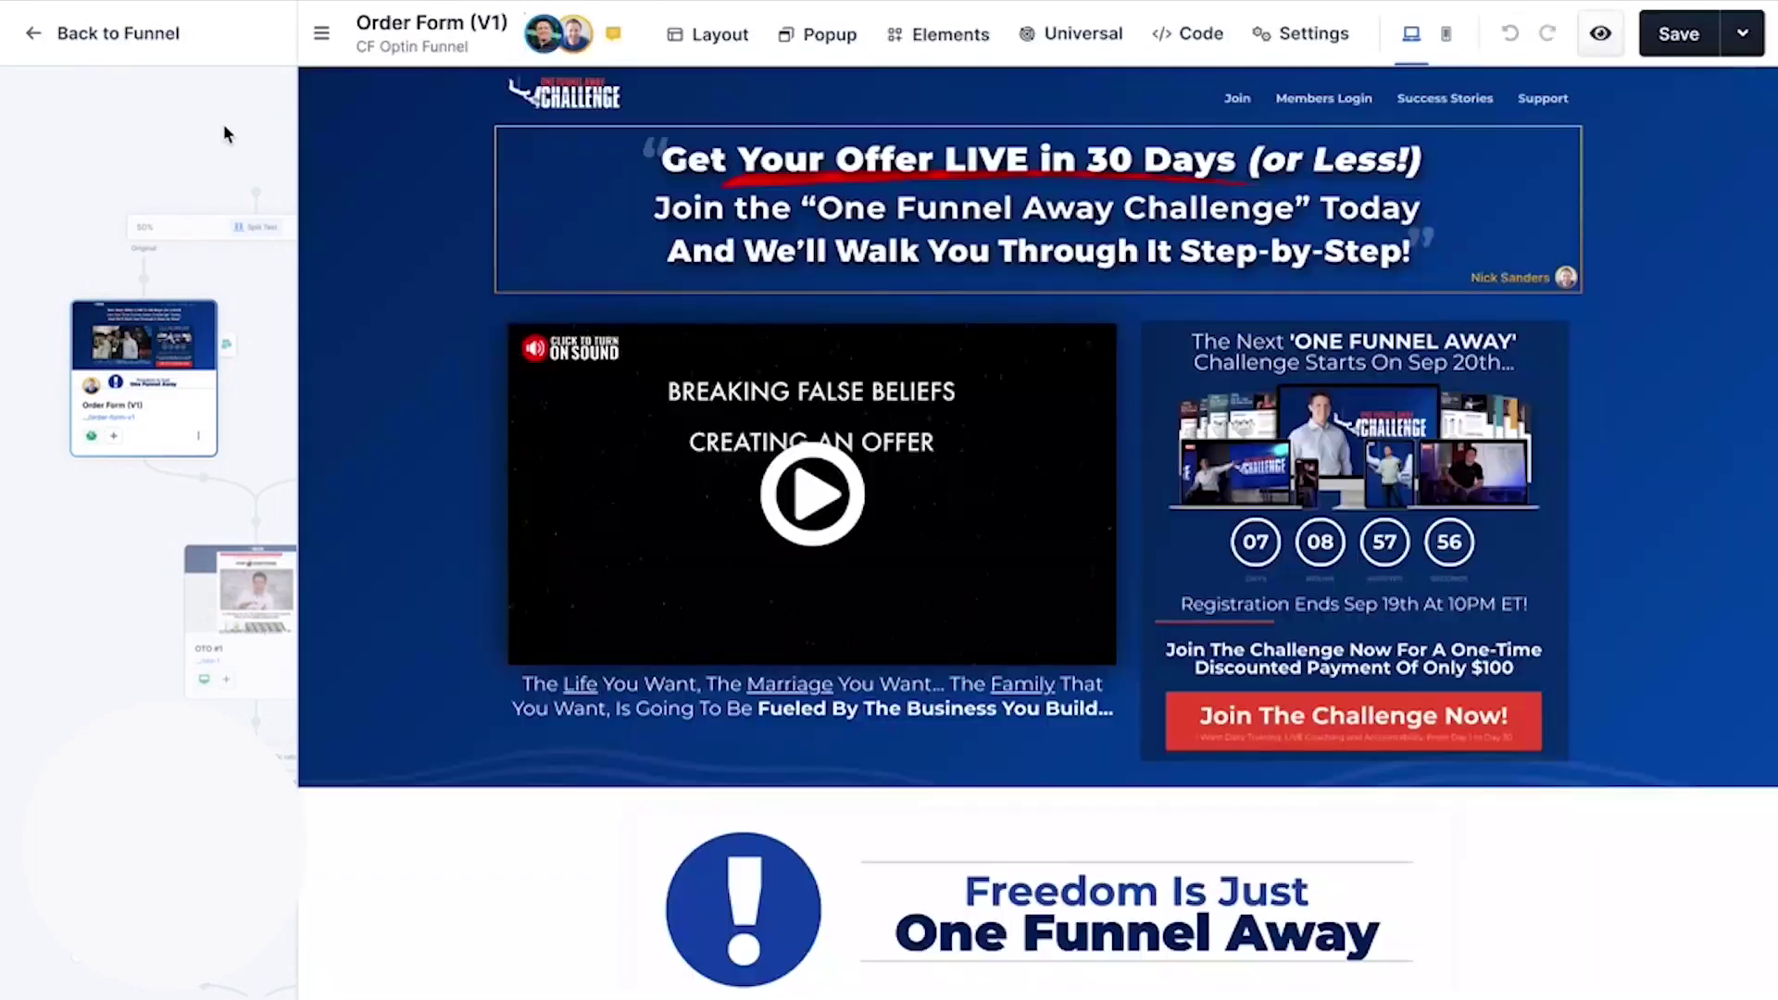
# Step: Collapse the funnel map sidebar so the Order Form (V1) page fills the editor
pyautogui.click(321, 34)
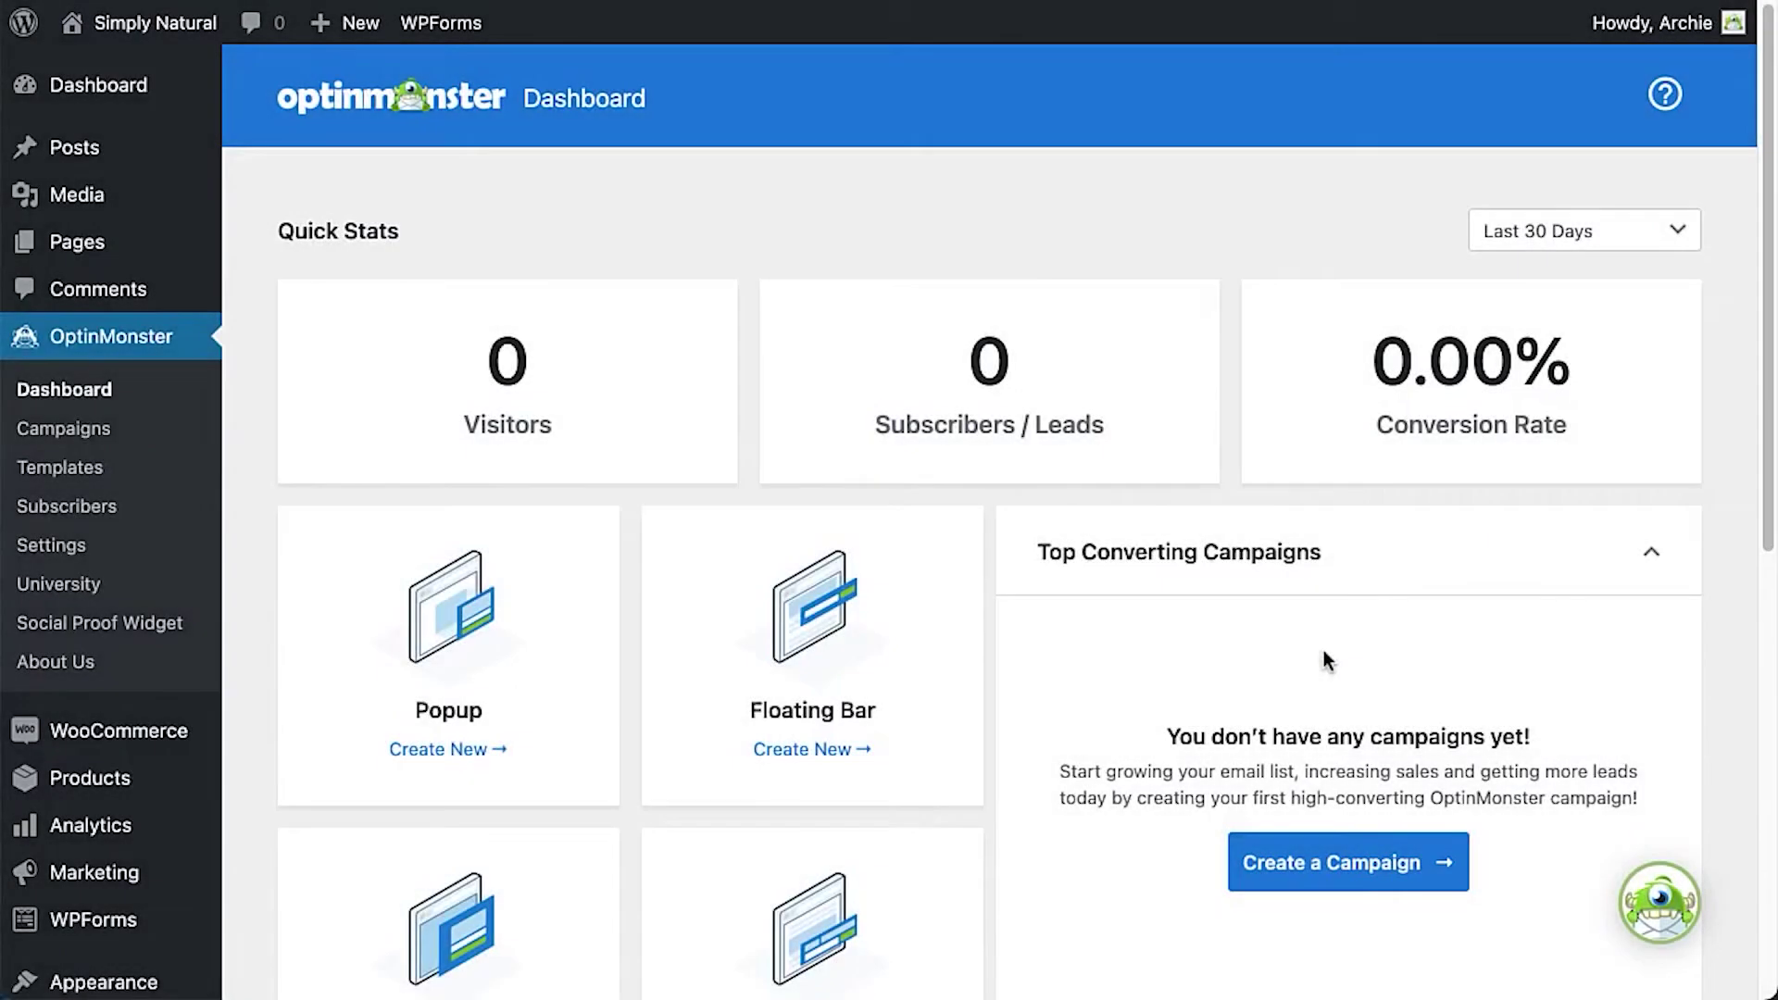
# Step: Create a new popup campaign and browse the templates by category and device
pyautogui.scroll(-5, 1327, 660)
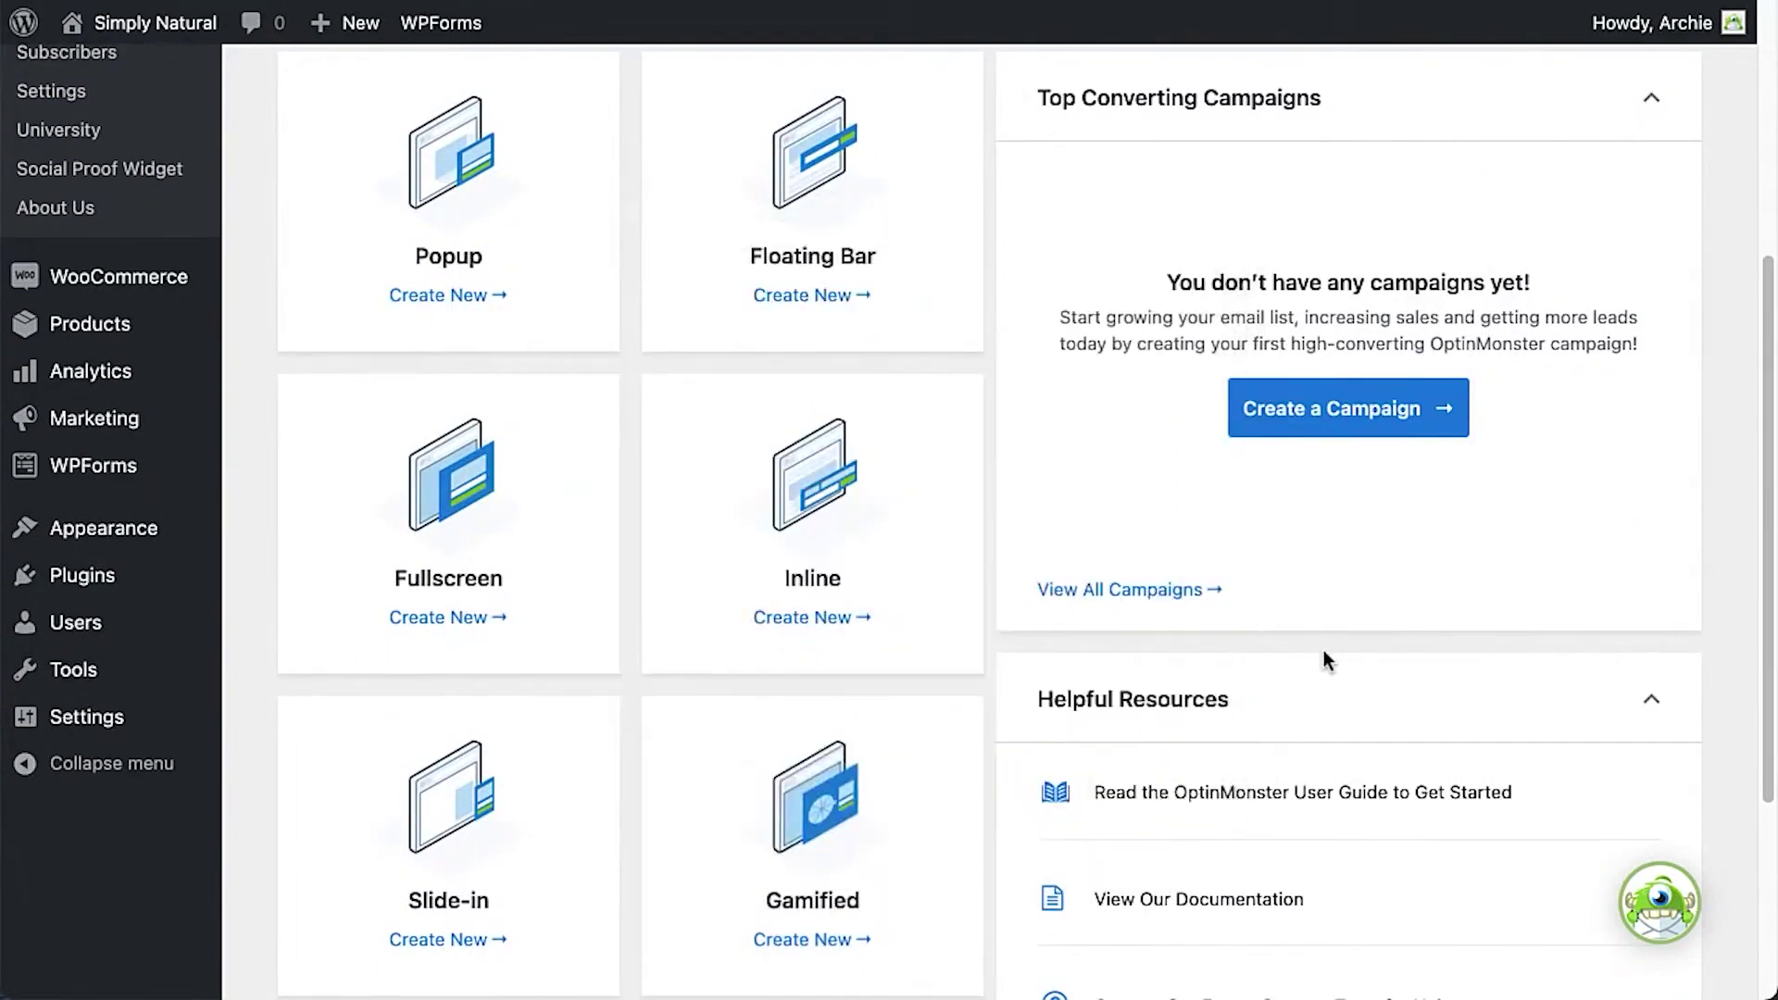
pyautogui.click(494, 283)
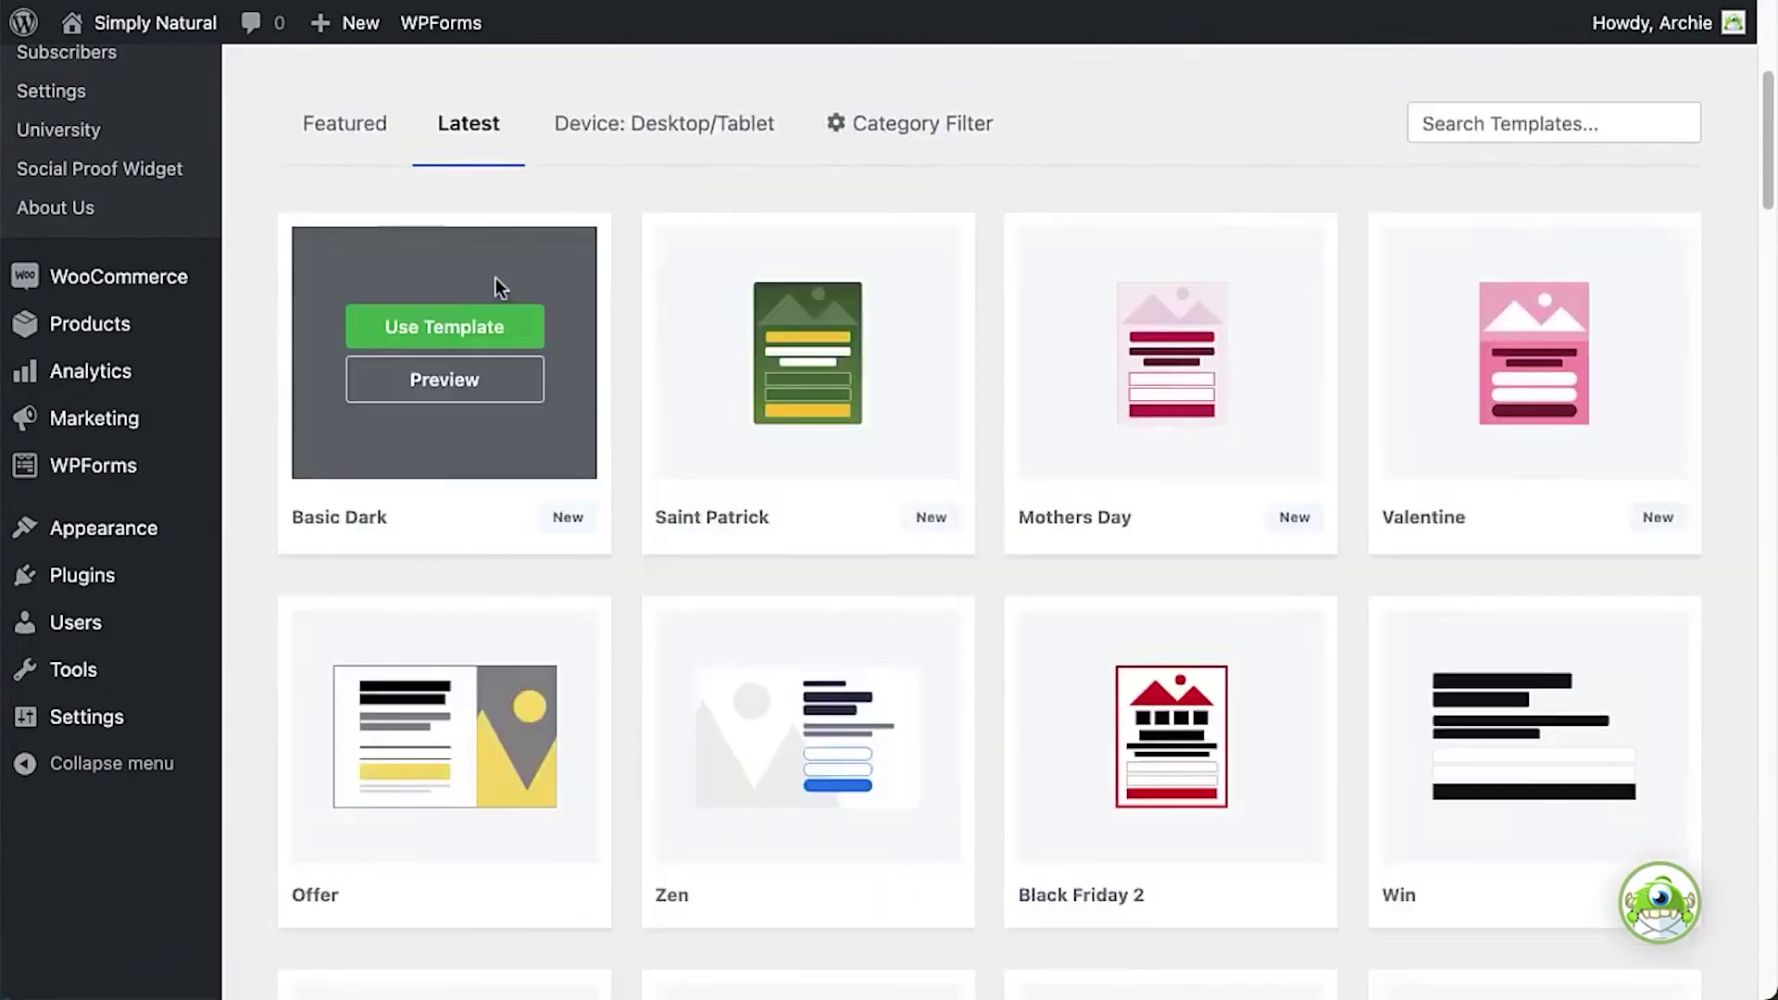
pyautogui.click(841, 121)
pyautogui.click(797, 139)
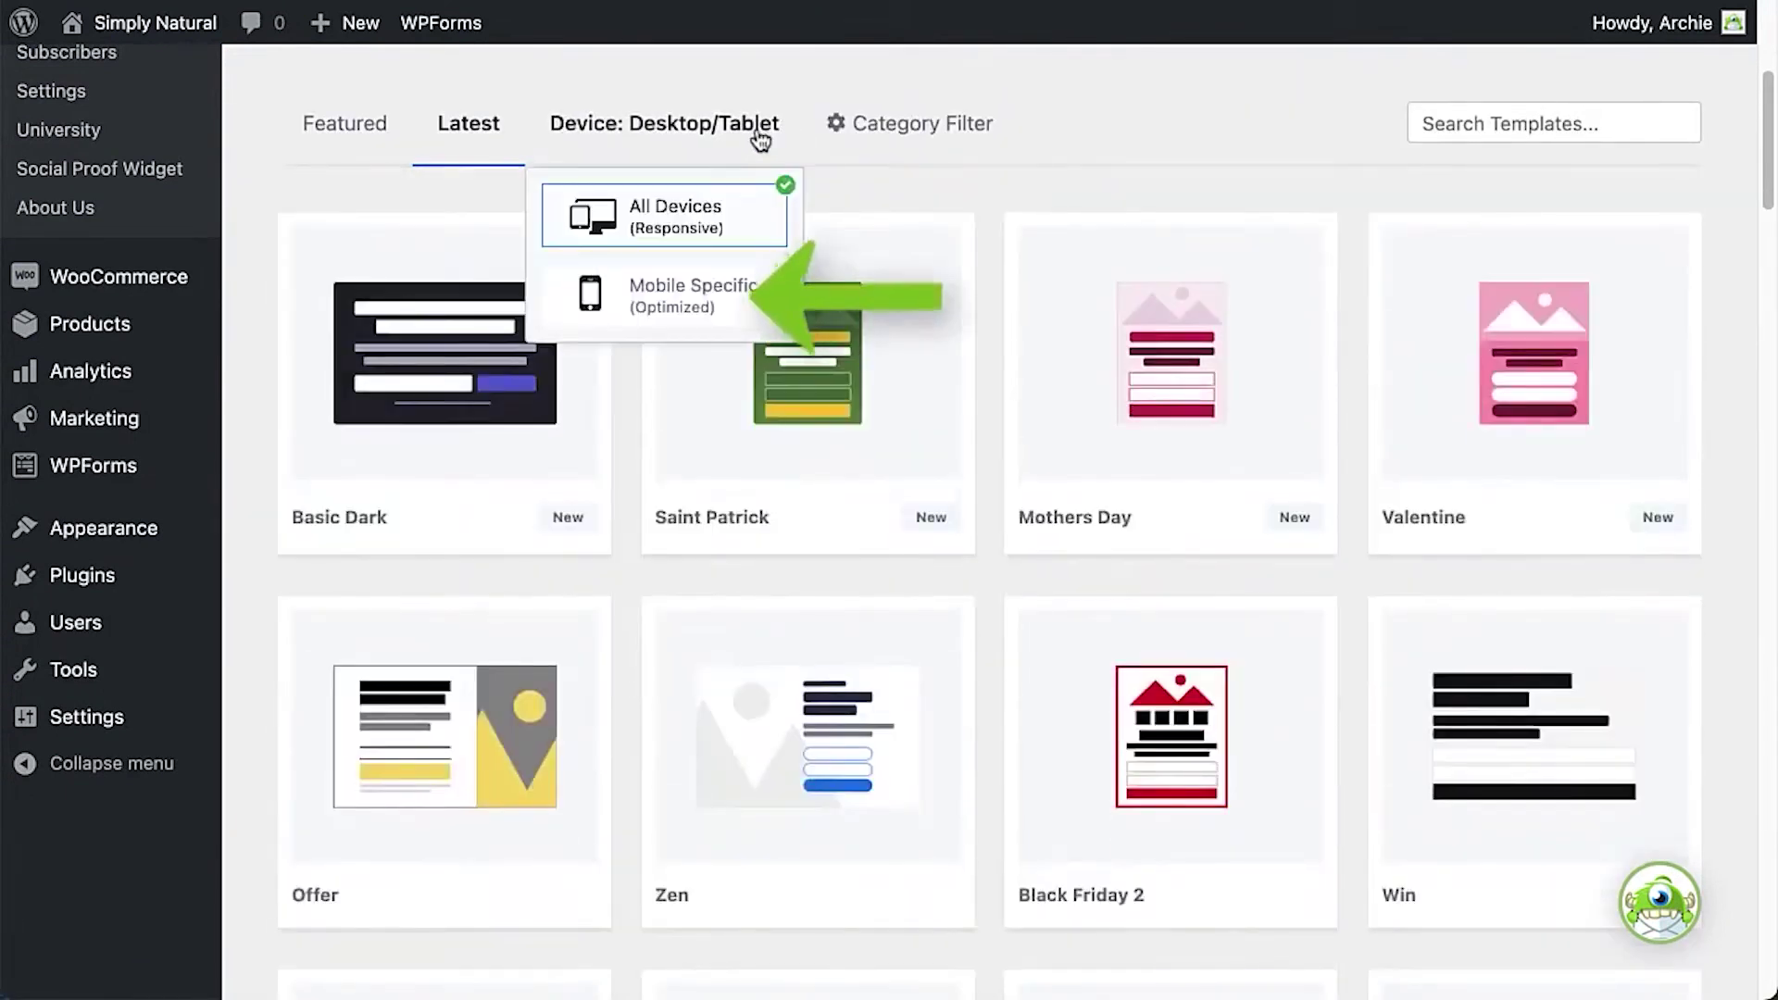
pyautogui.scroll(-20, 991, 727)
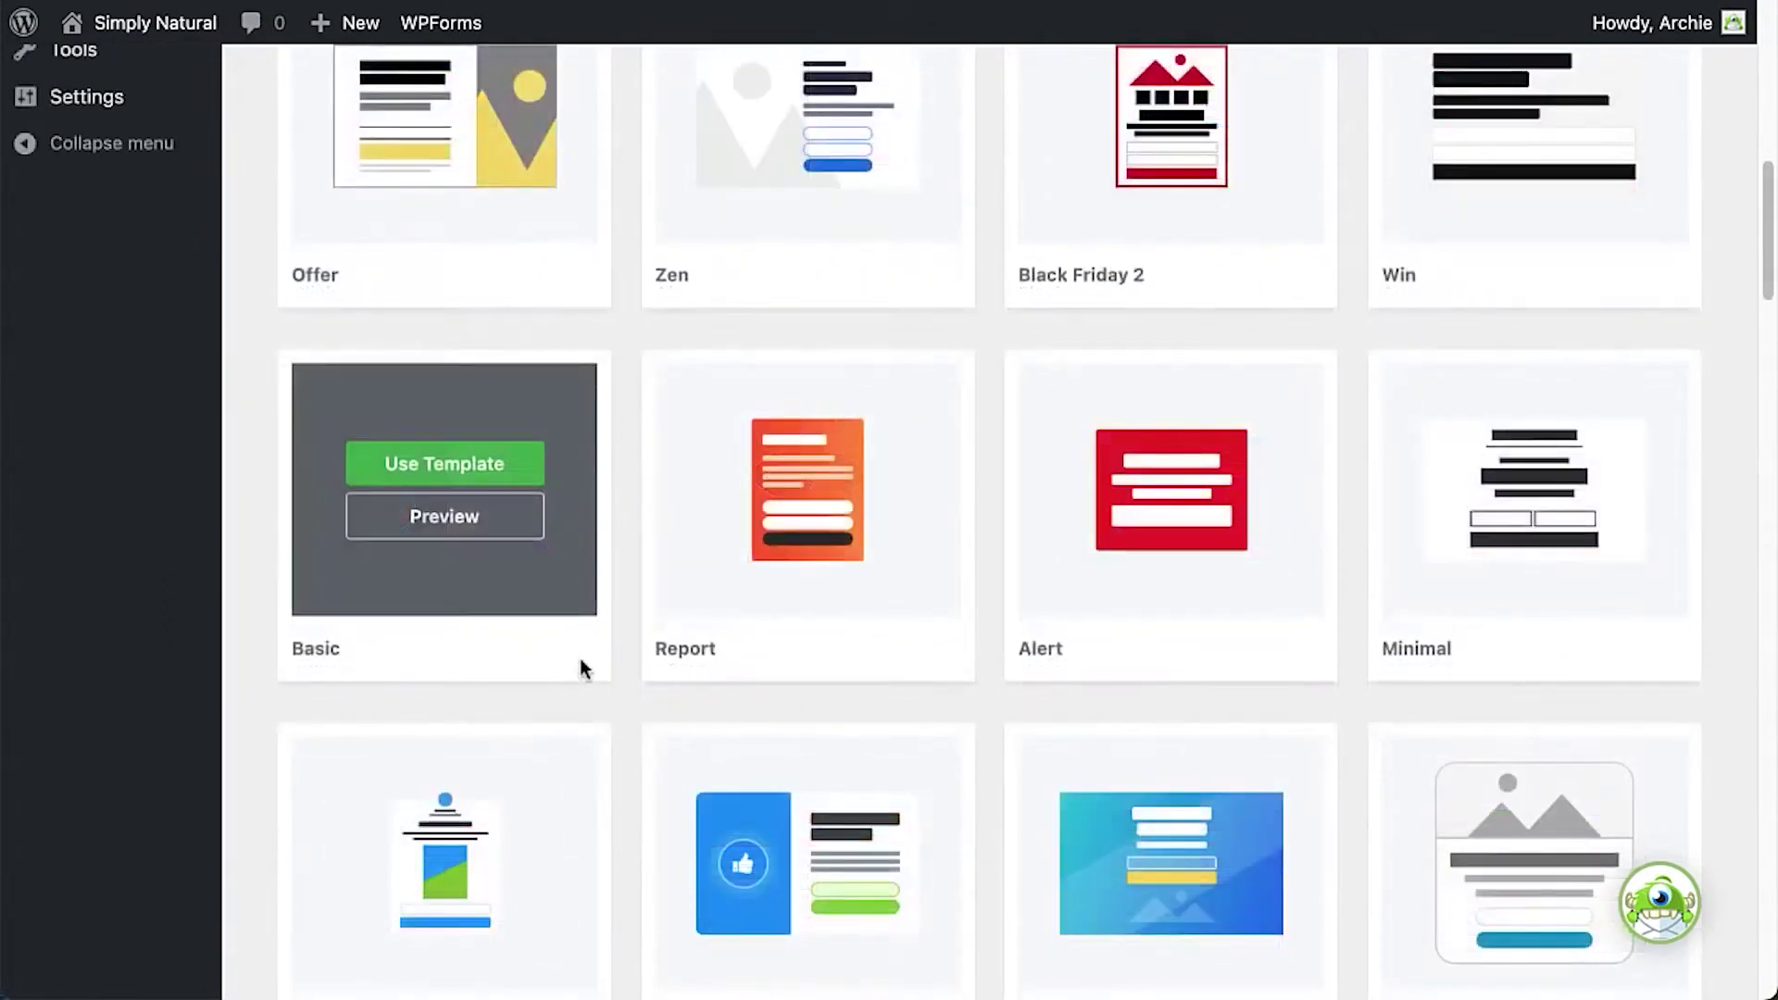
# Step: Create a campaign from the Basic popup template named 'Newsletter Signup (Pop Up)' and start building
pyautogui.click(519, 530)
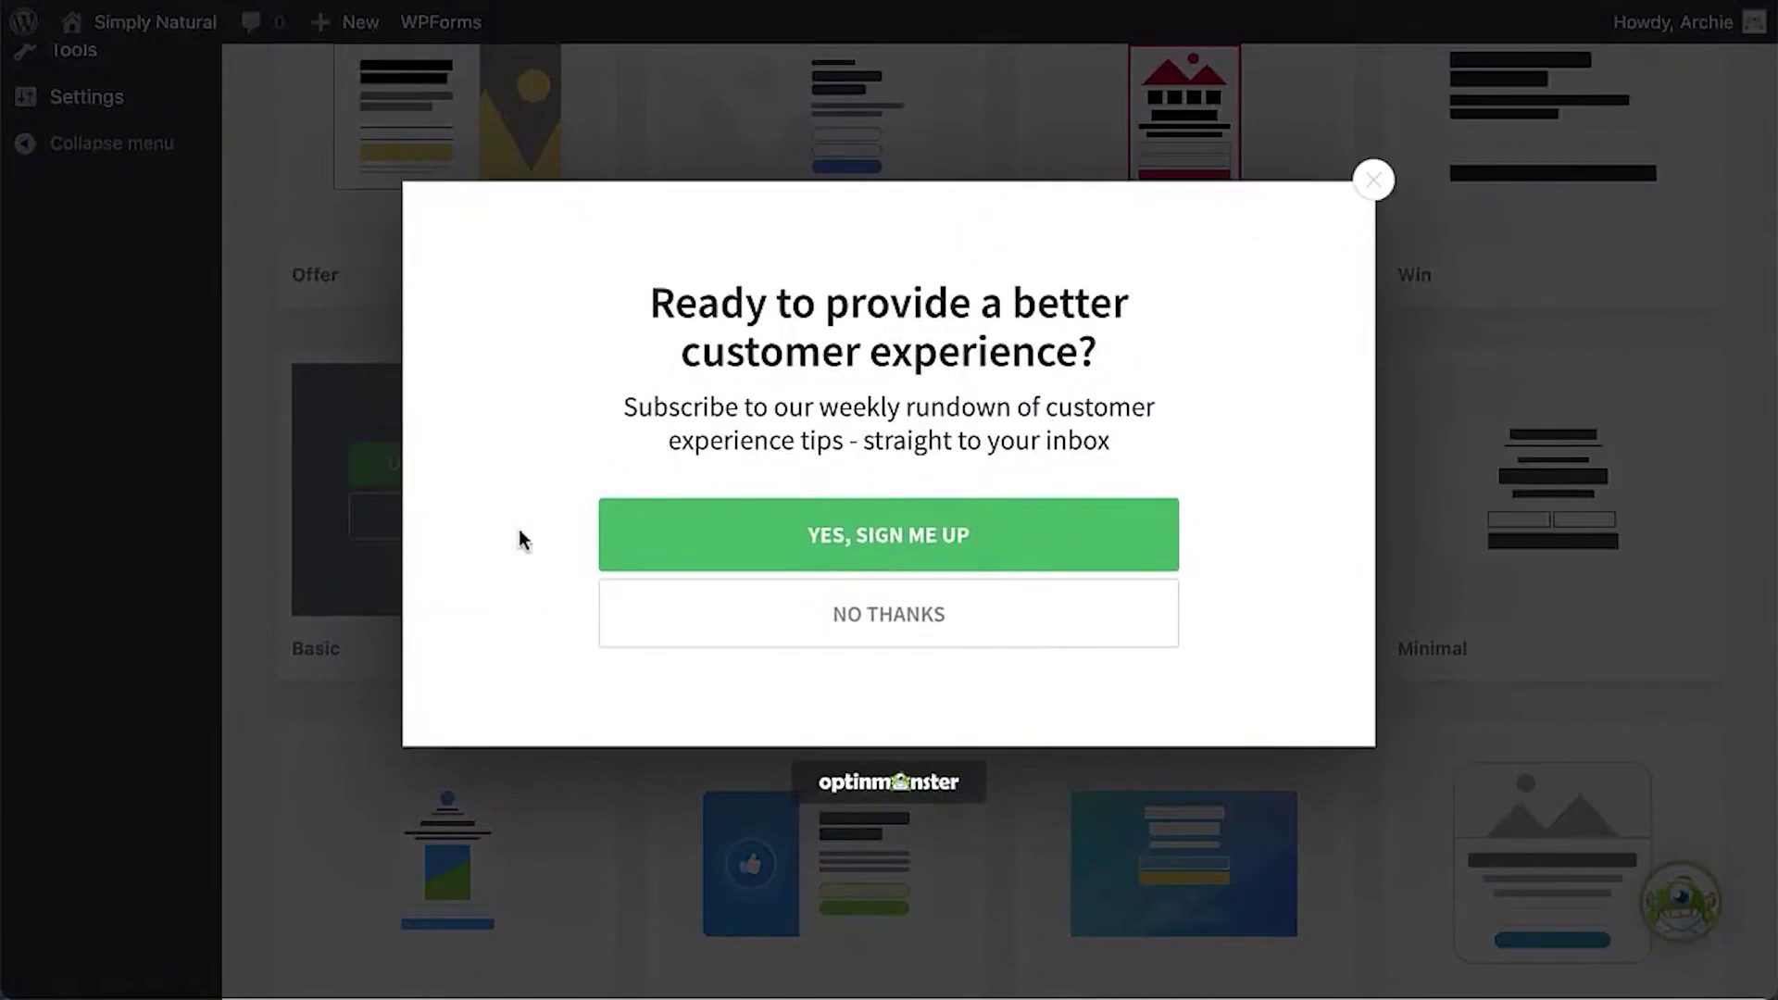
pyautogui.press('Escape')
pyautogui.click(515, 473)
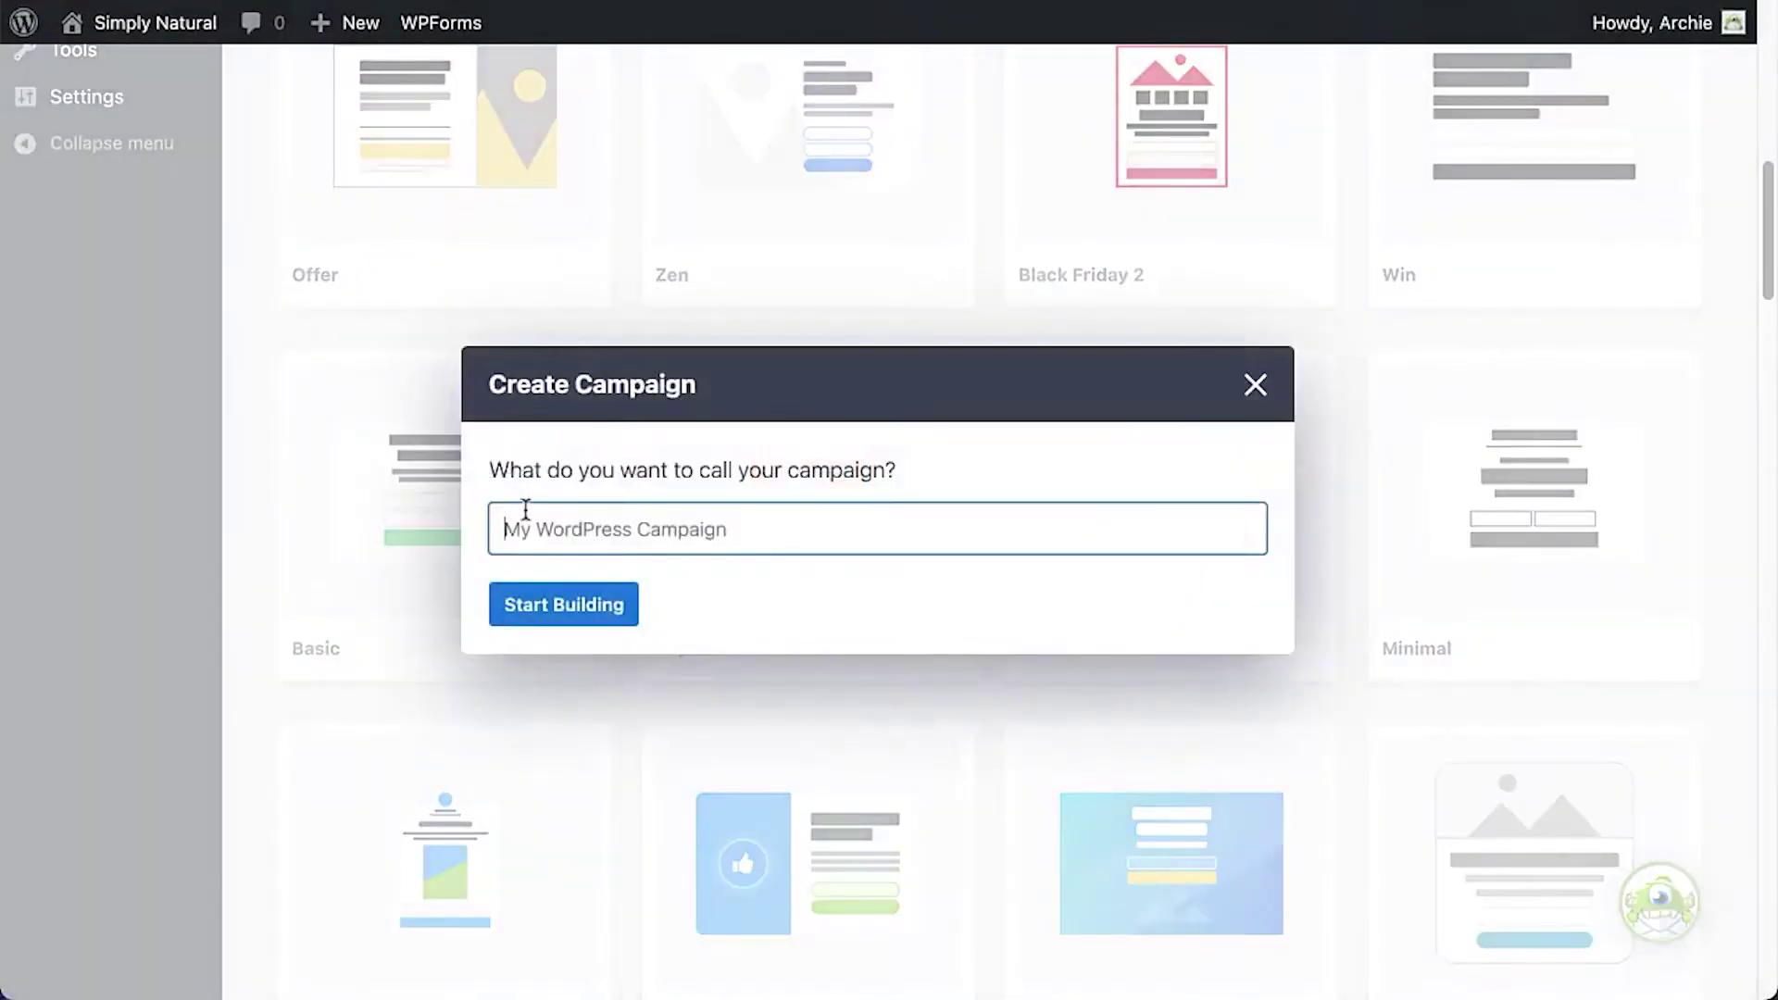
pyautogui.click(525, 525)
pyautogui.write('Newsletter Signup (Pop Up)')
pyautogui.click(602, 607)
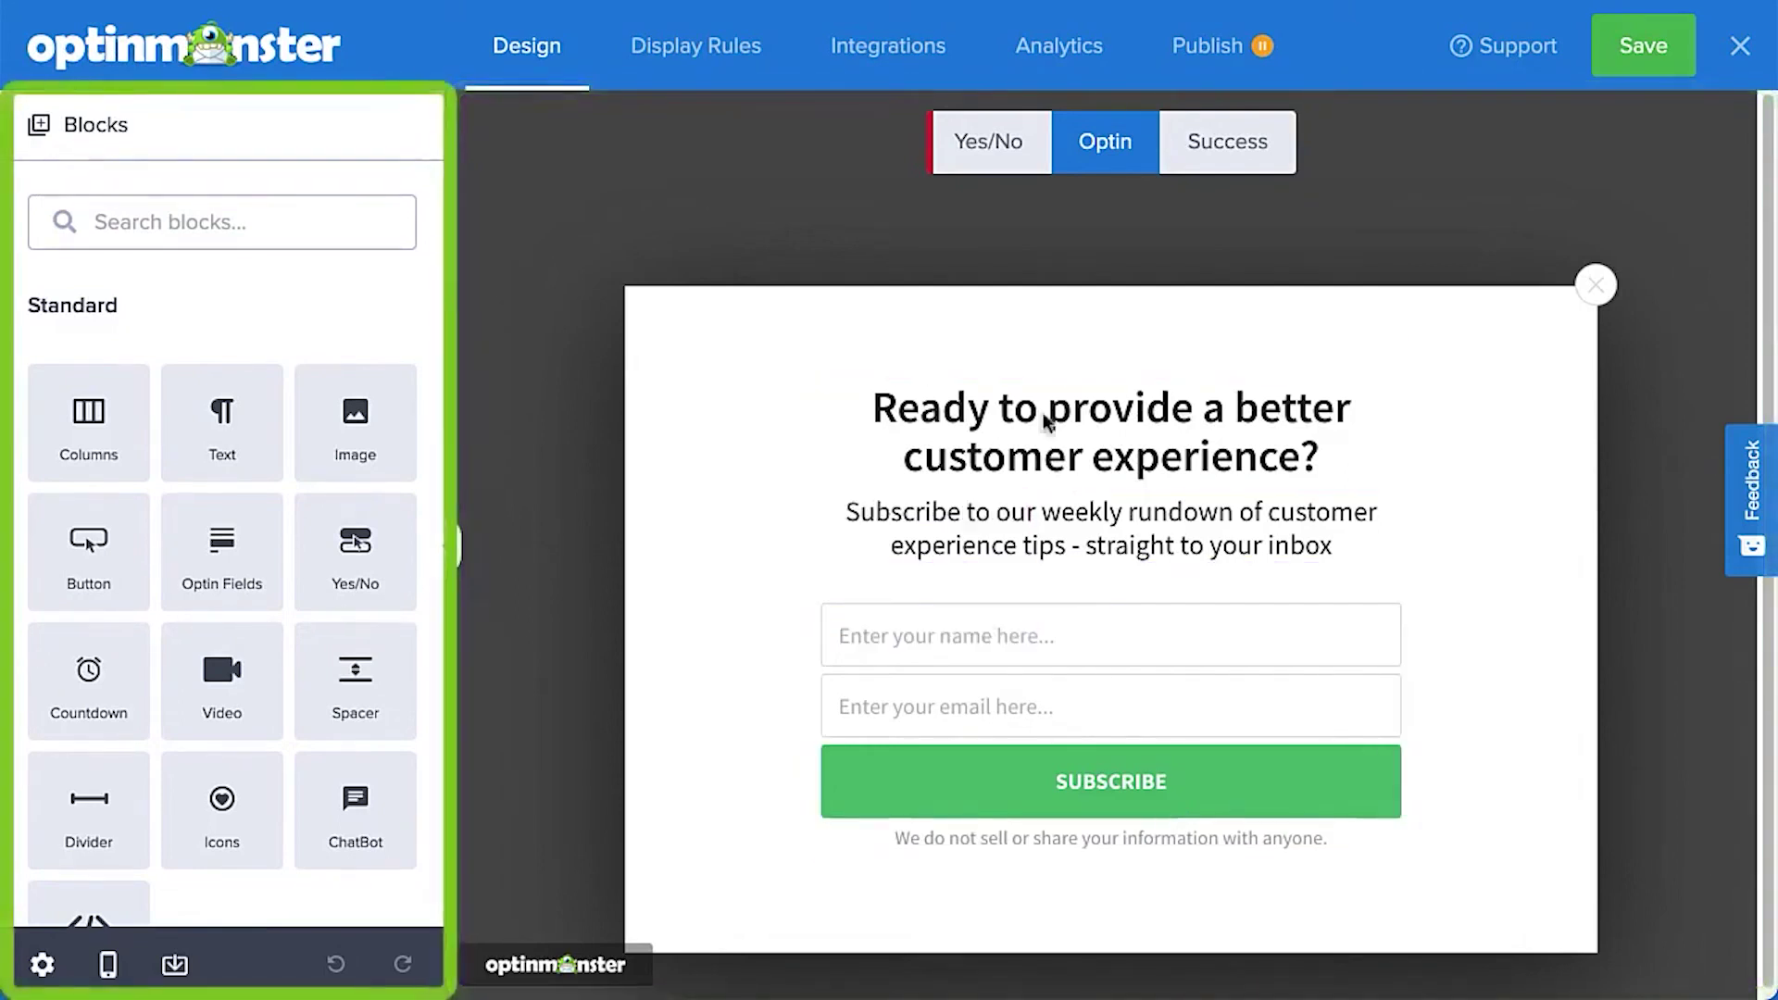
# Step: Preview the campaign's Yes/No, Optin and Success views, ending on the optin form
pyautogui.click(1017, 172)
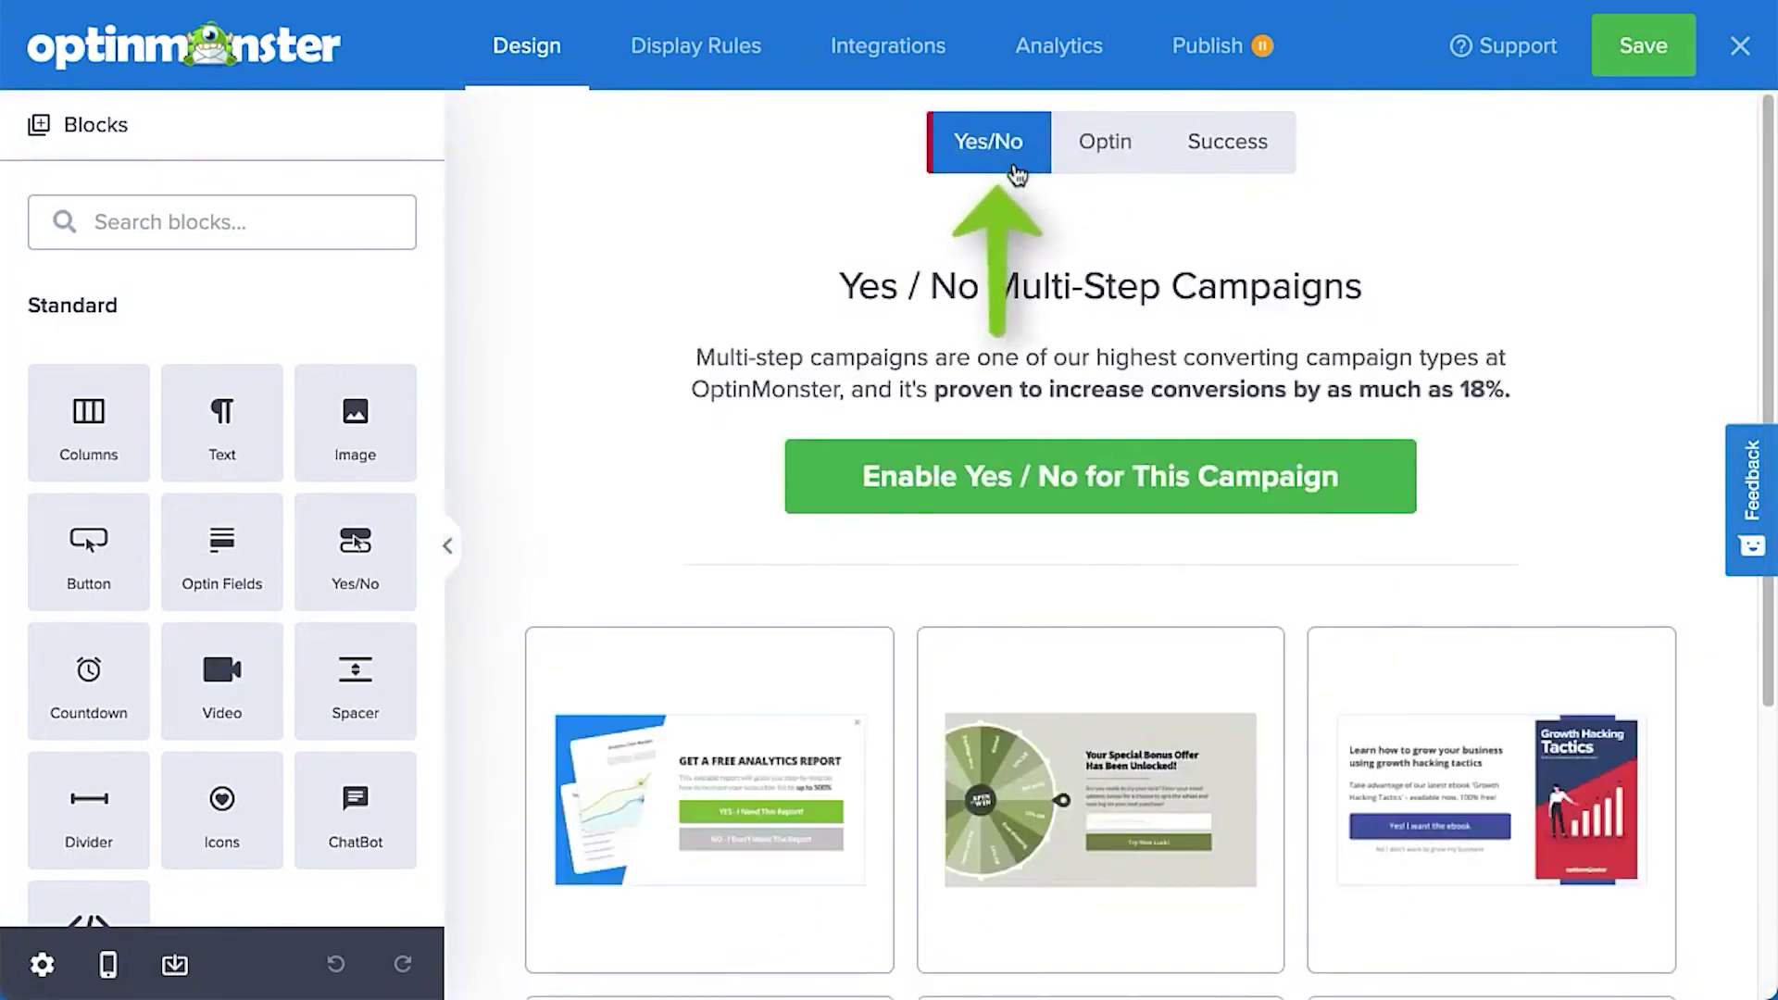
pyautogui.click(1104, 163)
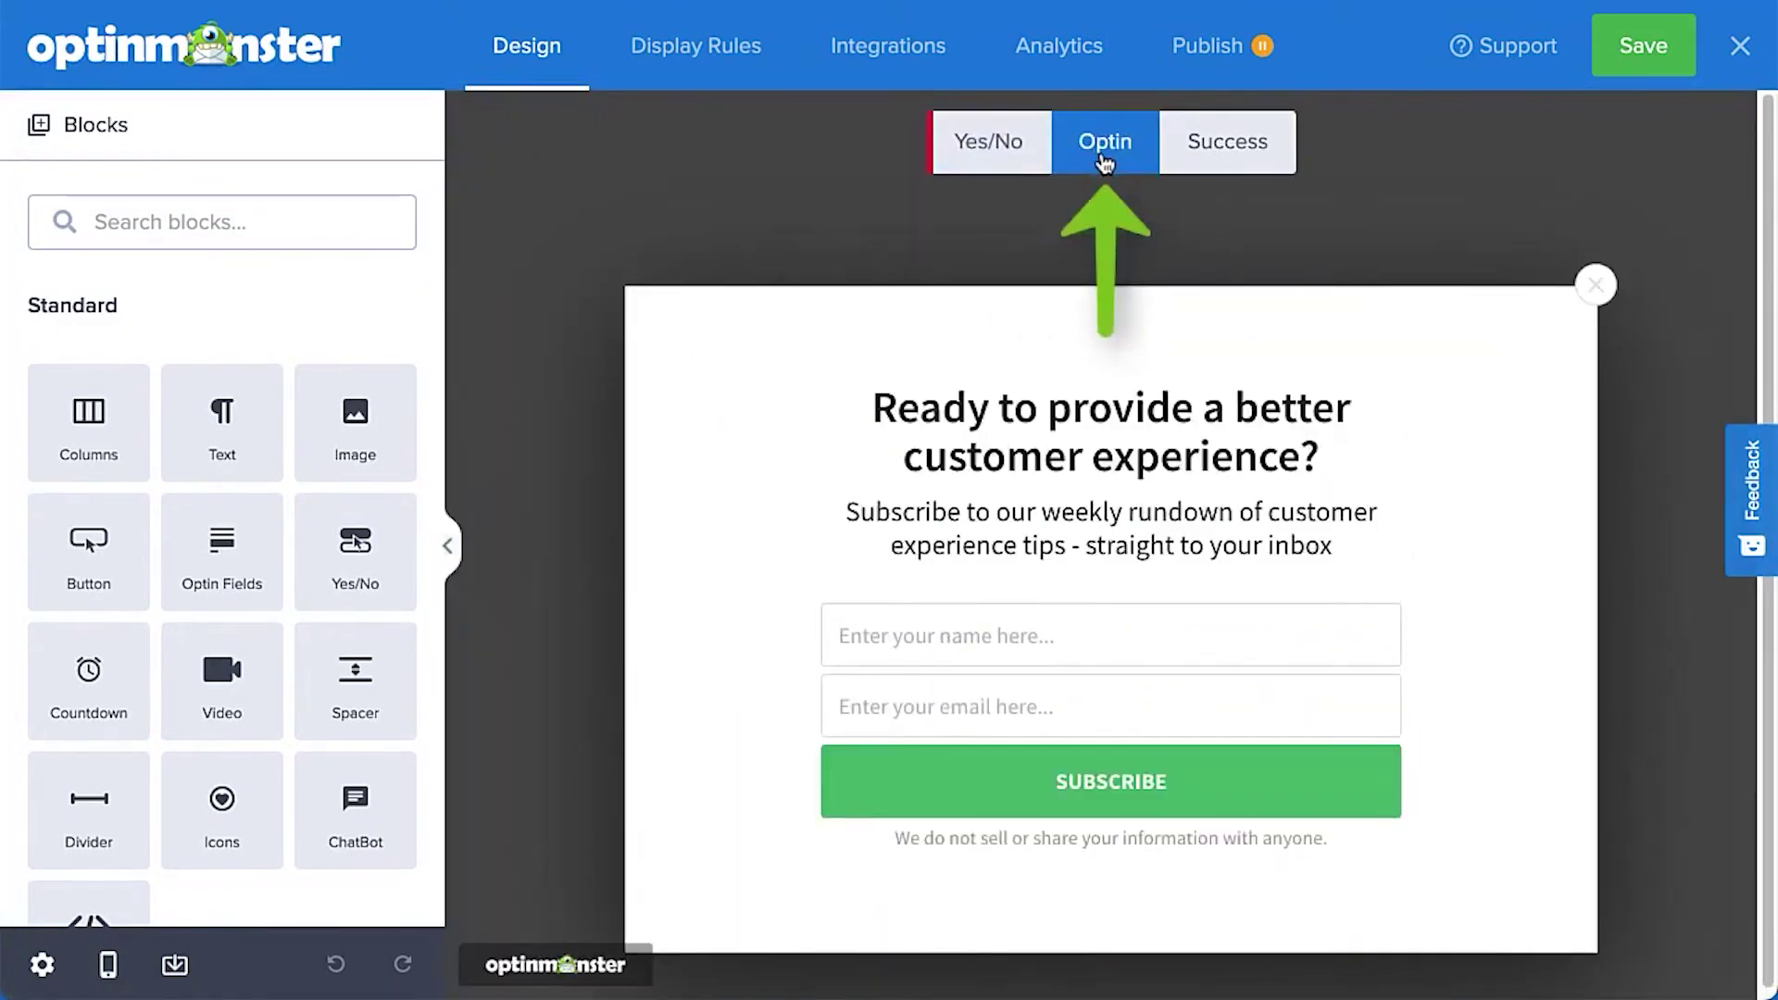
pyautogui.click(1211, 164)
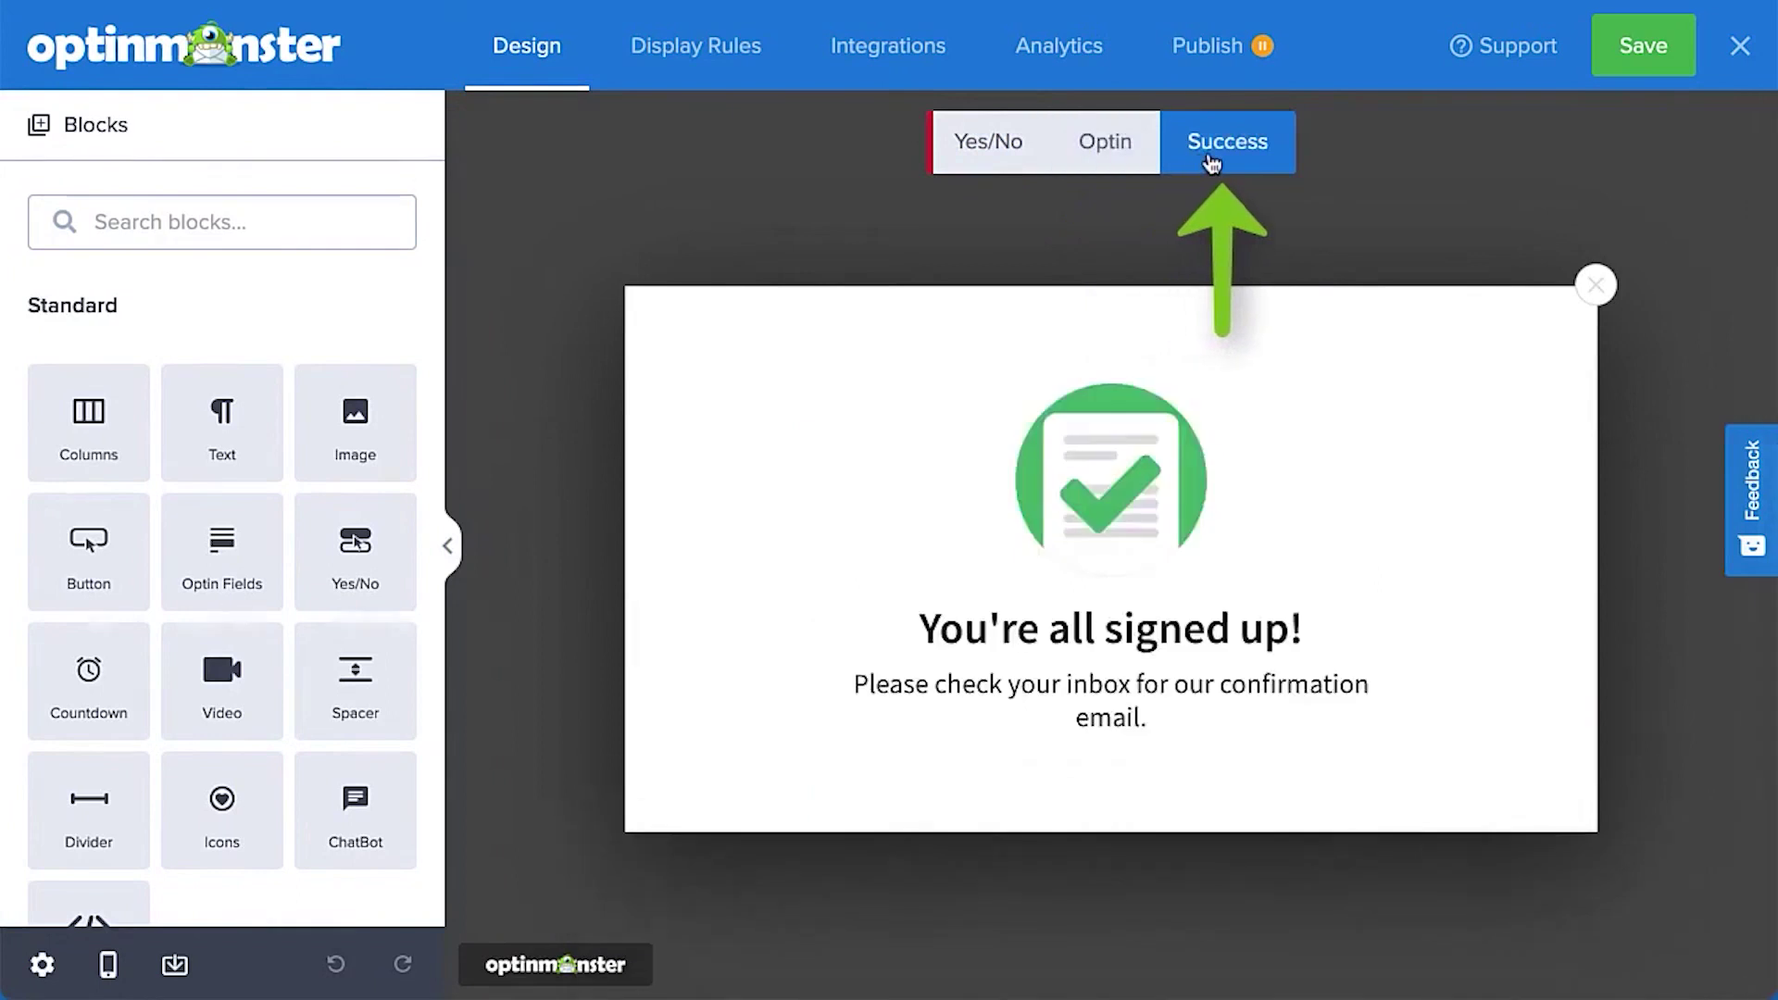
pyautogui.click(1123, 163)
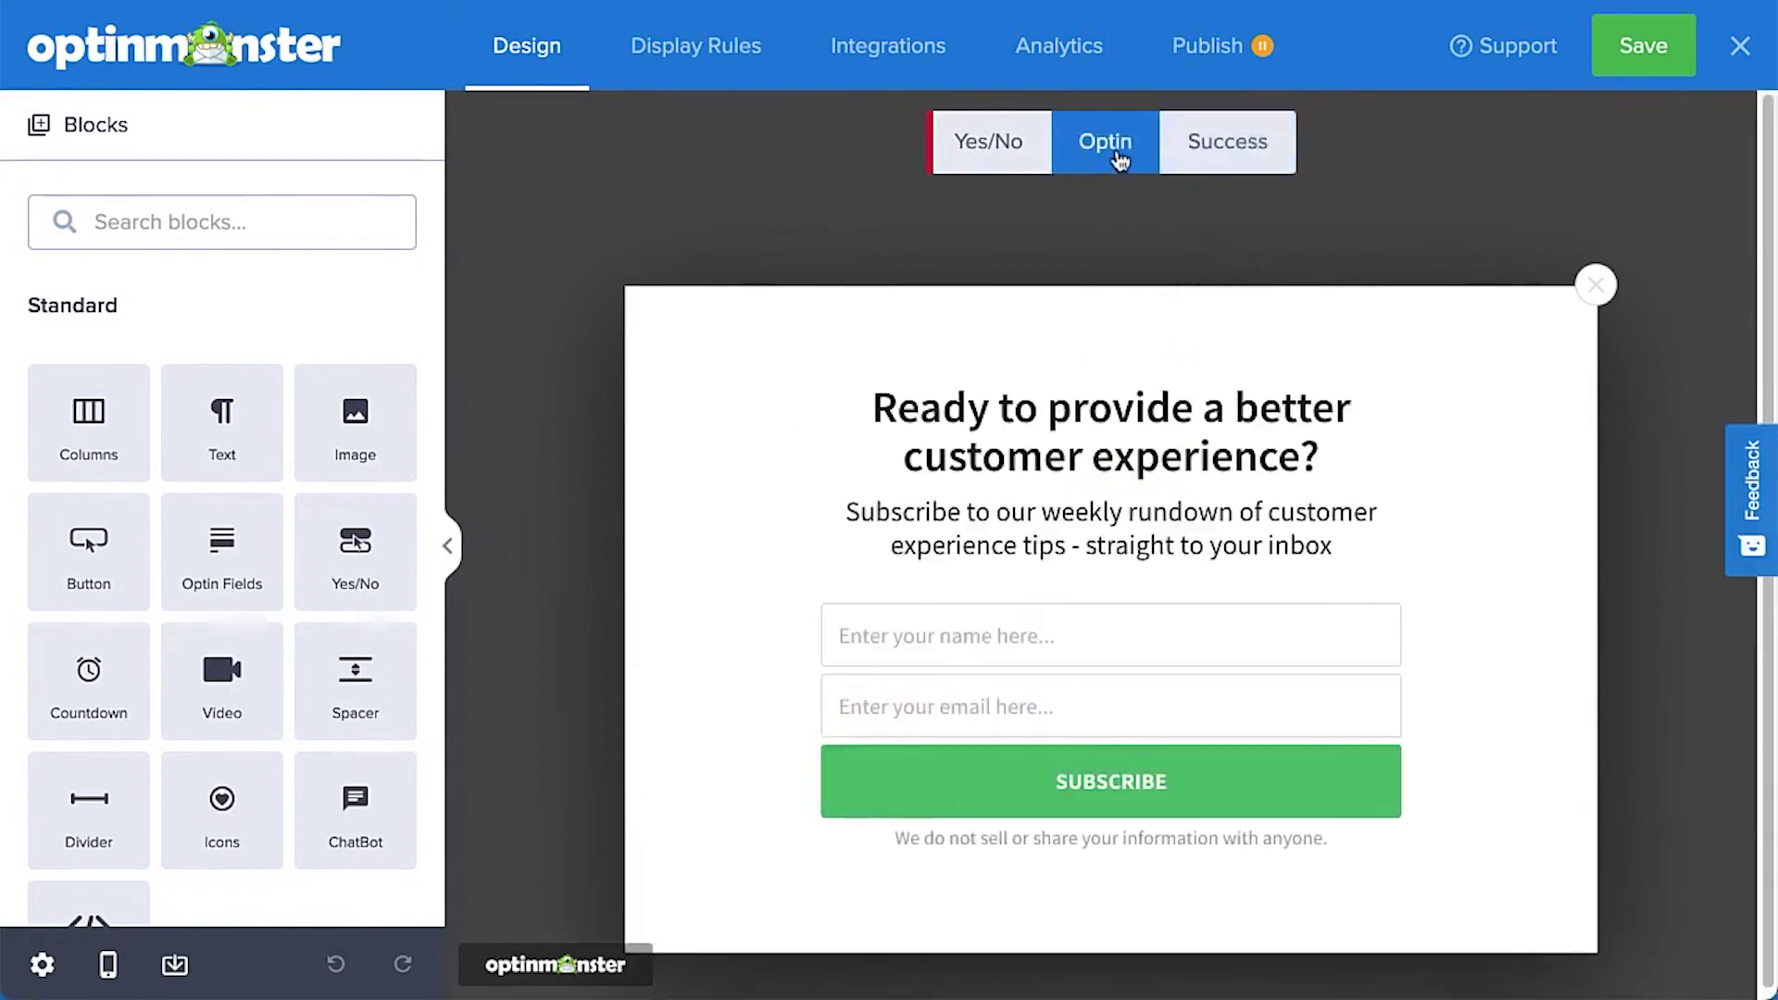
# Step: Inspect the styling and name field settings, then show the Subscribe button's click action choices
pyautogui.click(846, 300)
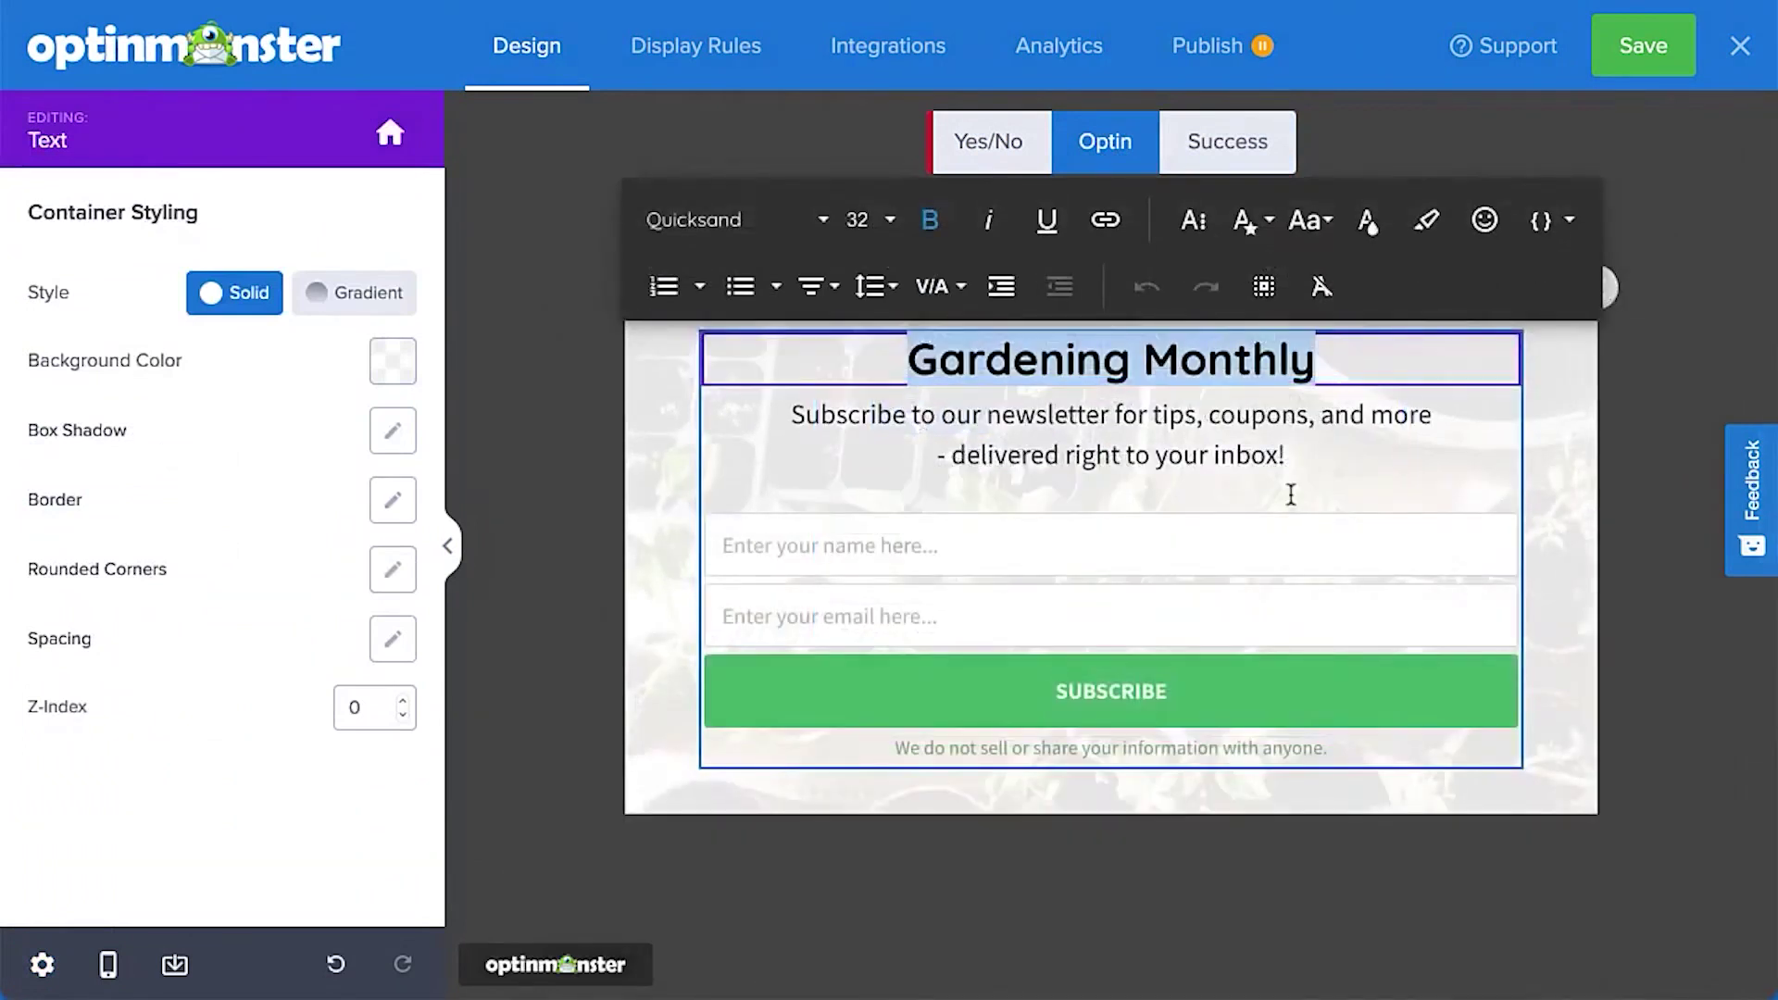
pyautogui.click(1276, 545)
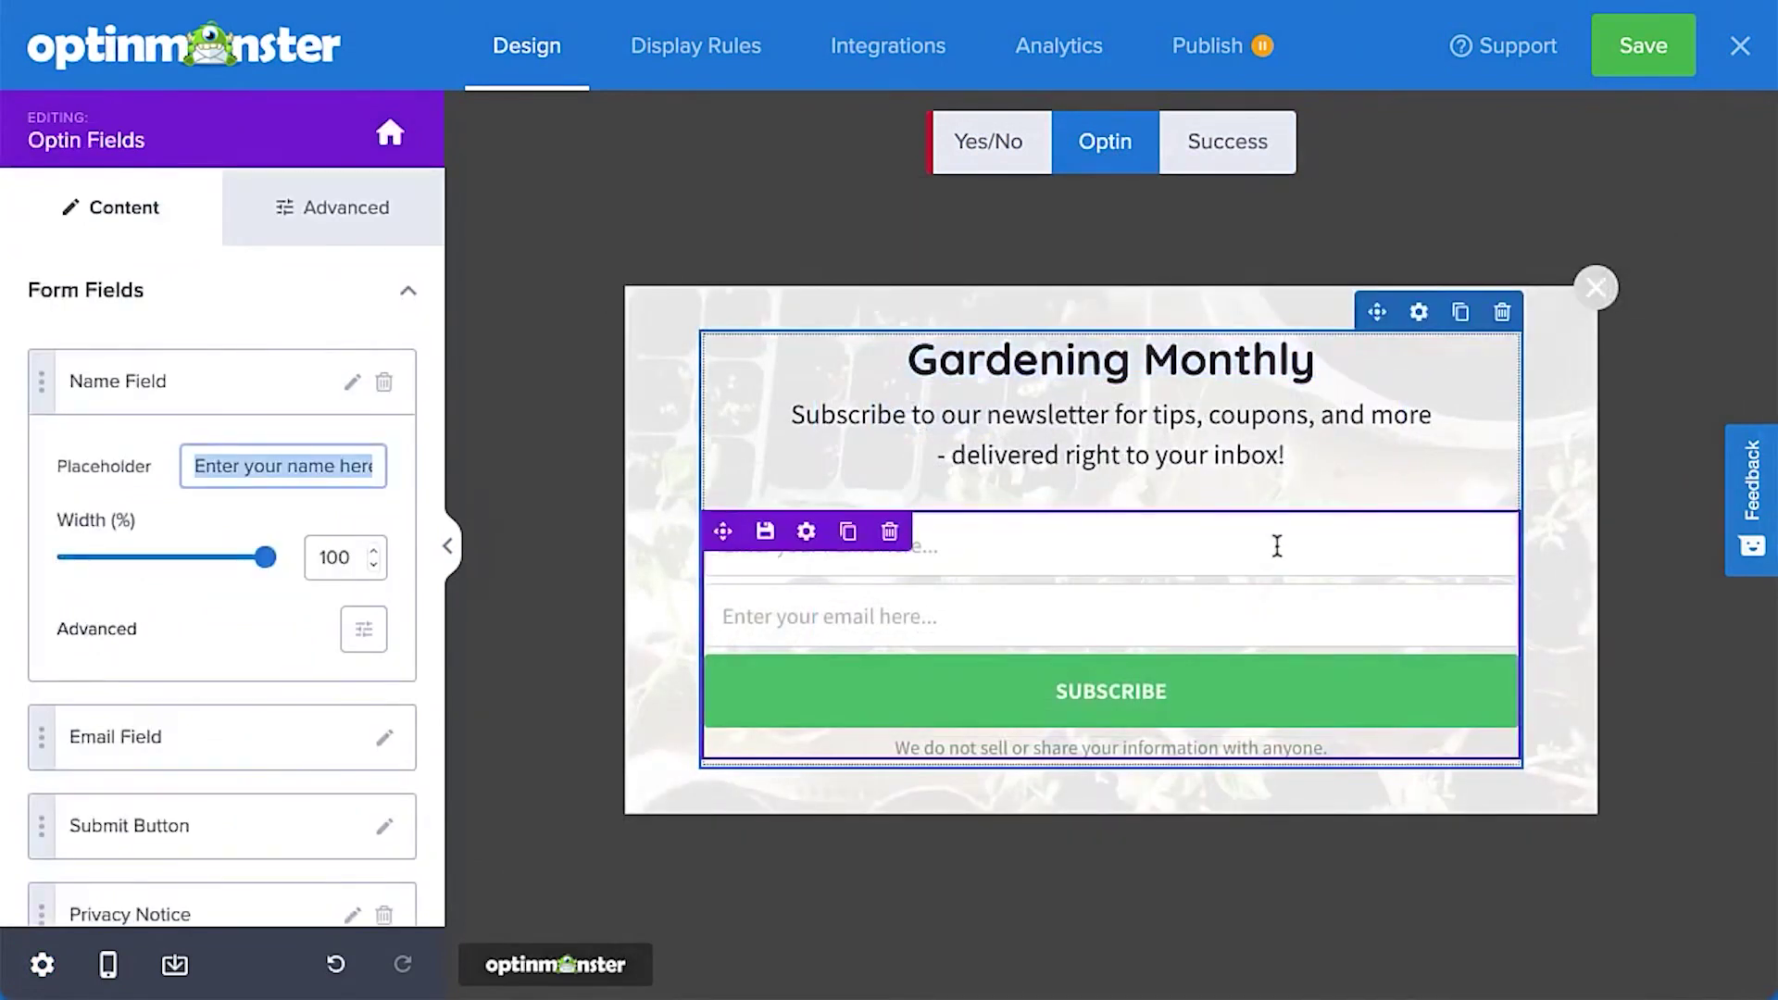
pyautogui.click(1231, 690)
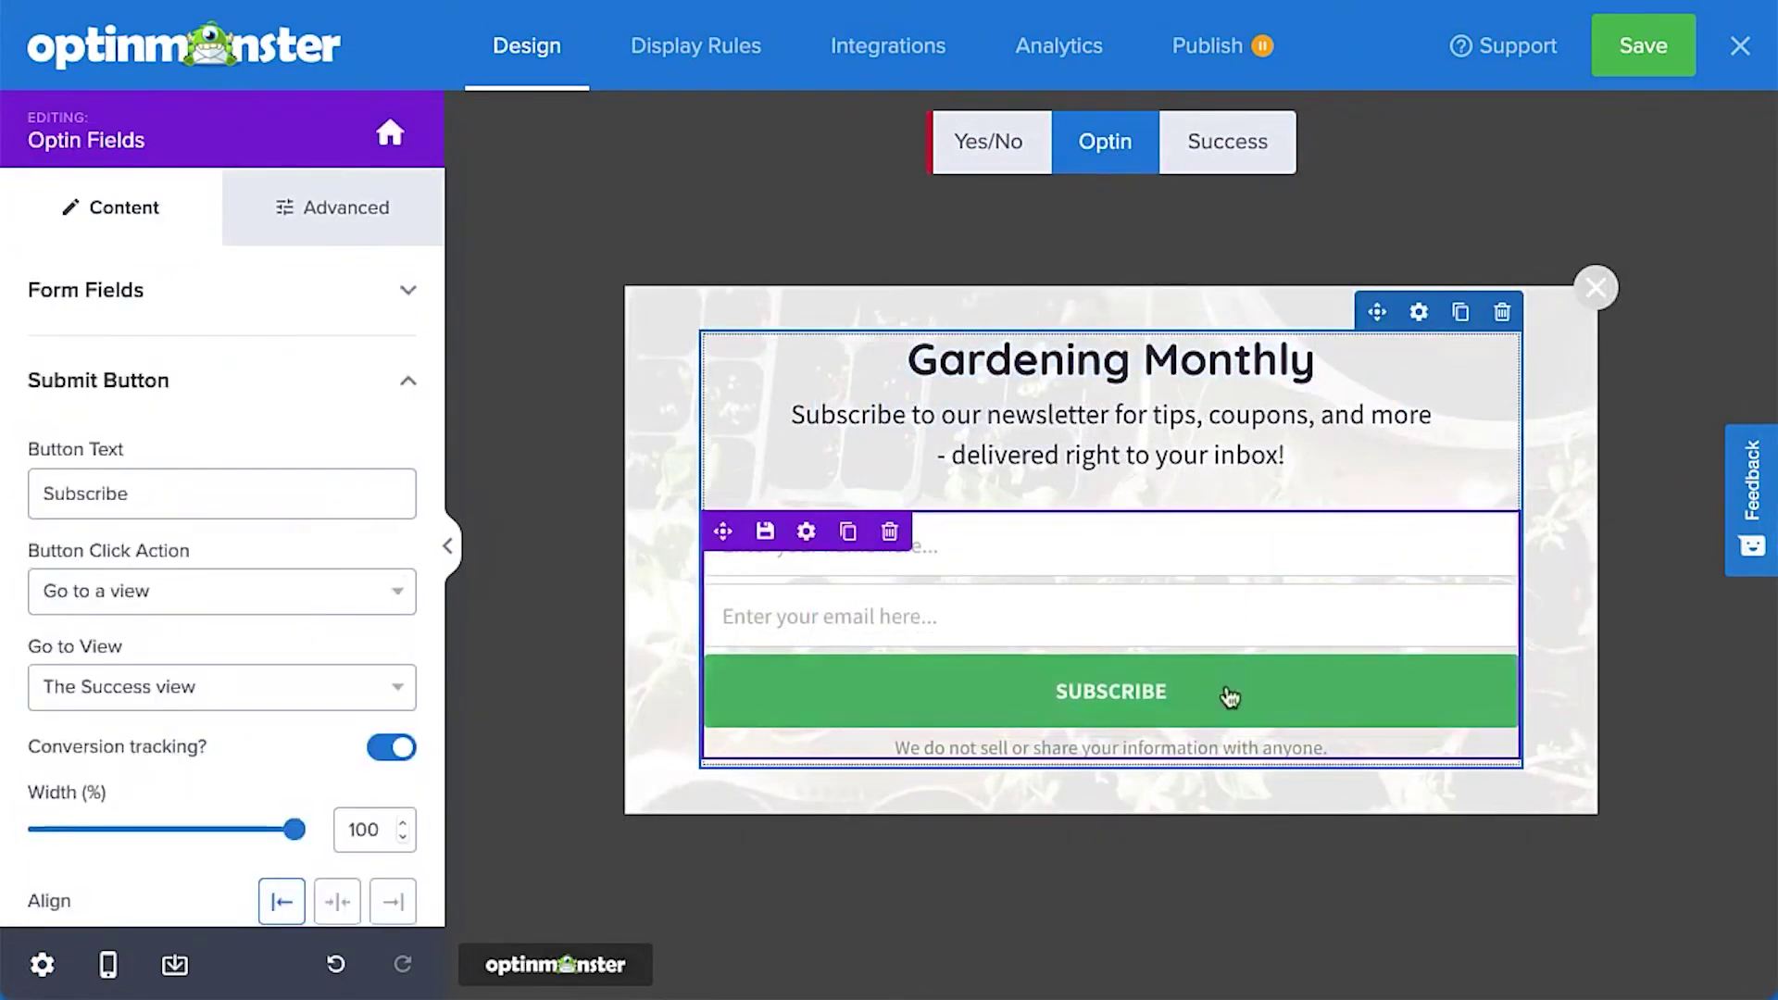
pyautogui.click(405, 602)
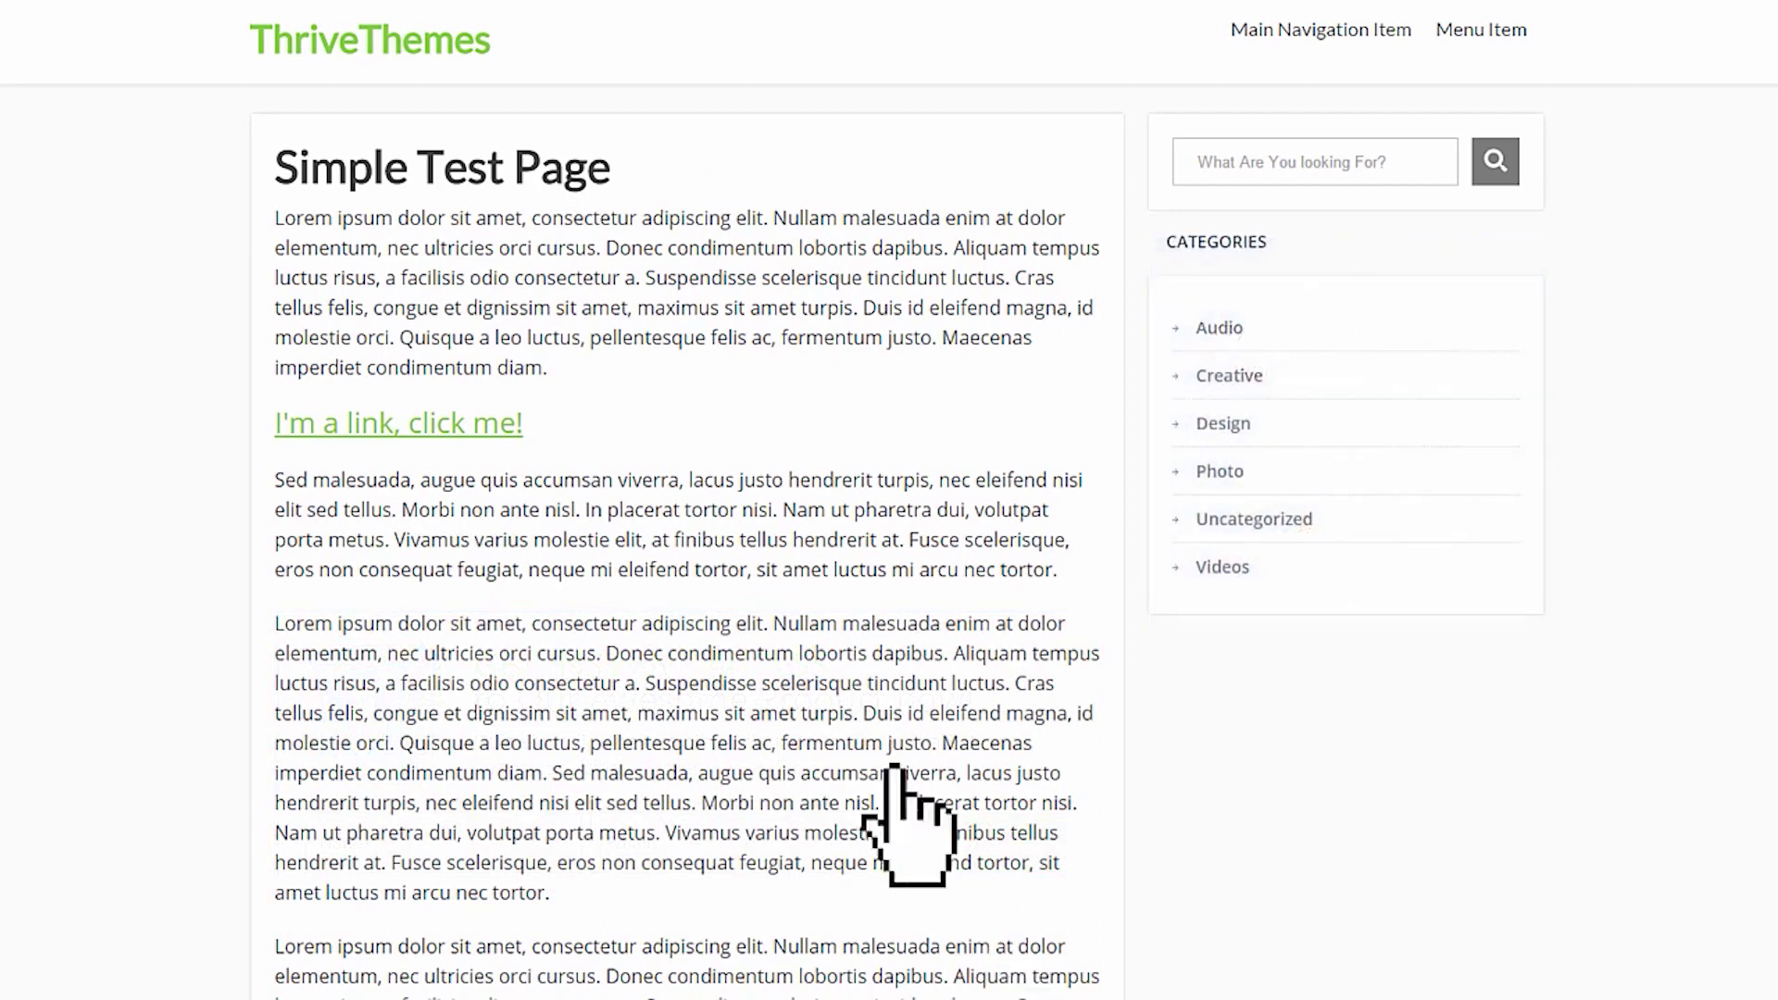
# Step: Open the lightbox opt-in and change its heading to 'Your Custom Text Here'
pyautogui.click(515, 433)
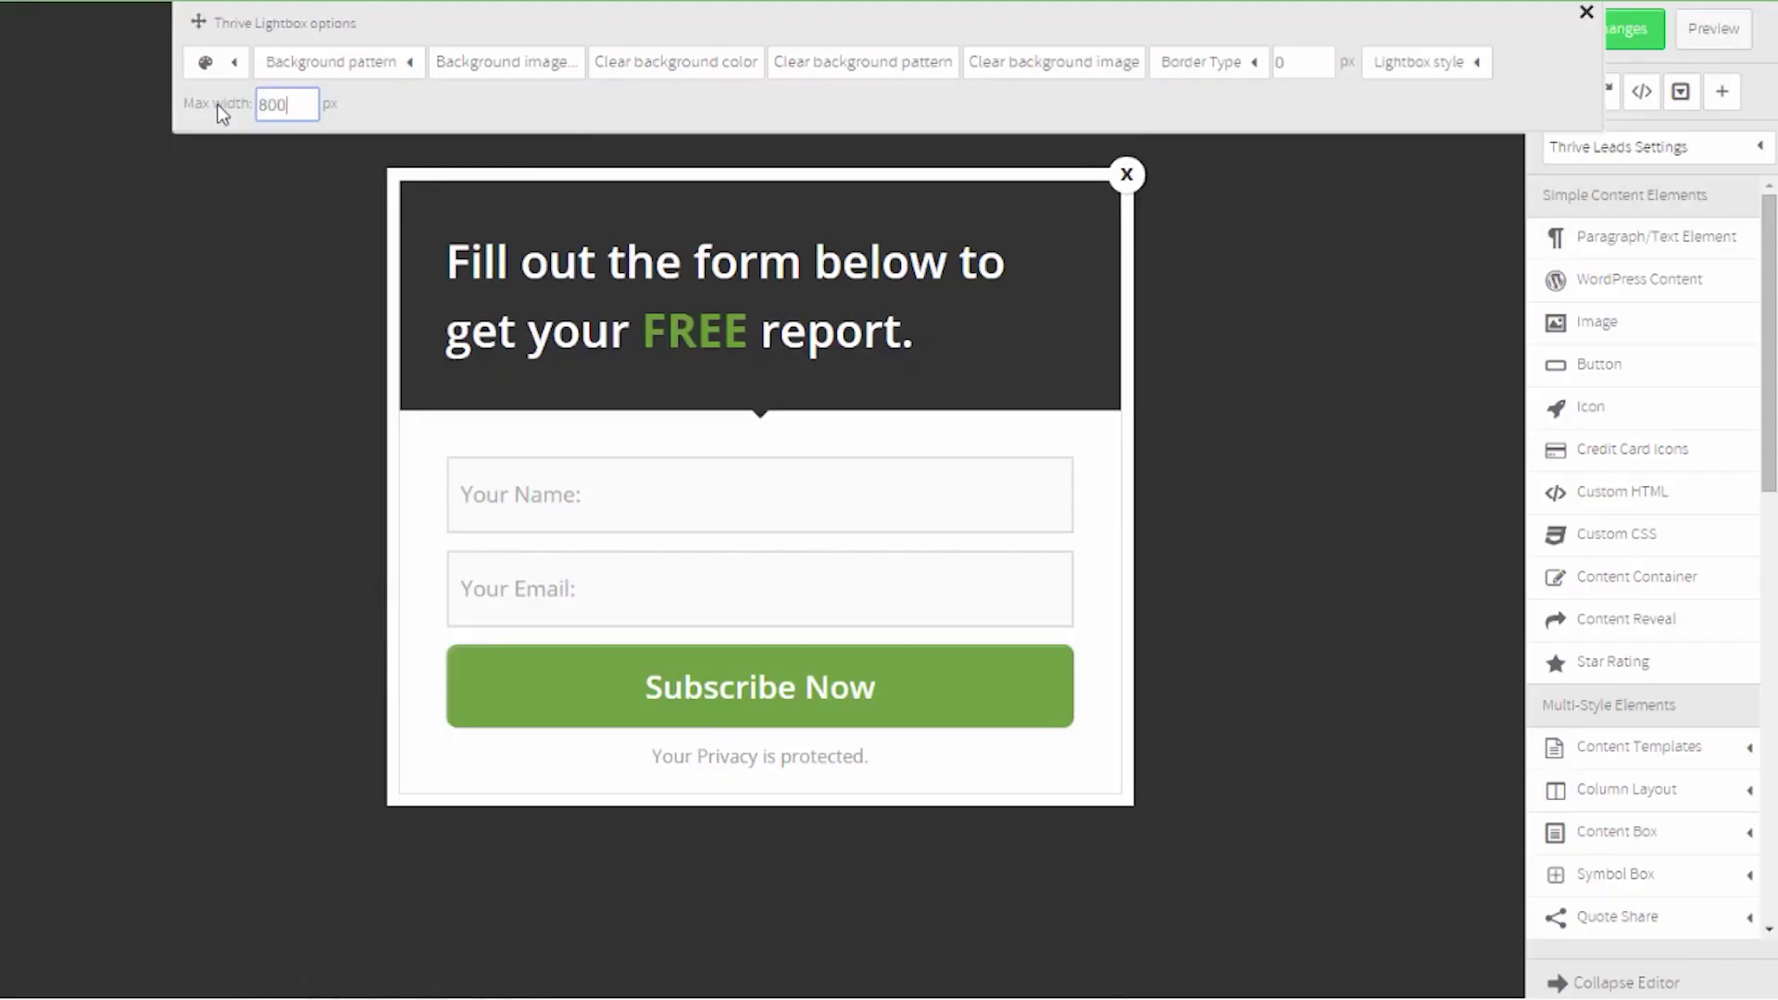
pyautogui.click(595, 357)
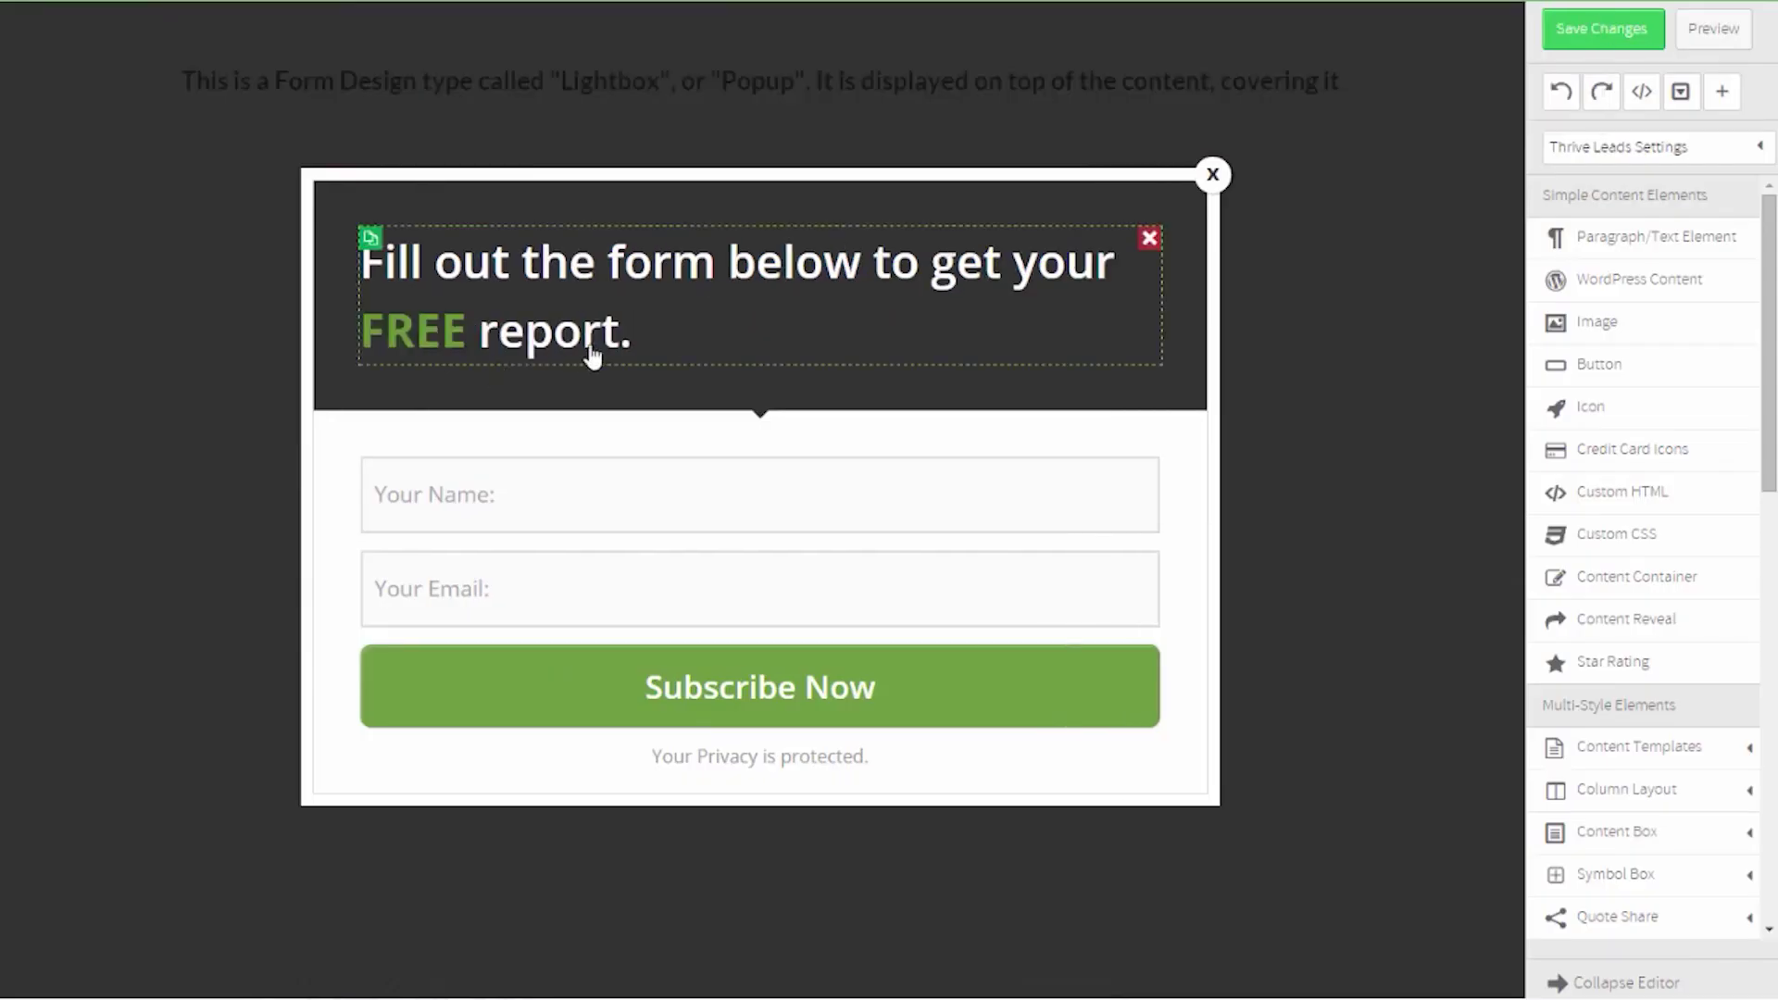
pyautogui.write('Your Custom Text Here')
# Step: Give the form's header a custom teal background colour
pyautogui.click(1065, 315)
pyautogui.click(207, 108)
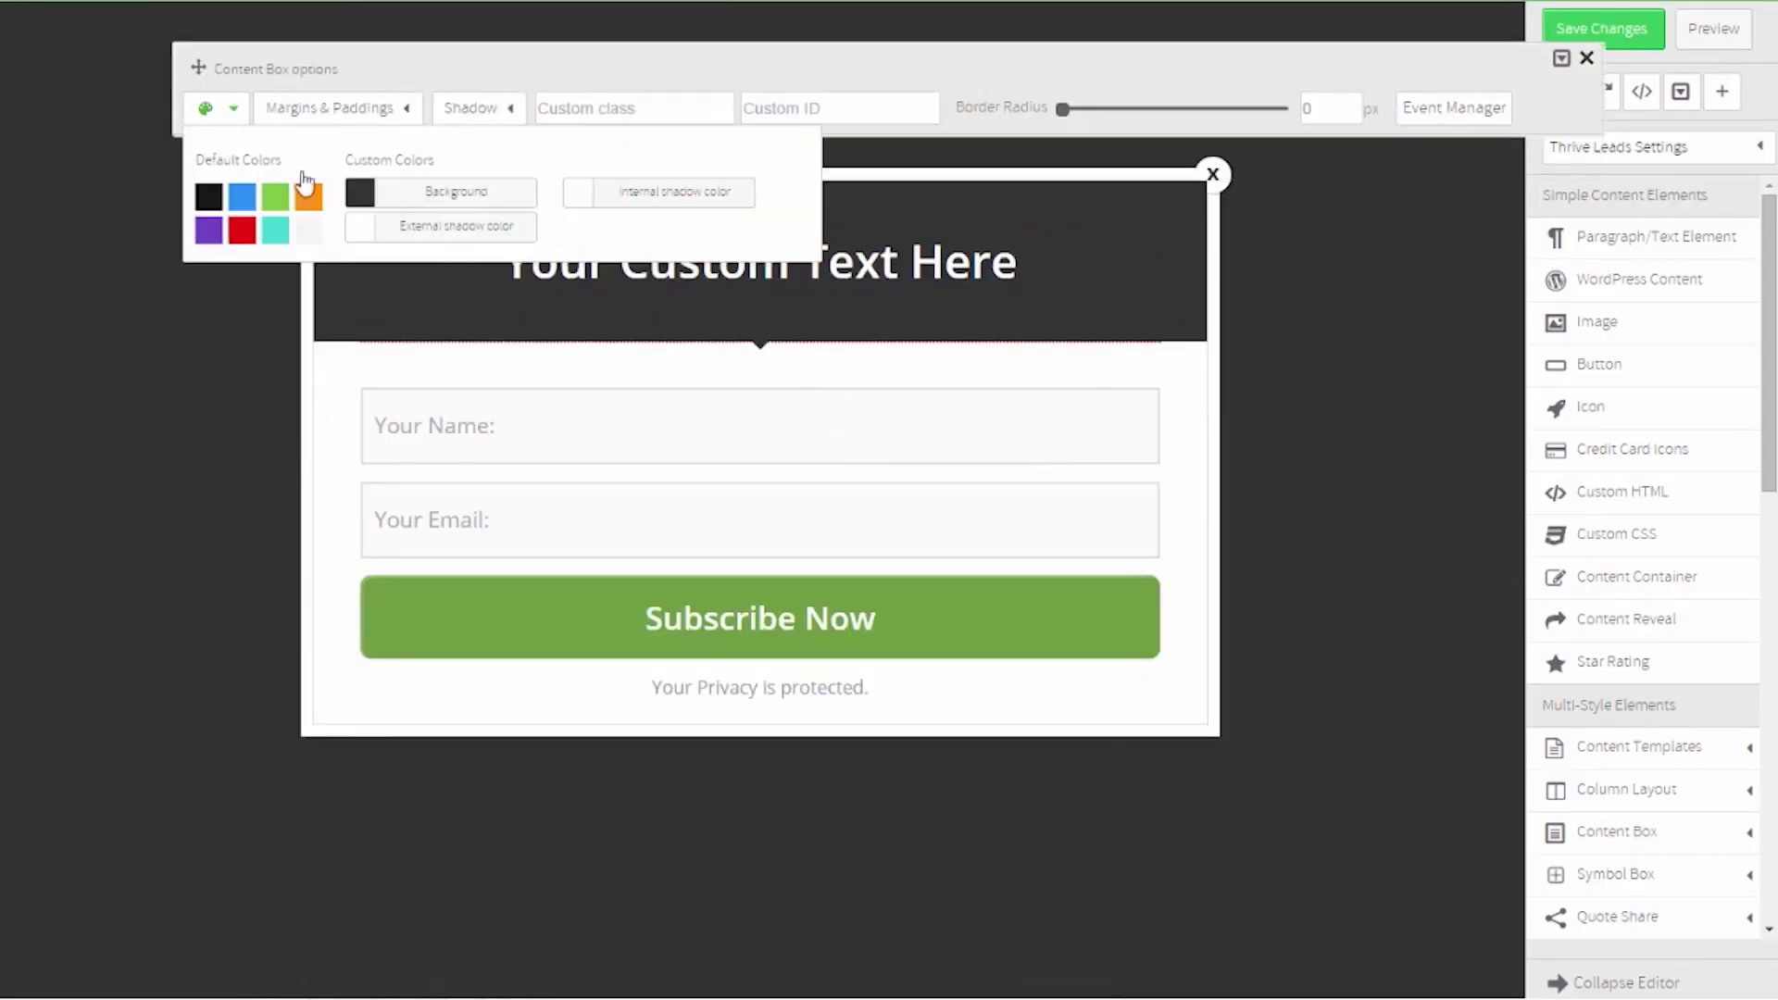
pyautogui.click(310, 190)
pyautogui.moveTo(436, 269); pyautogui.dragTo(440, 166)
pyautogui.moveTo(299, 170); pyautogui.dragTo(306, 151)
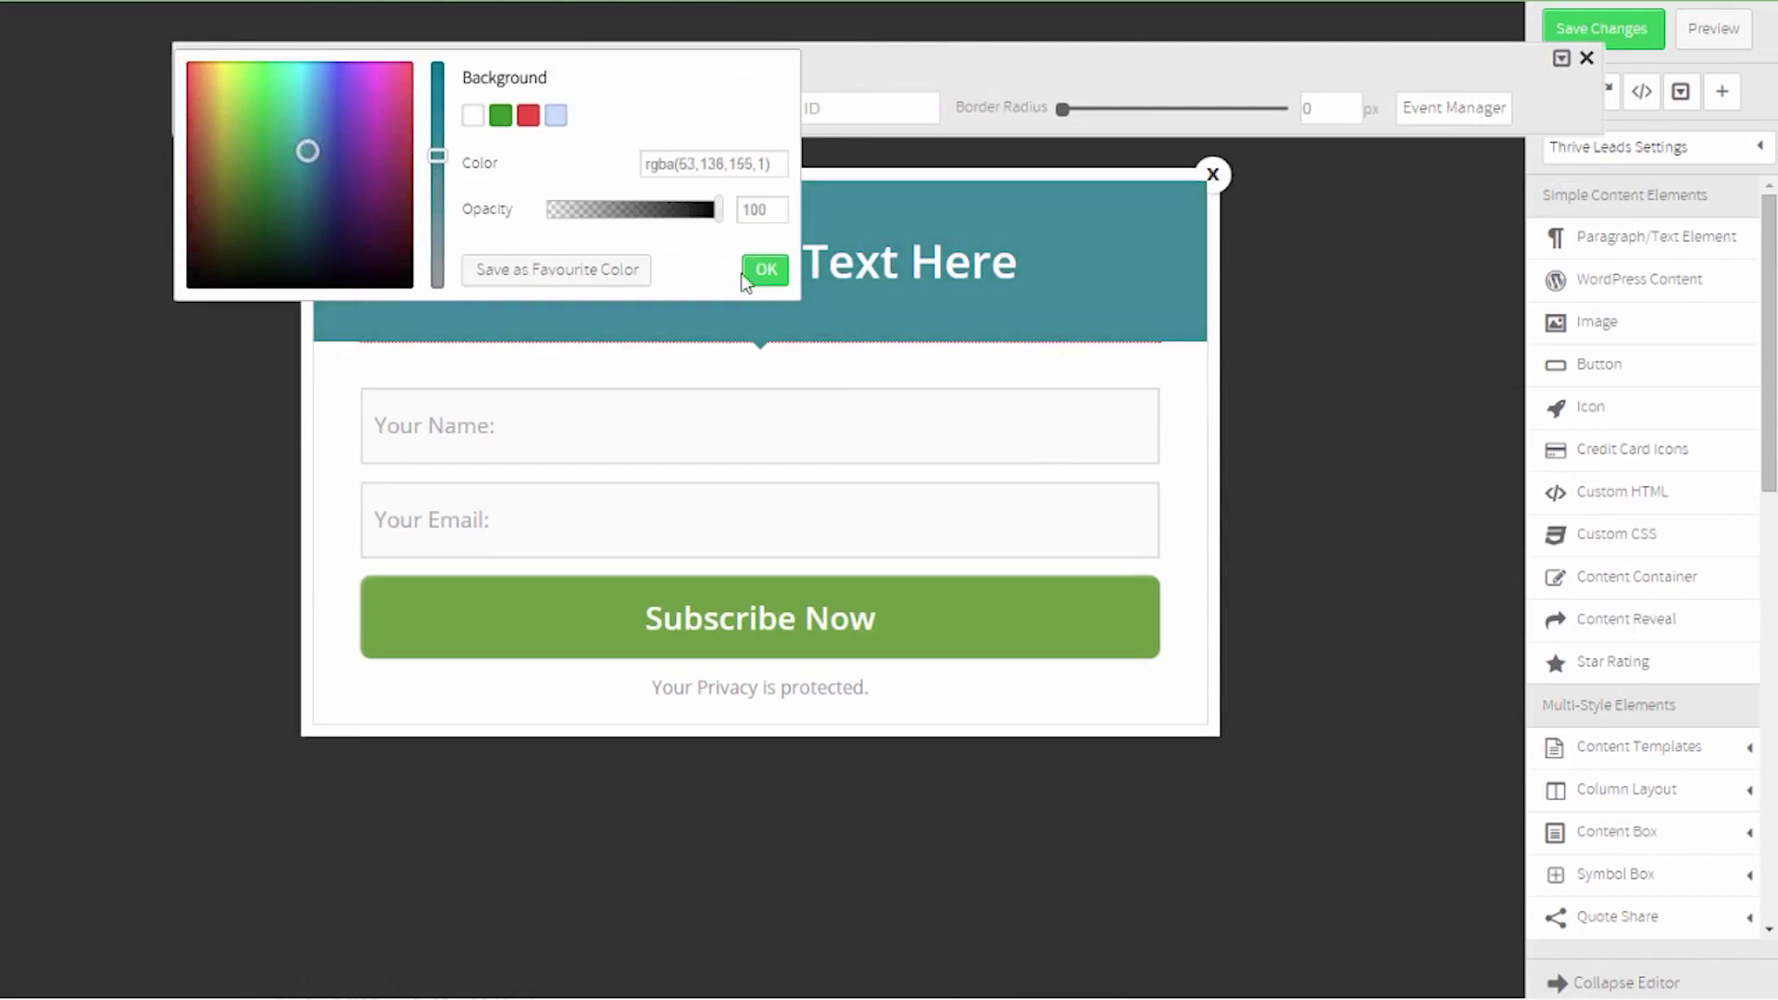
pyautogui.click(741, 272)
# Step: Change the button text to 'Your Custom Button Text' and set an image as the form background
pyautogui.click(555, 618)
pyautogui.click(257, 442)
pyautogui.write('Your Custom Button Text')
pyautogui.click(206, 272)
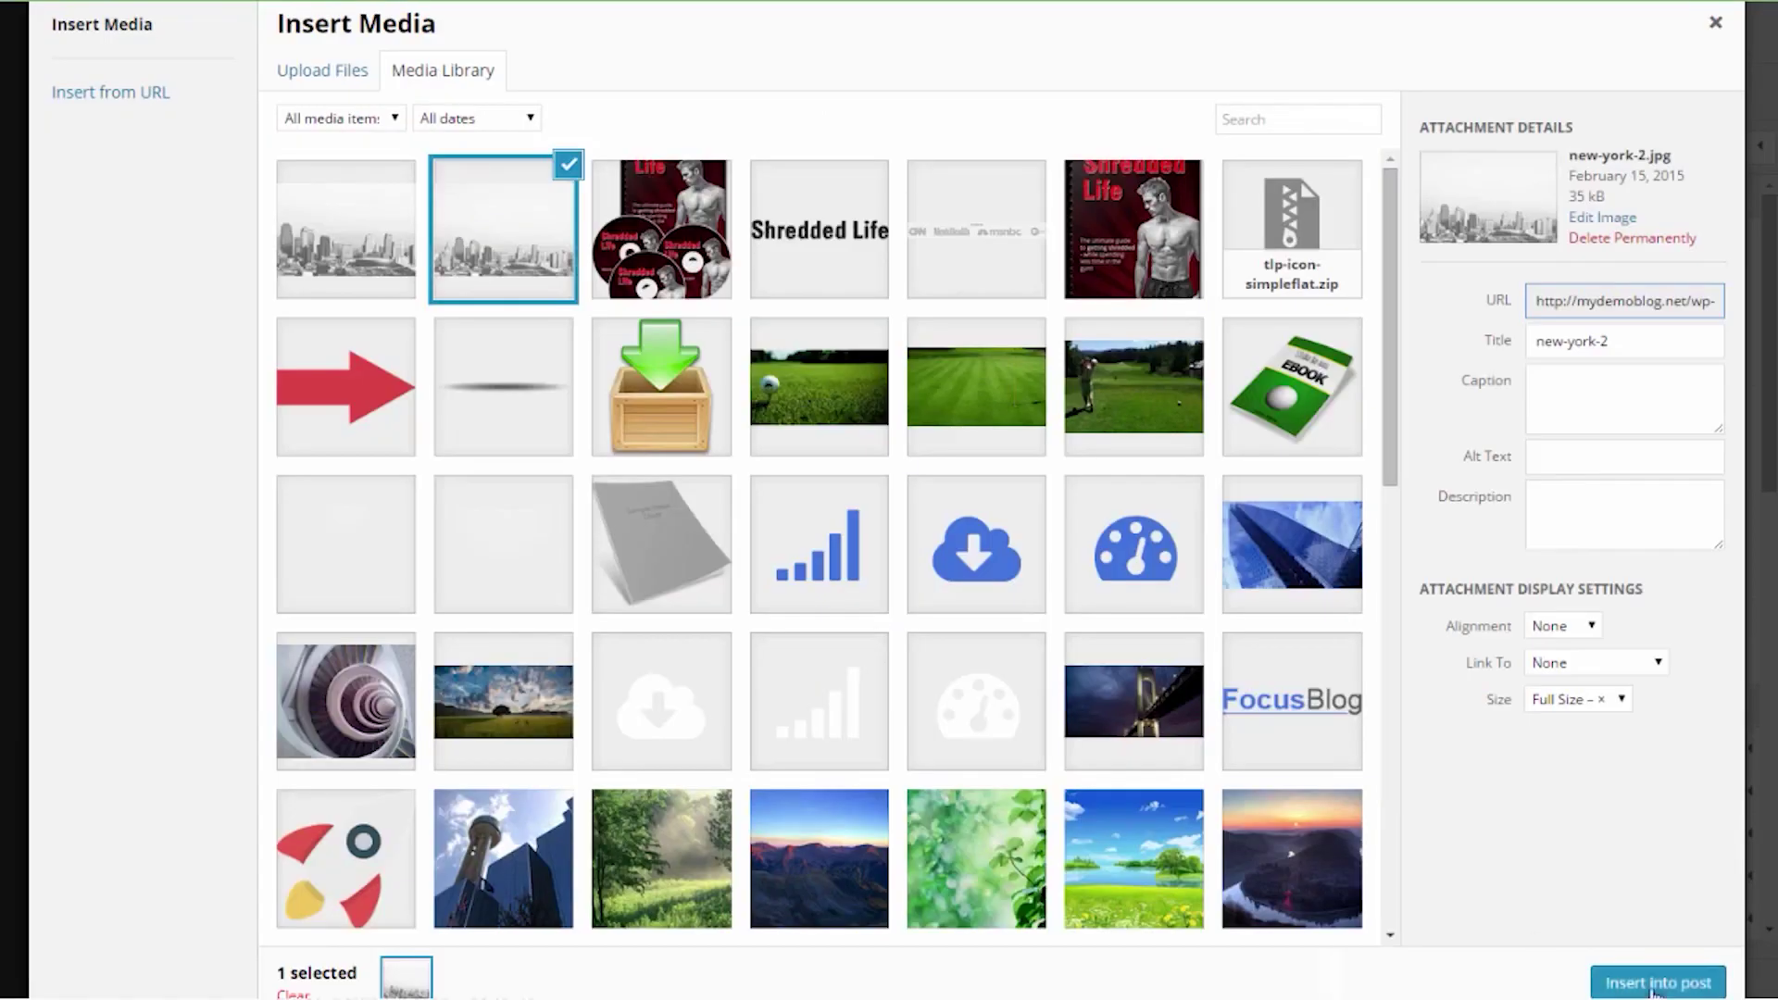
pyautogui.click(1653, 984)
# Step: Add a text element above the name field reading 'Add any custom text or content...'
pyautogui.moveTo(1646, 236); pyautogui.dragTo(535, 407)
pyautogui.click(535, 407)
pyautogui.write('Add any custom text or content...')
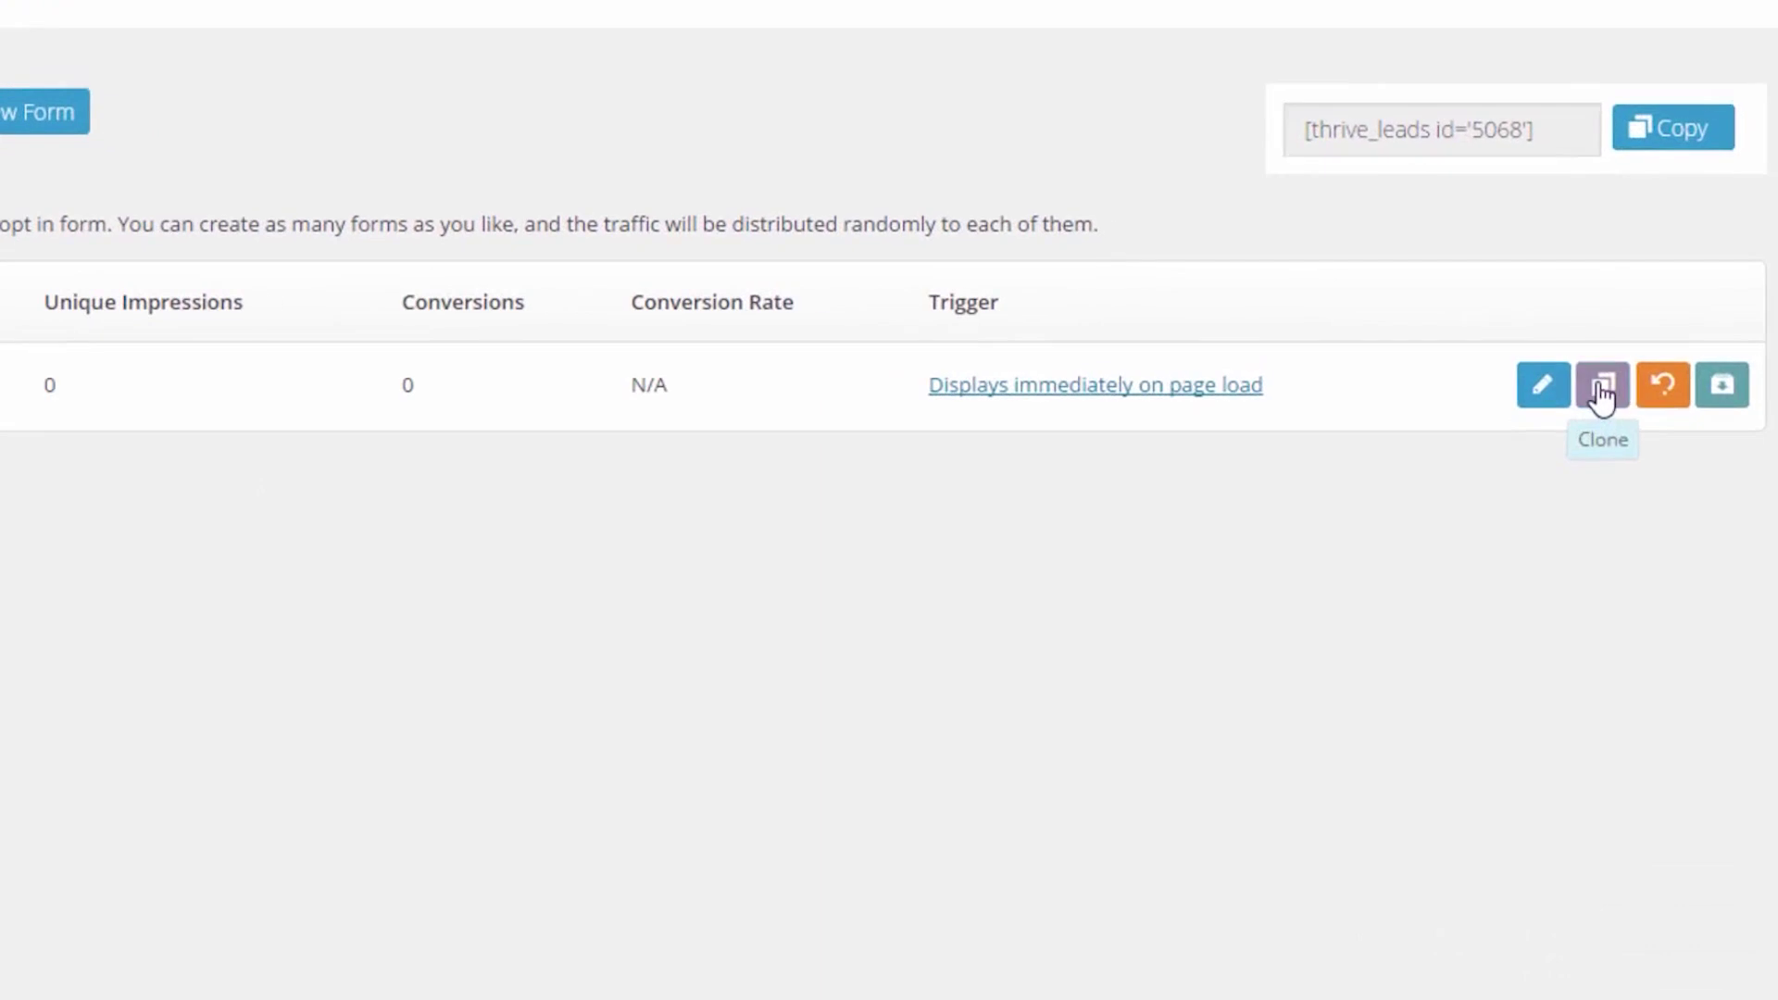
# Step: Clone Form 1 as a test variation and set its headline to 'This is a Form'
pyautogui.click(1643, 364)
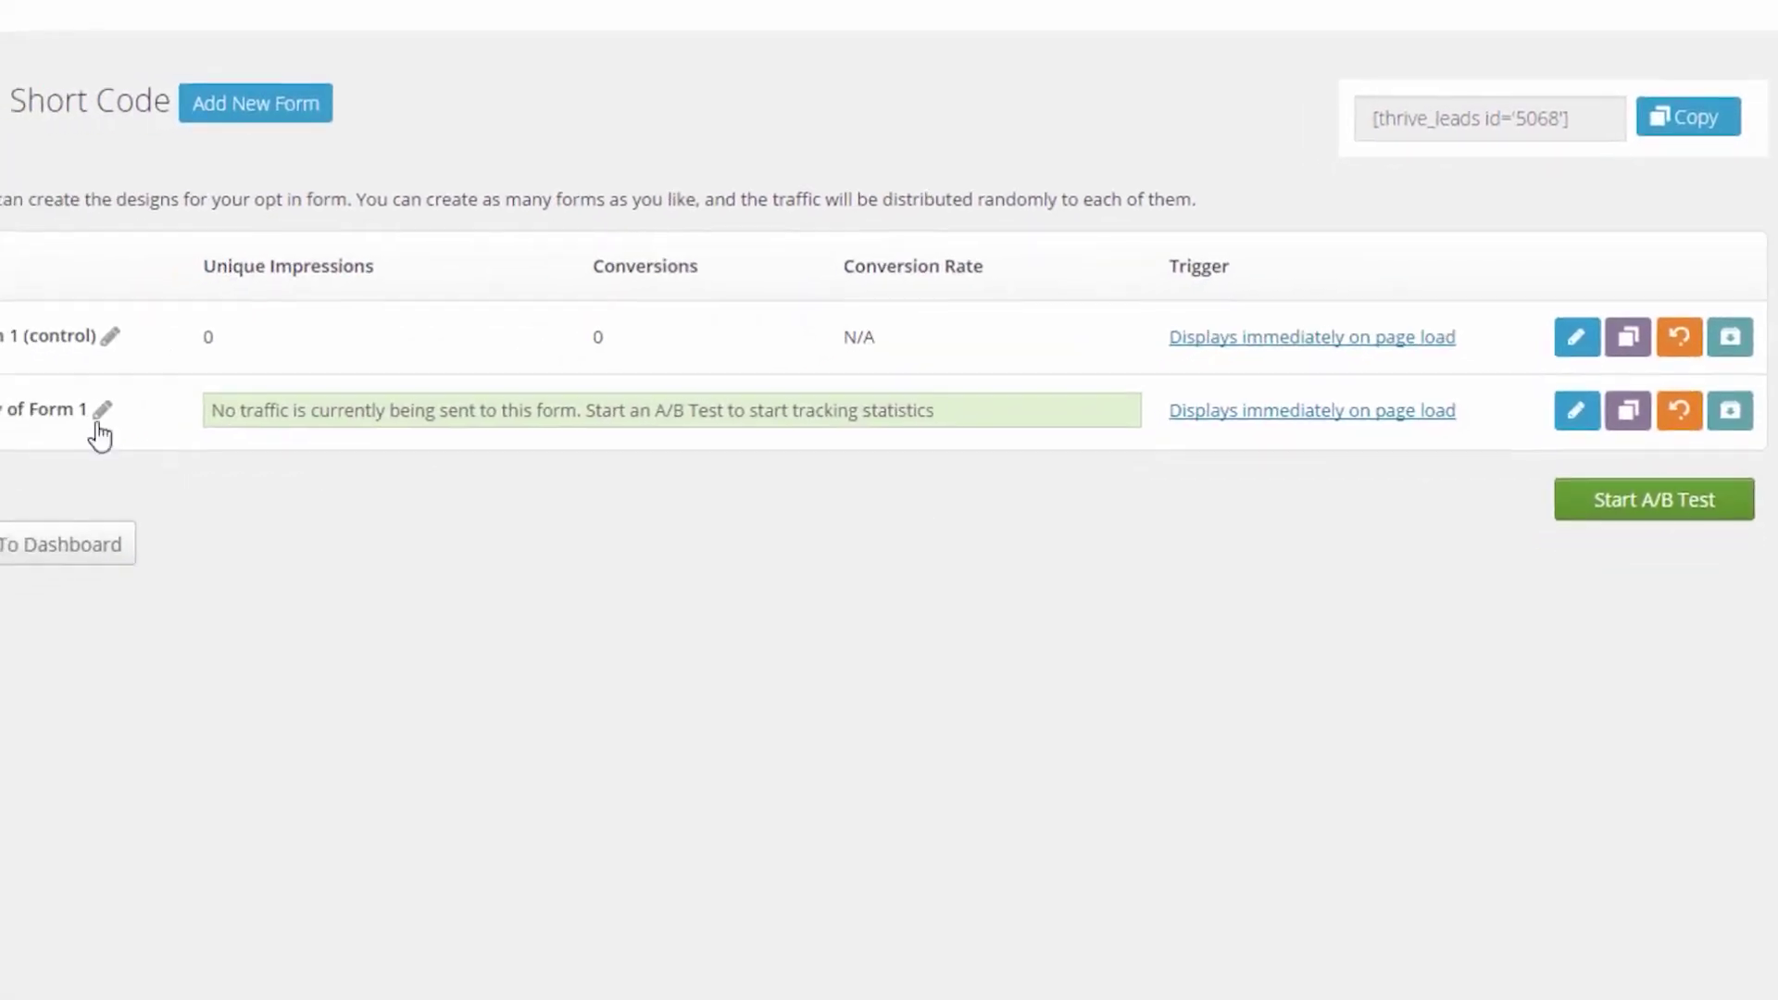
pyautogui.click(1587, 390)
pyautogui.write('This is a Form')
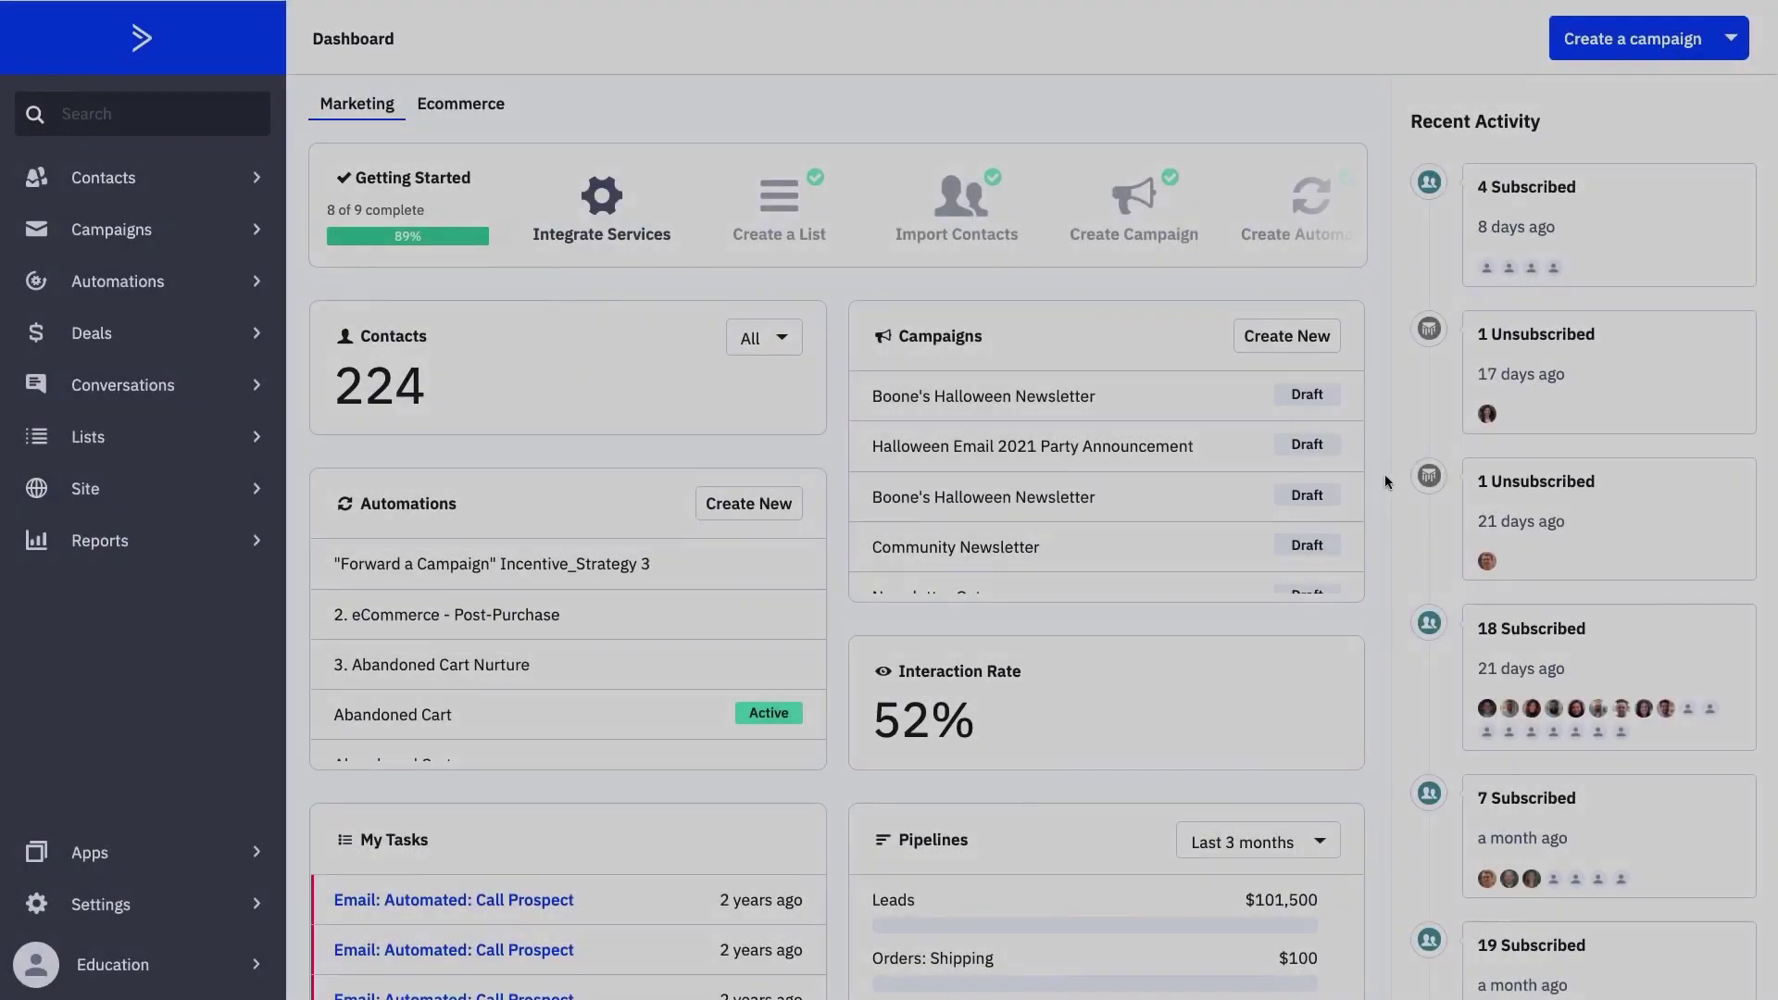
# Step: Go to the ActiveCampaign forms list and begin creating a new form
pyautogui.scroll(-1, 1385, 480)
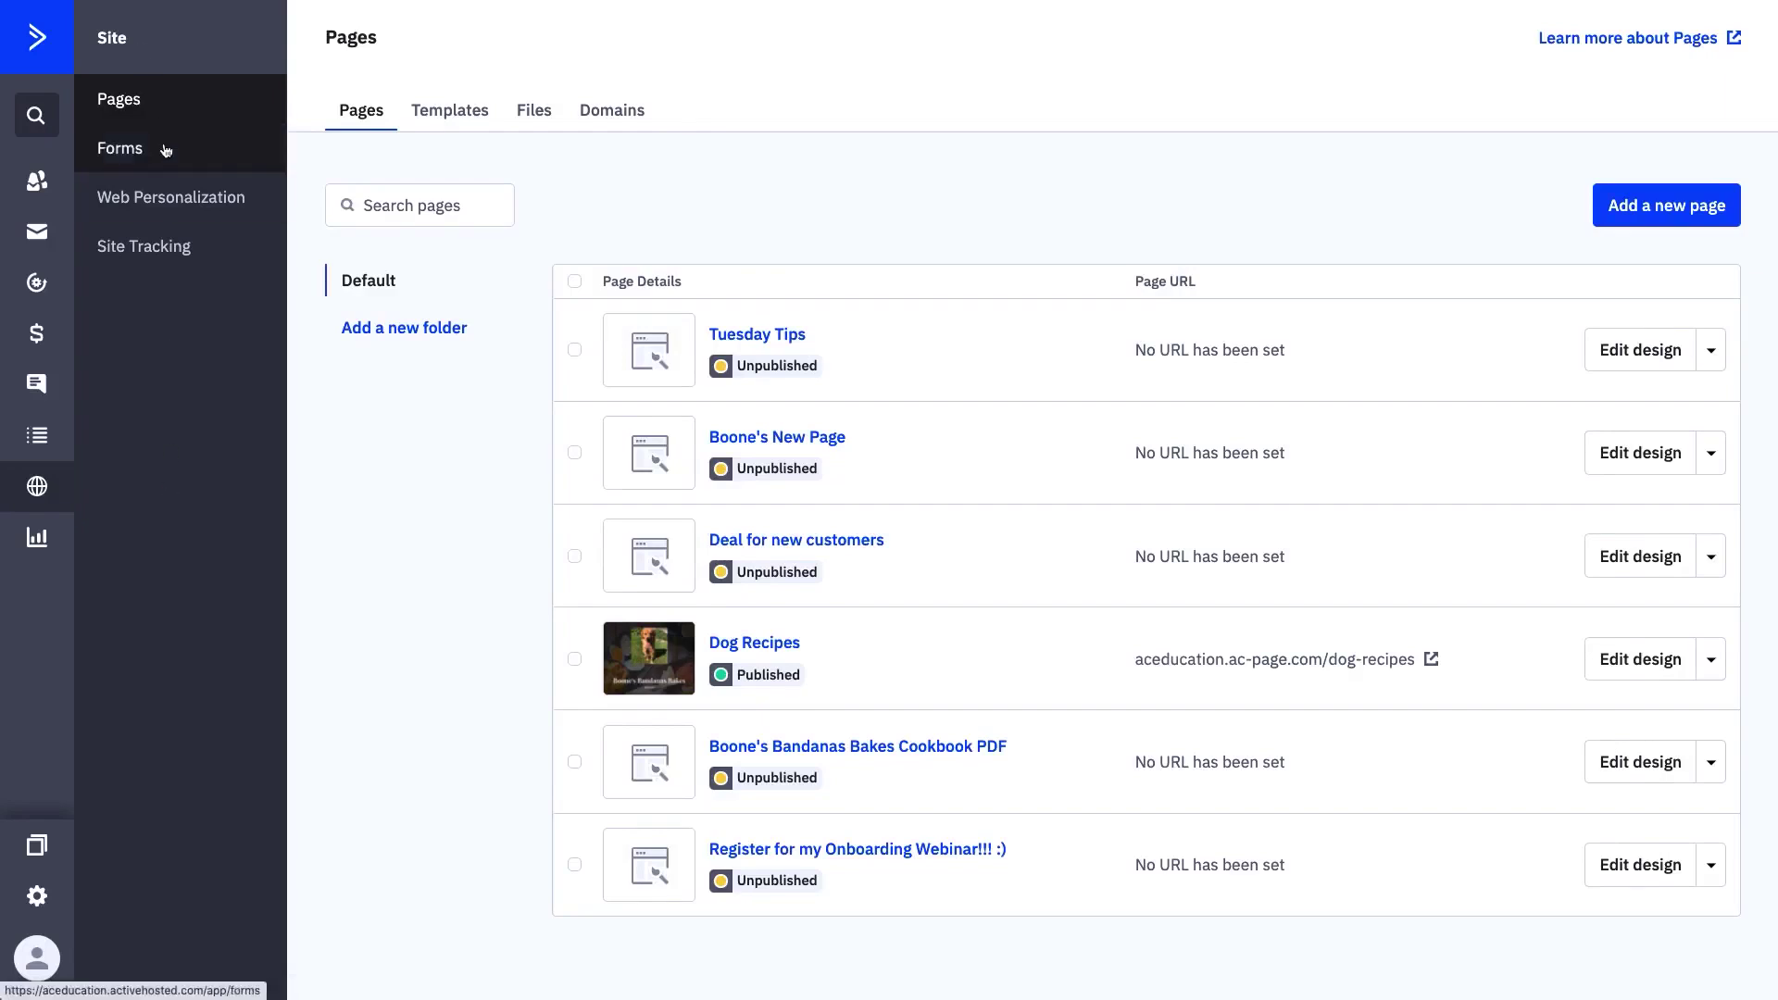
pyautogui.click(186, 154)
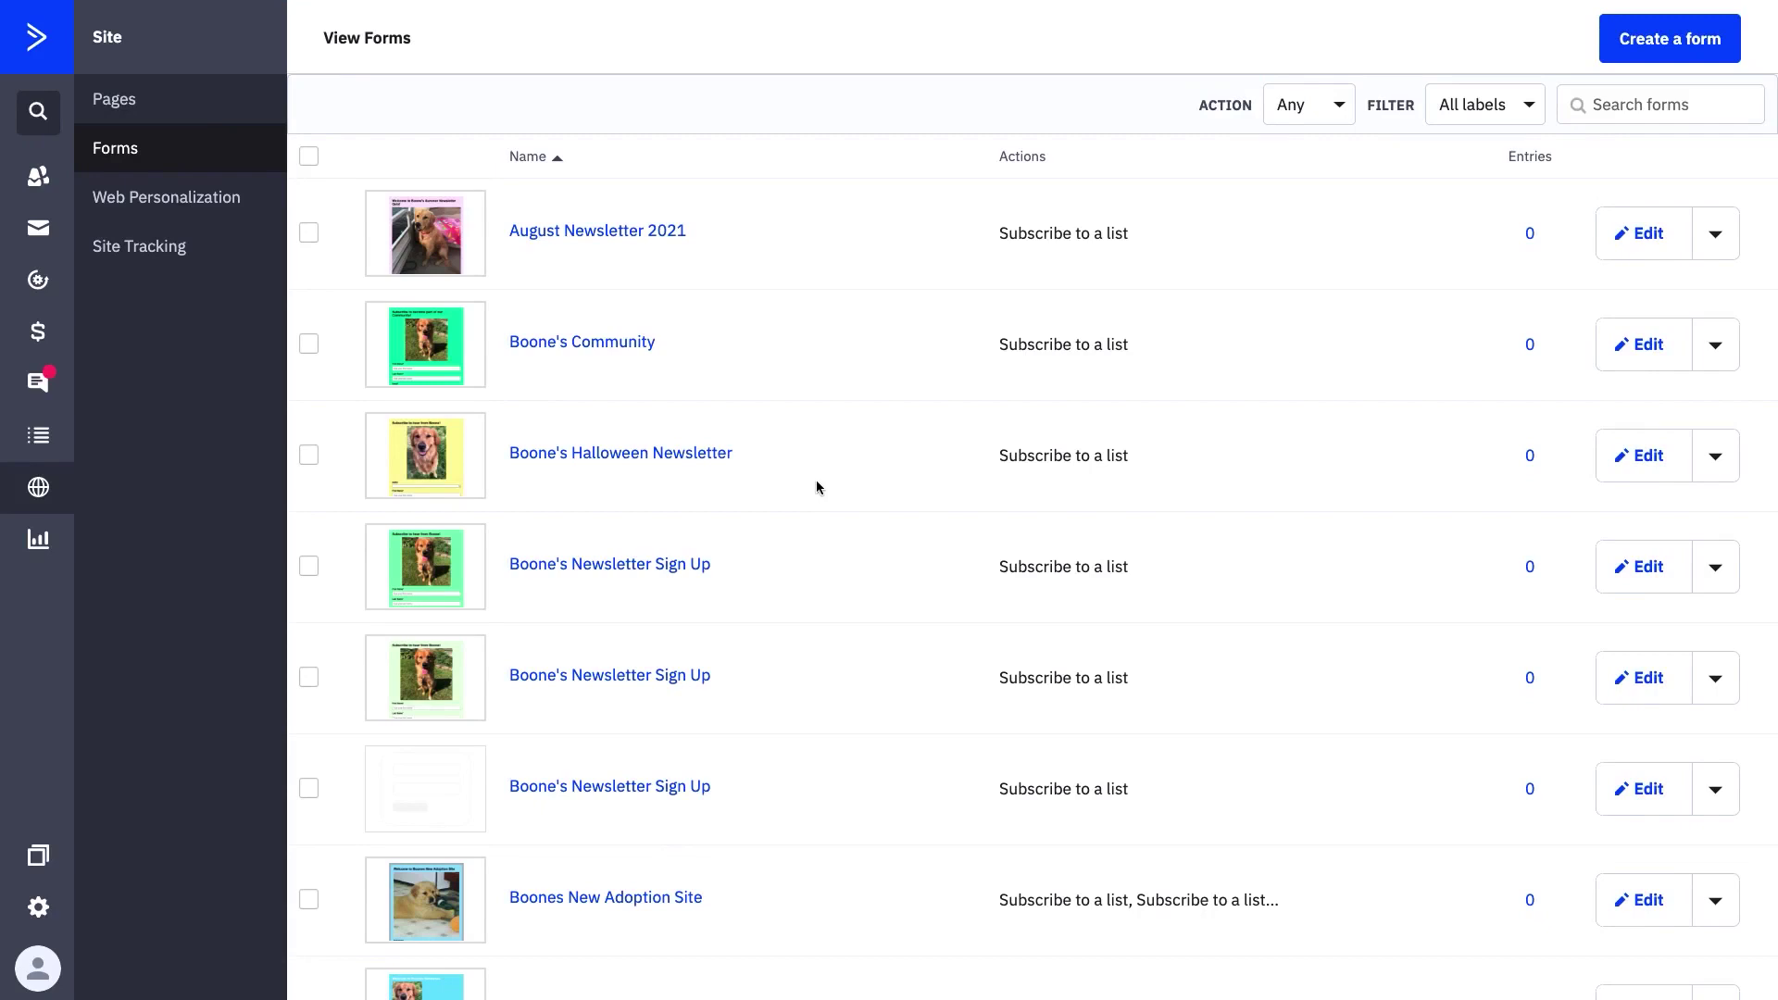
pyautogui.click(1657, 60)
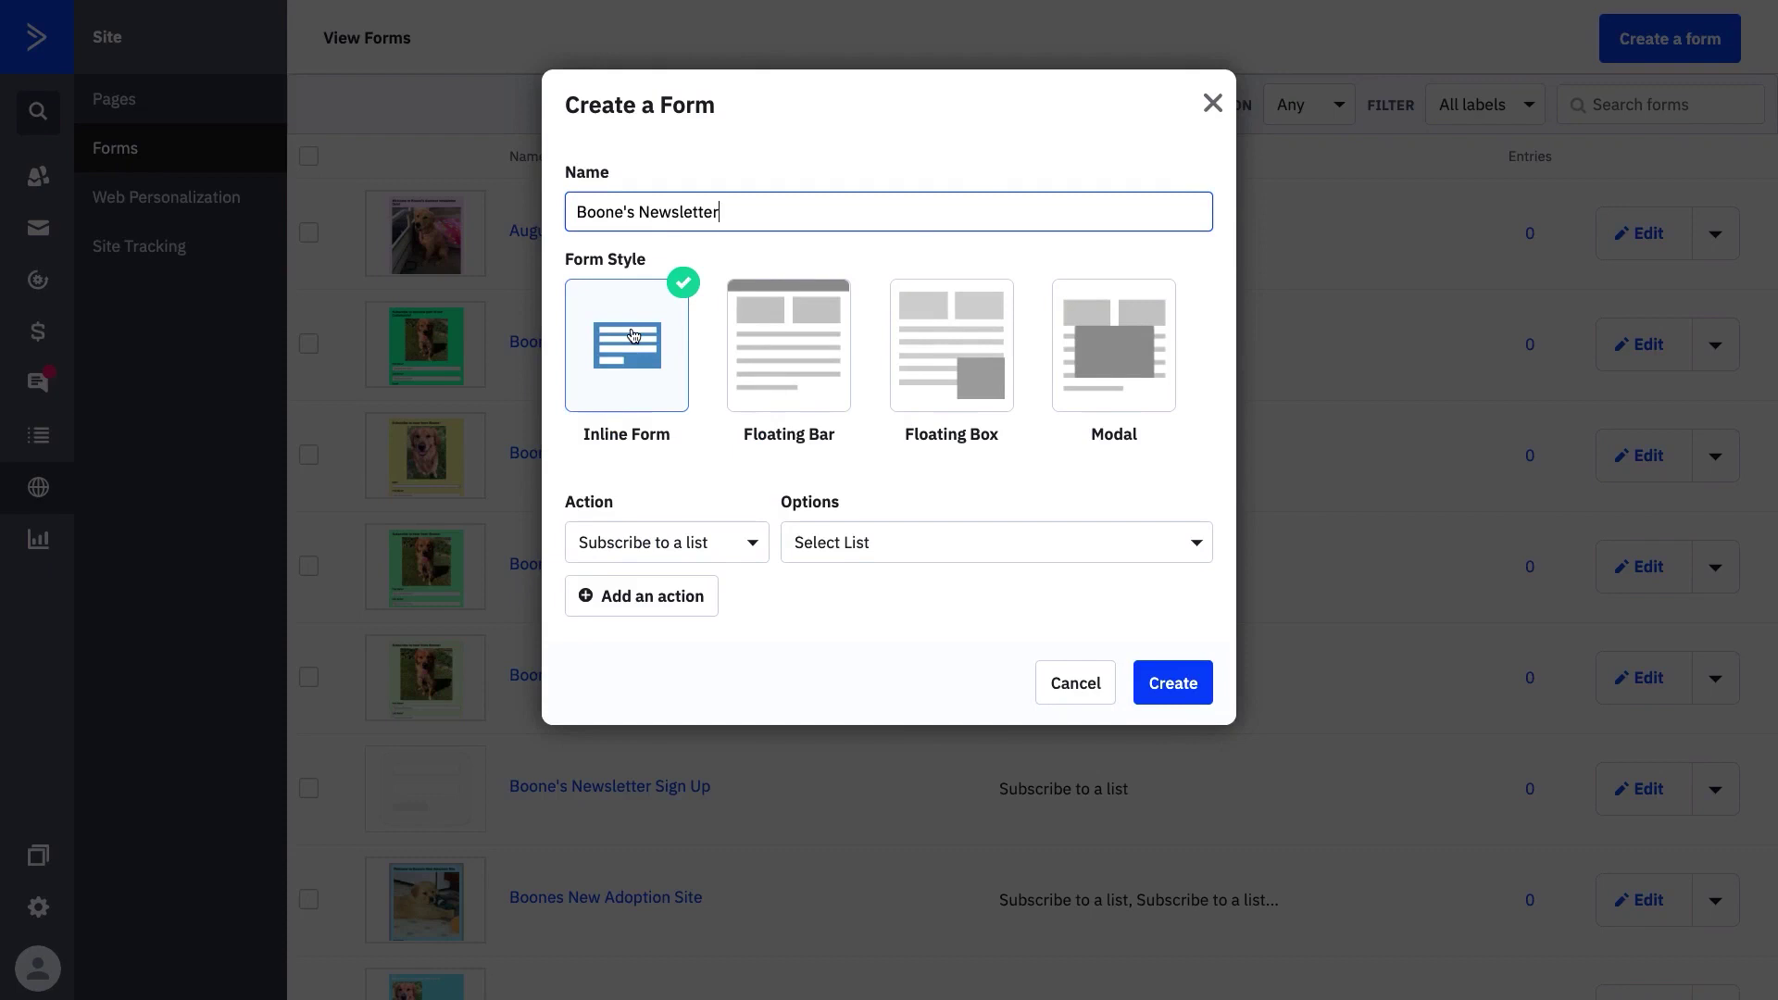
# Step: Keep the 'Subscribe to a list' action, pick Boone's Monthly Newsletter, and create the form
pyautogui.click(738, 543)
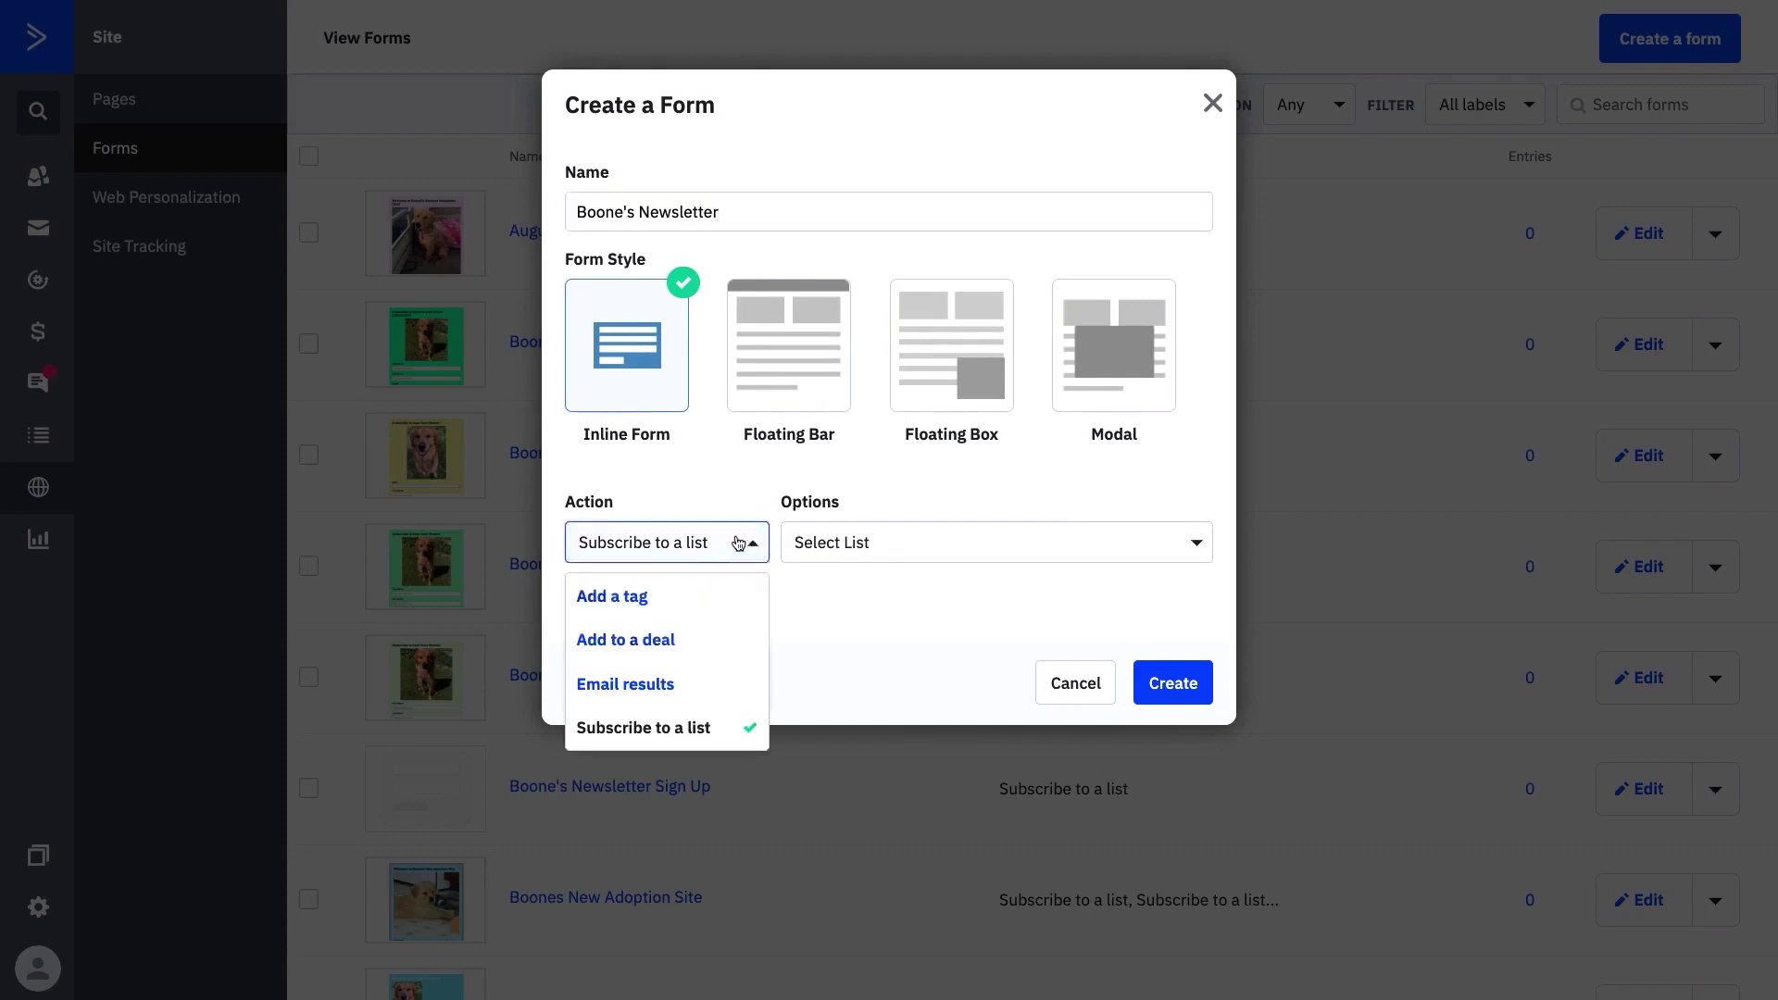
pyautogui.click(724, 729)
pyautogui.click(939, 555)
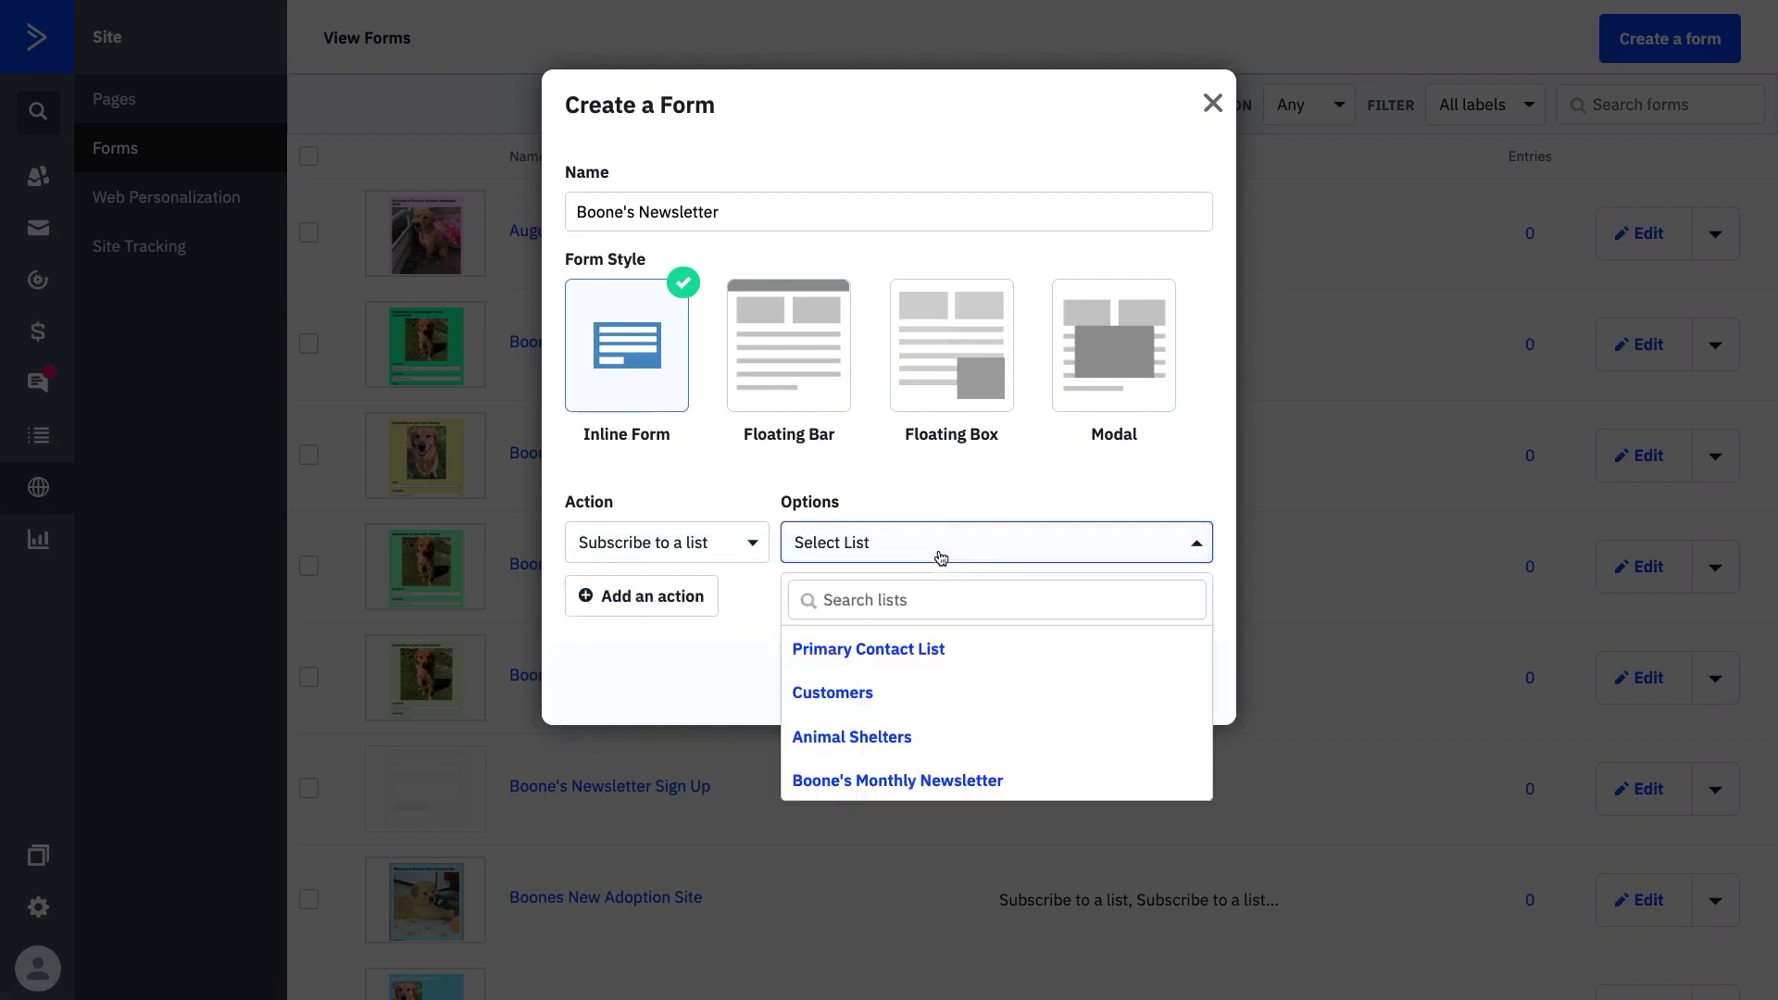
pyautogui.click(965, 792)
pyautogui.click(746, 549)
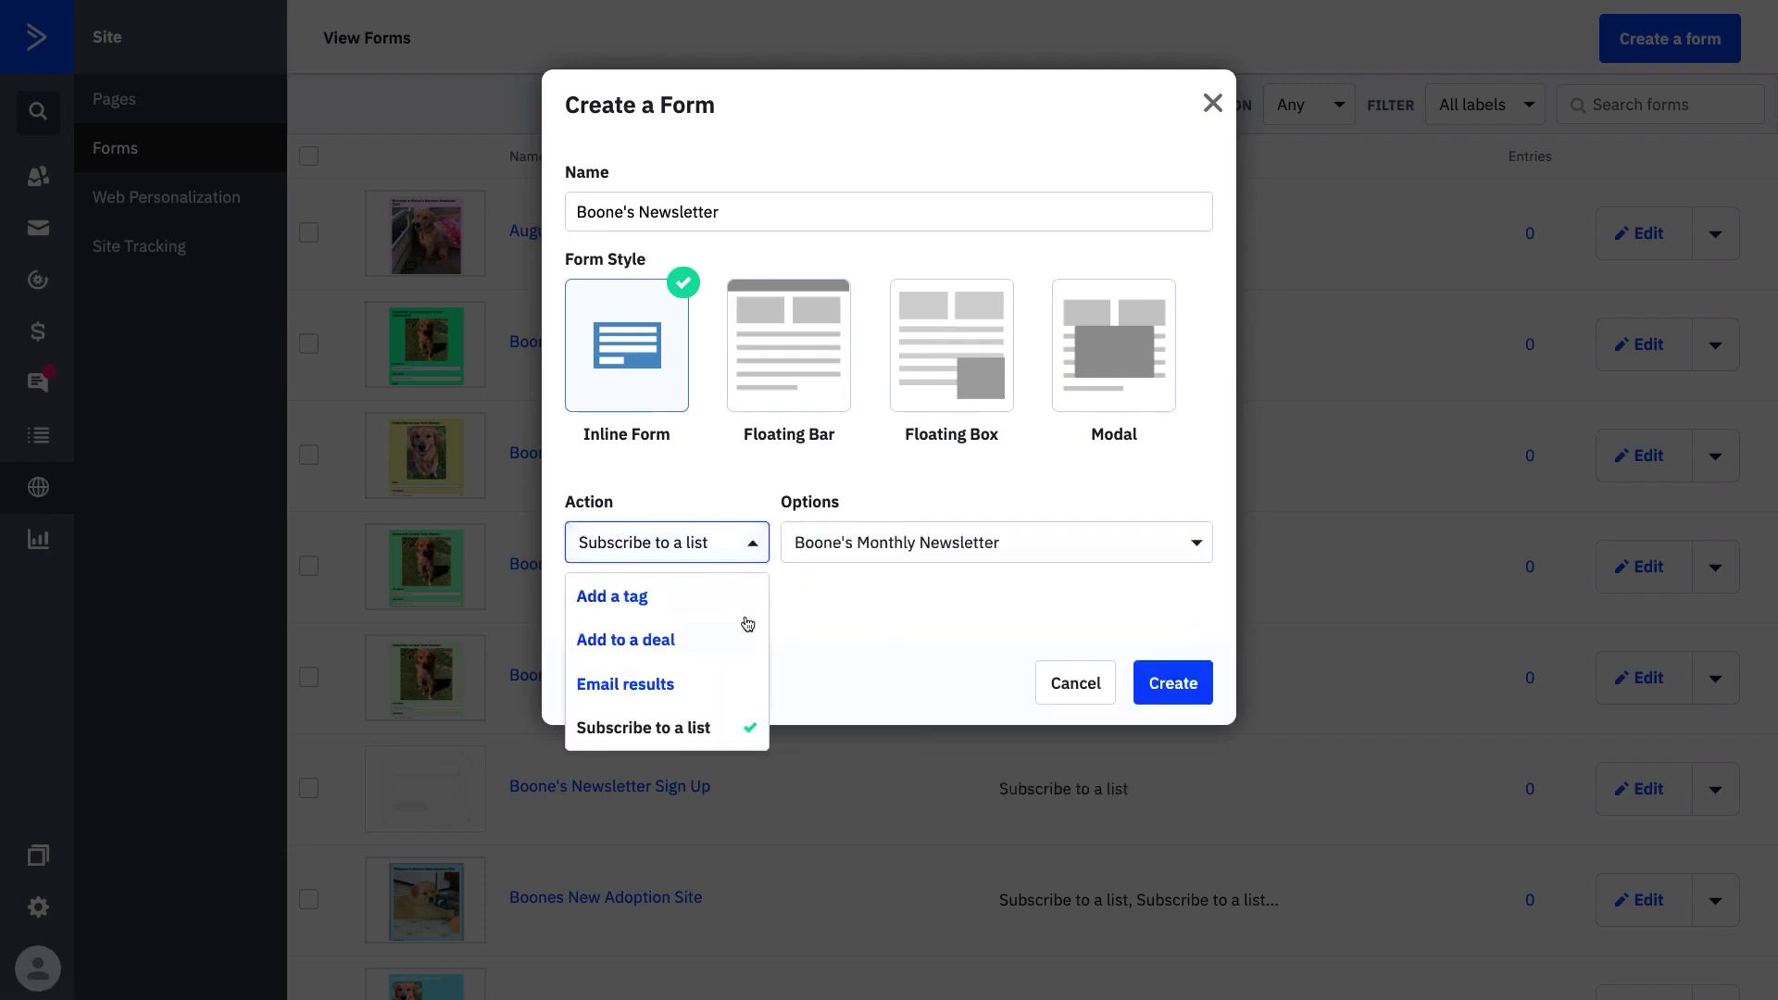
pyautogui.click(858, 596)
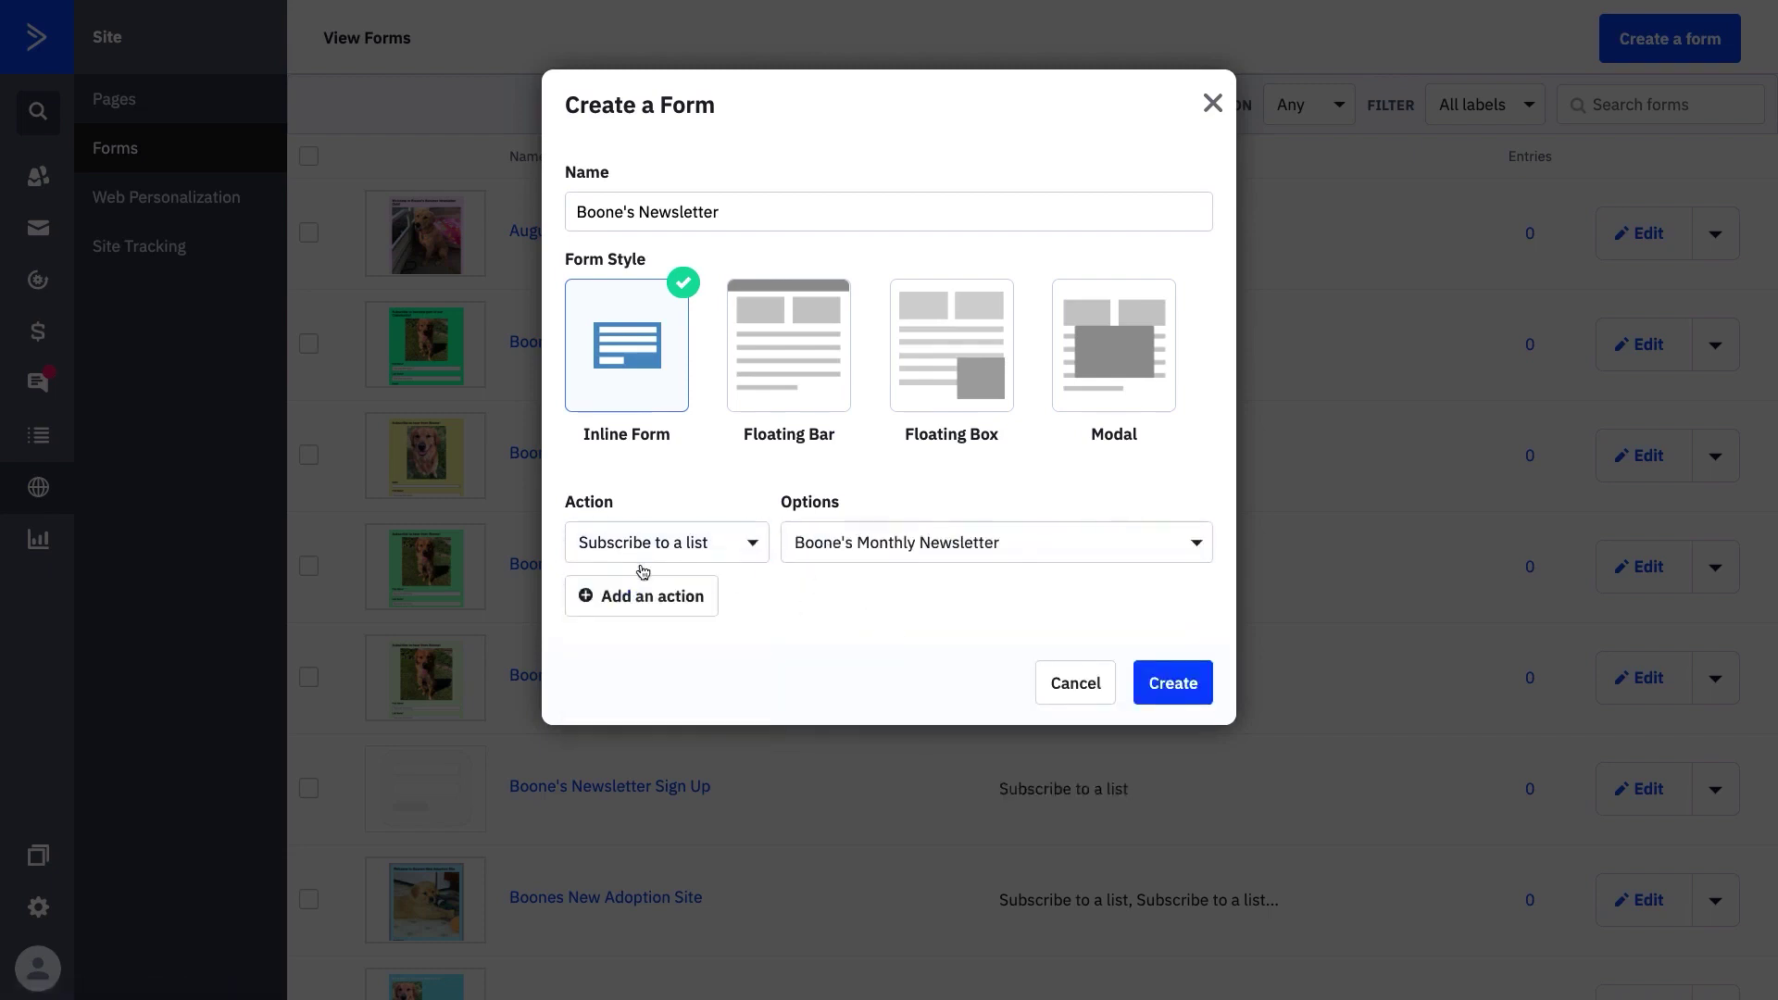
pyautogui.click(1178, 685)
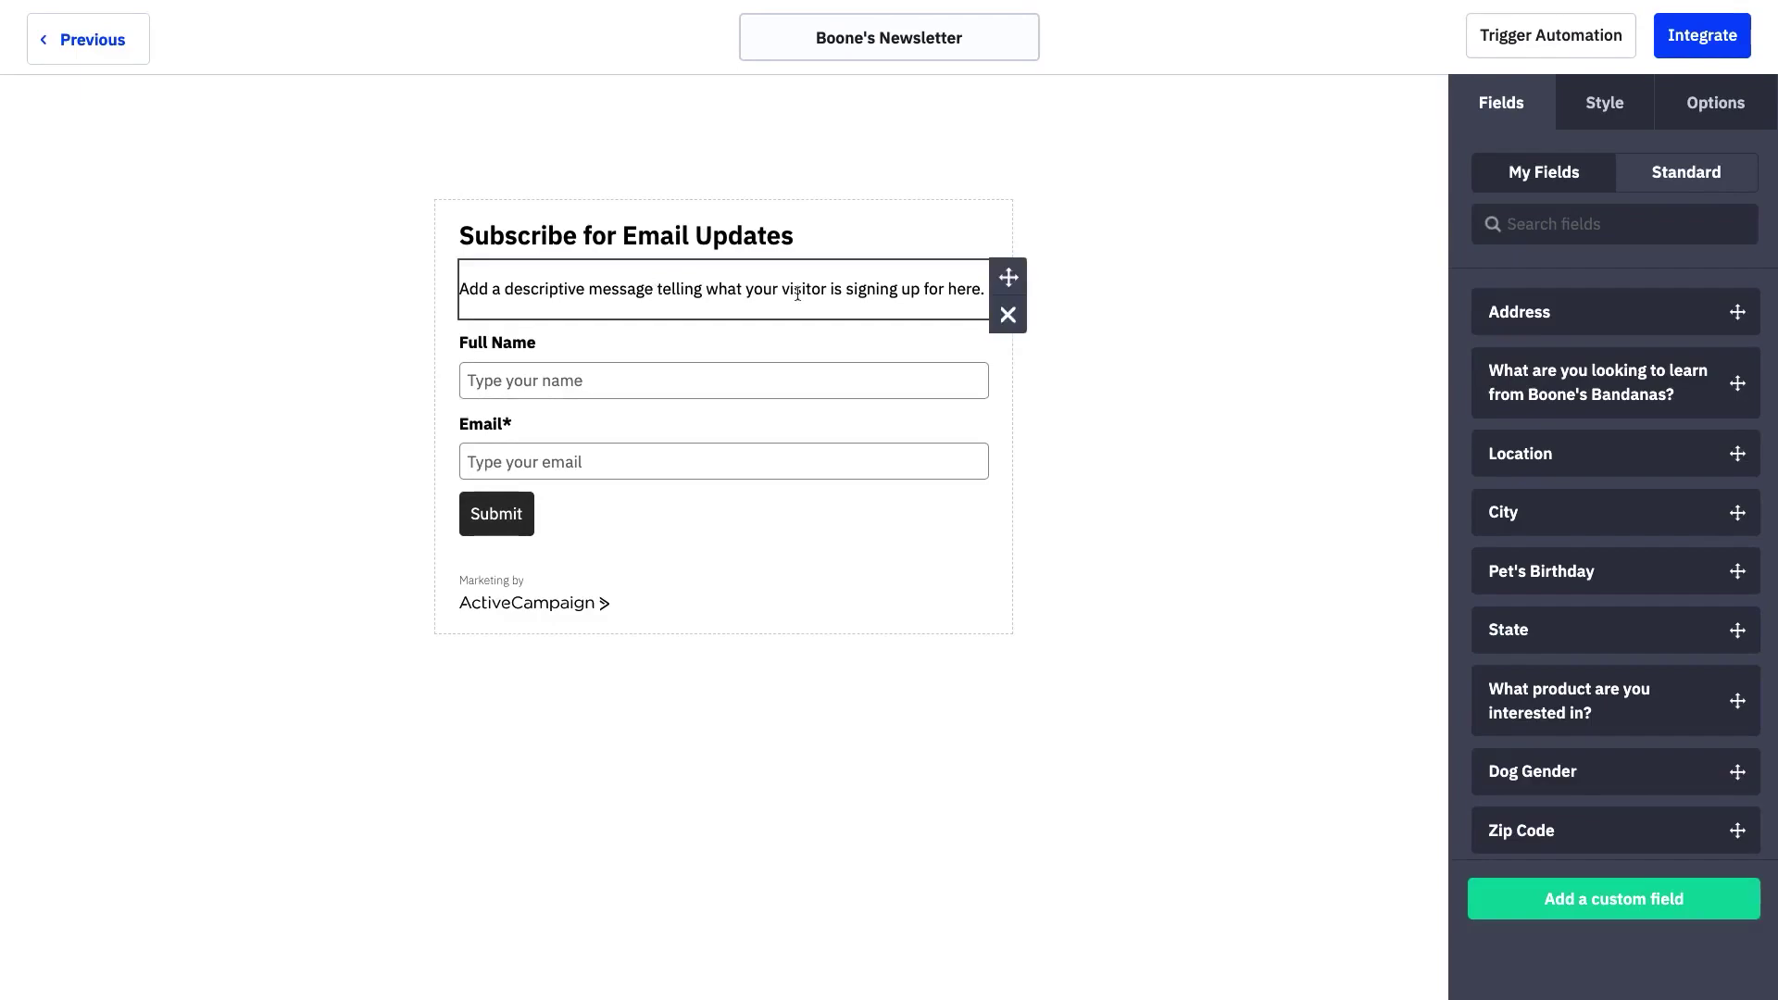
# Step: Delete the description block and the Full Name field from the form
pyautogui.click(1007, 314)
pyautogui.click(1182, 246)
pyautogui.click(1007, 314)
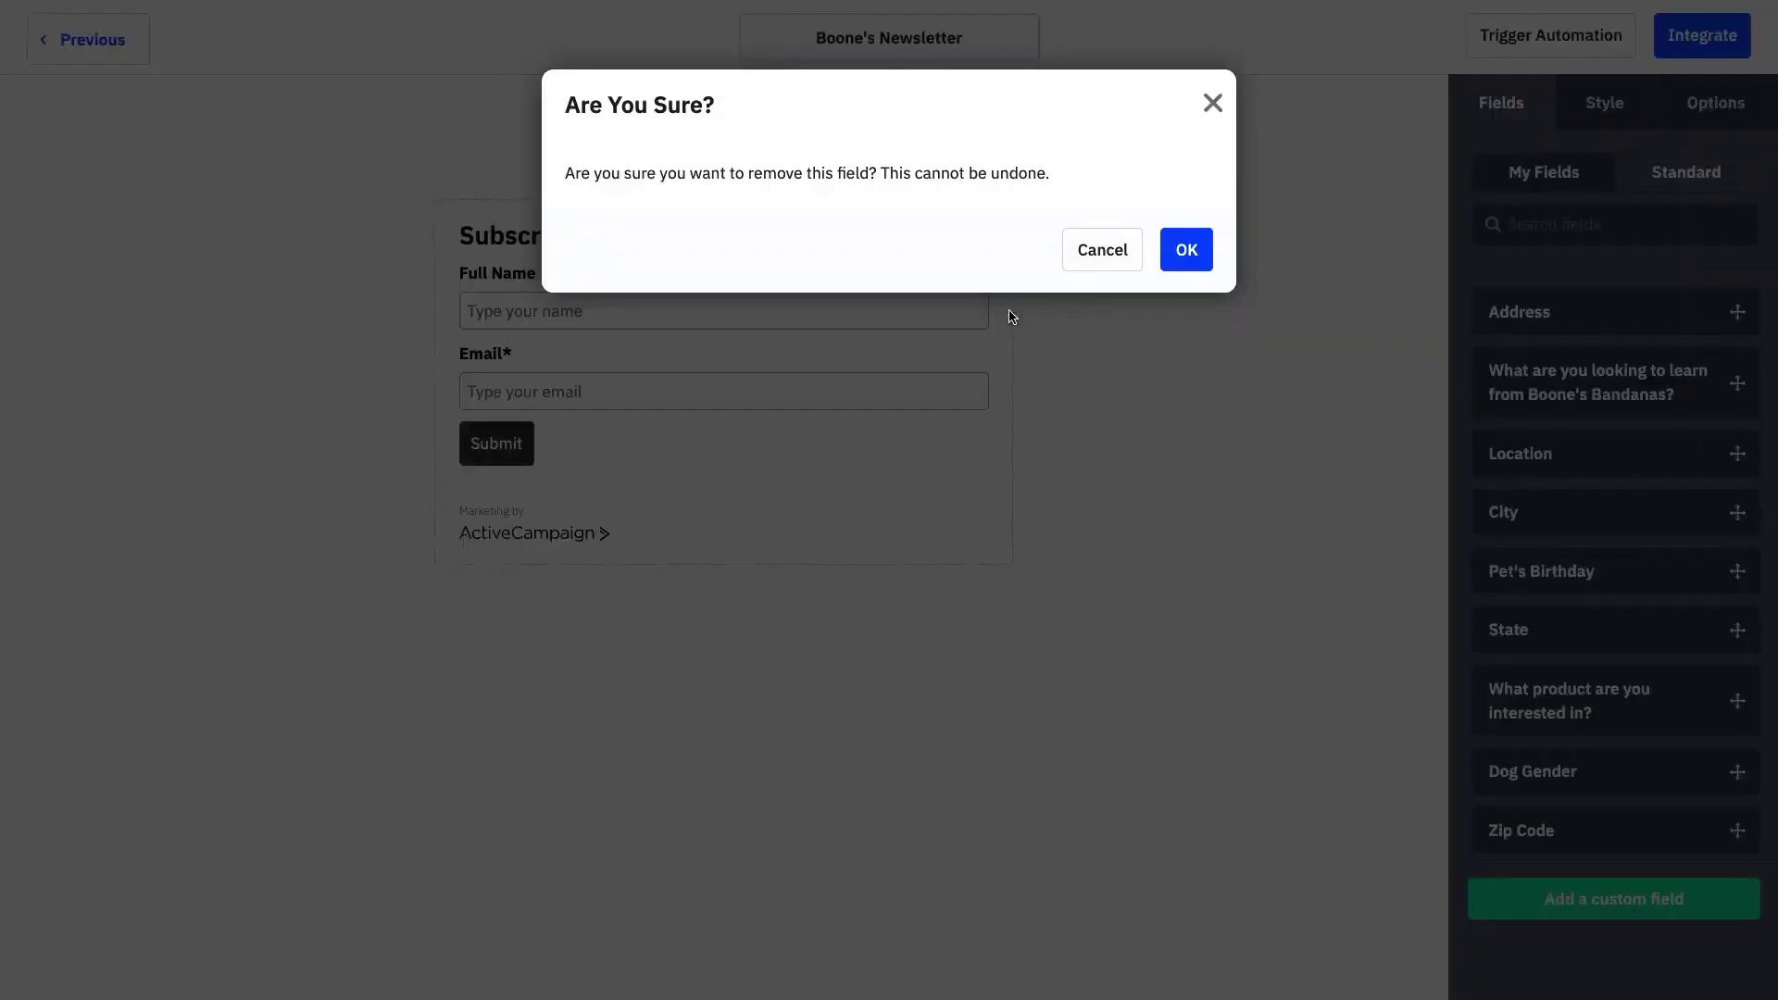
pyautogui.click(1182, 246)
# Step: Add First Name and Last Name fields above Email, making Last Name required
pyautogui.click(1708, 187)
pyautogui.moveTo(1631, 315); pyautogui.dragTo(857, 305)
pyautogui.moveTo(1620, 382); pyautogui.dragTo(731, 344)
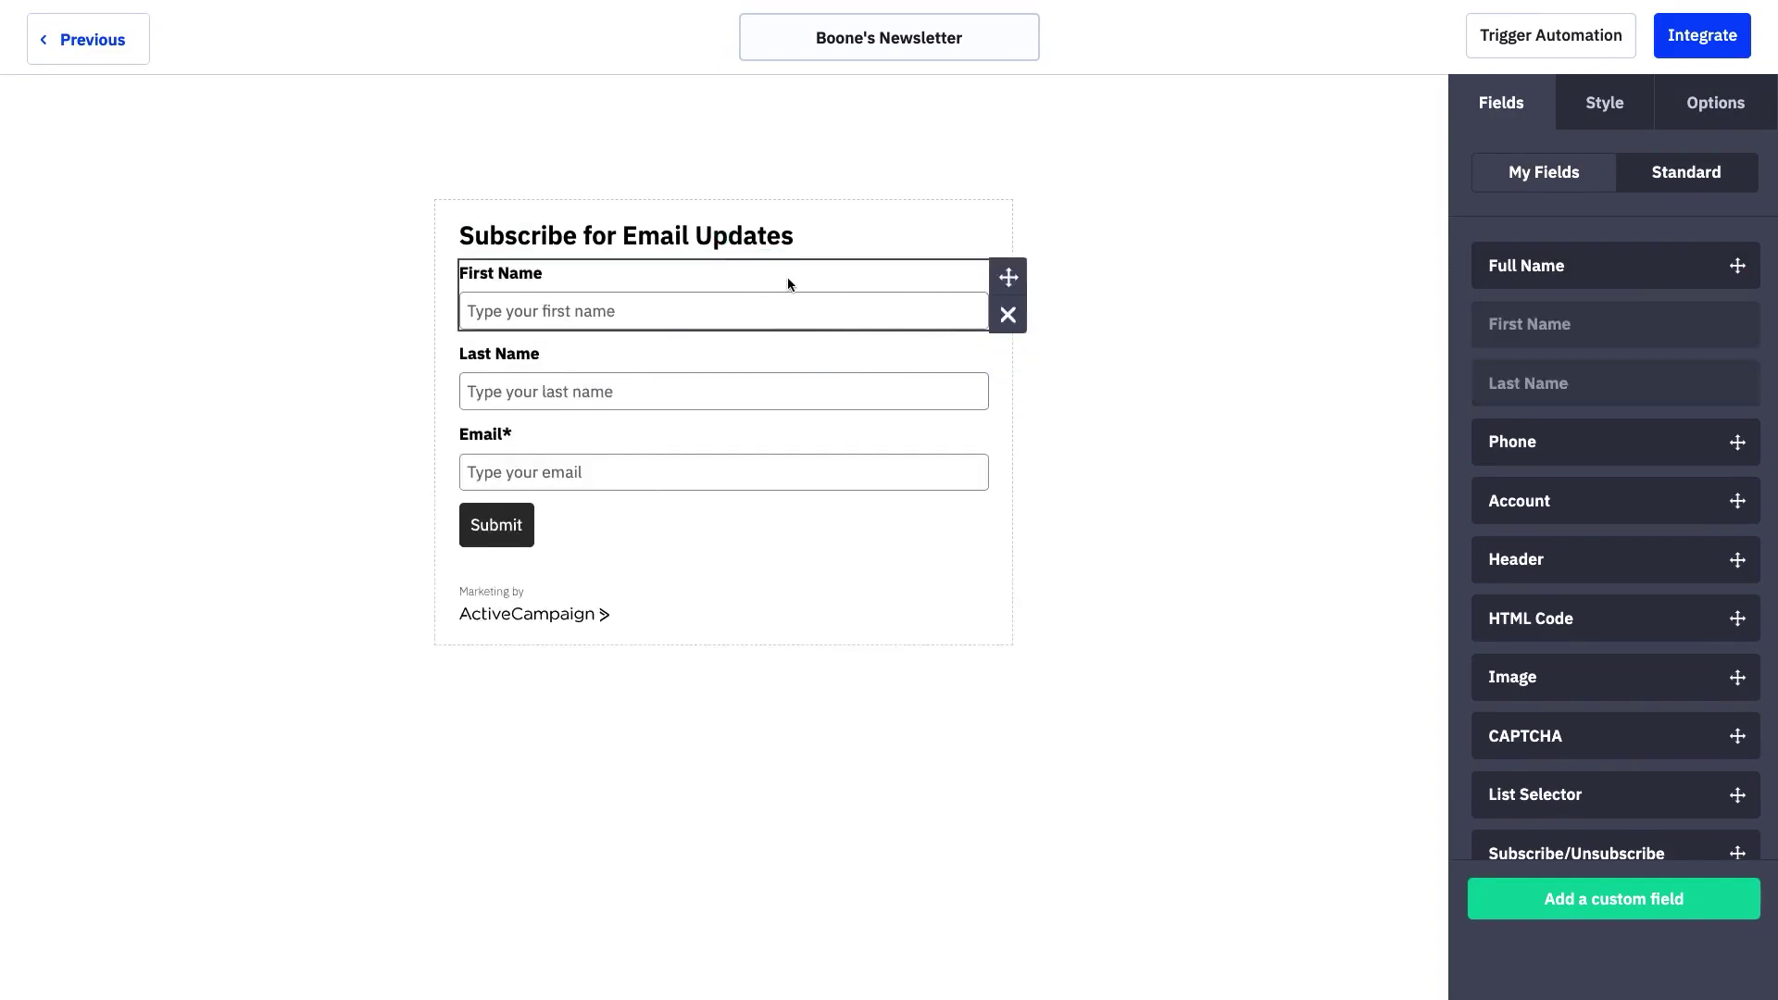
pyautogui.click(788, 285)
pyautogui.click(810, 365)
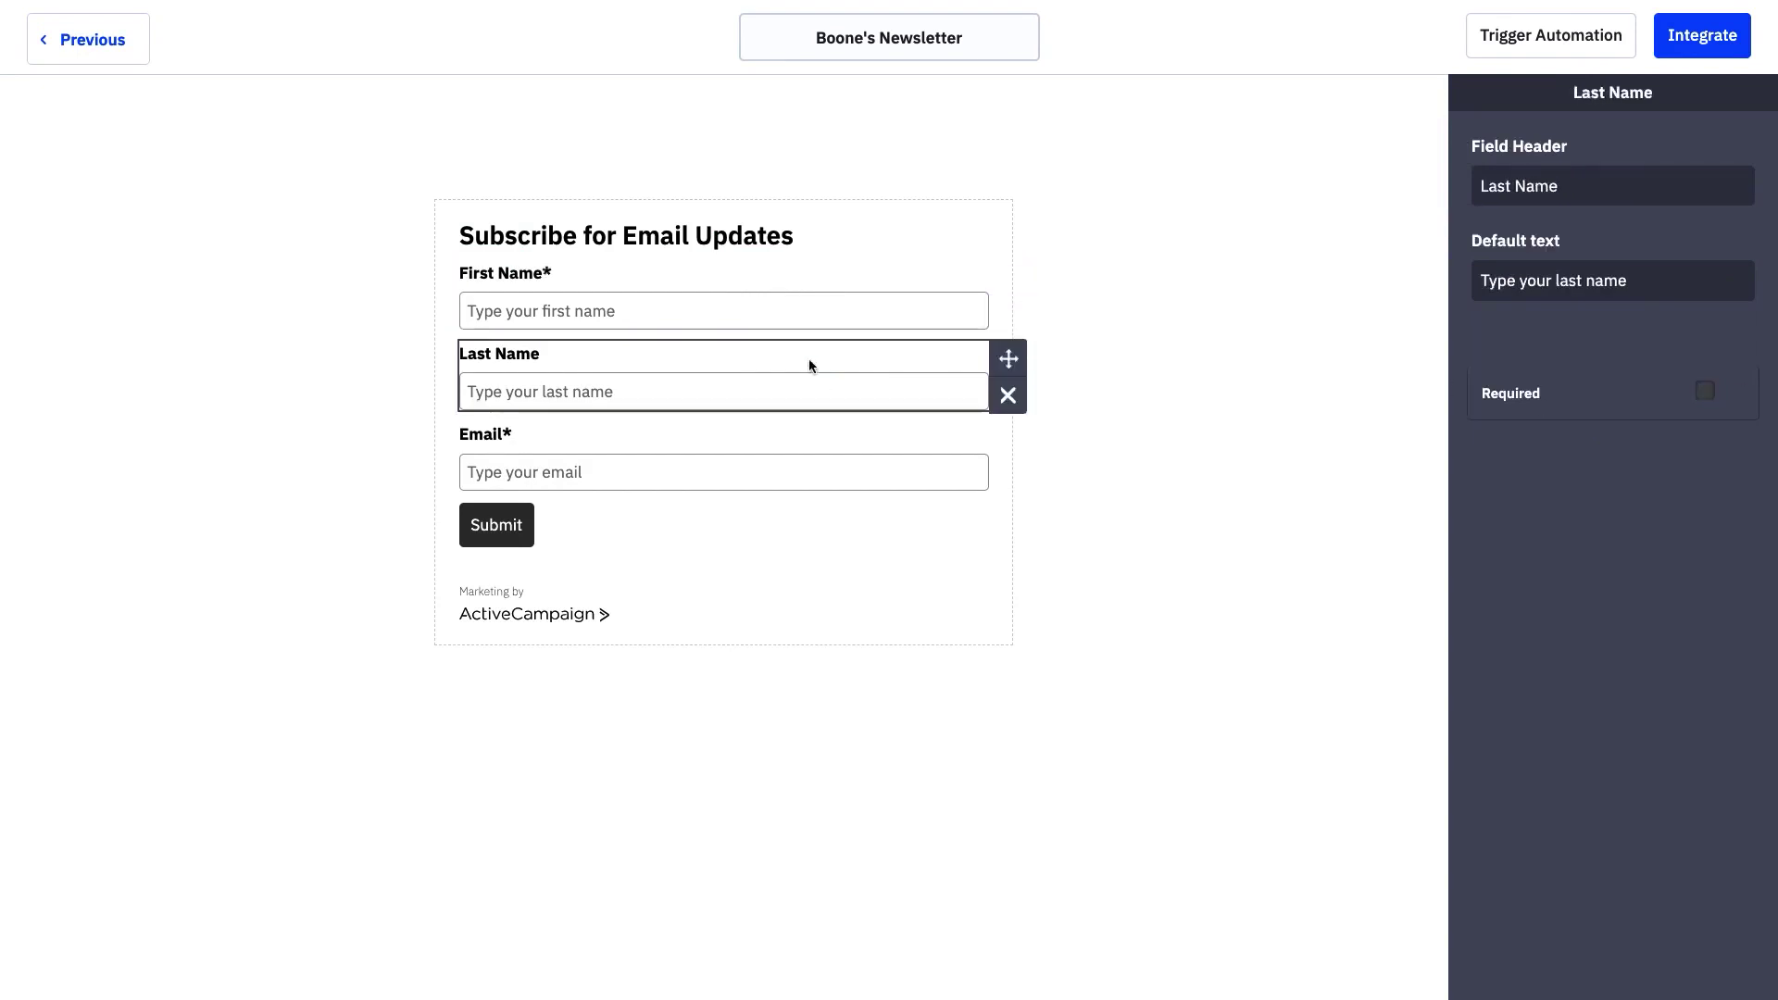
pyautogui.click(1706, 392)
pyautogui.click(1235, 416)
# Step: Change the form heading to 'Subscribe to hear from Boone!'
pyautogui.click(806, 246)
pyautogui.moveTo(1687, 197); pyautogui.dragTo(1548, 197)
pyautogui.write('to hear from Boone!')
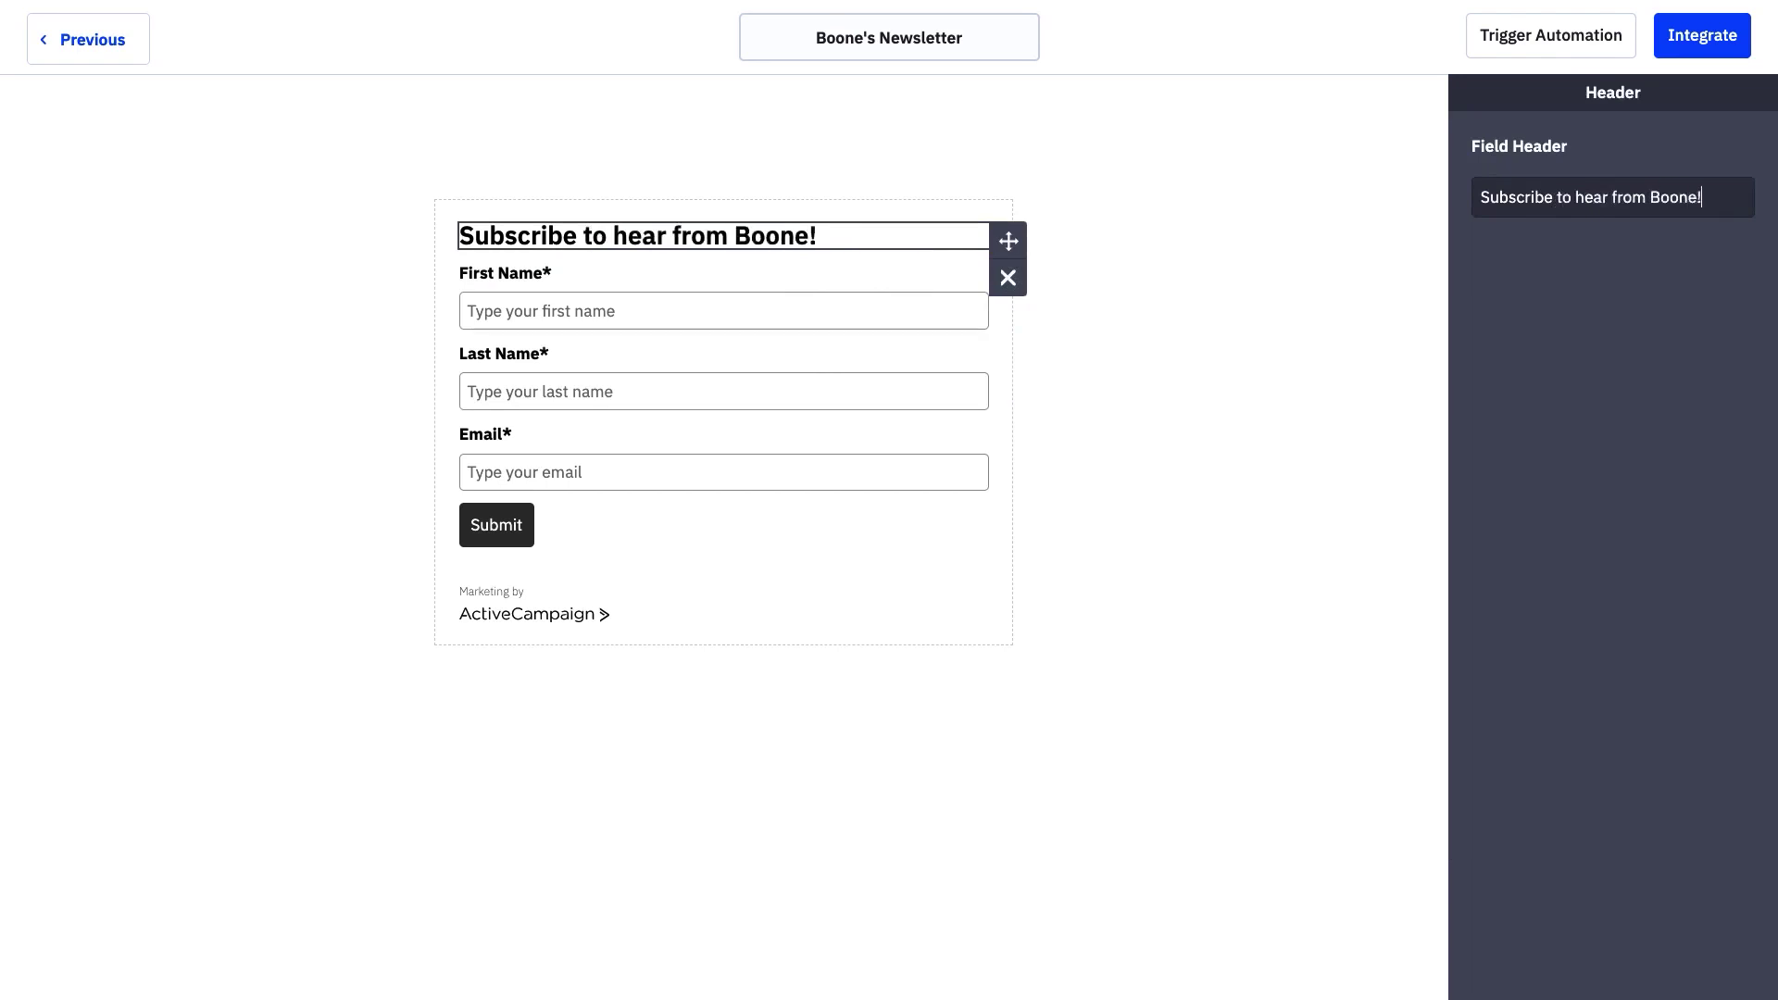
pyautogui.click(1368, 307)
# Step: Reveal the full custom fields list and add the Pet's Name and Breed fields to the form
pyautogui.click(1508, 181)
pyautogui.scroll(-3, 1505, 389)
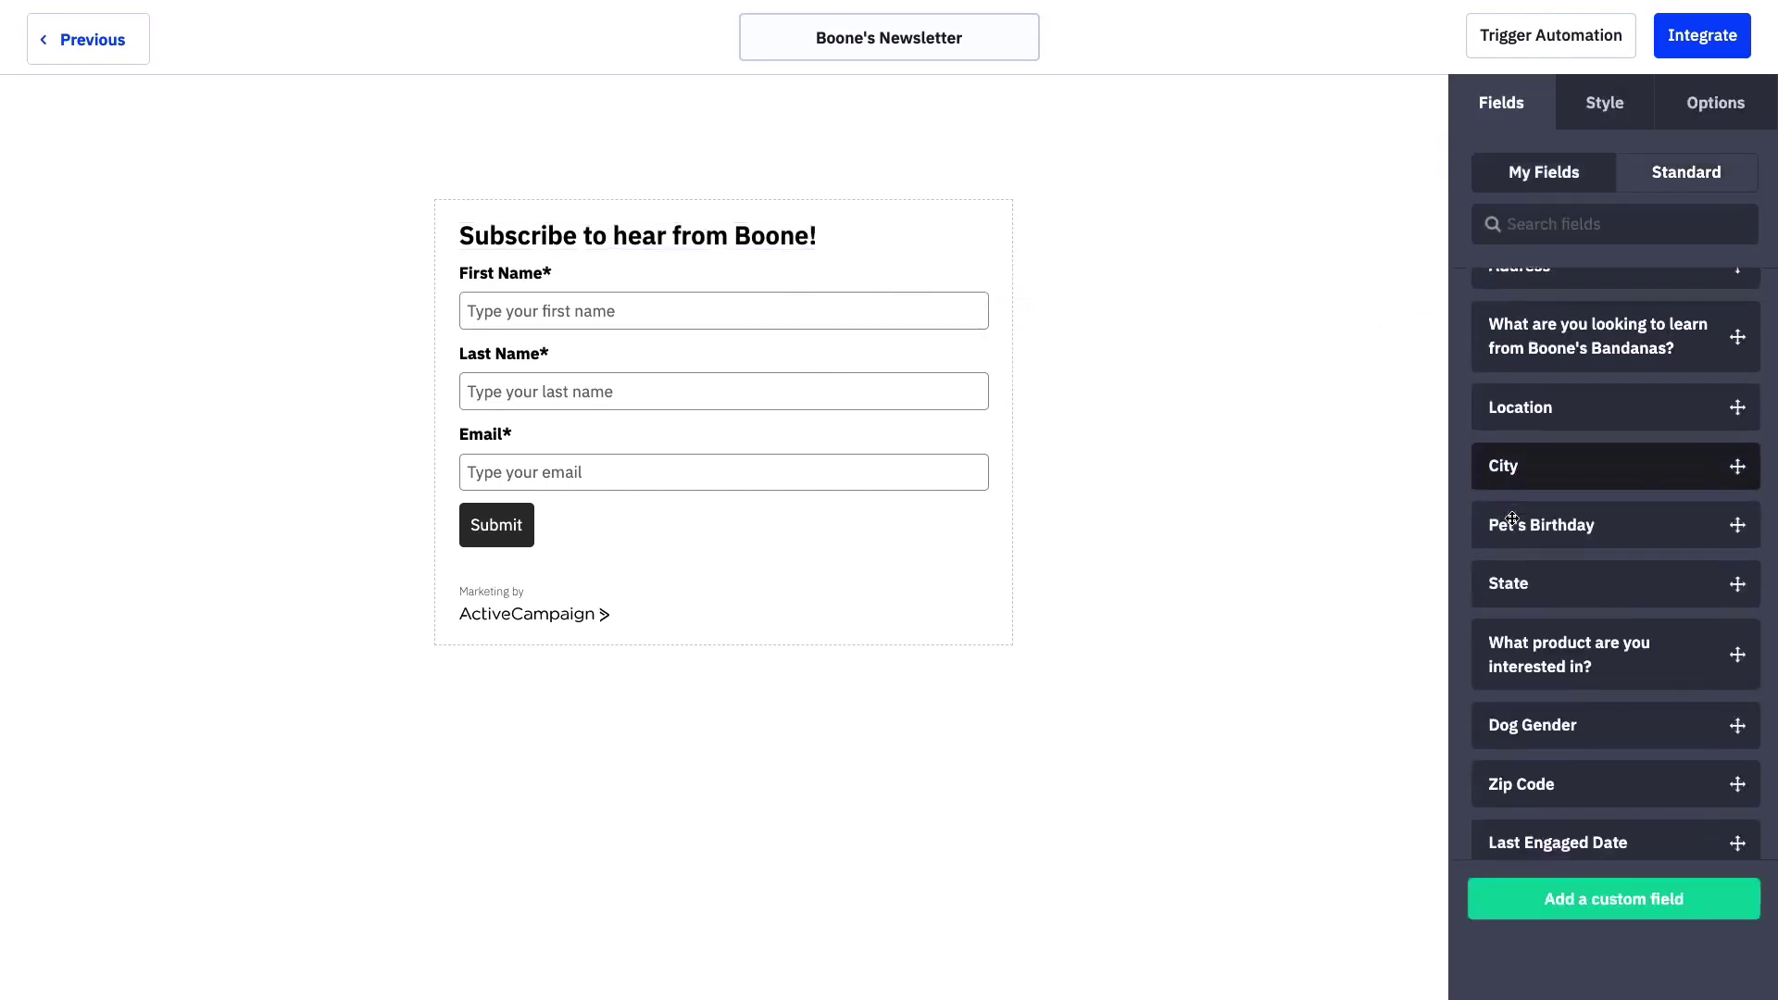
pyautogui.scroll(-8, 1511, 518)
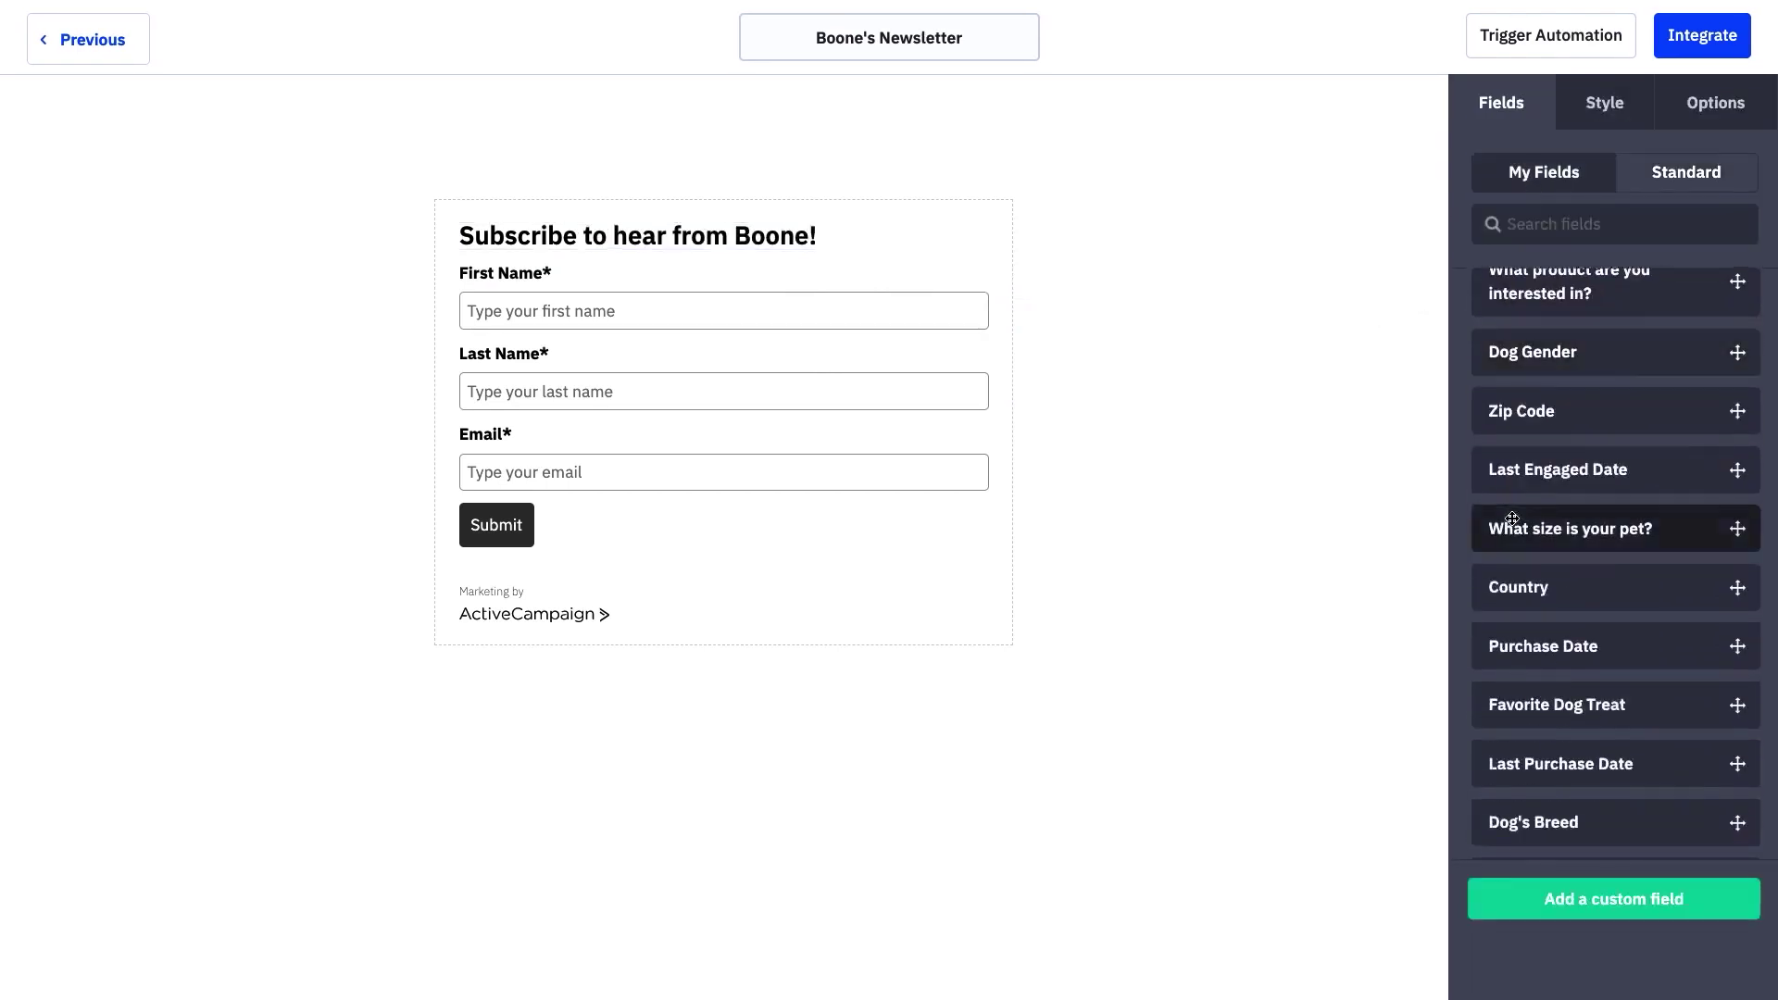
pyautogui.click(1602, 753)
pyautogui.scroll(-3, 1603, 754)
pyautogui.scroll(-3, 1603, 754)
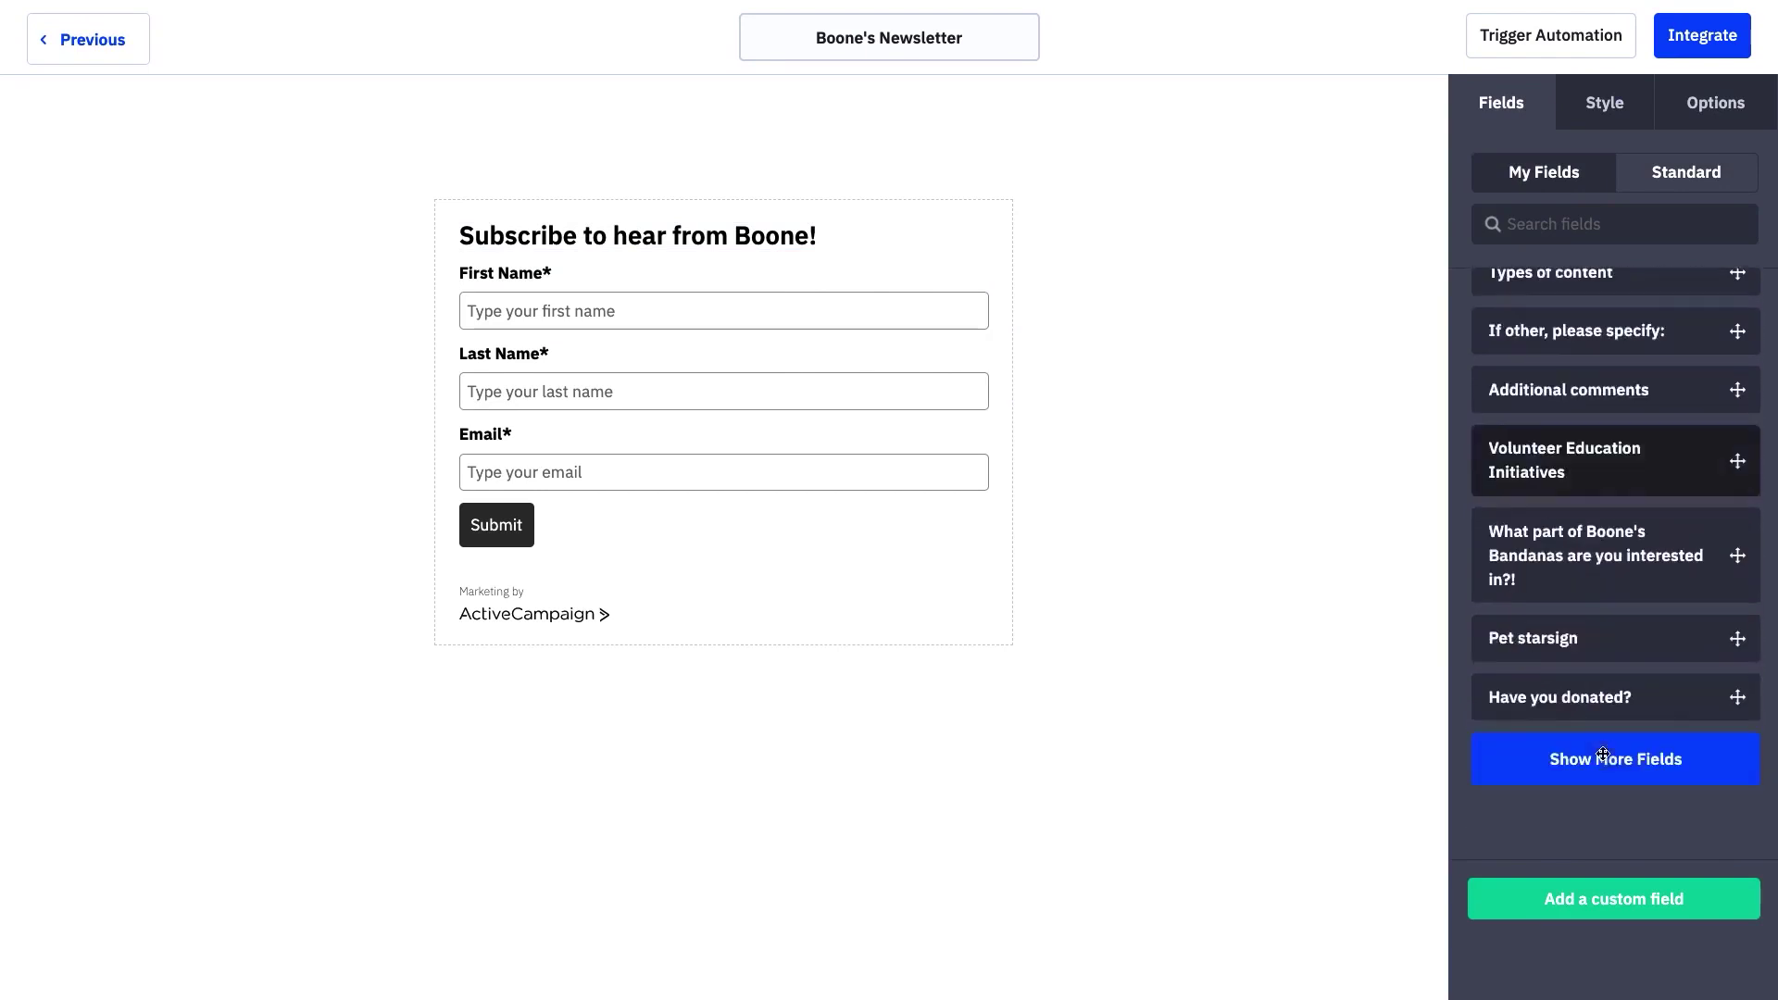
pyautogui.click(1603, 754)
pyautogui.scroll(-4, 1603, 754)
pyautogui.moveTo(1603, 761); pyautogui.dragTo(805, 490)
pyautogui.scroll(3, 1574, 592)
pyautogui.moveTo(1589, 663); pyautogui.dragTo(833, 593)
# Step: Add the favourite-activity checkboxes, the pet-size question, and Pet's Birthday below Breed
pyautogui.scroll(5, 1606, 592)
pyautogui.moveTo(1612, 488); pyautogui.dragTo(736, 637)
pyautogui.scroll(6, 1631, 489)
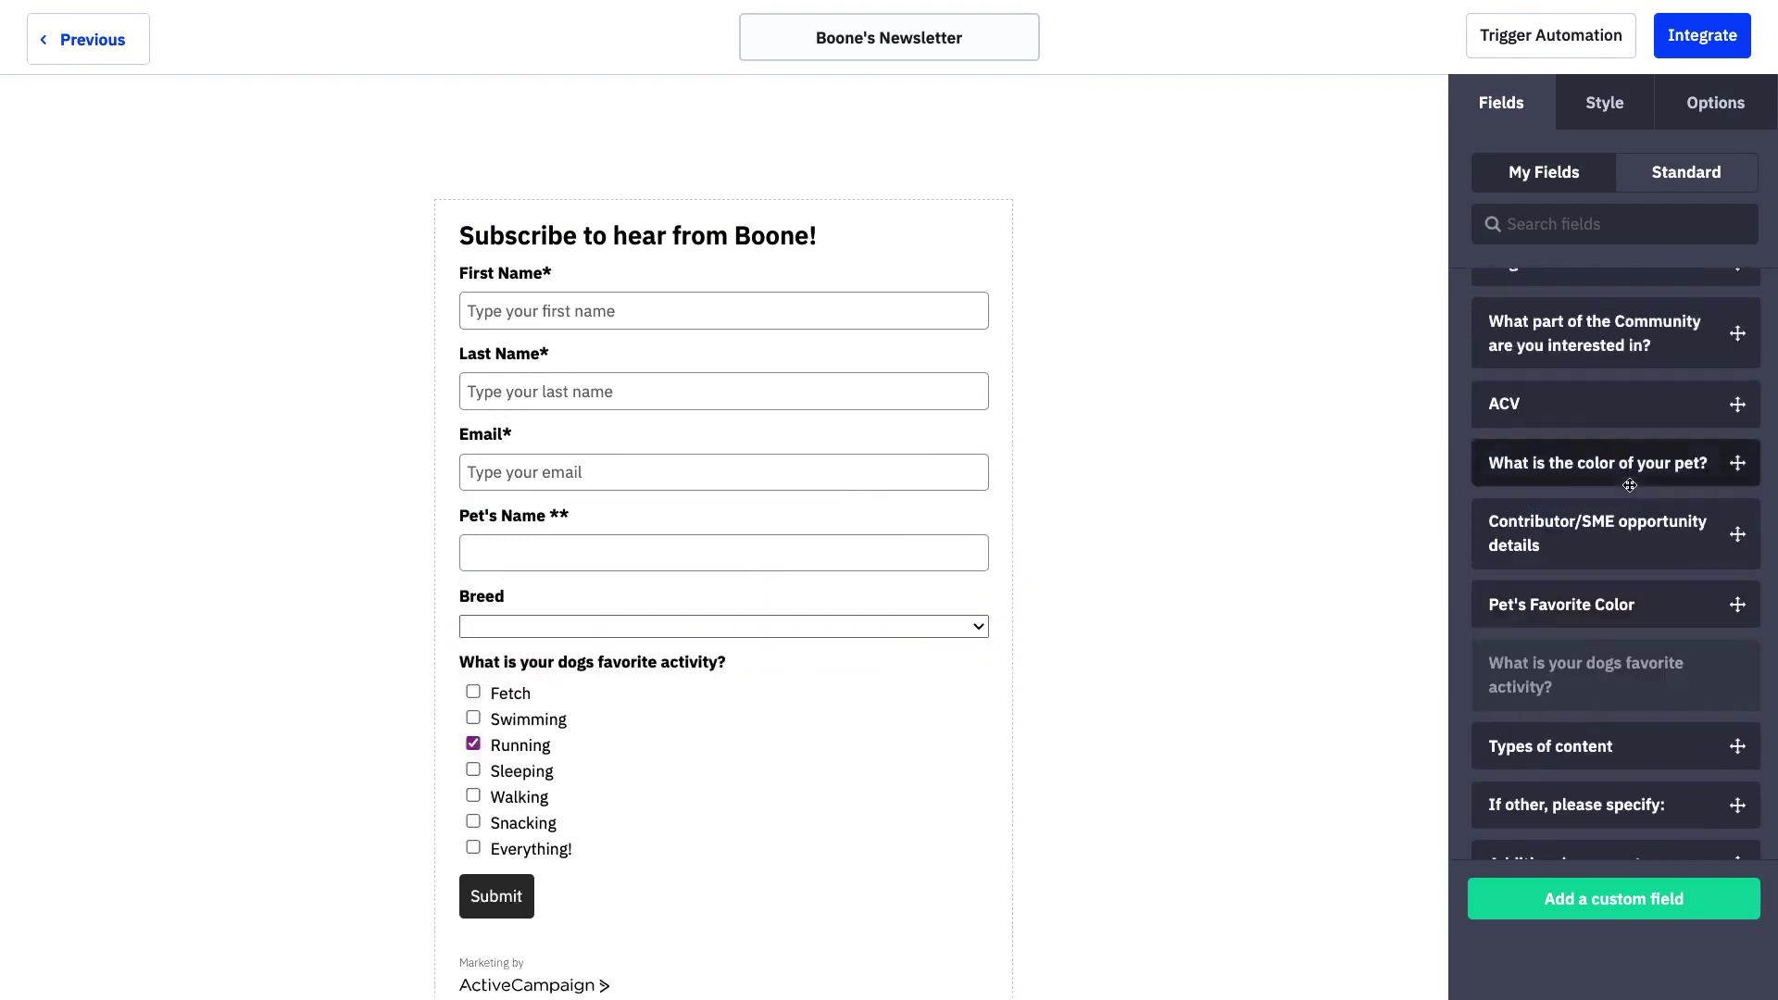
pyautogui.moveTo(1629, 316); pyautogui.dragTo(752, 864)
pyautogui.scroll(4, 1584, 566)
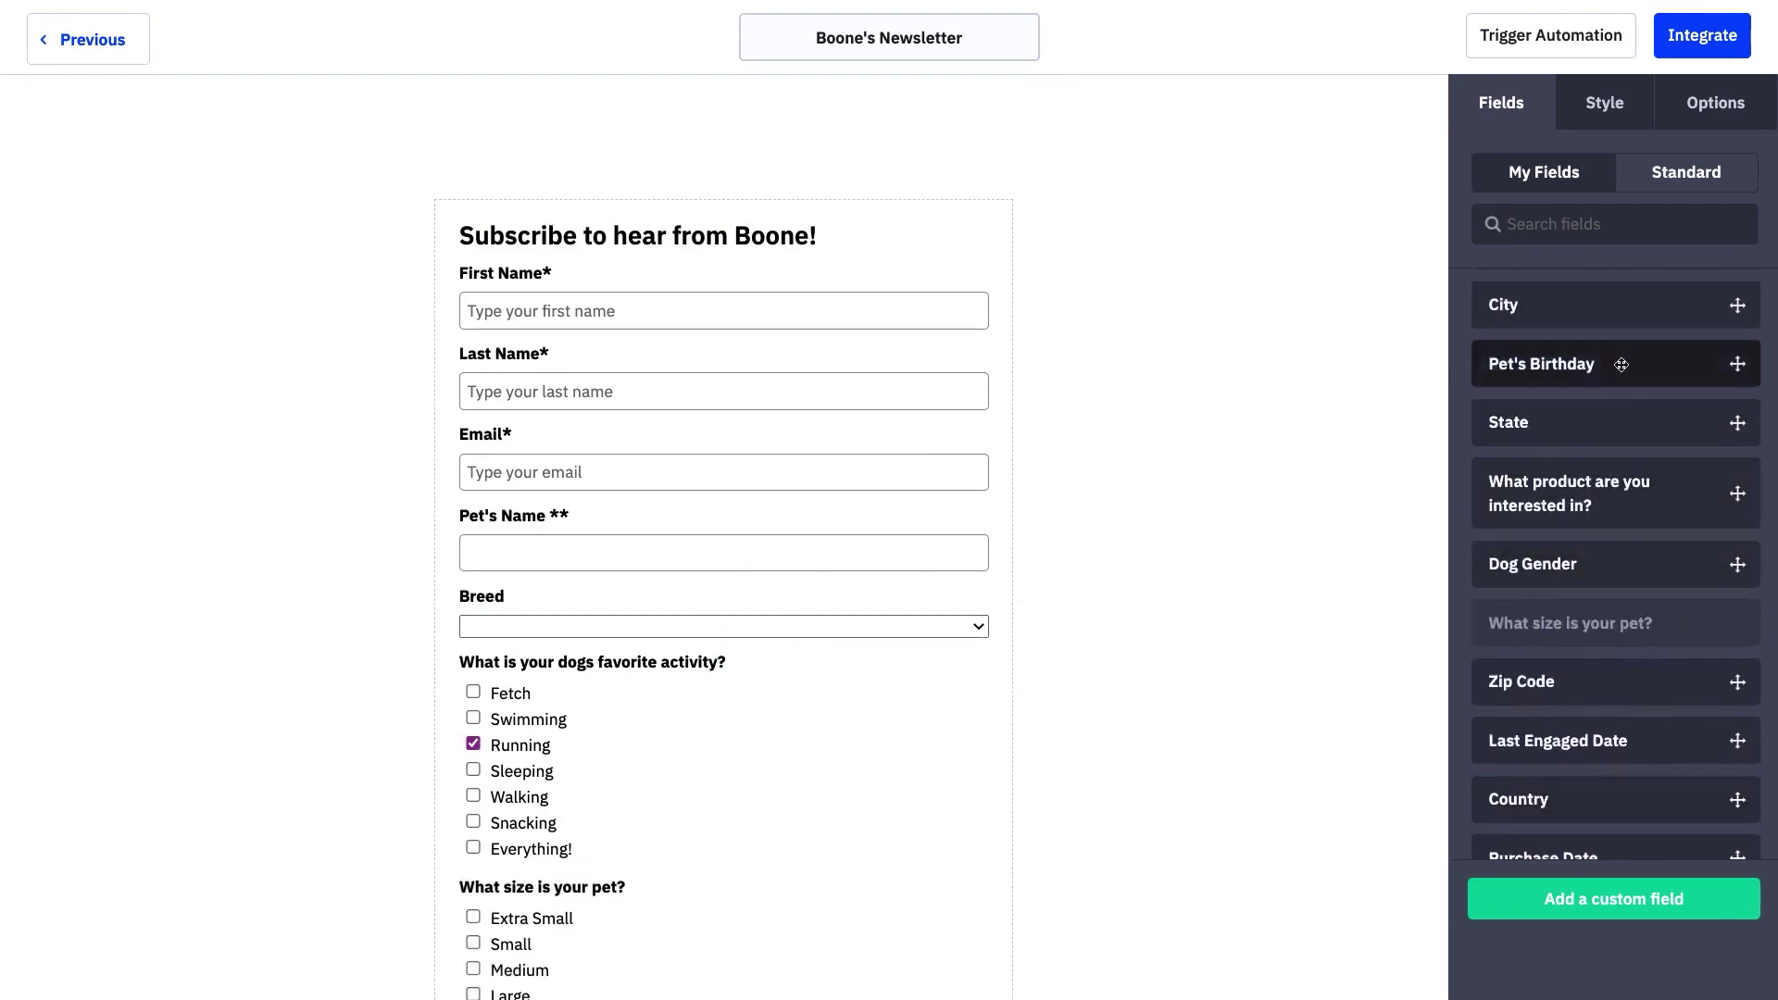
pyautogui.moveTo(1573, 364); pyautogui.dragTo(752, 663)
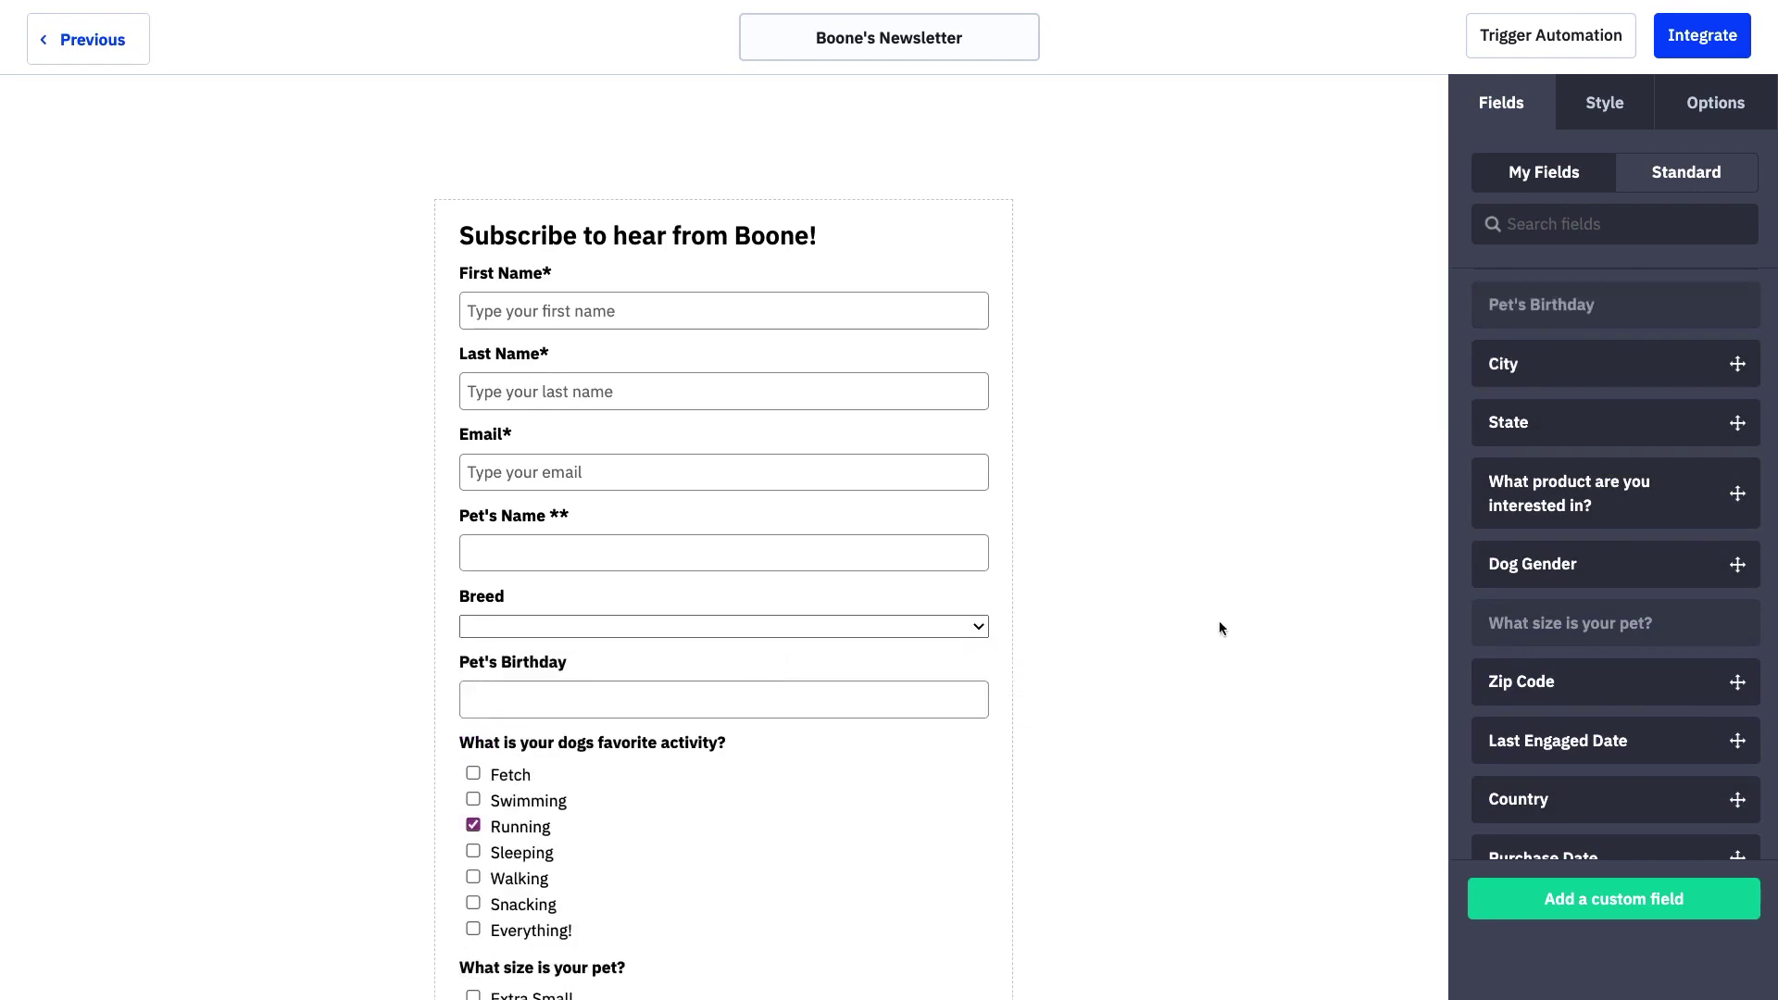
pyautogui.scroll(-2, 742, 576)
pyautogui.scroll(2, 743, 576)
pyautogui.click(1663, 196)
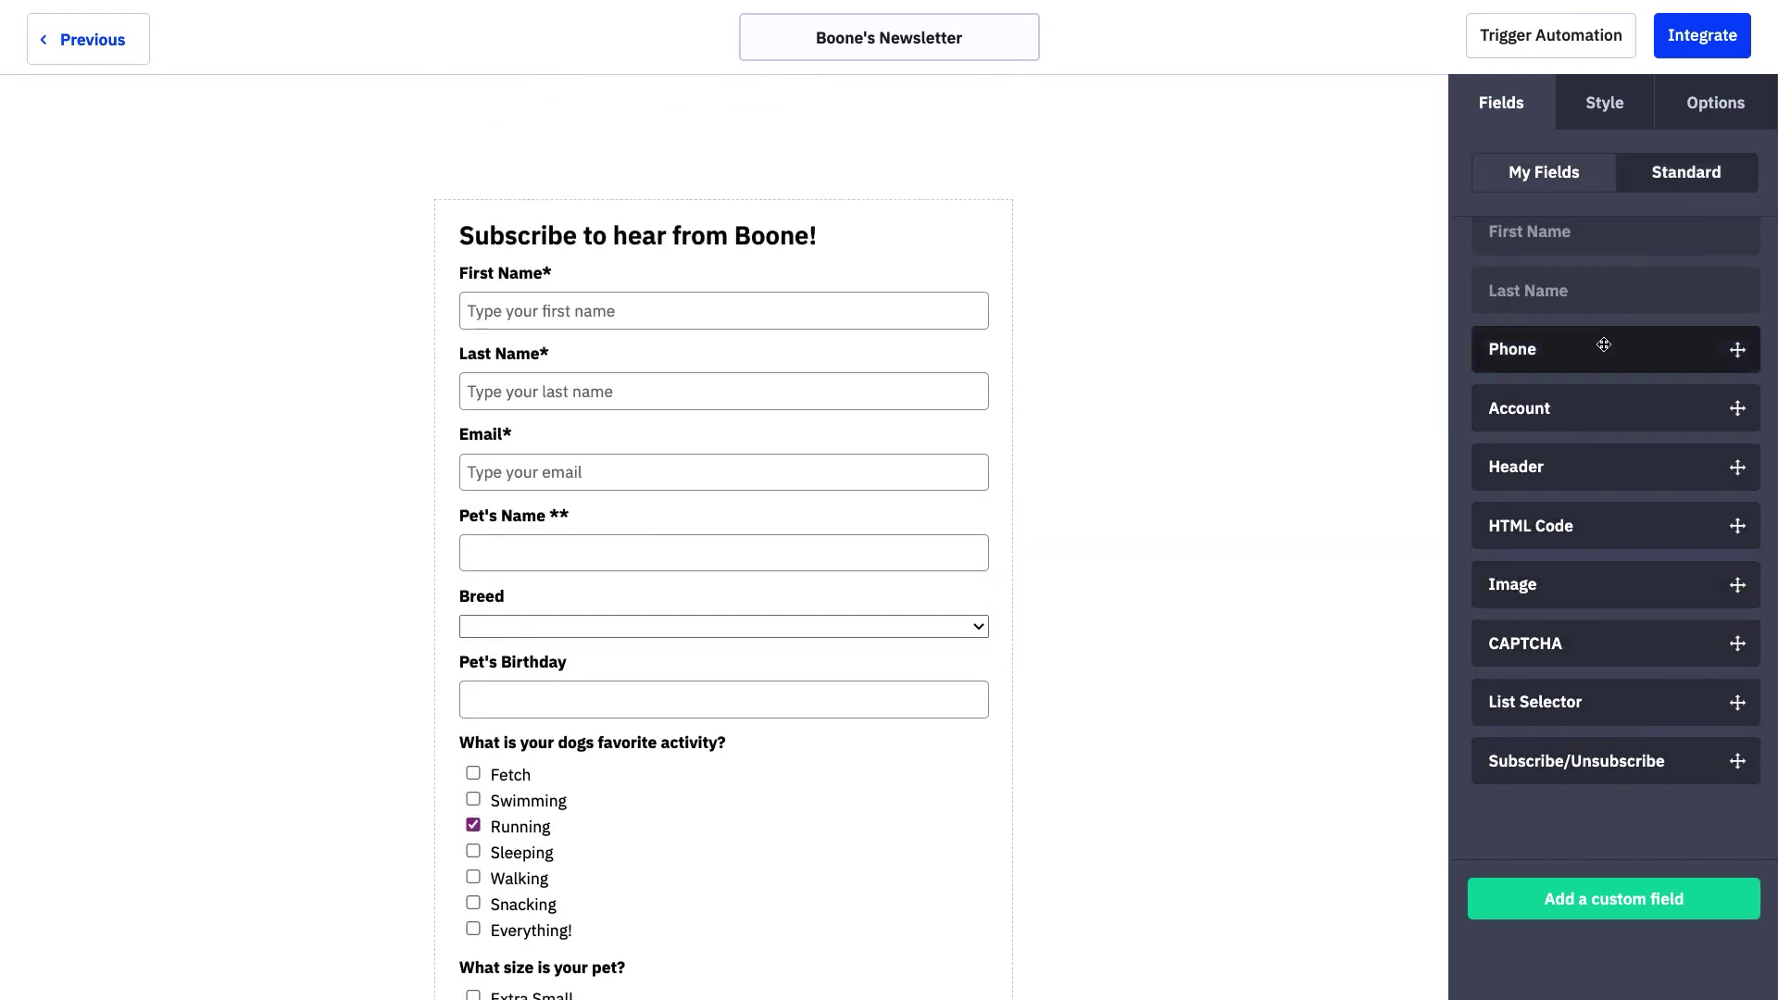
# Step: Set the form's background colour to light green #9CF7C0
pyautogui.click(1611, 129)
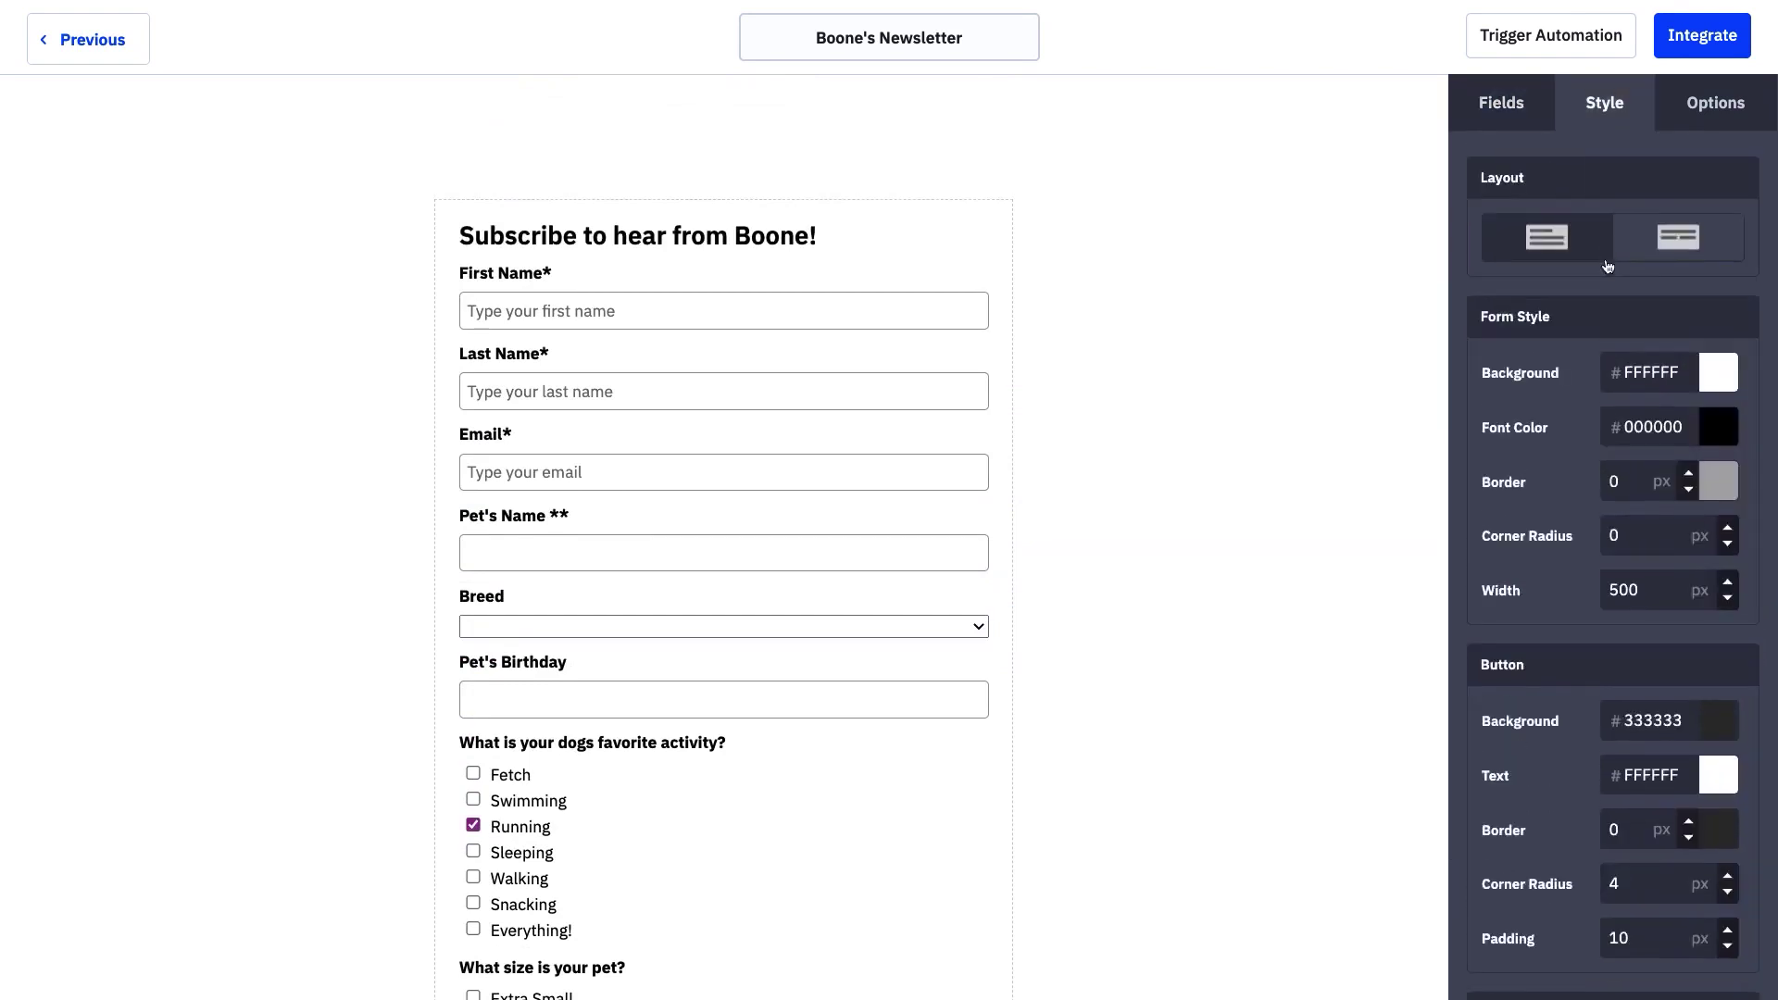
pyautogui.click(1718, 373)
pyautogui.click(1723, 507)
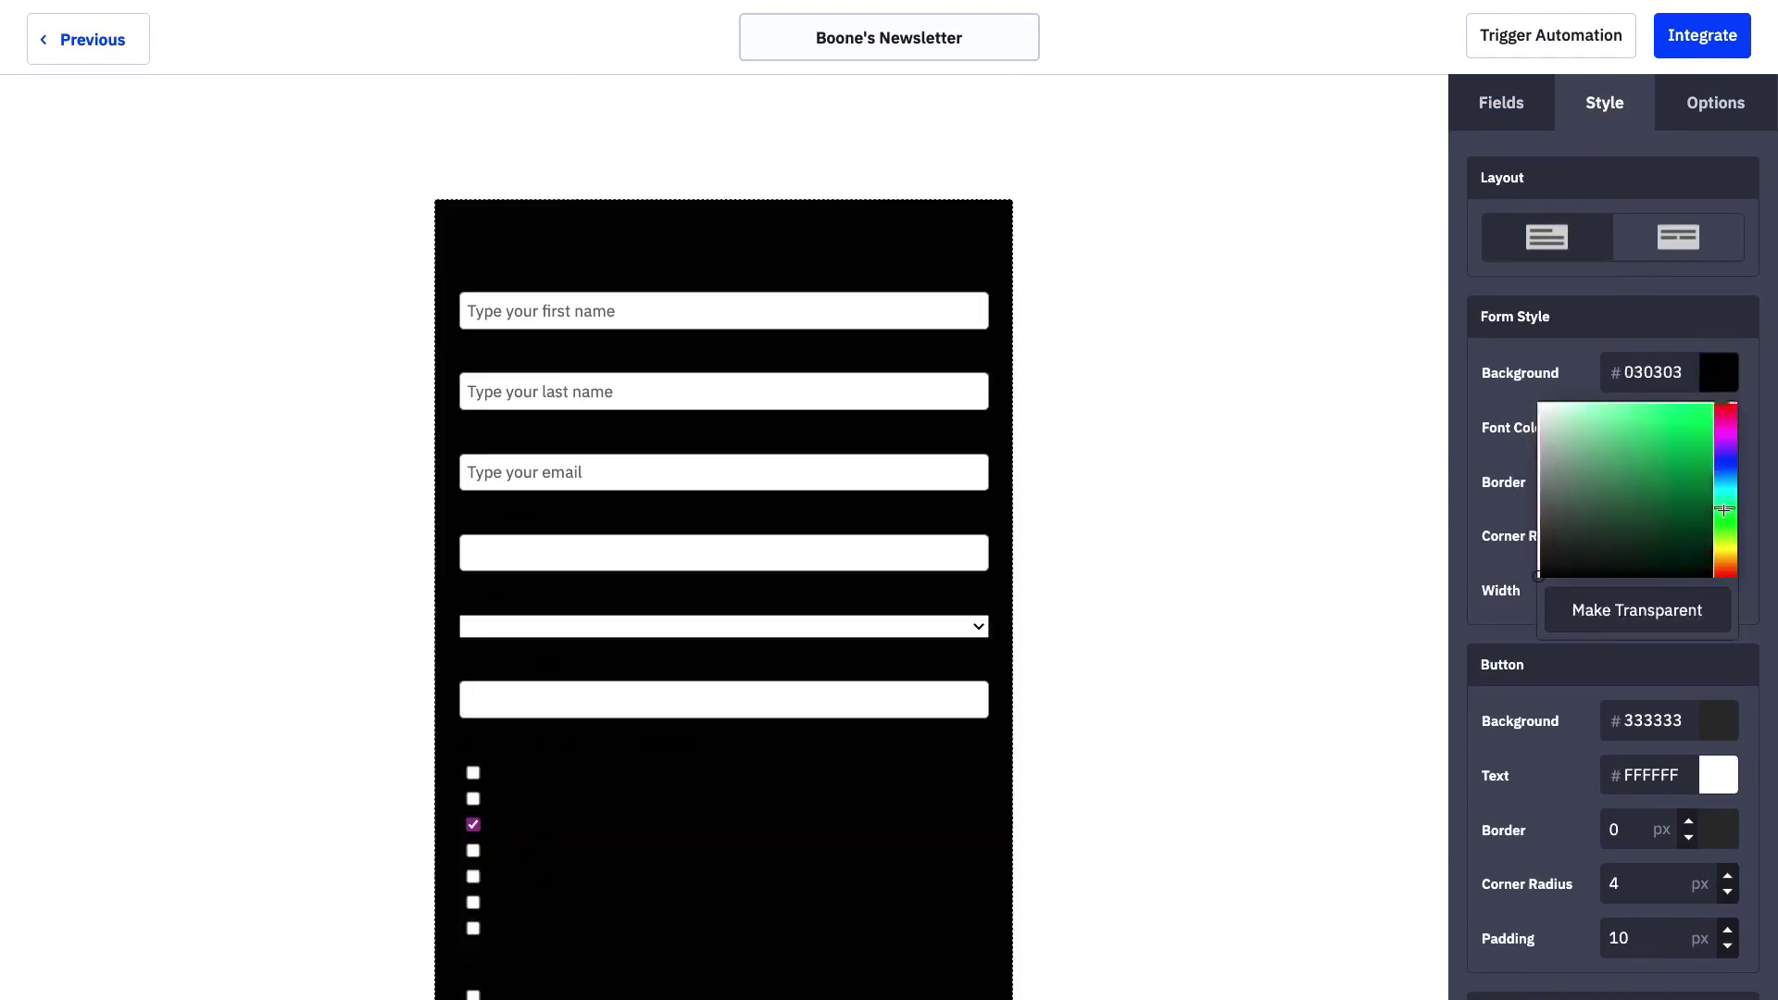
pyautogui.click(1605, 410)
pyautogui.click(1583, 350)
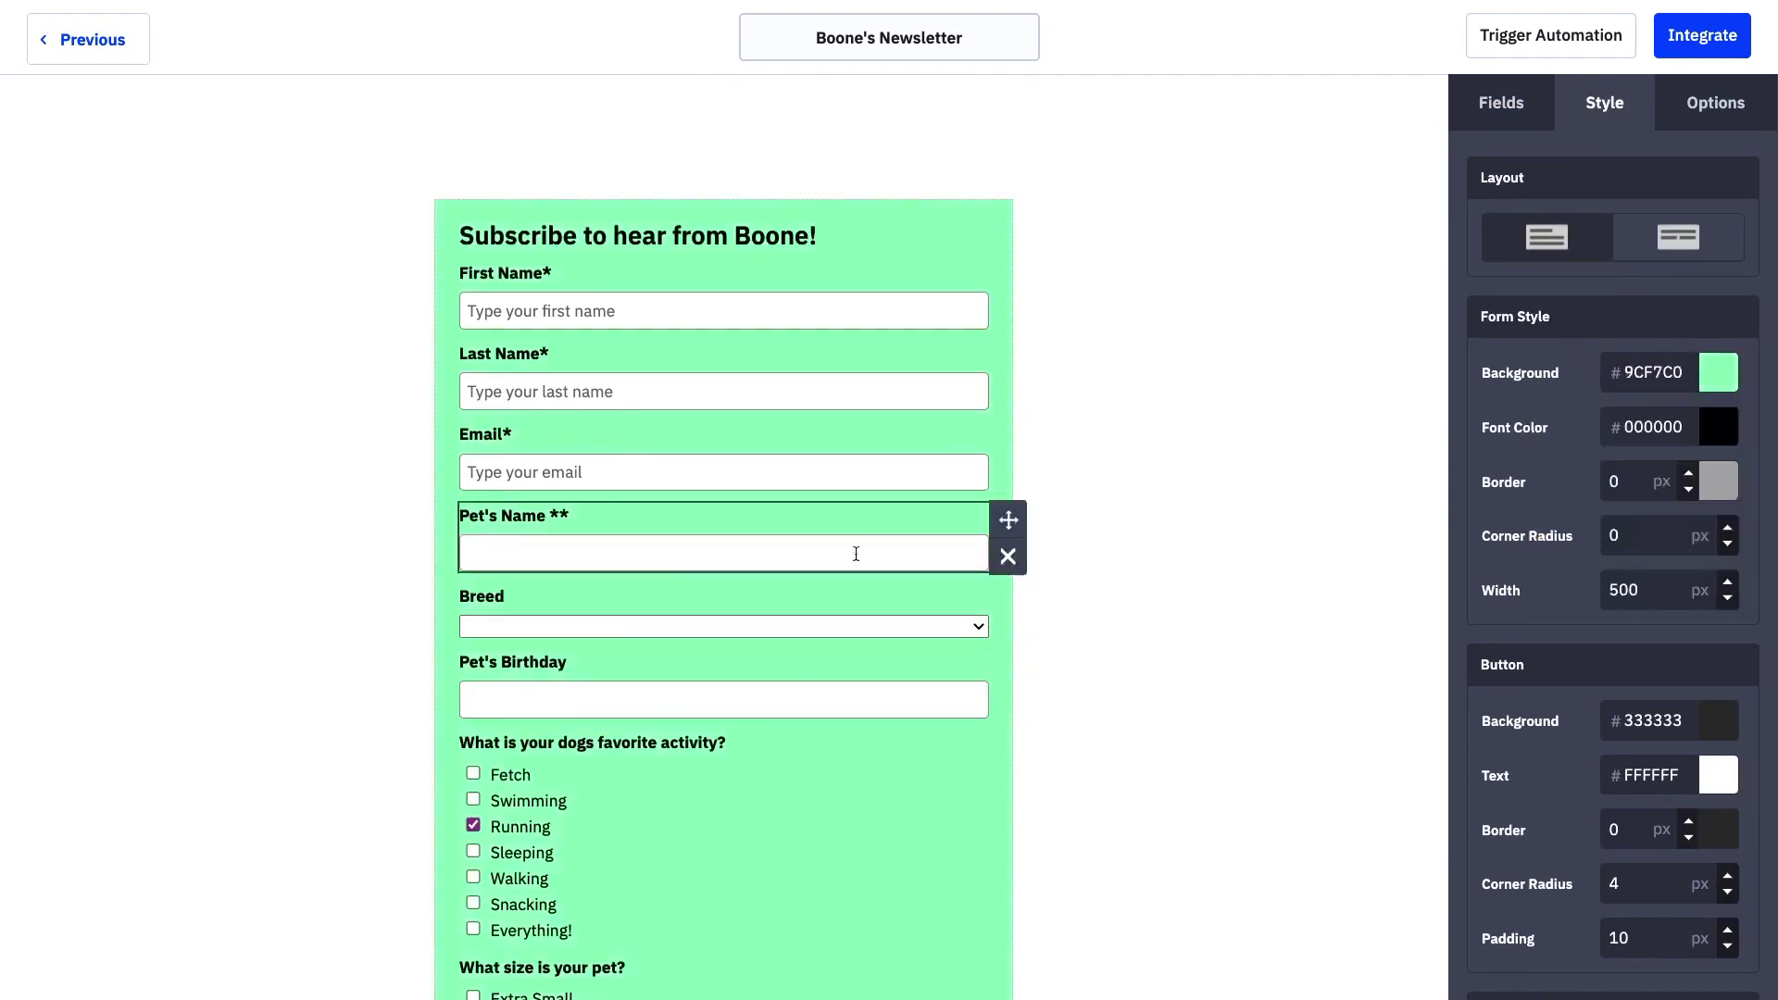
# Step: Turn AC Branding off to remove the ActiveCampaign footer branding
pyautogui.scroll(-3, 1539, 563)
pyautogui.scroll(-3, 1538, 563)
pyautogui.scroll(-3, 643, 845)
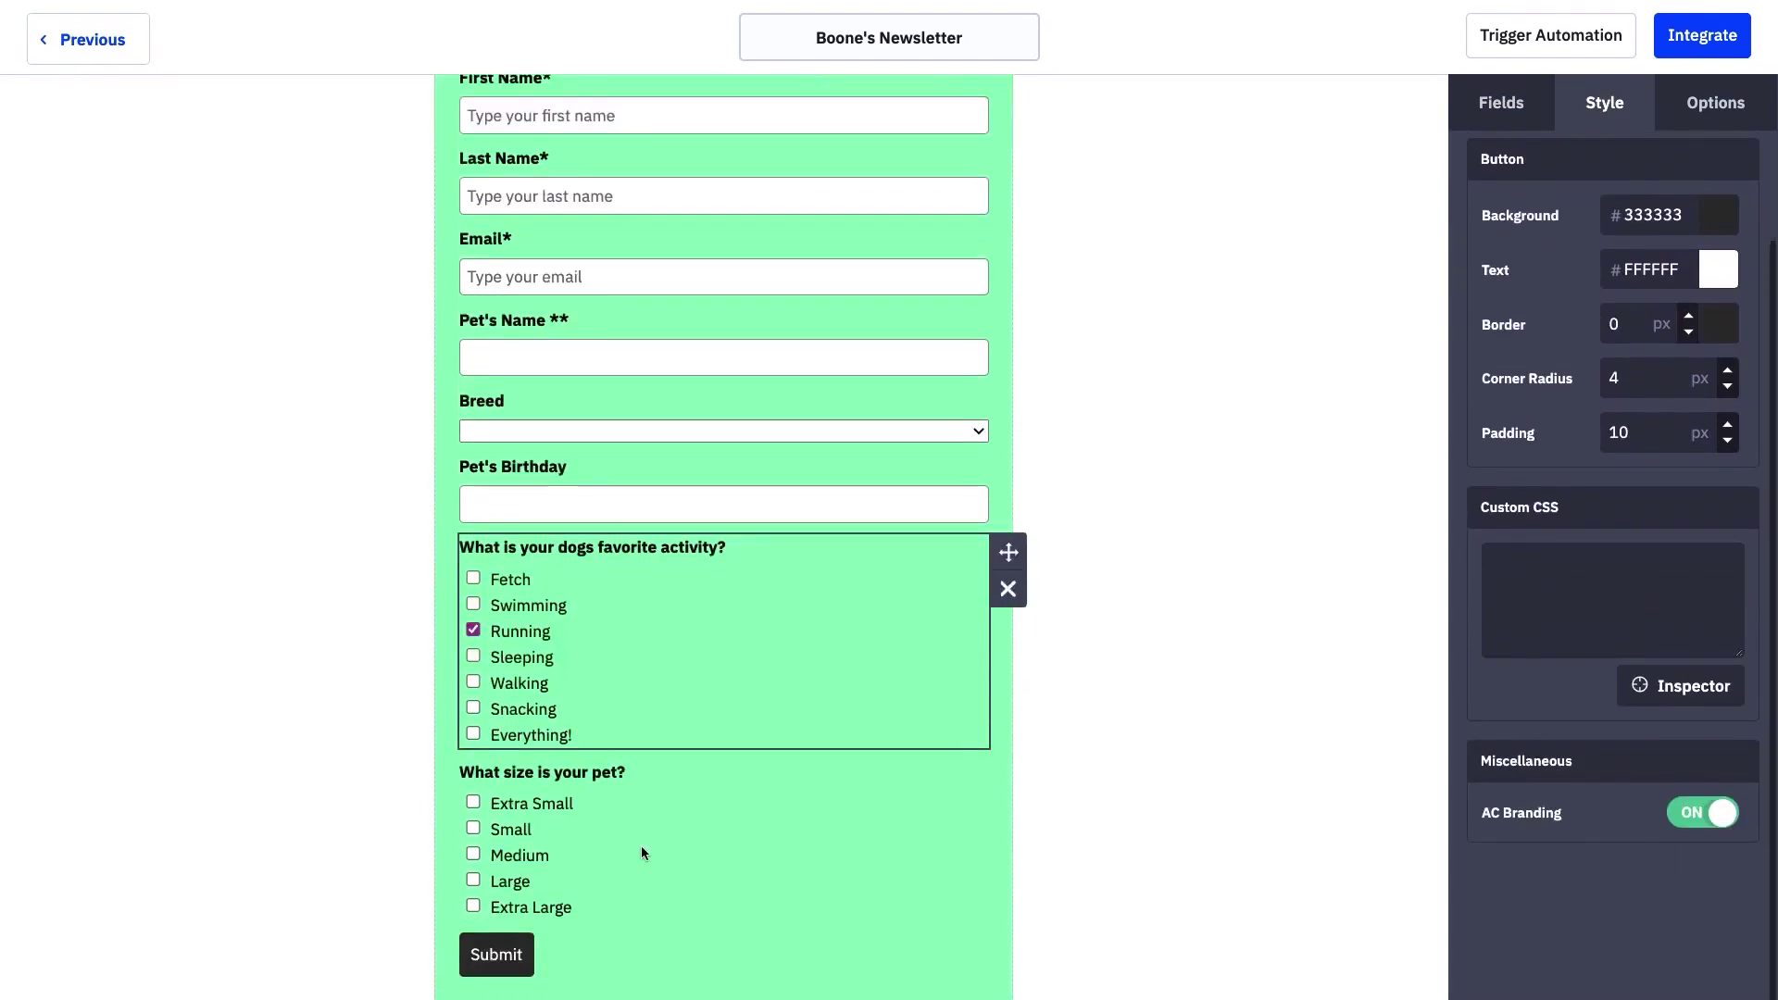
pyautogui.click(1720, 819)
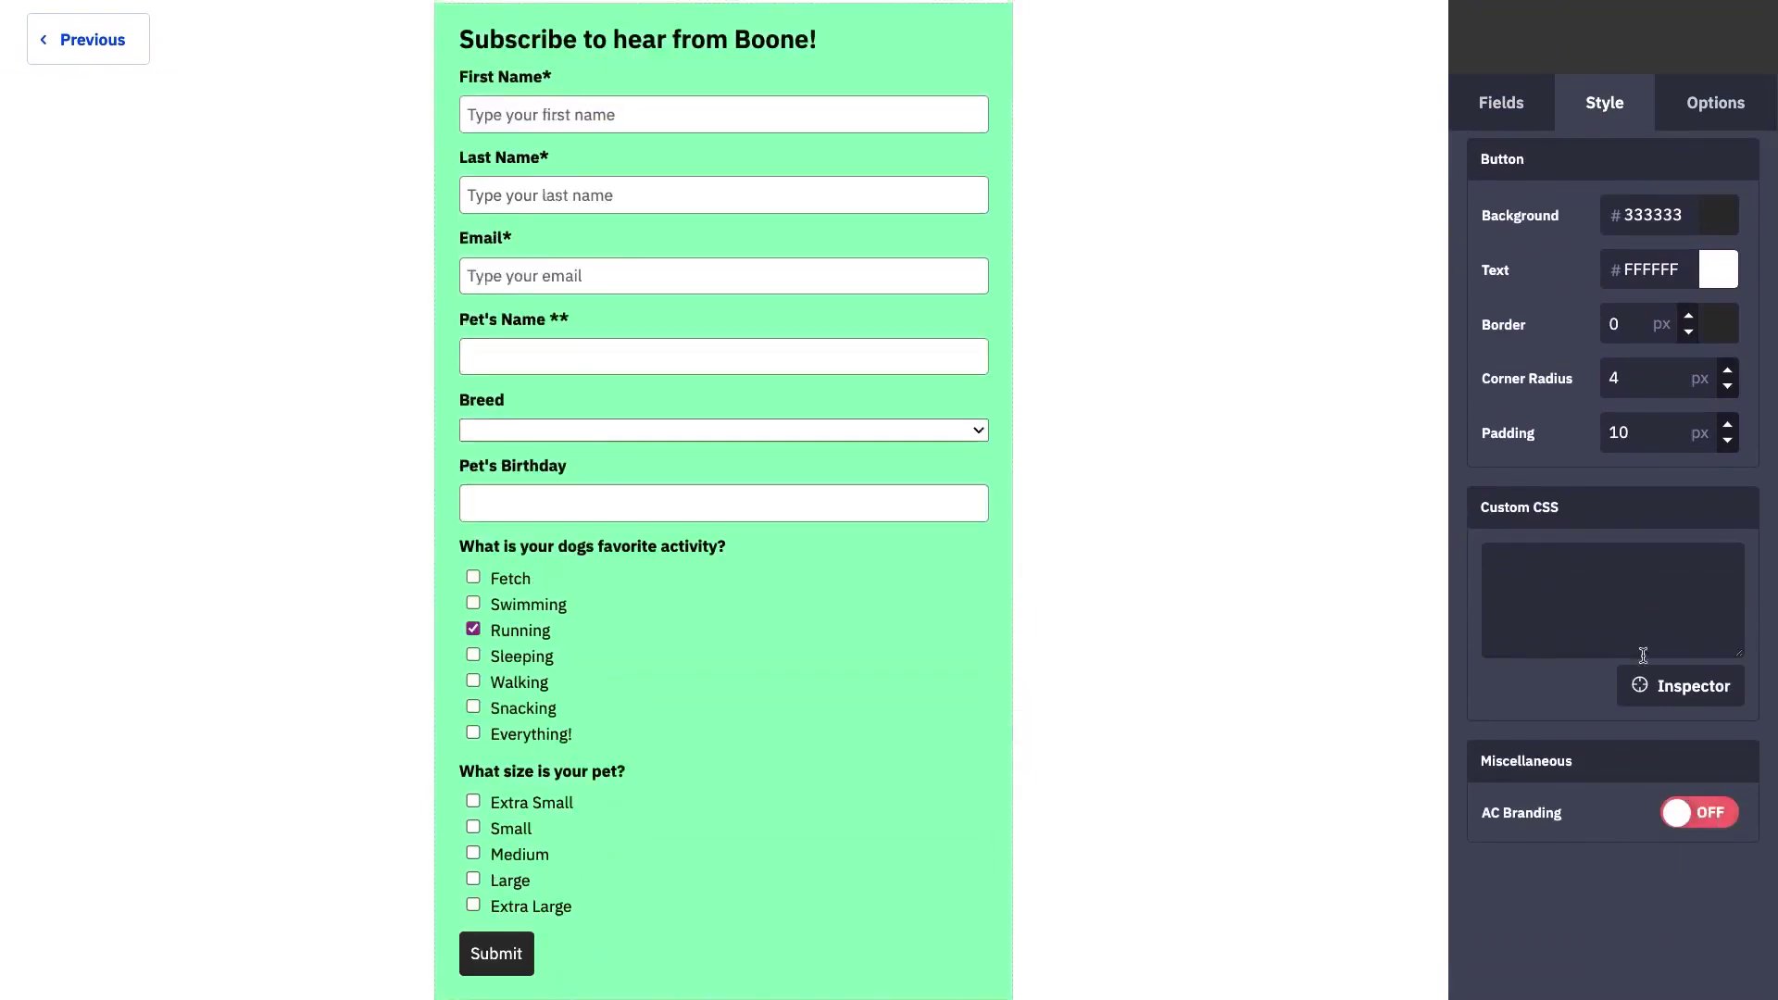
pyautogui.scroll(5, 1642, 655)
pyautogui.click(1715, 102)
pyautogui.scroll(1, 871, 320)
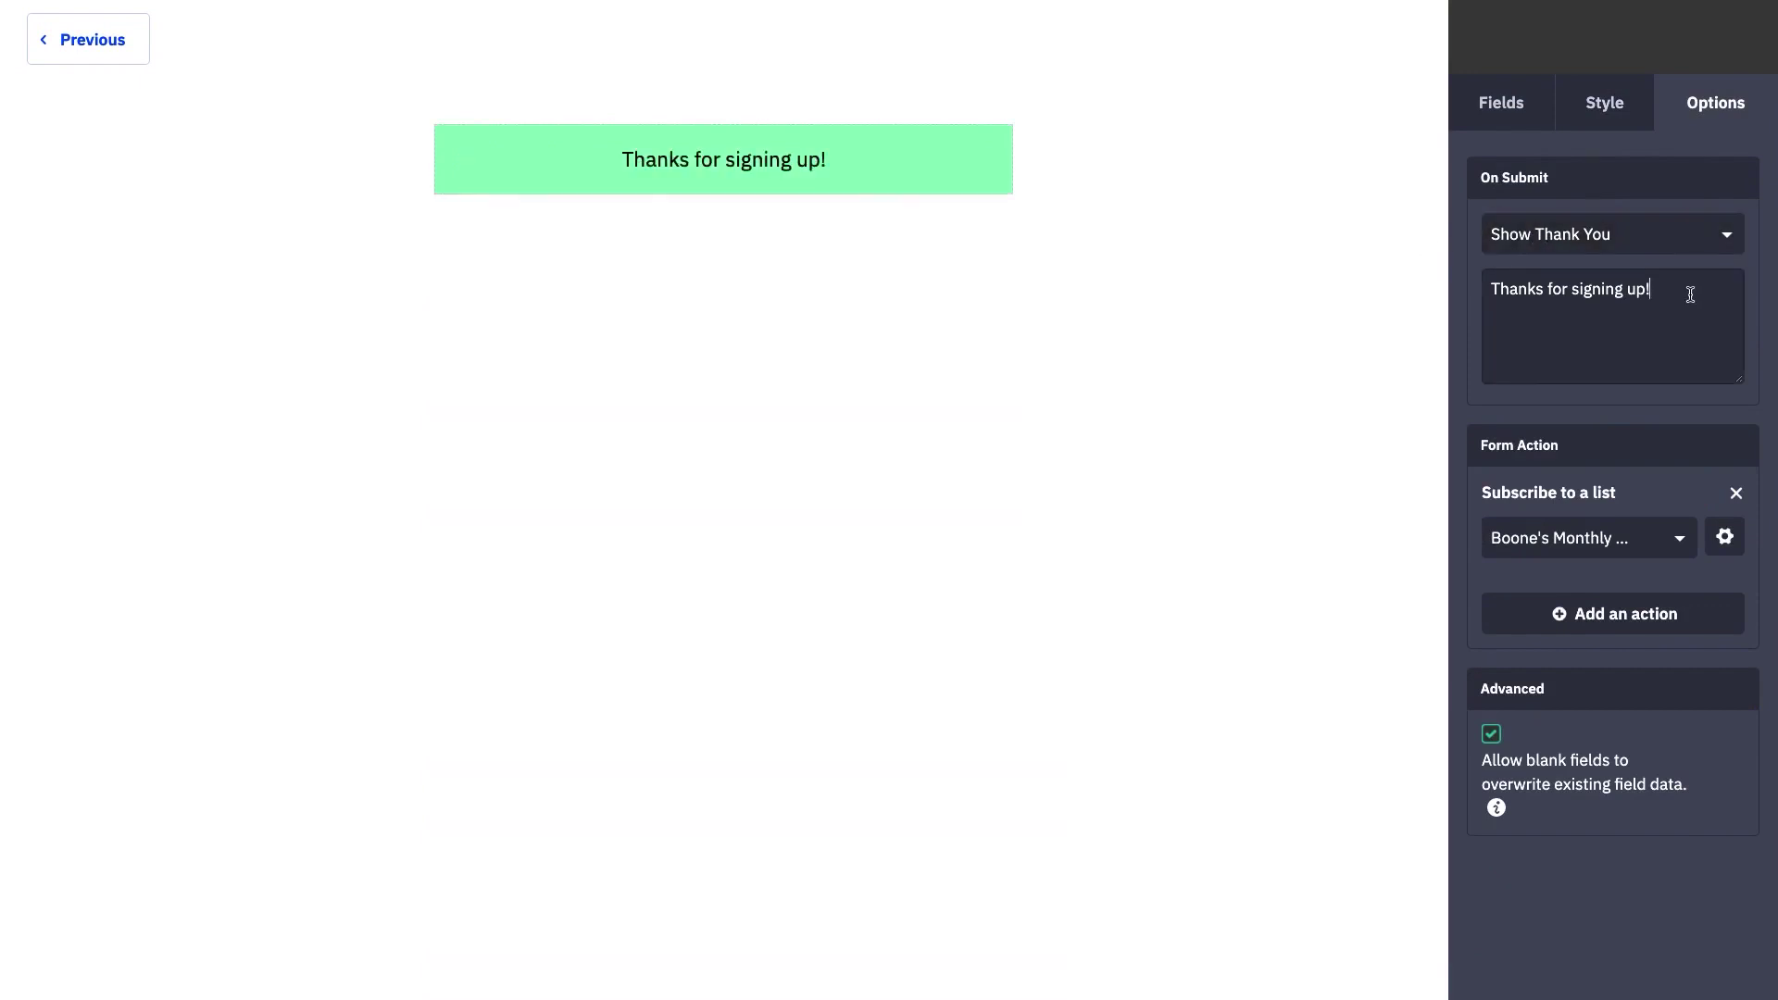
pyautogui.click(1626, 235)
pyautogui.click(1588, 330)
pyautogui.click(1589, 295)
pyautogui.write('www.boonesbandanas.com/shop')
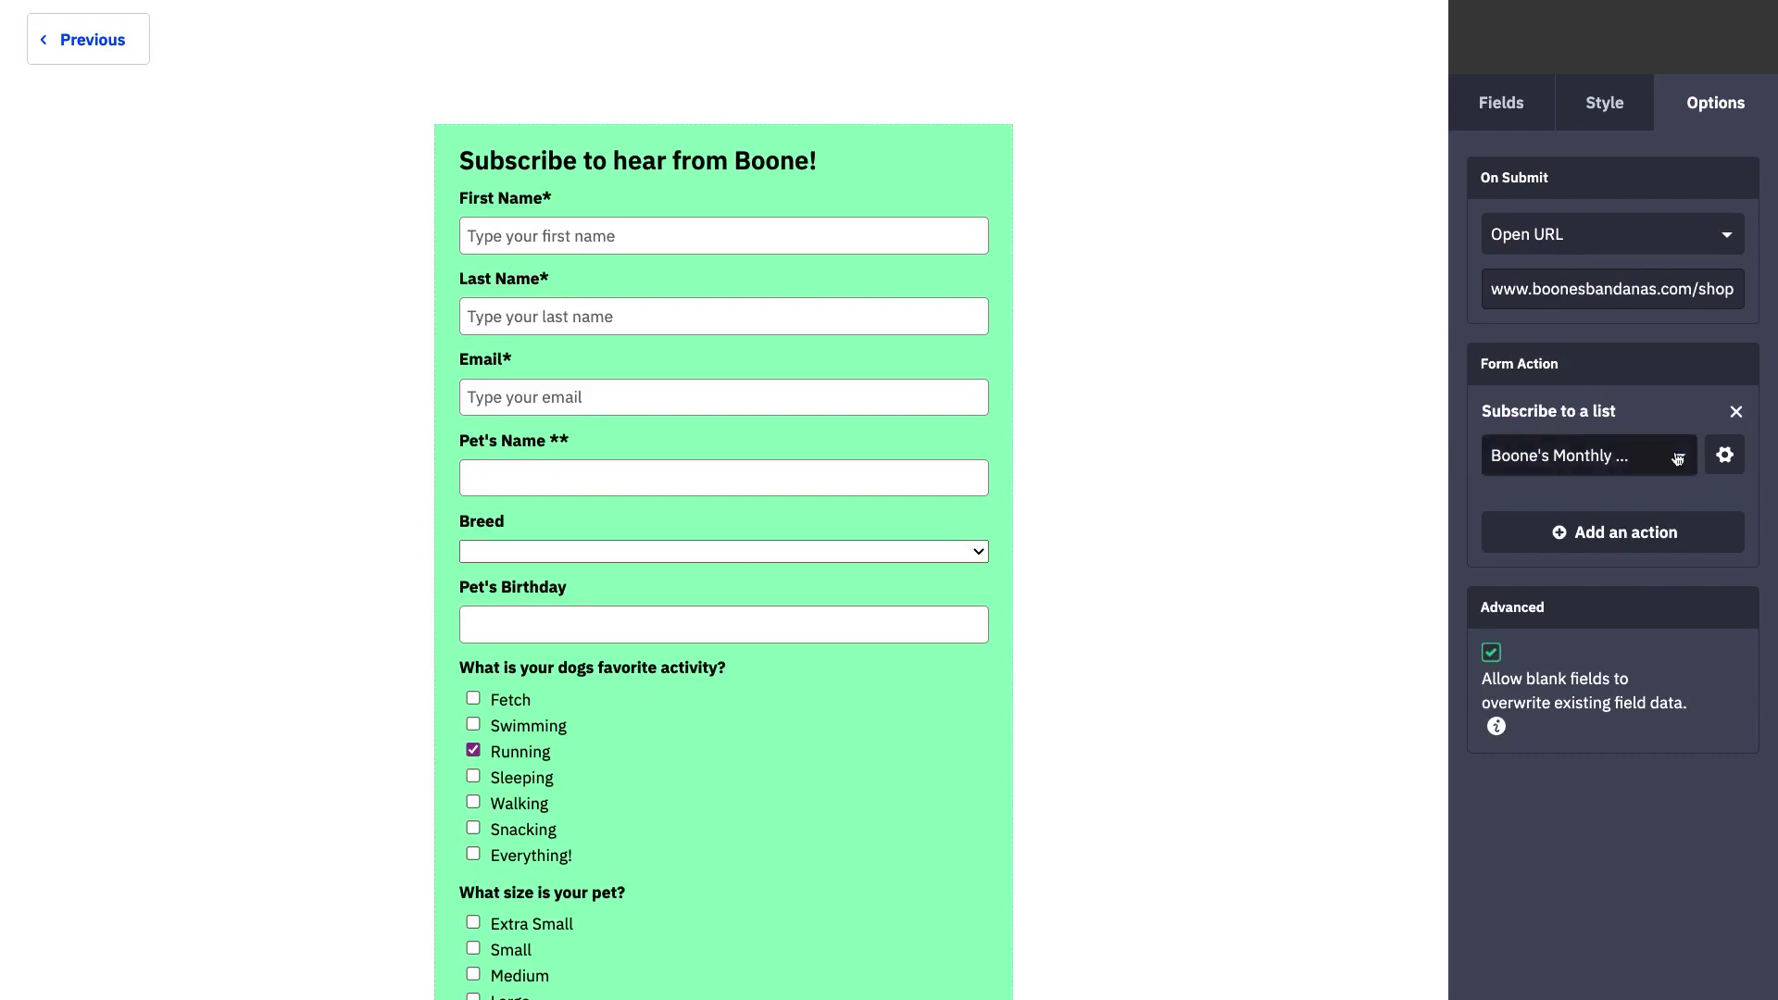
# Step: In the Subscribe to a list action settings, toggle Opt-in Confirmation off and back on
pyautogui.click(1724, 457)
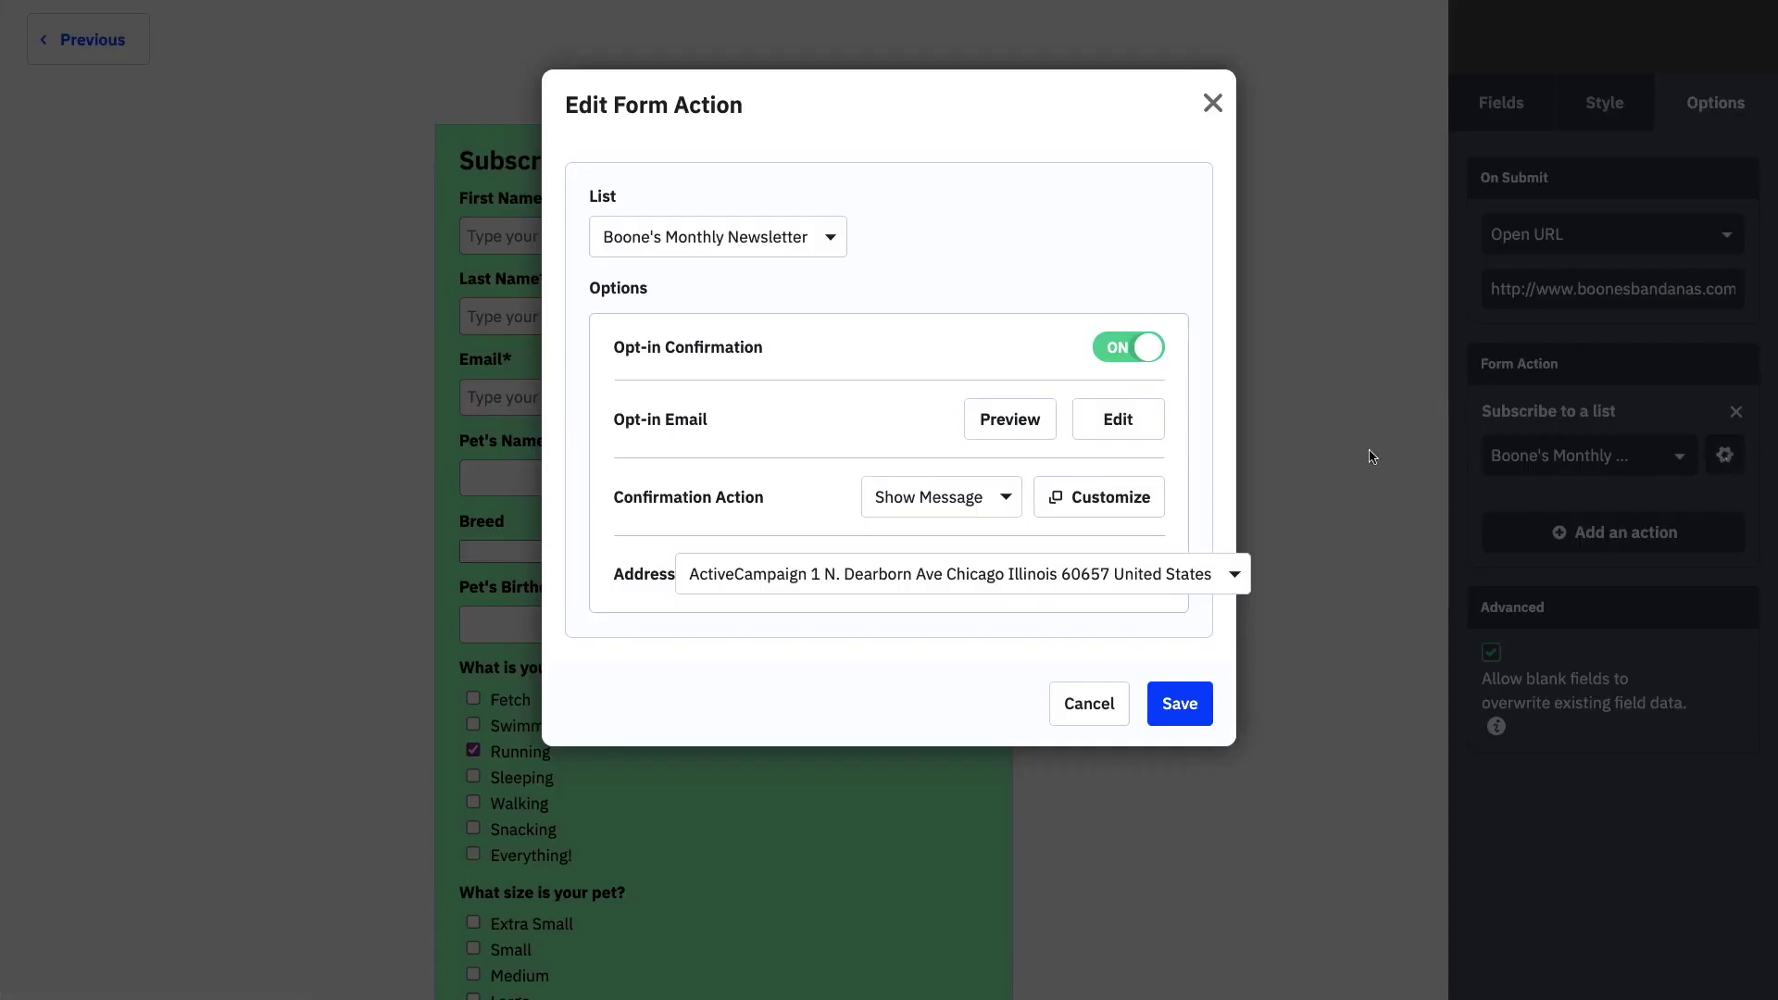
pyautogui.click(1143, 349)
pyautogui.click(1145, 352)
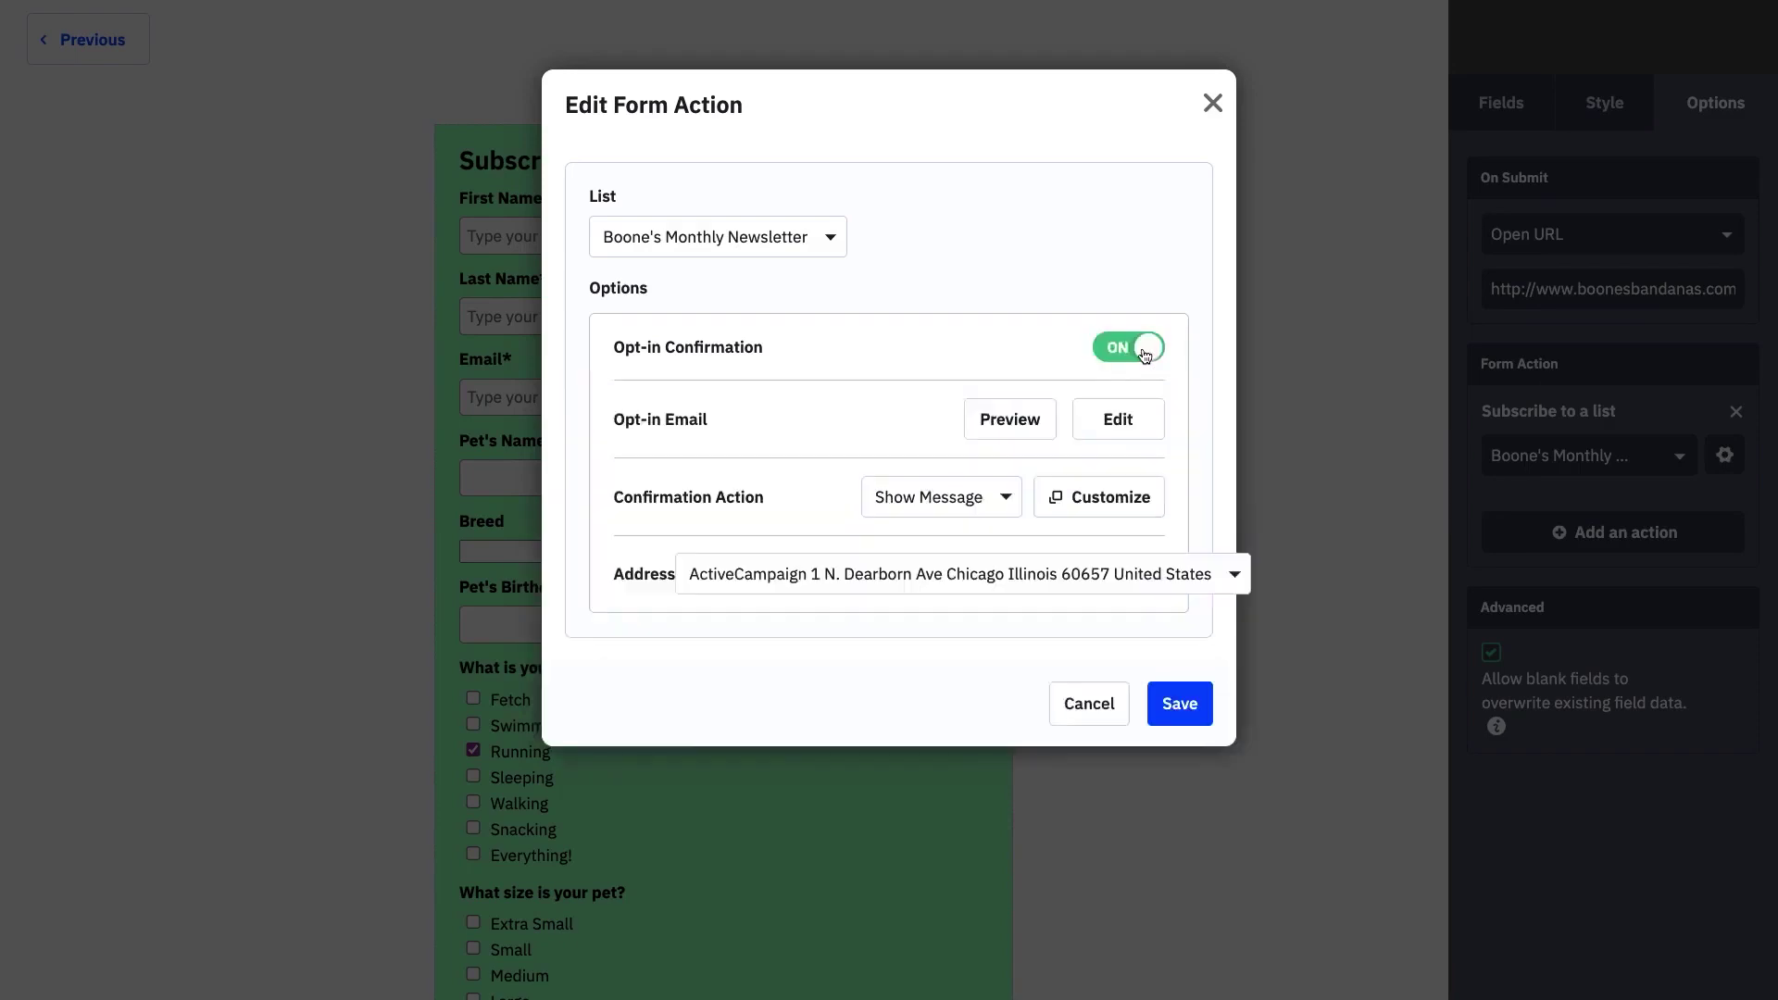